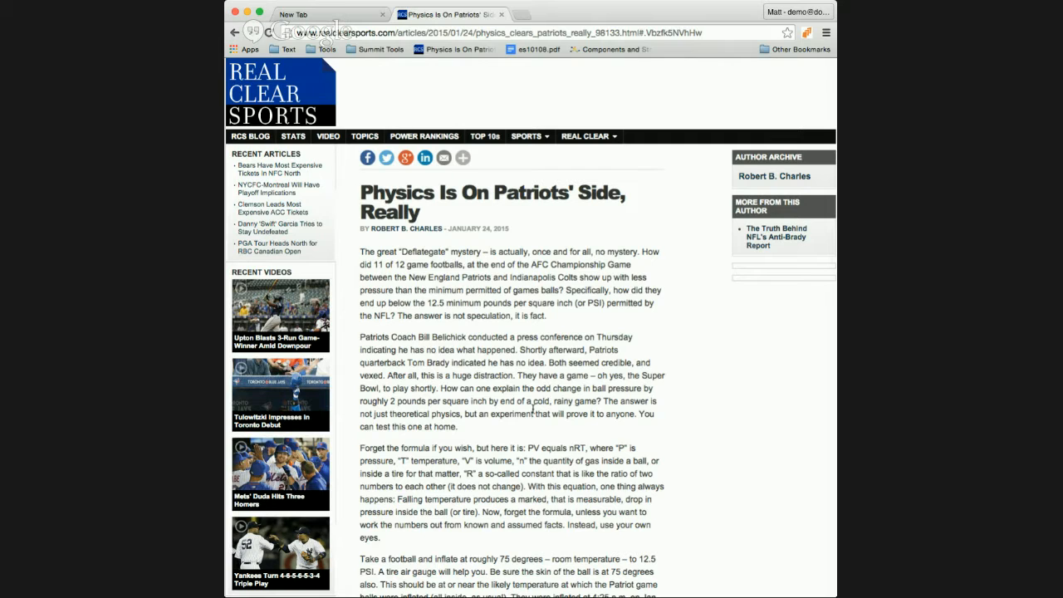
Step: Skim the Patriots physics article, return to its top, and widen the Chrome window
{"action": "scroll", "coordinate": [534, 409], "scroll_direction": "down", "scroll_amount": 3}
{"action": "scroll", "coordinate": [533, 406], "scroll_direction": "down", "scroll_amount": 10}
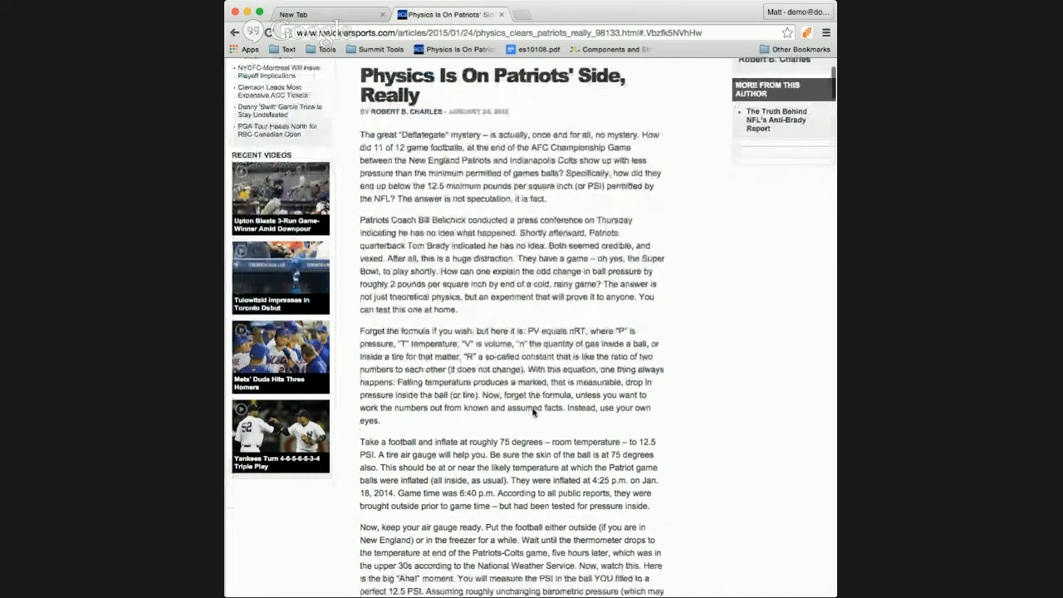
{"action": "scroll", "coordinate": [533, 406], "scroll_direction": "down", "scroll_amount": 15}
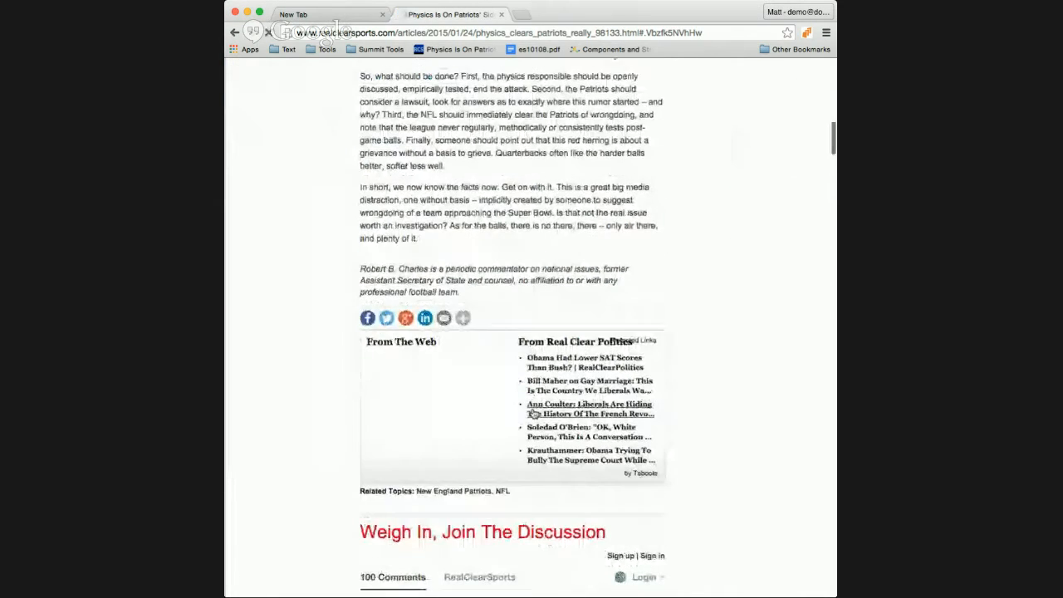
{"action": "scroll", "coordinate": [533, 411], "scroll_direction": "up", "scroll_amount": 10}
{"action": "scroll", "coordinate": [533, 411], "scroll_direction": "up", "scroll_amount": 20}
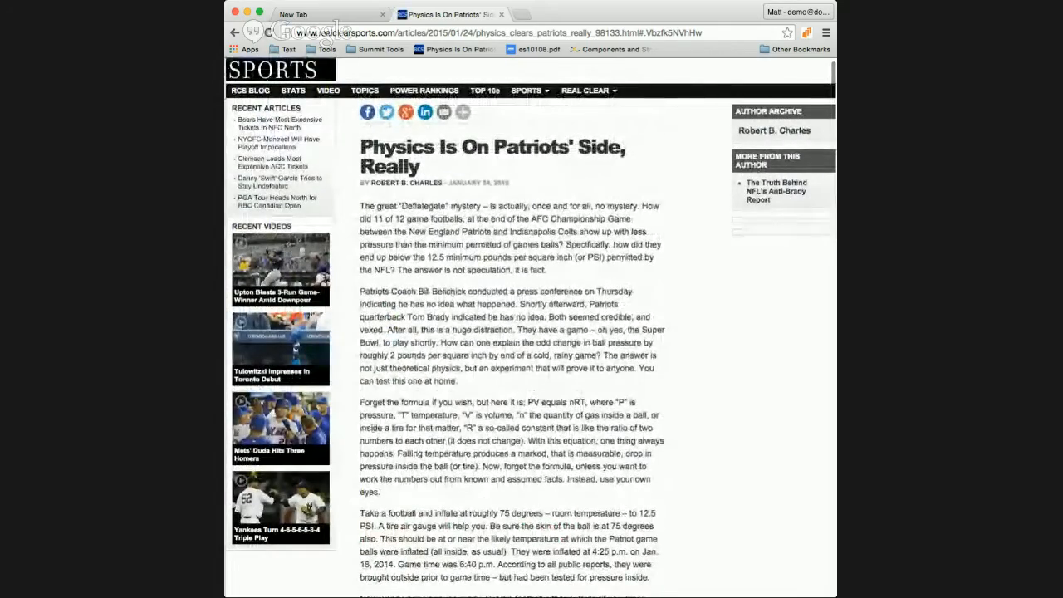
{"action": "left_click_drag", "start_coordinate": [836, 419], "coordinate": [891, 419]}
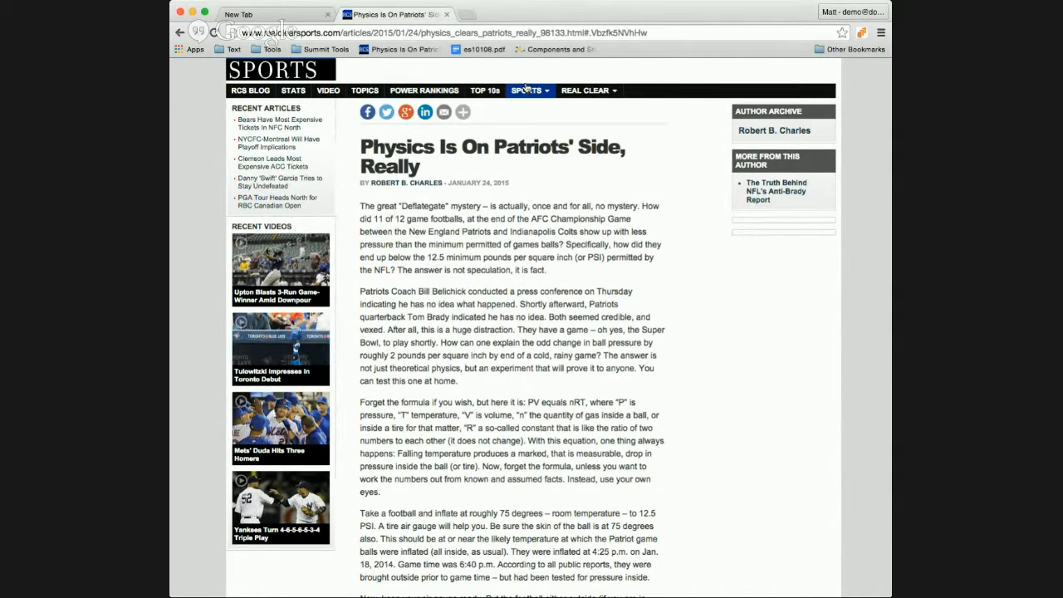
Step: Load the article's DocentEDU layer and play the embedded EDpuzzle video to 0:11
{"action": "left_click", "coordinate": [863, 31]}
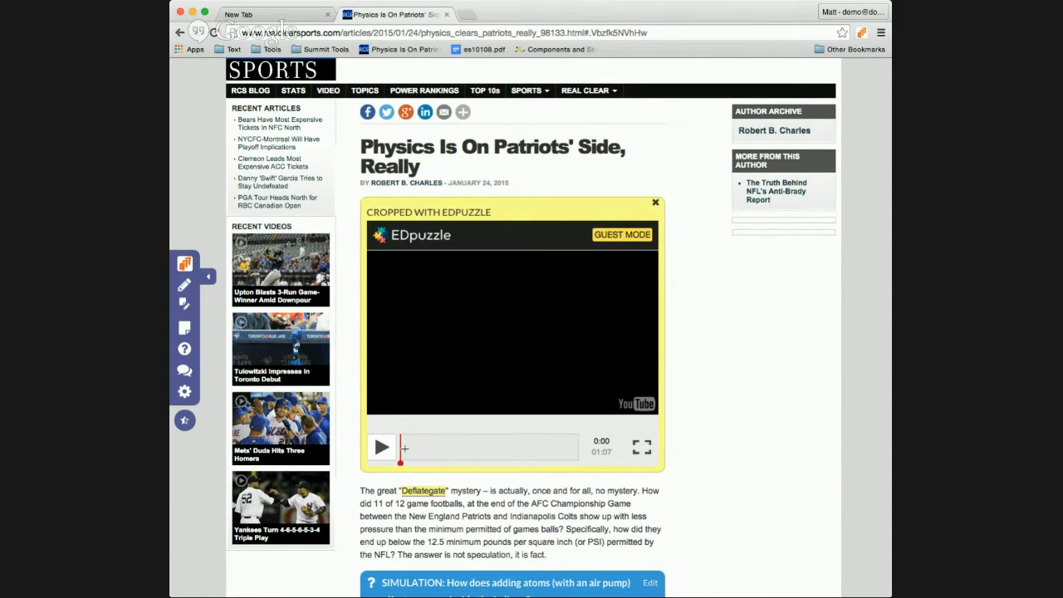
{"action": "left_click", "coordinate": [381, 448]}
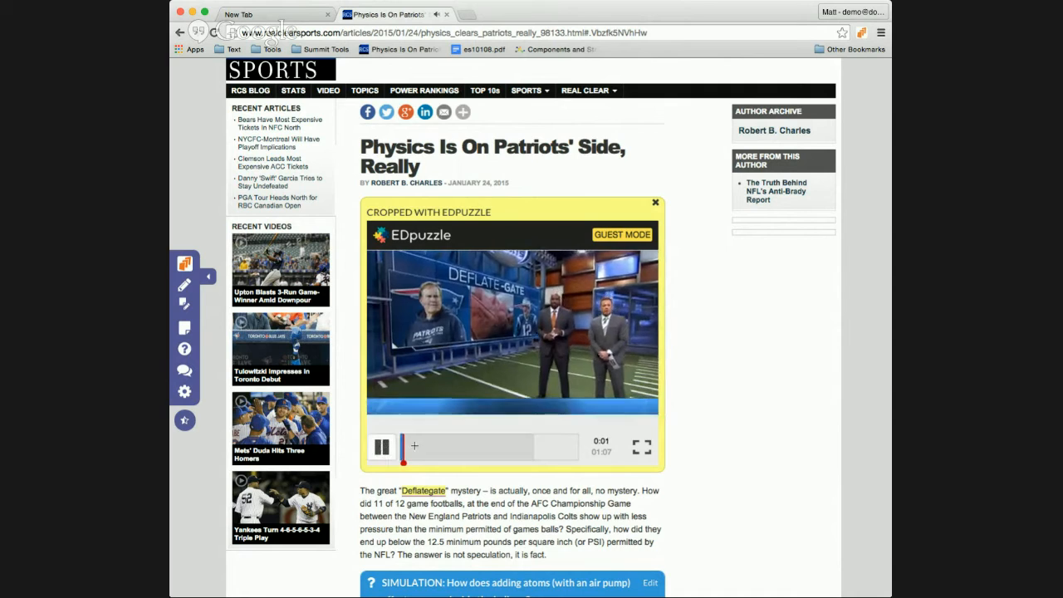
{"action": "left_click", "coordinate": [378, 447]}
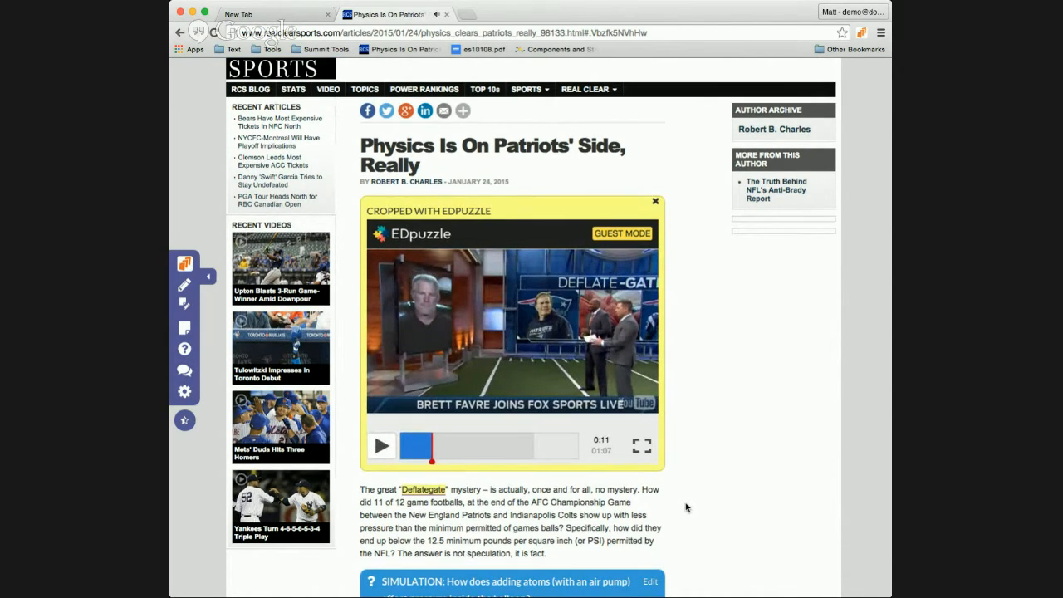
{"action": "scroll", "coordinate": [619, 506], "scroll_direction": "down", "scroll_amount": 5}
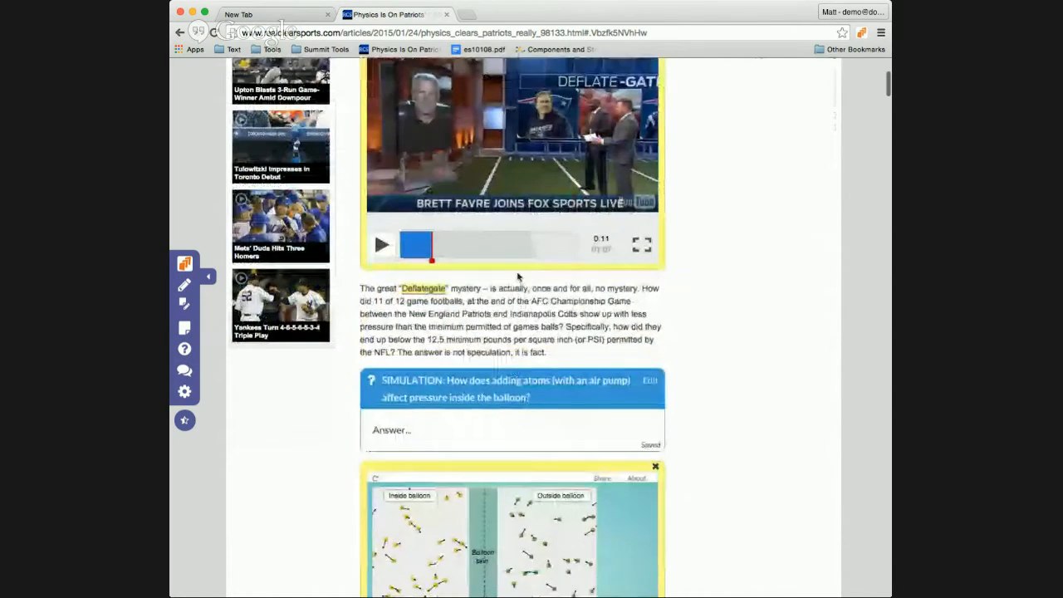
Step: Skip the video ahead to 0:27 and show the note attached to Deflategate
{"action": "left_click", "coordinate": [474, 237]}
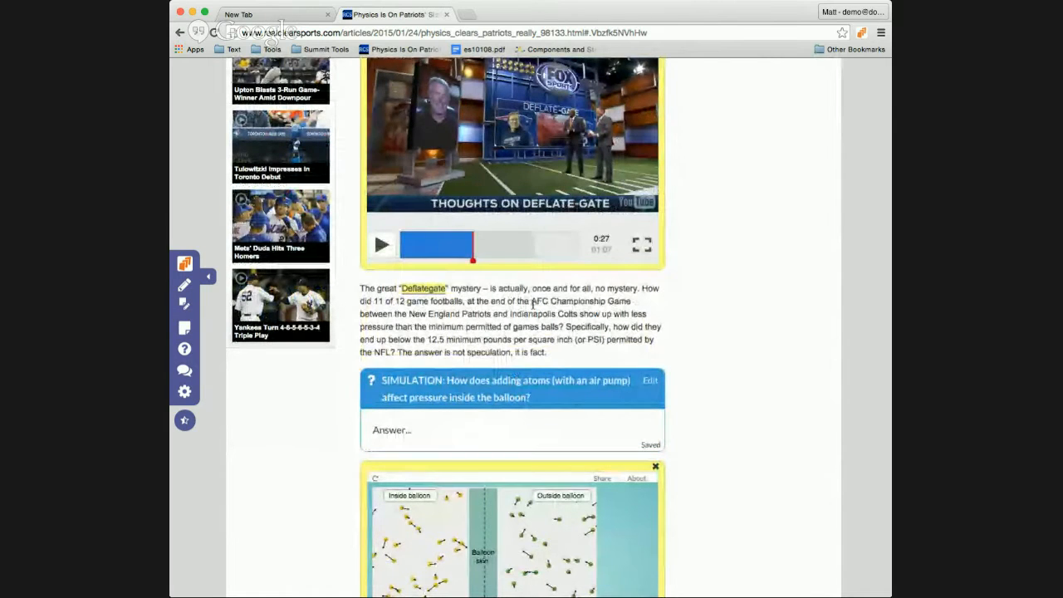
{"action": "scroll", "coordinate": [533, 304], "scroll_direction": "down", "scroll_amount": 2}
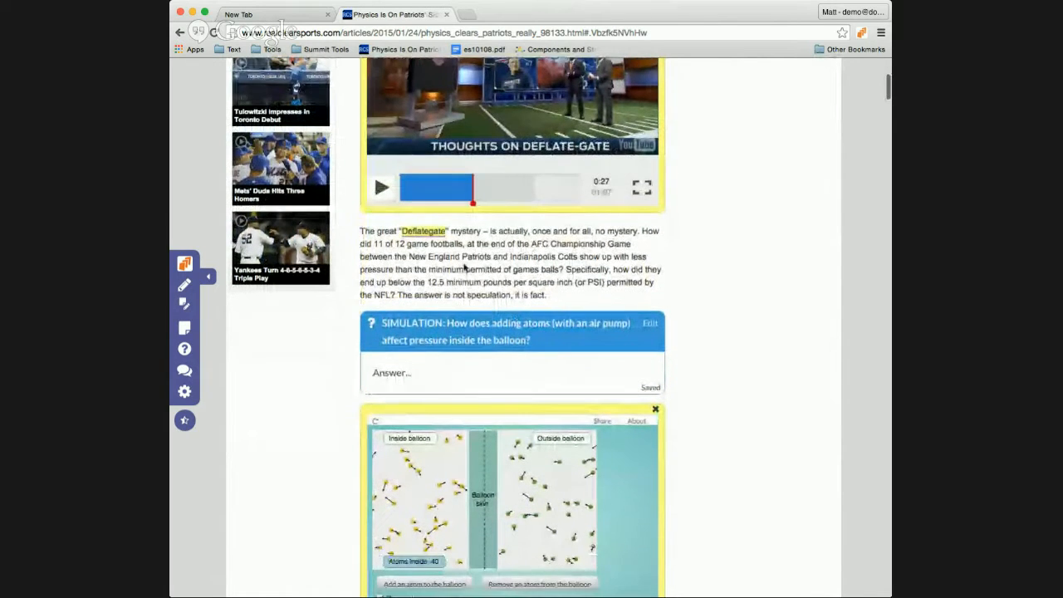
{"action": "left_click", "coordinate": [420, 237]}
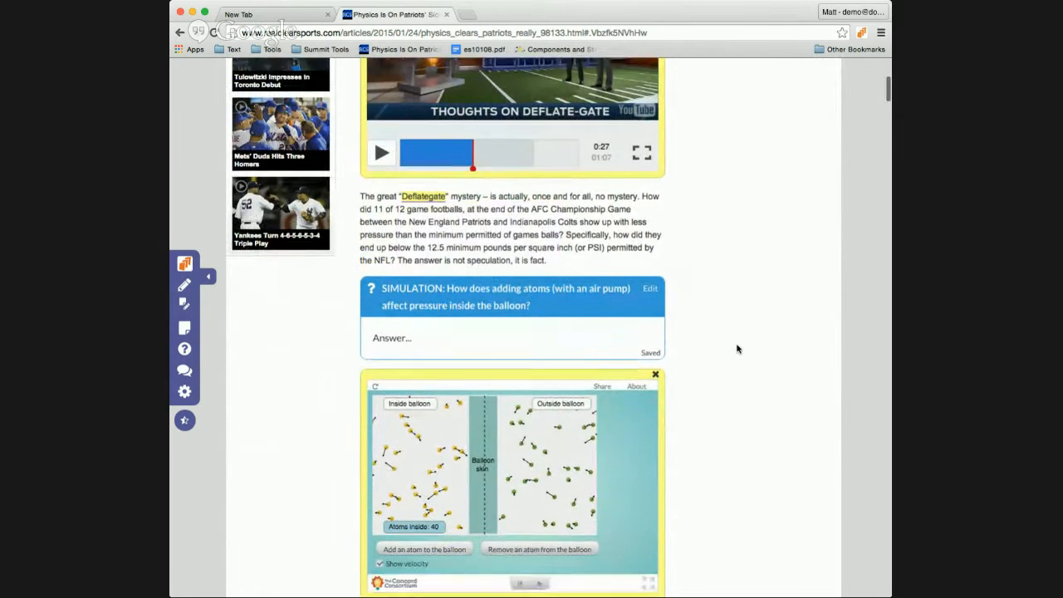
Step: Add atoms to the balloon simulation, pause it, and start answering its question
{"action": "scroll", "coordinate": [735, 349], "scroll_direction": "down", "scroll_amount": 2}
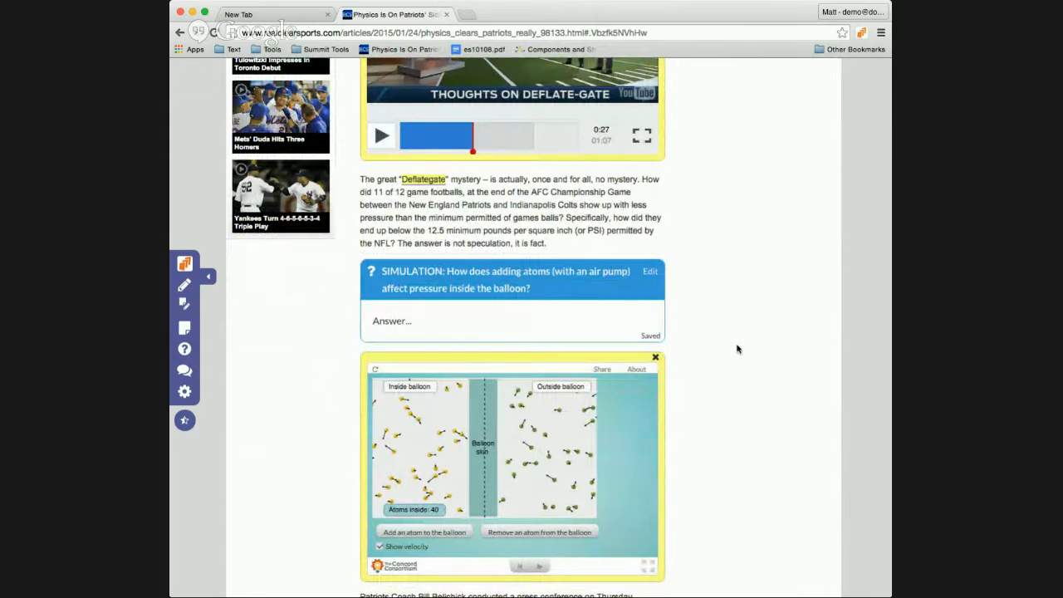
{"action": "scroll", "coordinate": [735, 349], "scroll_direction": "down", "scroll_amount": 1}
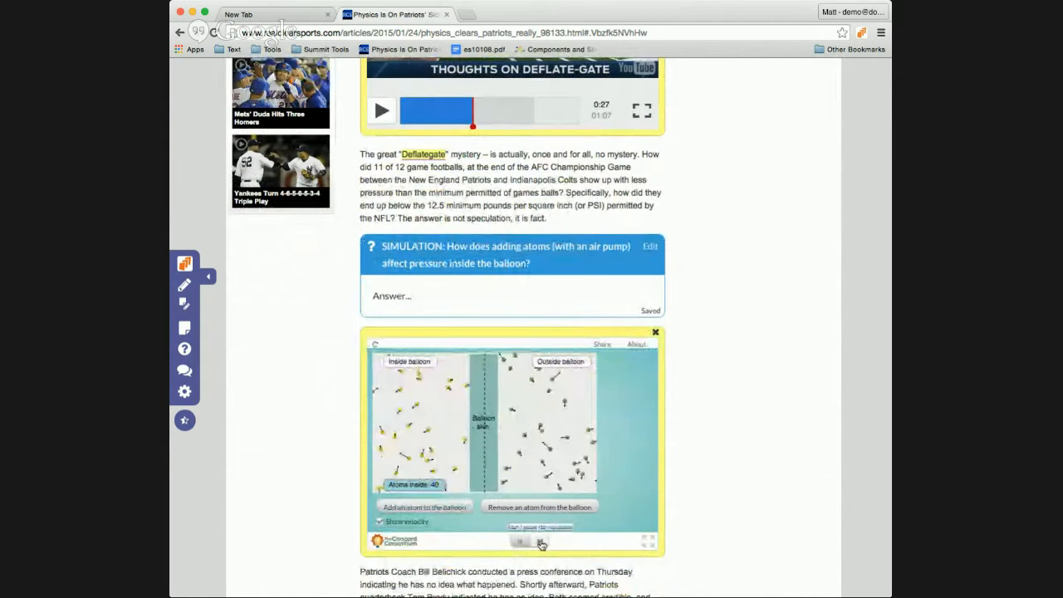
{"action": "left_click", "coordinate": [436, 508]}
{"action": "left_click", "coordinate": [436, 508]}
{"action": "left_click", "coordinate": [436, 509]}
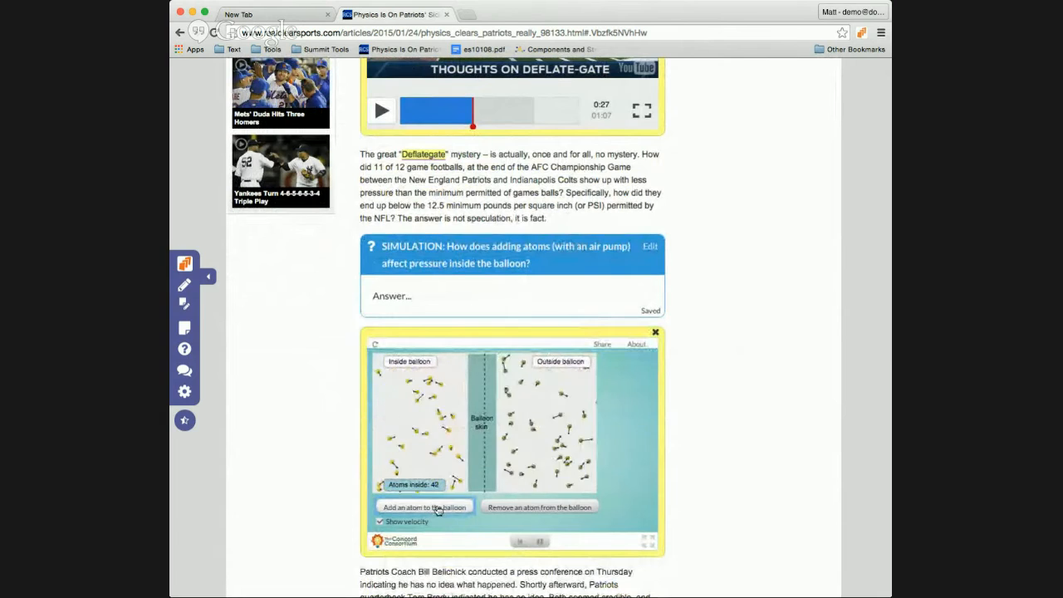
{"action": "left_click", "coordinate": [436, 508]}
{"action": "left_click", "coordinate": [540, 543]}
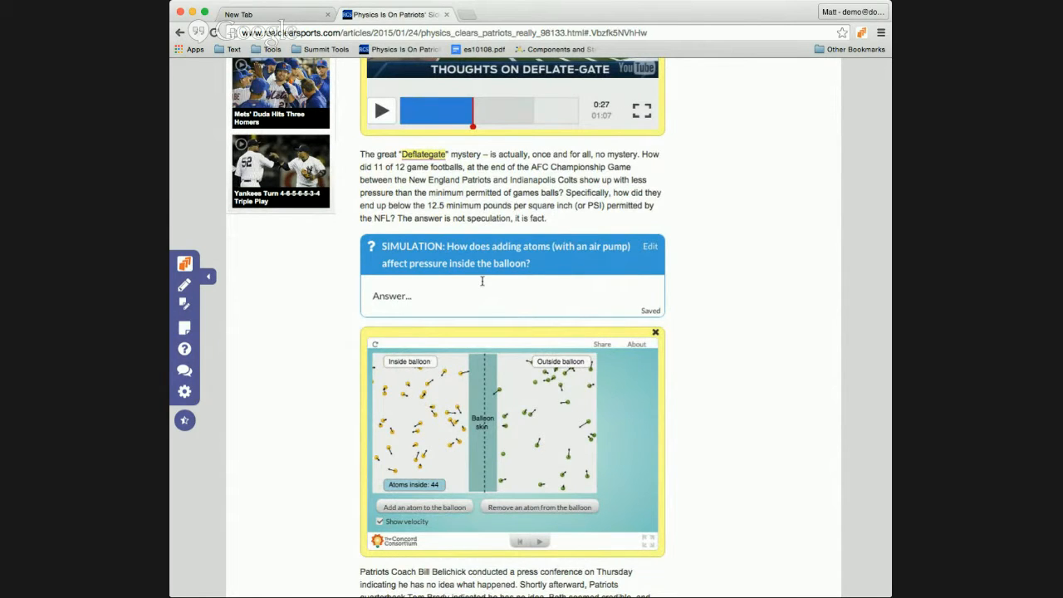
{"action": "left_click", "coordinate": [396, 287]}
Step: Read the replies to the weather-and-football-pressure discussion and start writing a response
{"action": "scroll", "coordinate": [686, 393], "scroll_direction": "down", "scroll_amount": 5}
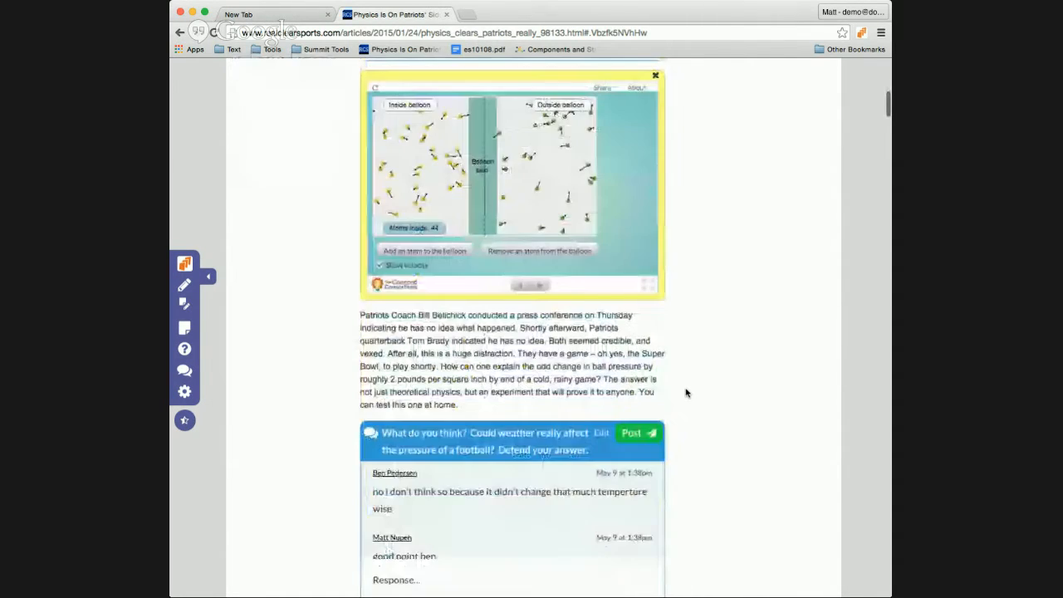
{"action": "scroll", "coordinate": [686, 393], "scroll_direction": "down", "scroll_amount": 3}
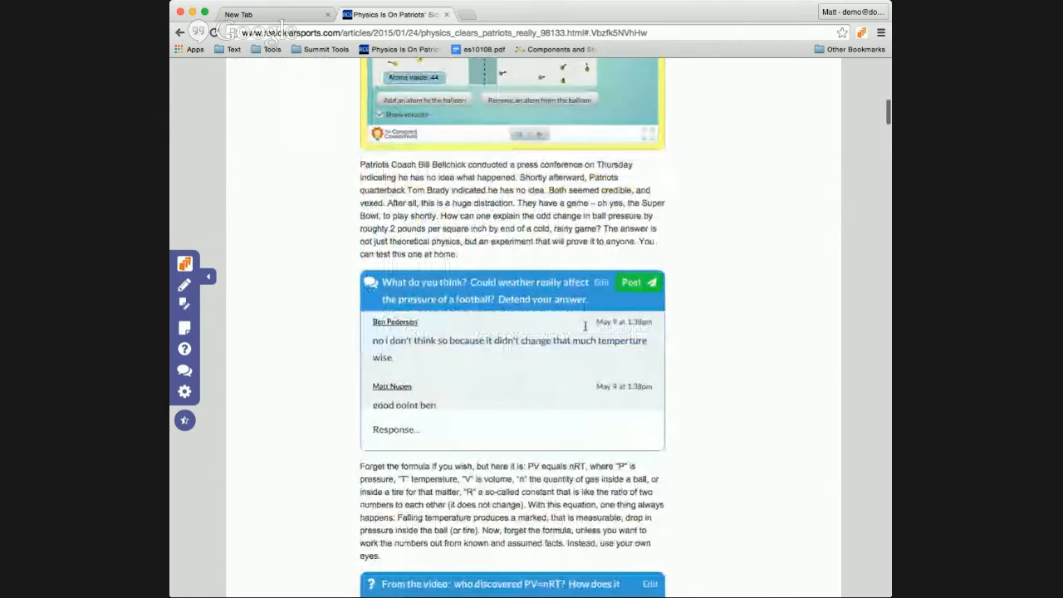
{"action": "scroll", "coordinate": [585, 326], "scroll_direction": "down", "scroll_amount": 5}
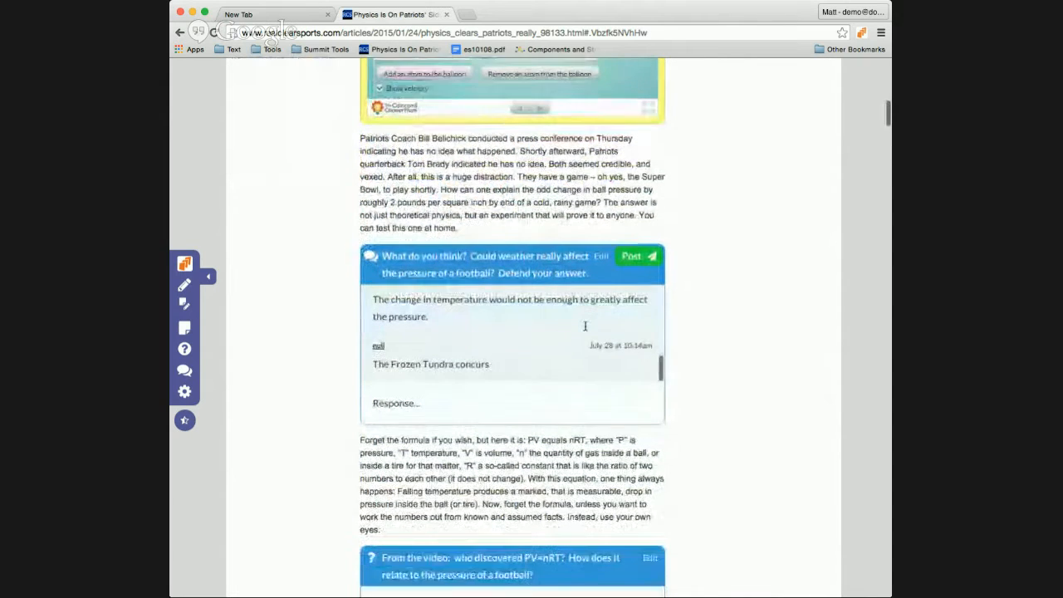
{"action": "scroll", "coordinate": [585, 326], "scroll_direction": "down", "scroll_amount": 1}
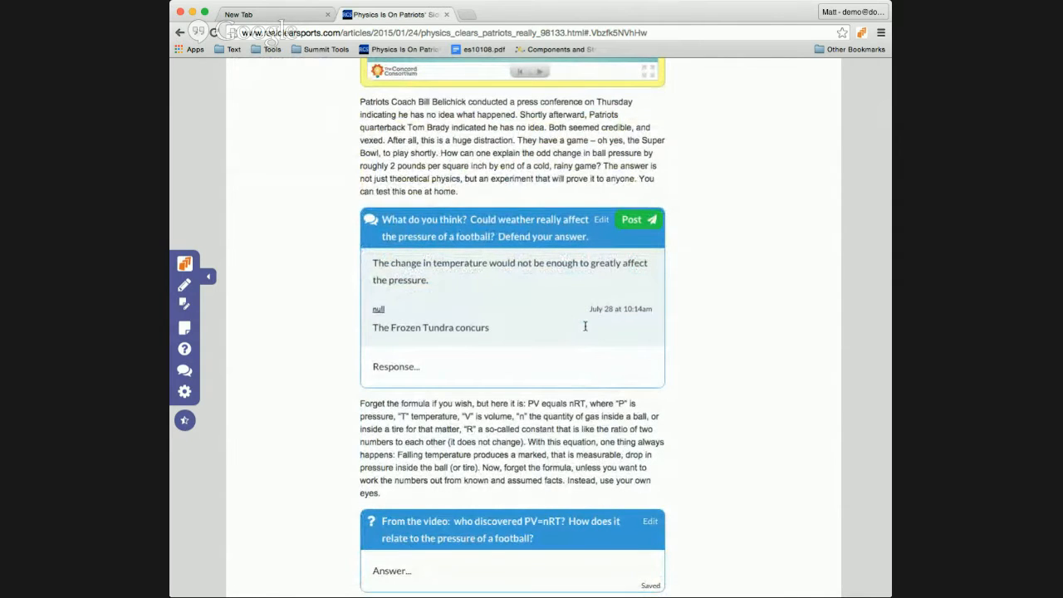
{"action": "left_click", "coordinate": [459, 369]}
Step: Open the EDpuzzle video's first embedded question, then move on to the PV=nRT question
{"action": "scroll", "coordinate": [676, 379], "scroll_direction": "down", "scroll_amount": 10}
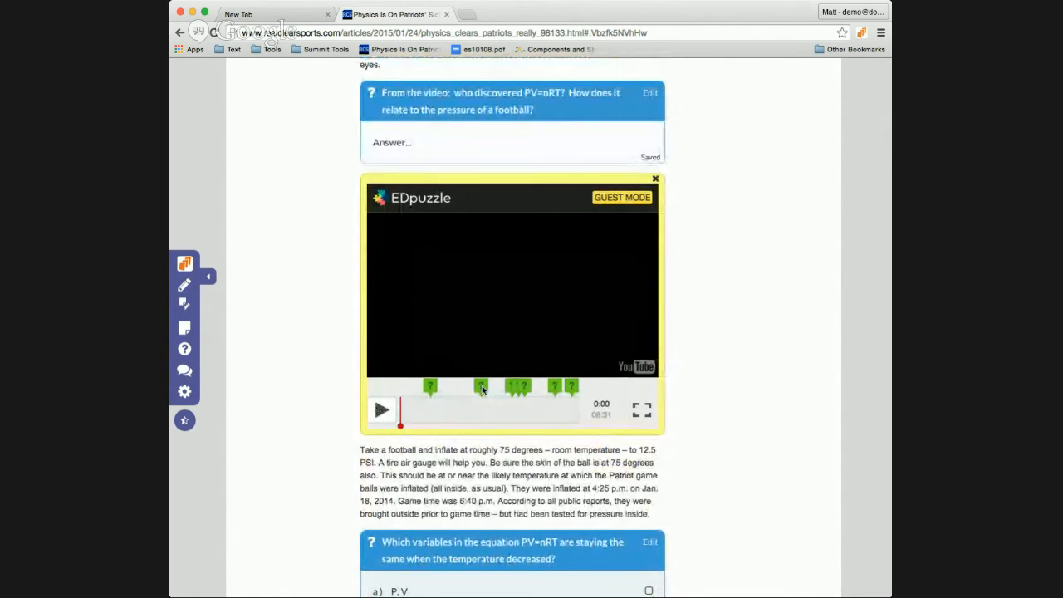
{"action": "left_click", "coordinate": [430, 390]}
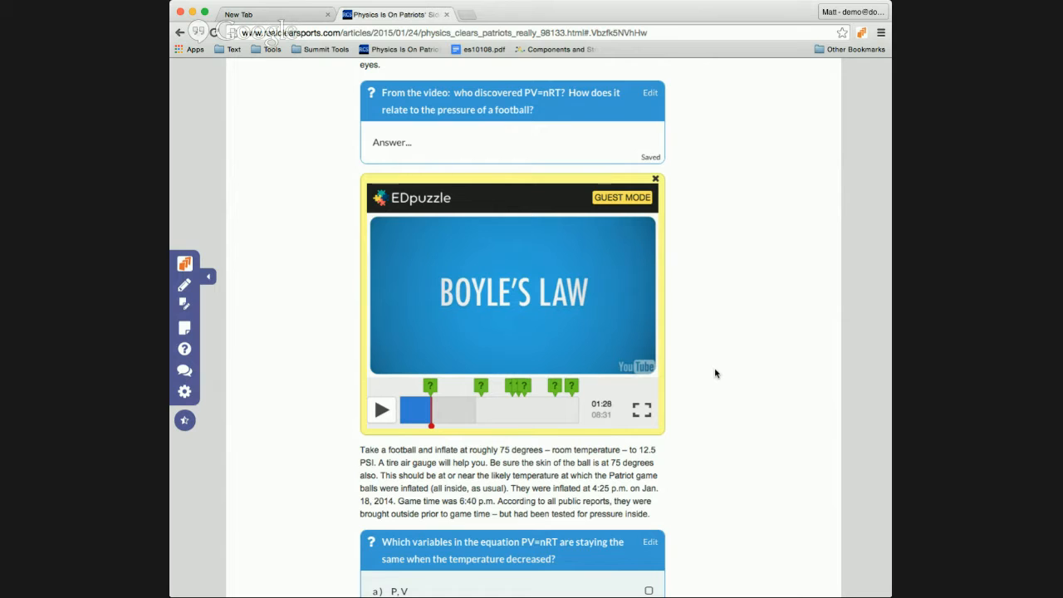
{"action": "scroll", "coordinate": [714, 374], "scroll_direction": "down", "scroll_amount": 5}
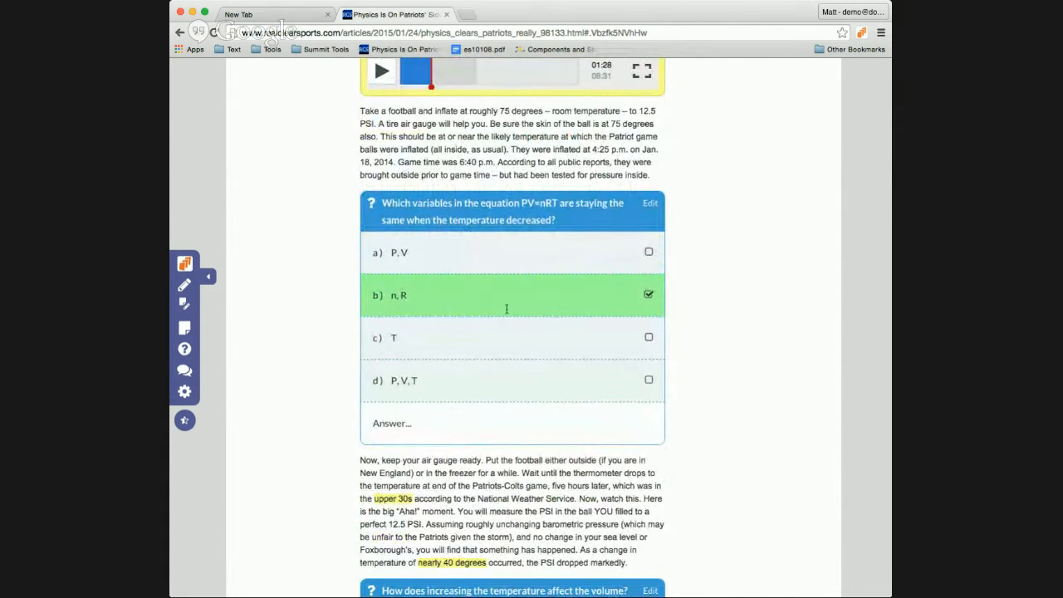
Step: Start answering the temperature and volume question, reach the Bill Nye video, then switch windows
{"action": "scroll", "coordinate": [646, 264], "scroll_direction": "down", "scroll_amount": 5}
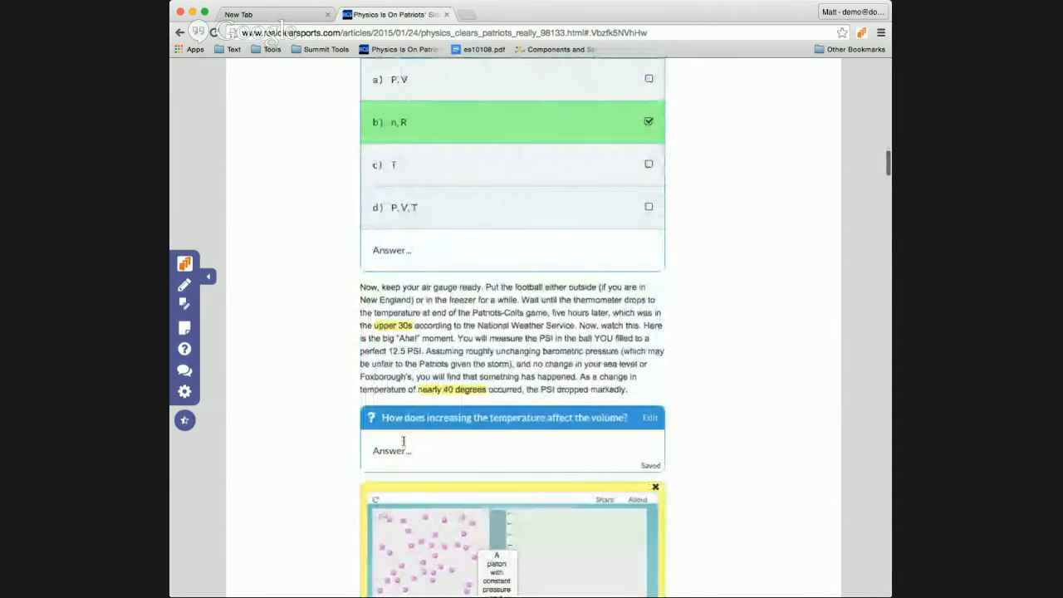
{"action": "left_click", "coordinate": [462, 456]}
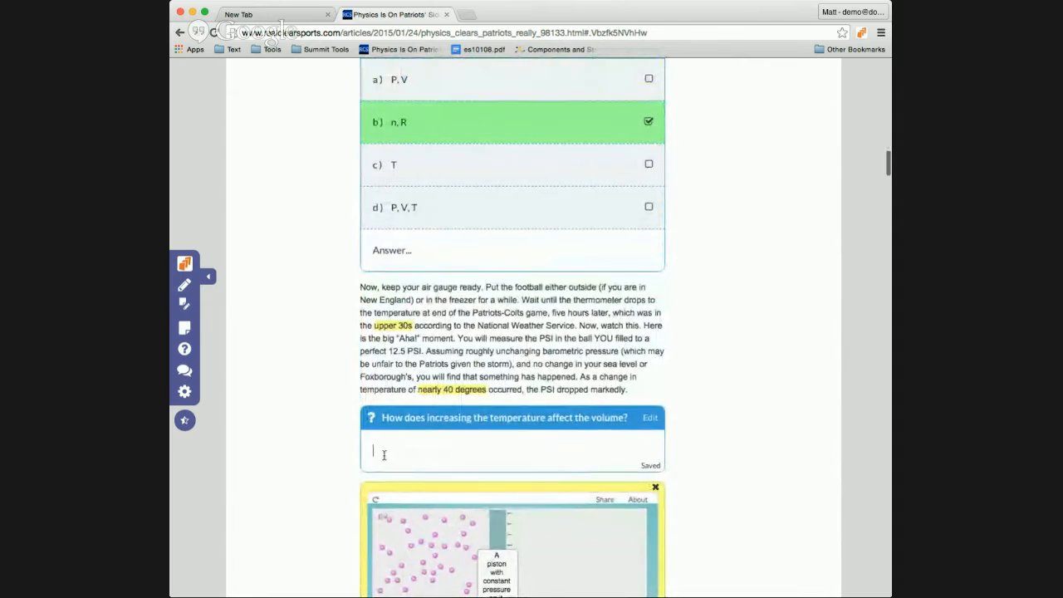
{"action": "scroll", "coordinate": [462, 457], "scroll_direction": "down", "scroll_amount": 9}
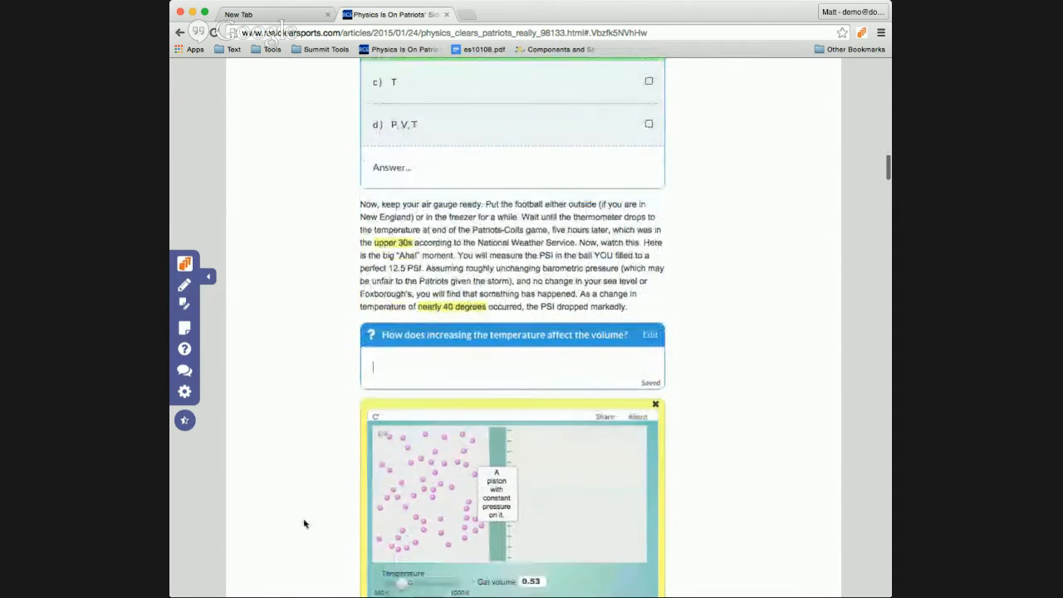
{"action": "scroll", "coordinate": [304, 523], "scroll_direction": "down", "scroll_amount": 10}
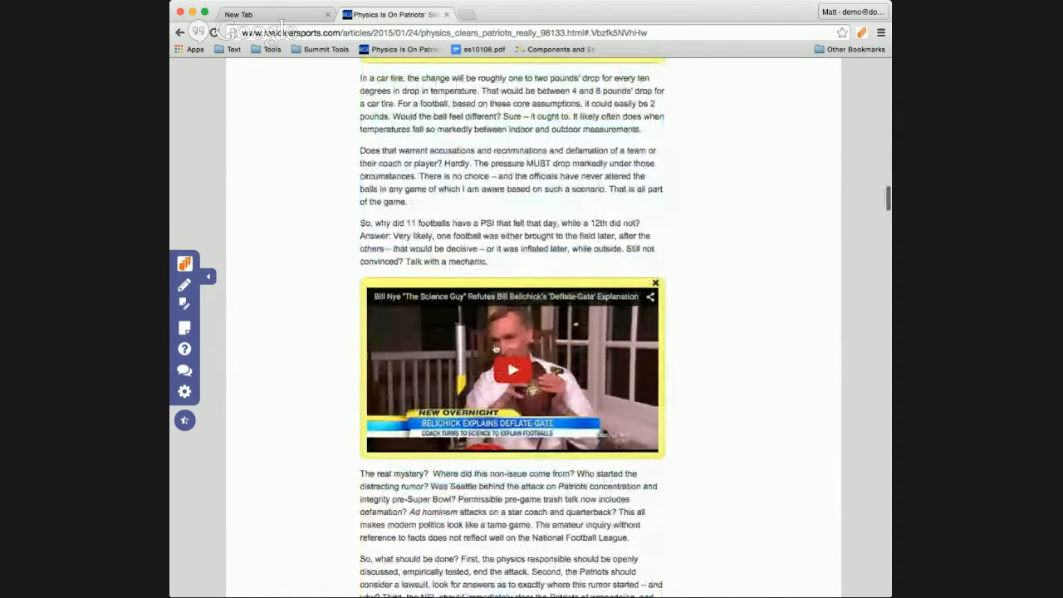
{"action": "scroll", "coordinate": [307, 396], "scroll_direction": "down", "scroll_amount": 4}
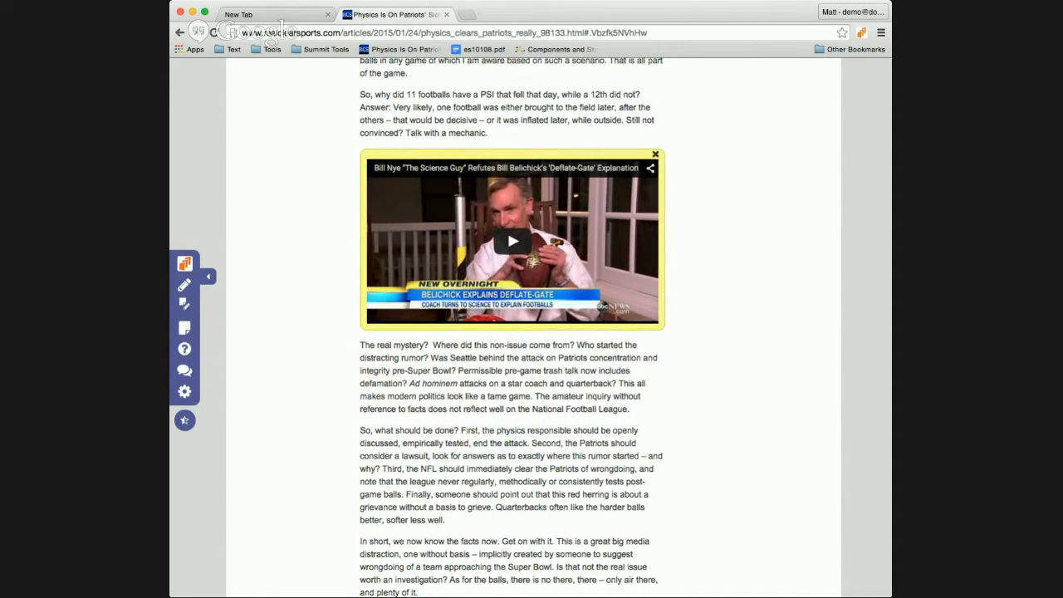
{"action": "key", "text": "super+Tab"}
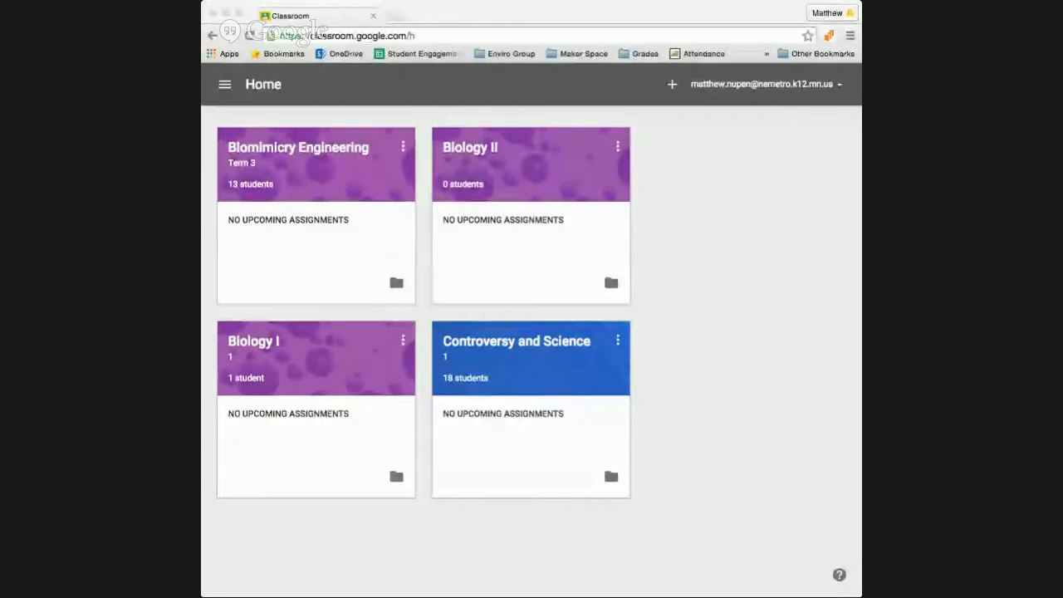
Step: Focus and widen the Google Classroom window, then open the Biology I class
{"action": "left_click", "coordinate": [574, 7]}
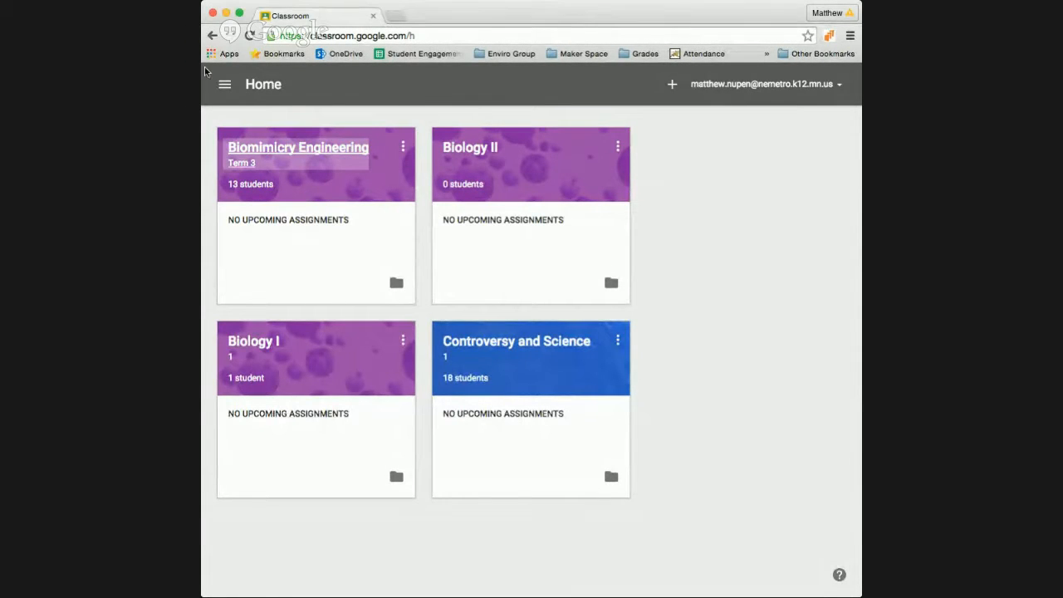
{"action": "left_click_drag", "start_coordinate": [202, 71], "coordinate": [114, 41]}
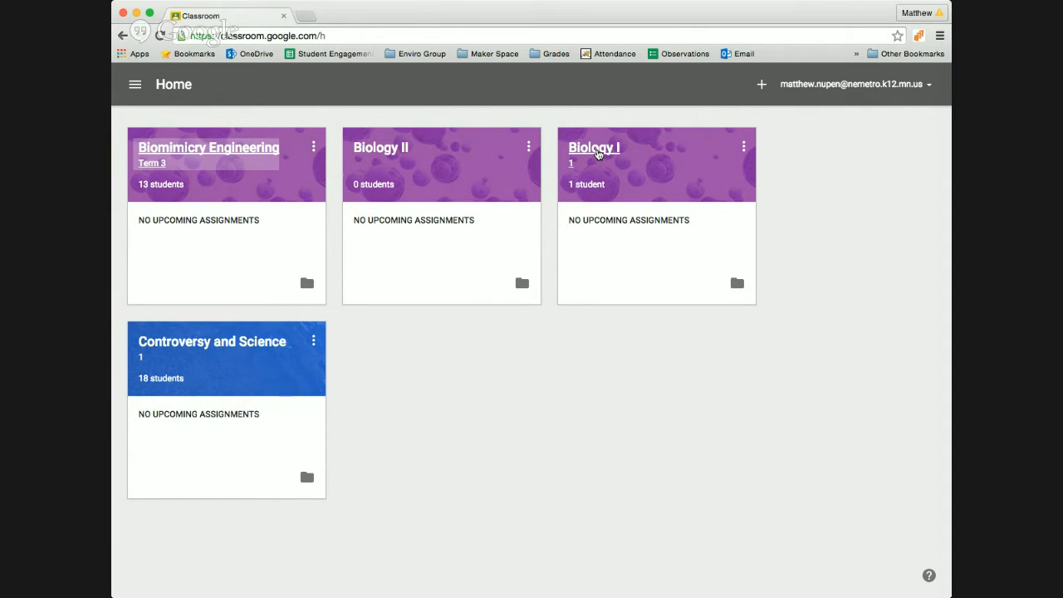
{"action": "left_click", "coordinate": [596, 153]}
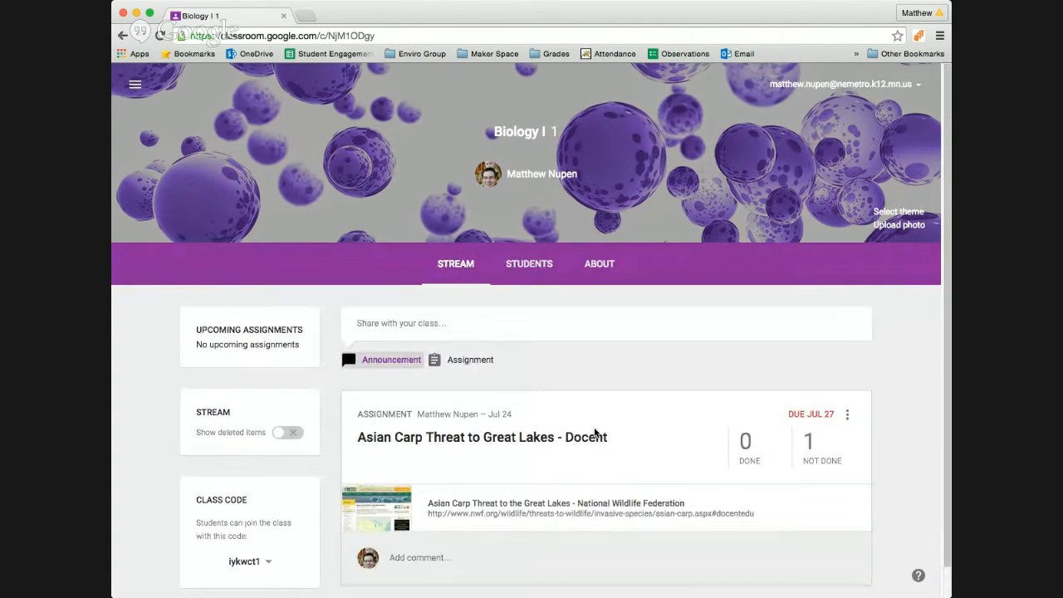
Step: Start a new Biology I assignment and add an empty web link entry to it
{"action": "scroll", "coordinate": [595, 431], "scroll_direction": "down", "scroll_amount": 1}
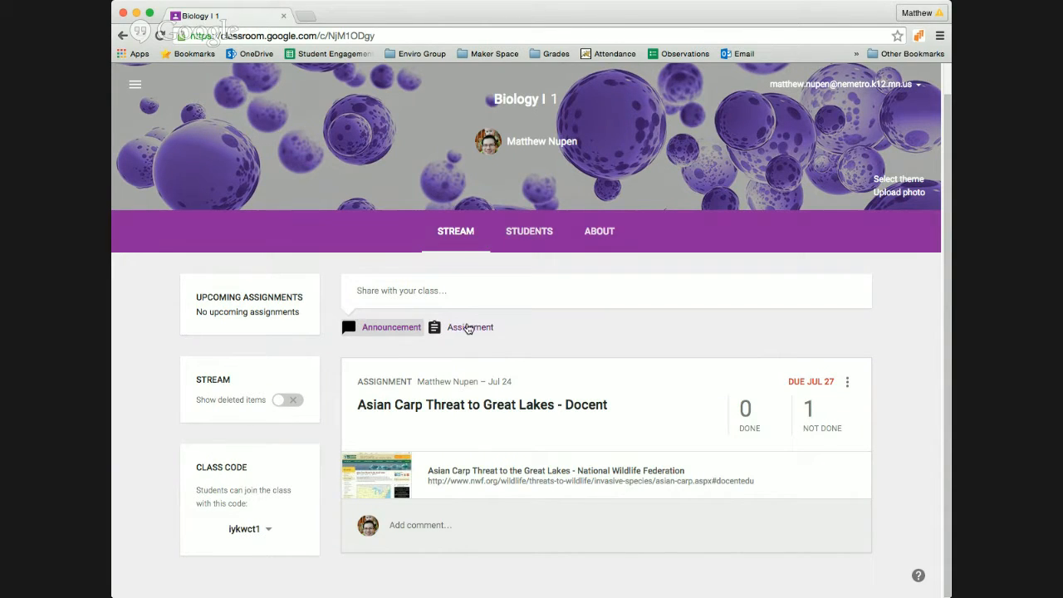
{"action": "left_click", "coordinate": [462, 328]}
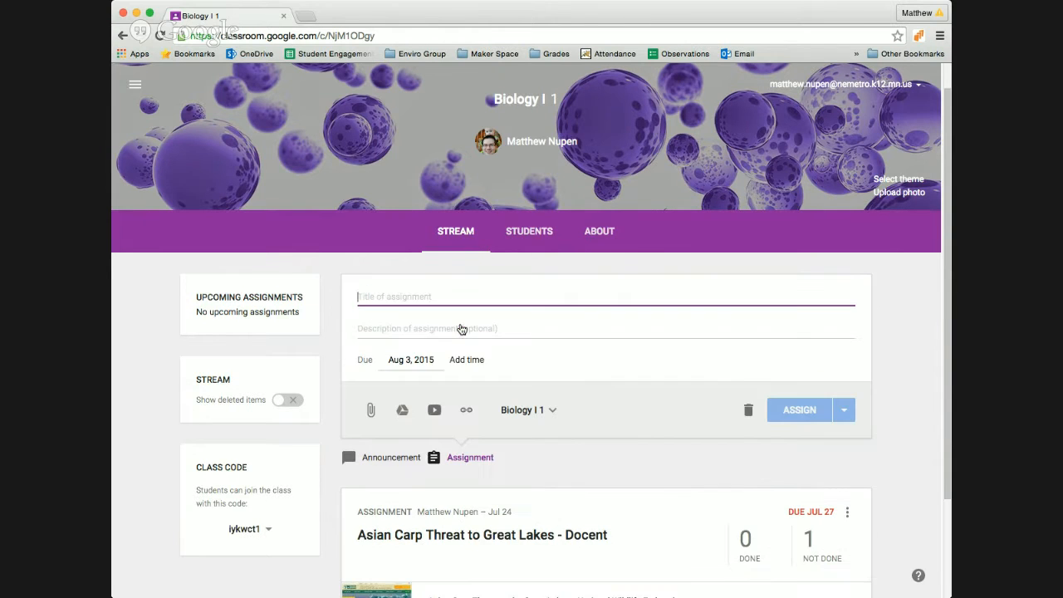
{"action": "scroll", "coordinate": [563, 421], "scroll_direction": "down", "scroll_amount": 1}
{"action": "scroll", "coordinate": [563, 420], "scroll_direction": "down", "scroll_amount": 1}
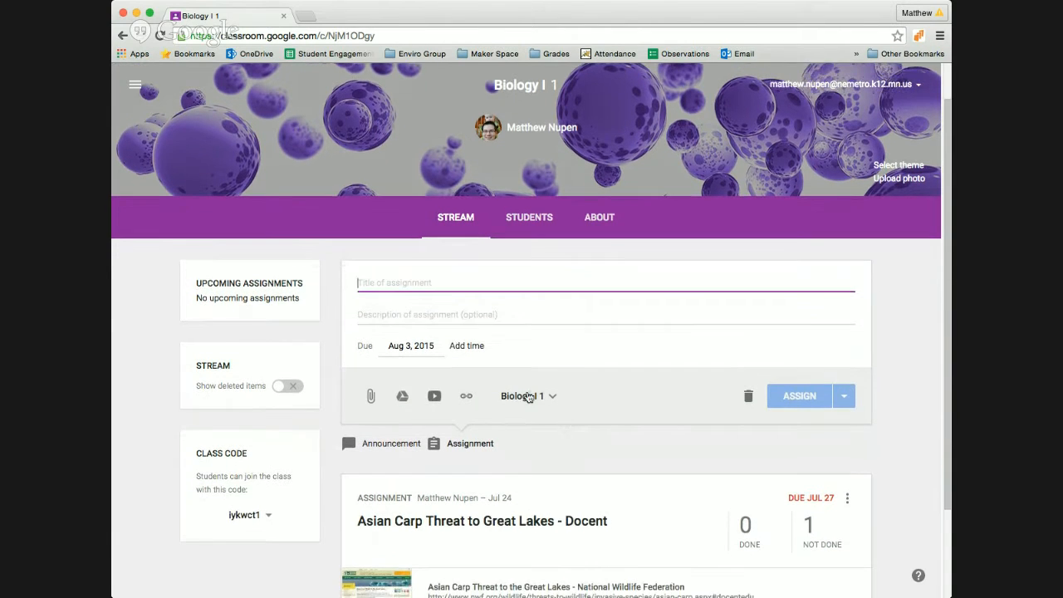
{"action": "left_click", "coordinate": [466, 400]}
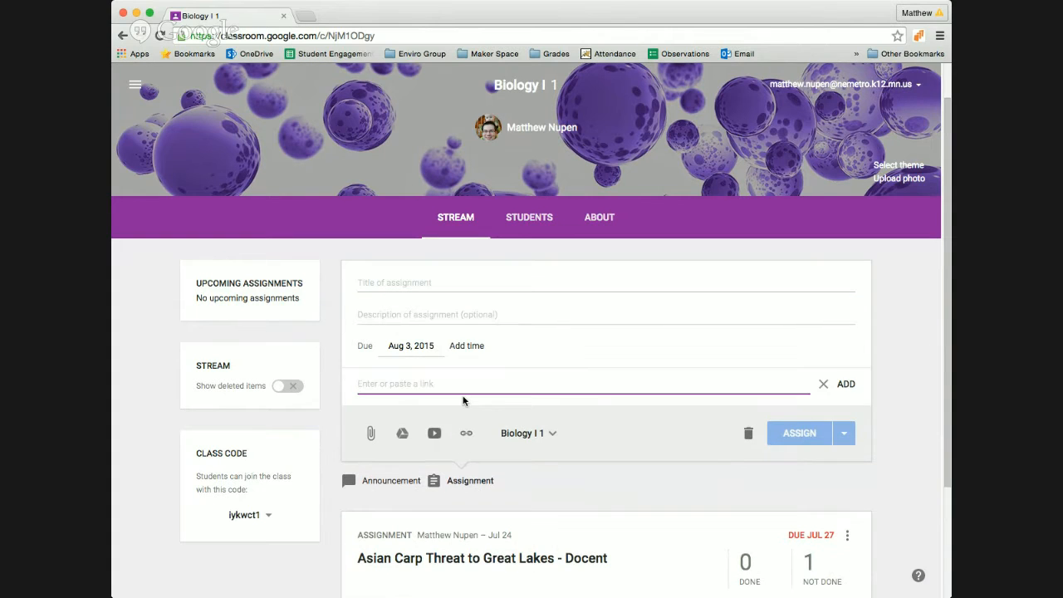
Step: Search Google for 'cecil the lion' in a new tab
{"action": "left_click", "coordinate": [303, 17]}
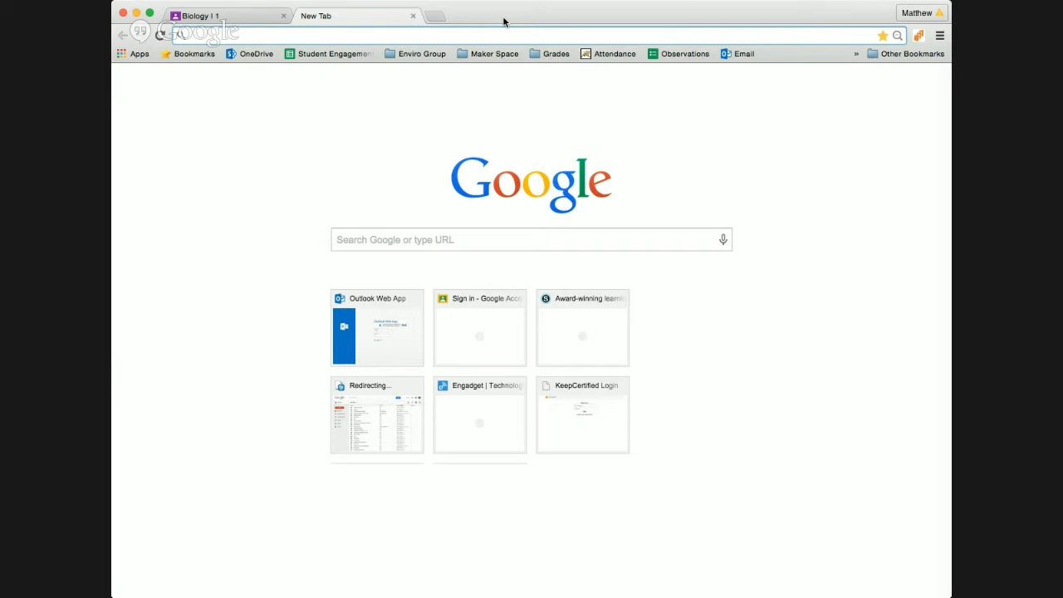
{"action": "type", "text": "cachl the lion"}
{"action": "key", "text": "Return"}
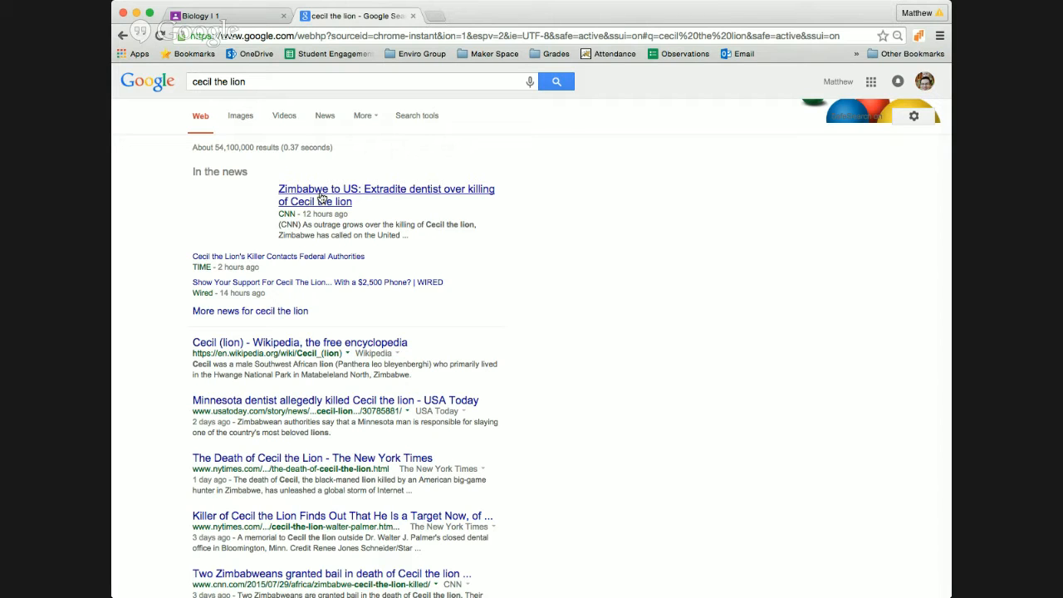
Step: Open the USA Today Cecil the lion article, pause its video, skim it, and open a third tab
{"action": "left_click", "coordinate": [249, 402]}
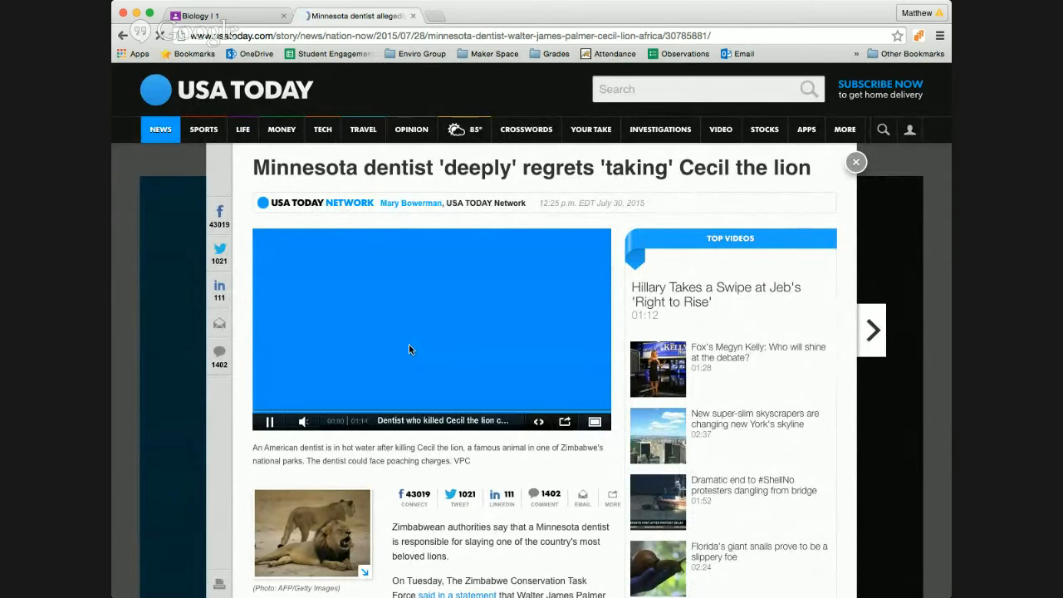
{"action": "left_click", "coordinate": [271, 421]}
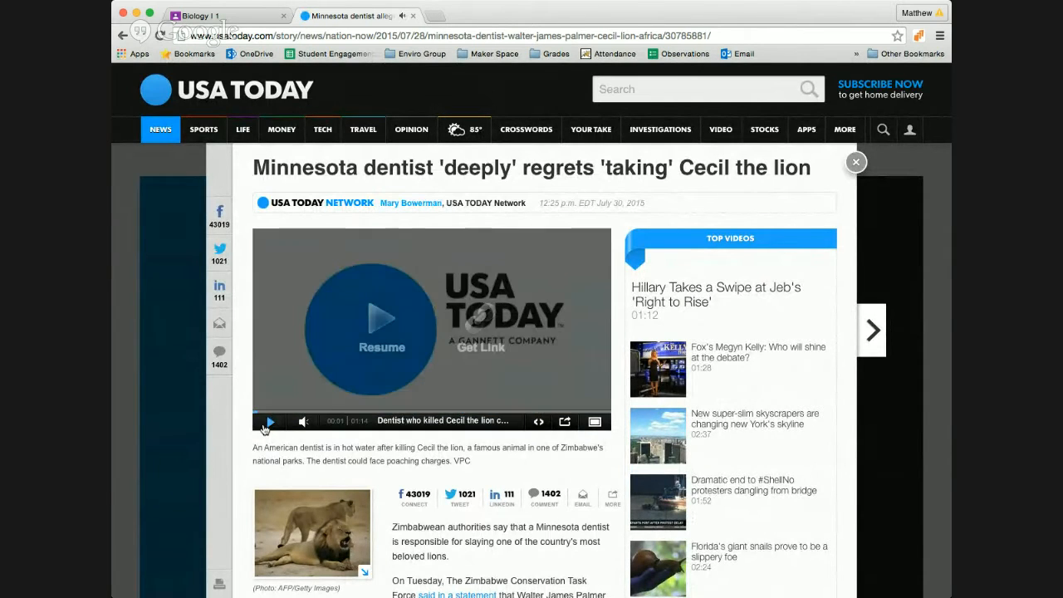
{"action": "scroll", "coordinate": [248, 489], "scroll_direction": "down", "scroll_amount": 3}
{"action": "scroll", "coordinate": [249, 490], "scroll_direction": "down", "scroll_amount": 6}
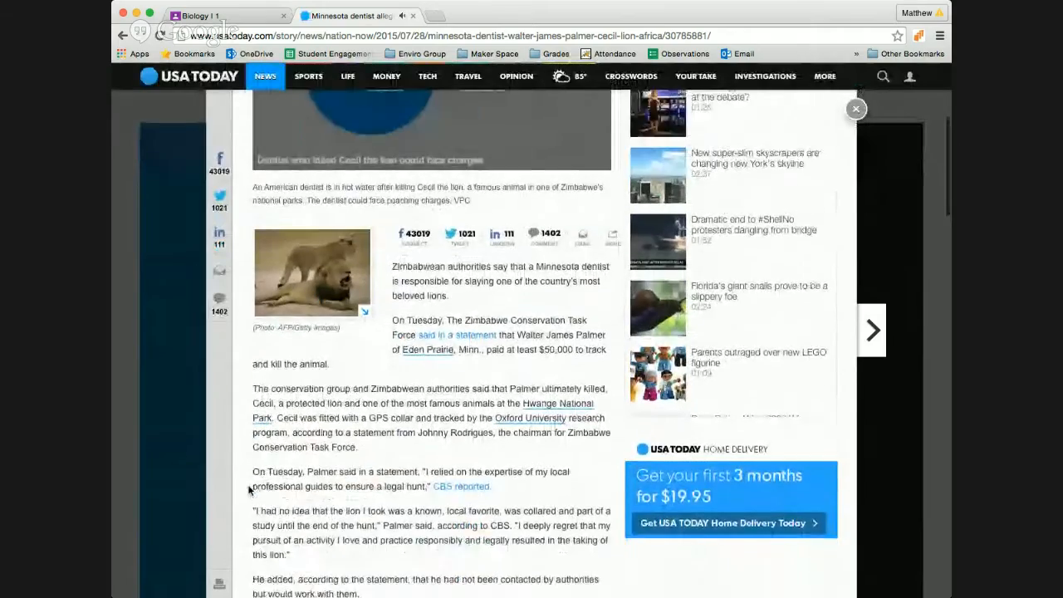
{"action": "scroll", "coordinate": [368, 328], "scroll_direction": "down", "scroll_amount": 10}
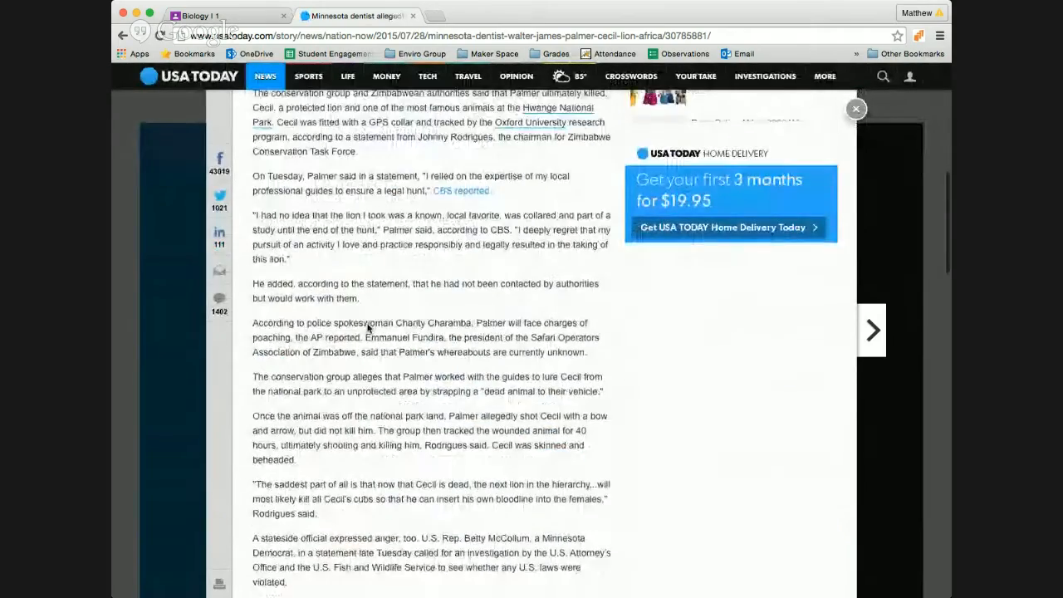
{"action": "scroll", "coordinate": [368, 328], "scroll_direction": "up", "scroll_amount": 10}
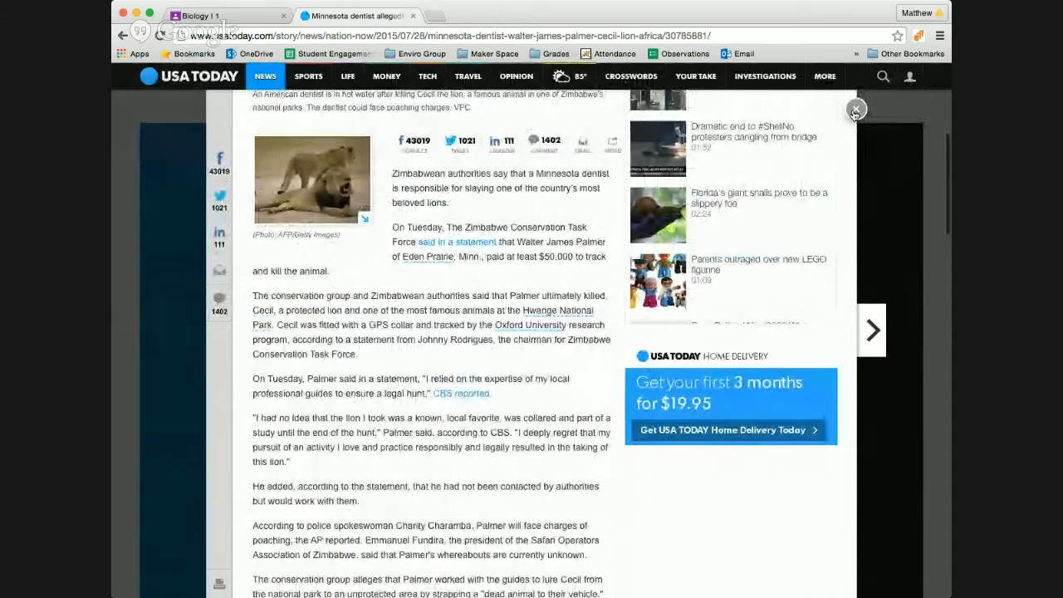
{"action": "scroll", "coordinate": [418, 163], "scroll_direction": "up", "scroll_amount": 5}
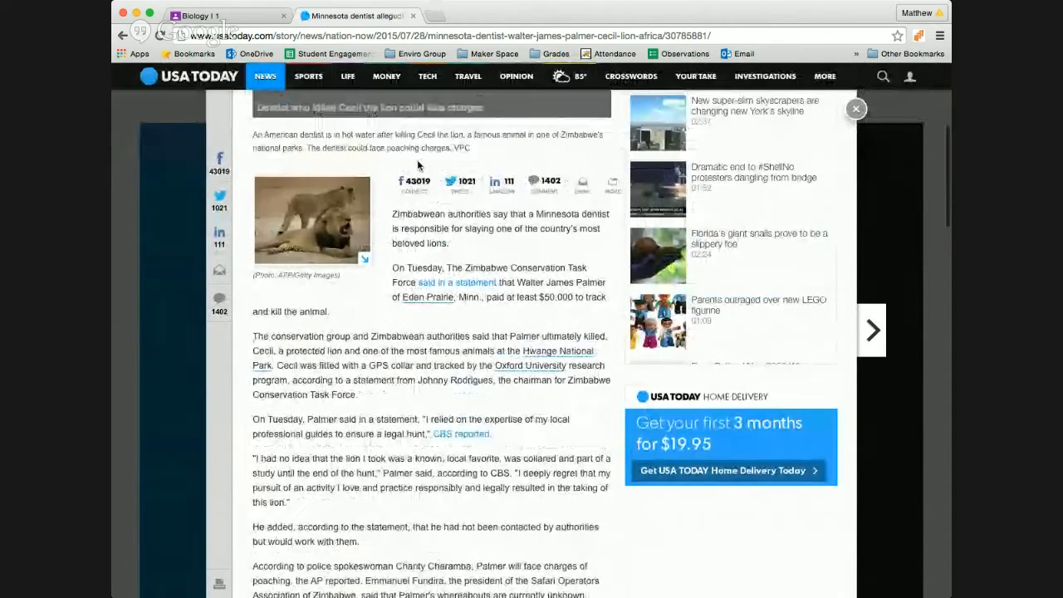
{"action": "scroll", "coordinate": [417, 163], "scroll_direction": "down", "scroll_amount": 2}
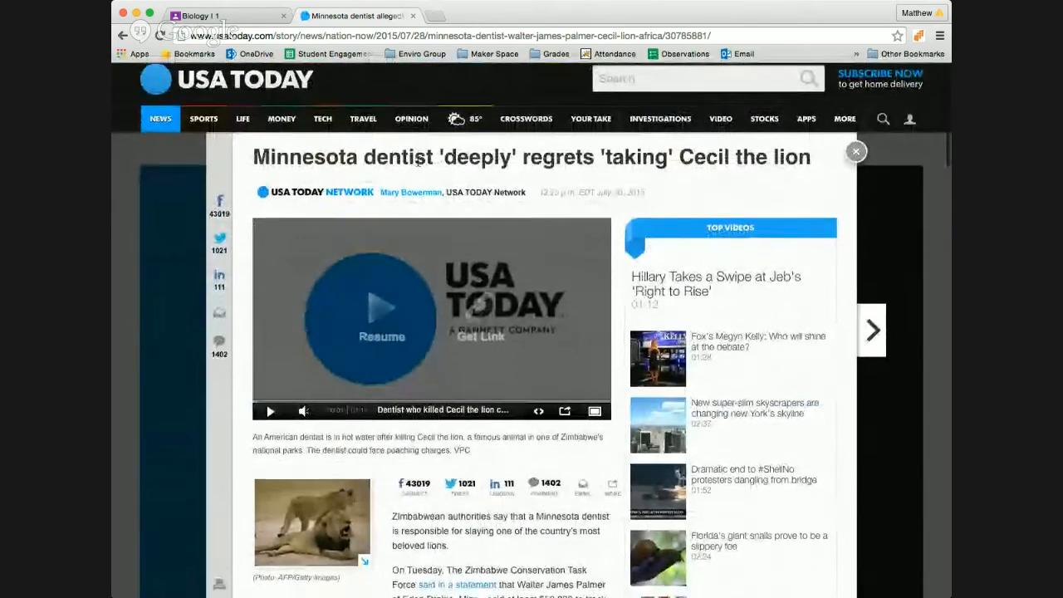
{"action": "scroll", "coordinate": [418, 161], "scroll_direction": "down", "scroll_amount": 3}
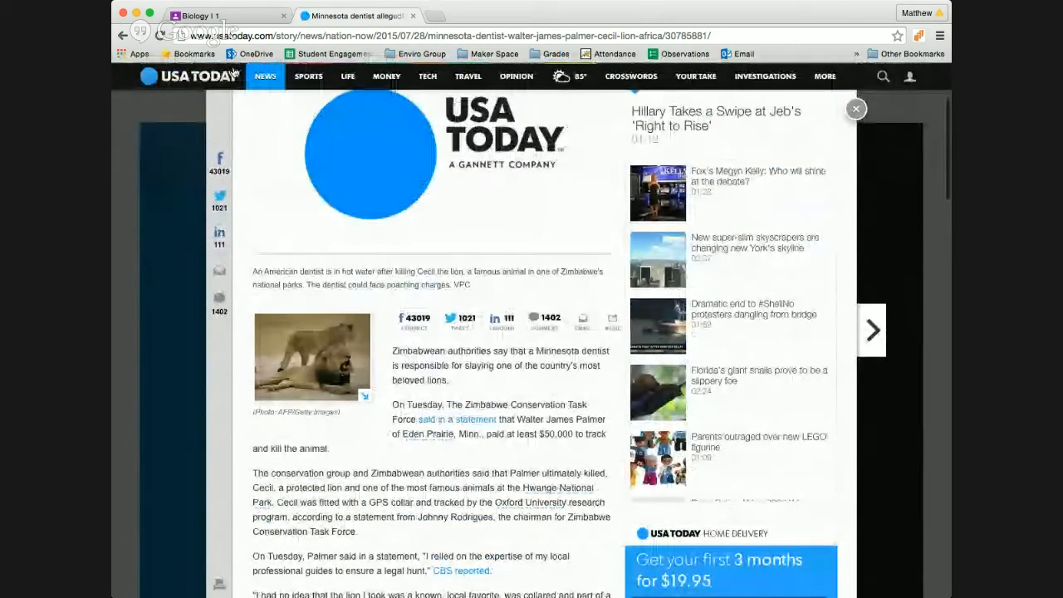
{"action": "scroll", "coordinate": [469, 221], "scroll_direction": "down", "scroll_amount": 4}
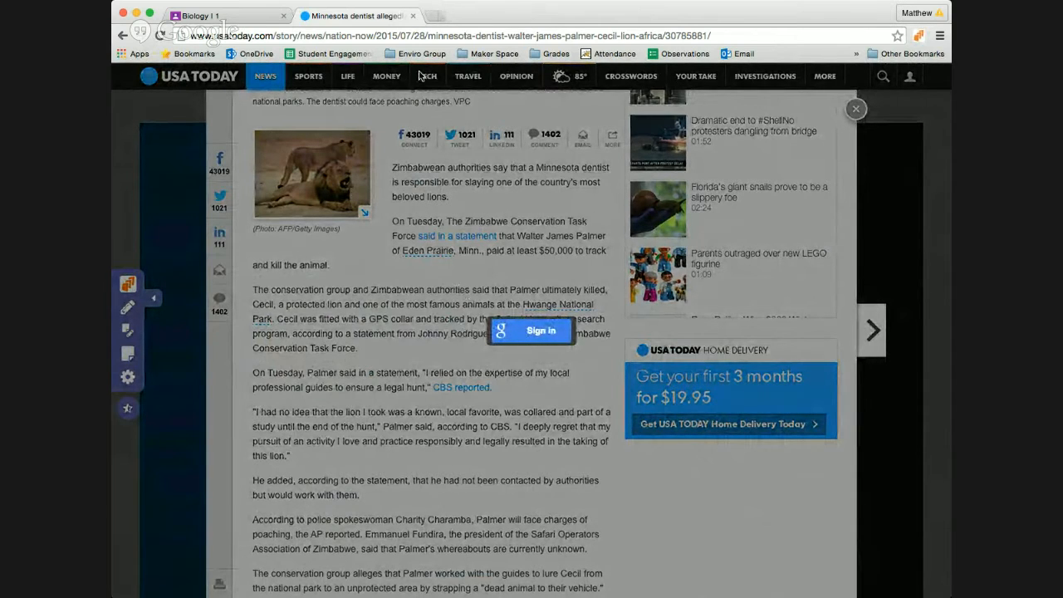
{"action": "left_click", "coordinate": [434, 16]}
Step: Go to docentedu.com in the new Chrome tab
{"action": "type", "text": "doc"}
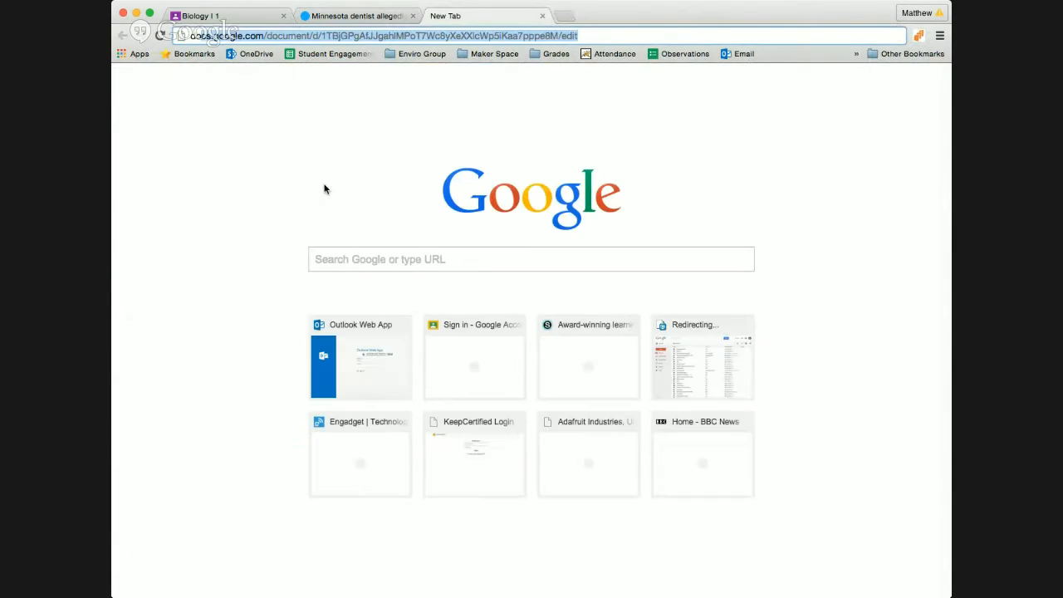
{"action": "type", "text": "entedu.com"}
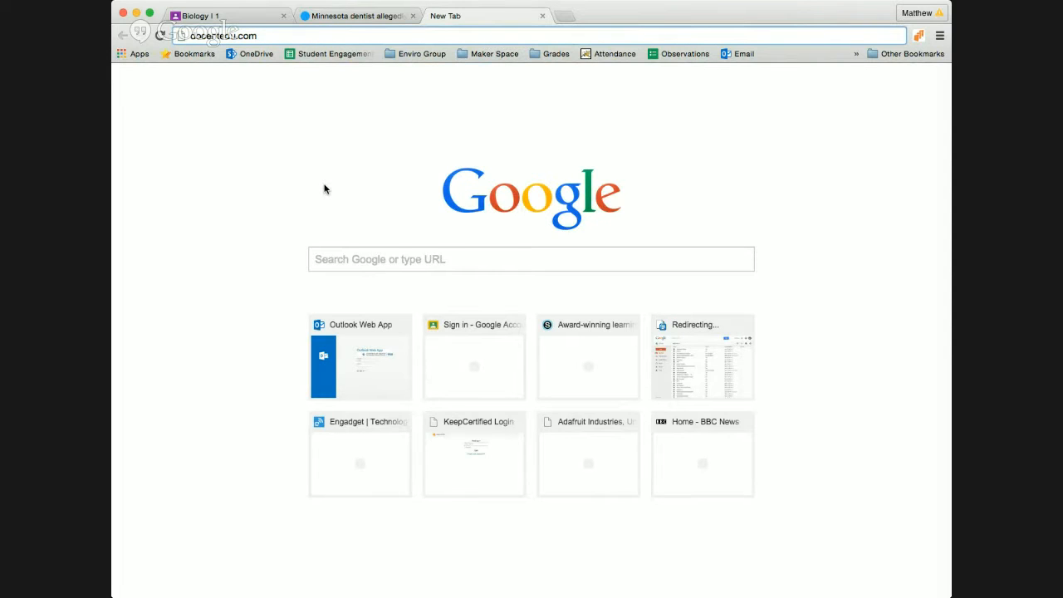
{"action": "key", "text": "Return"}
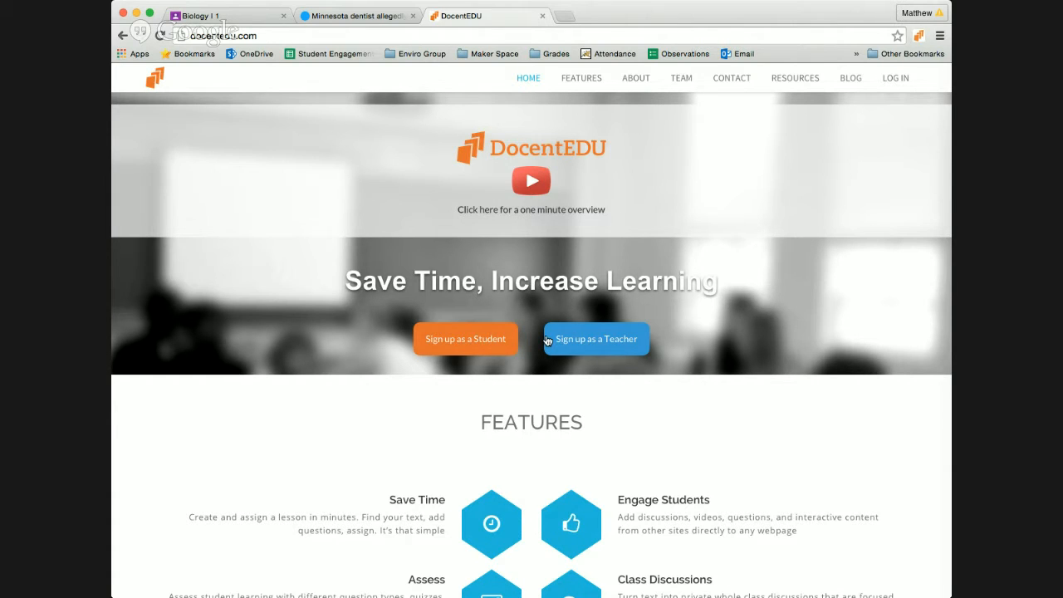
Step: Sign up as a teacher with Google, create the class 'Biology Hour', and install the extension
{"action": "left_click", "coordinate": [603, 339]}
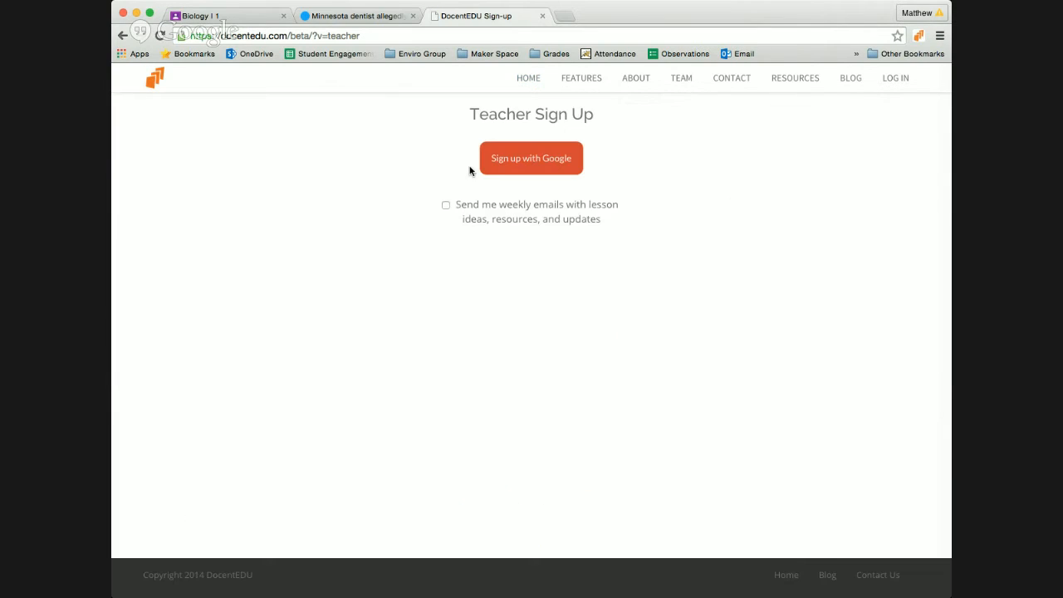
{"action": "left_click", "coordinate": [552, 164]}
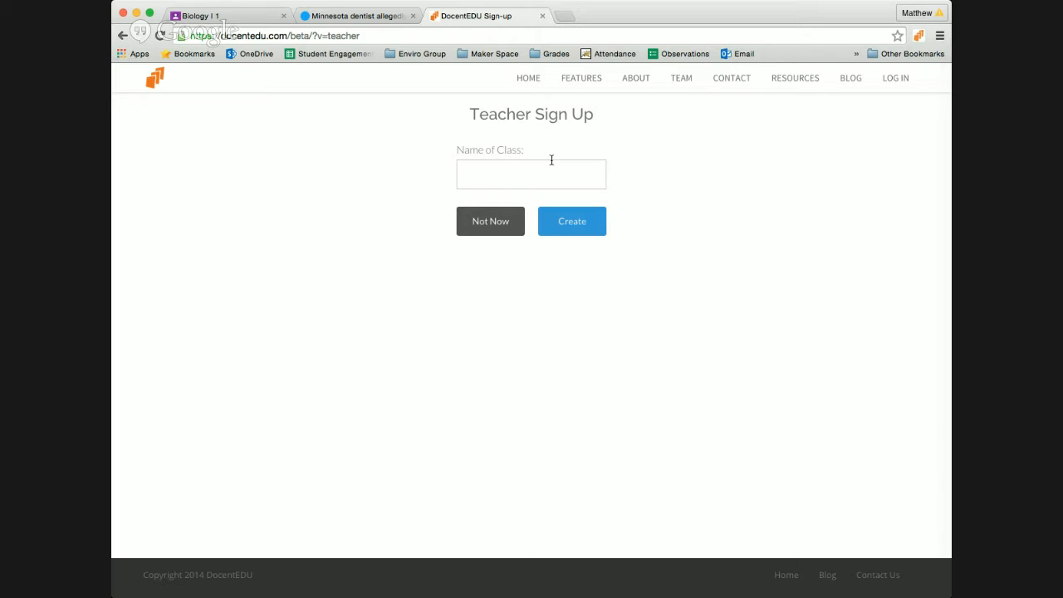
{"action": "left_click", "coordinate": [503, 175]}
{"action": "type", "text": "Biology"}
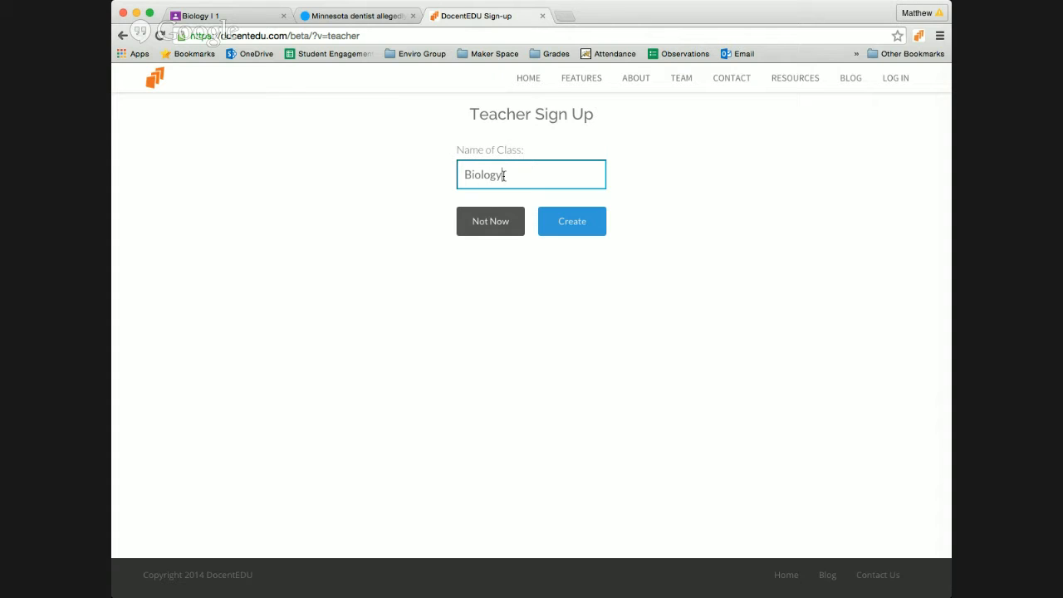
{"action": "type", "text": " Hour 4"}
{"action": "left_click", "coordinate": [583, 230]}
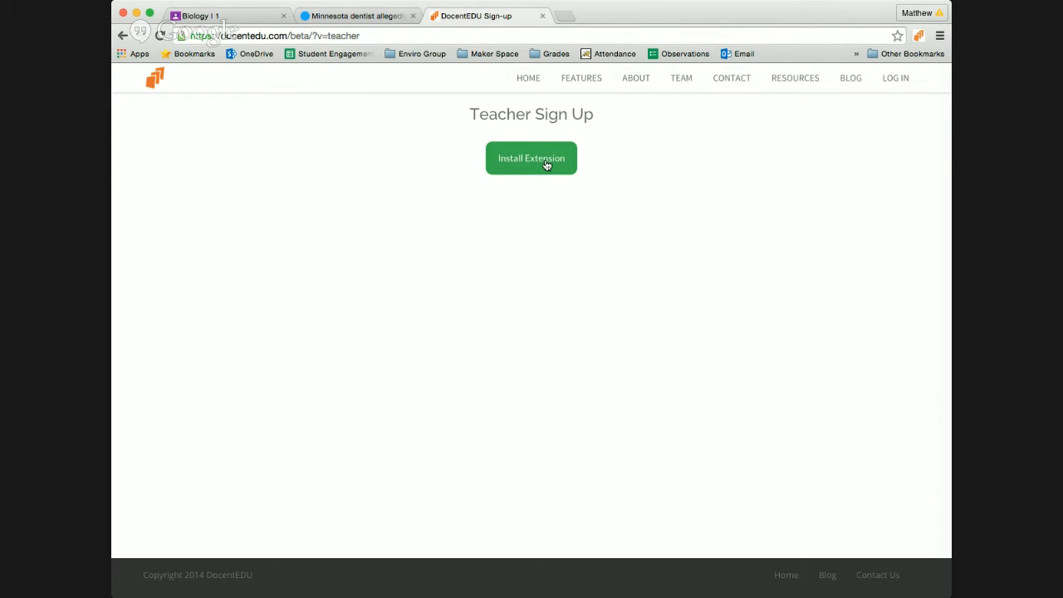
{"action": "left_click", "coordinate": [546, 164]}
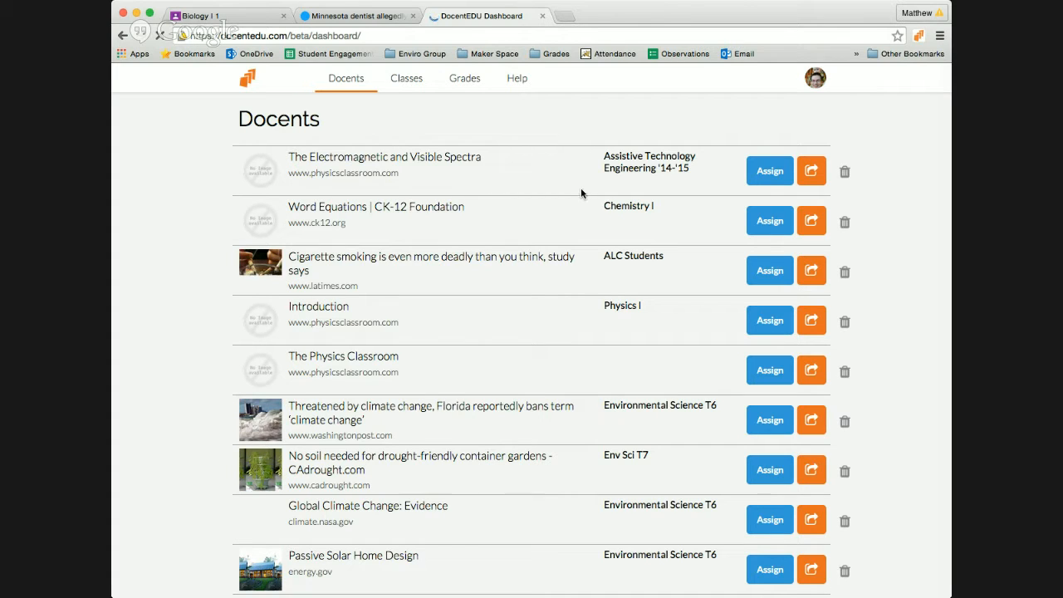
Step: On the Classes page, rename the class Chemistry I to Chemistry II
{"action": "scroll", "coordinate": [581, 193], "scroll_direction": "down", "scroll_amount": 5}
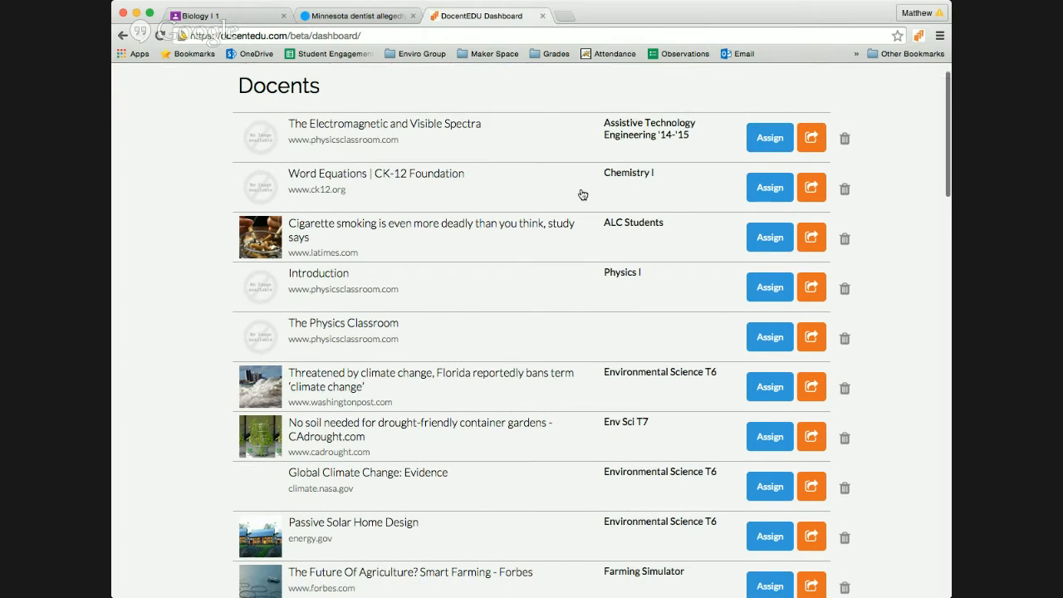
{"action": "scroll", "coordinate": [581, 194], "scroll_direction": "up", "scroll_amount": 5}
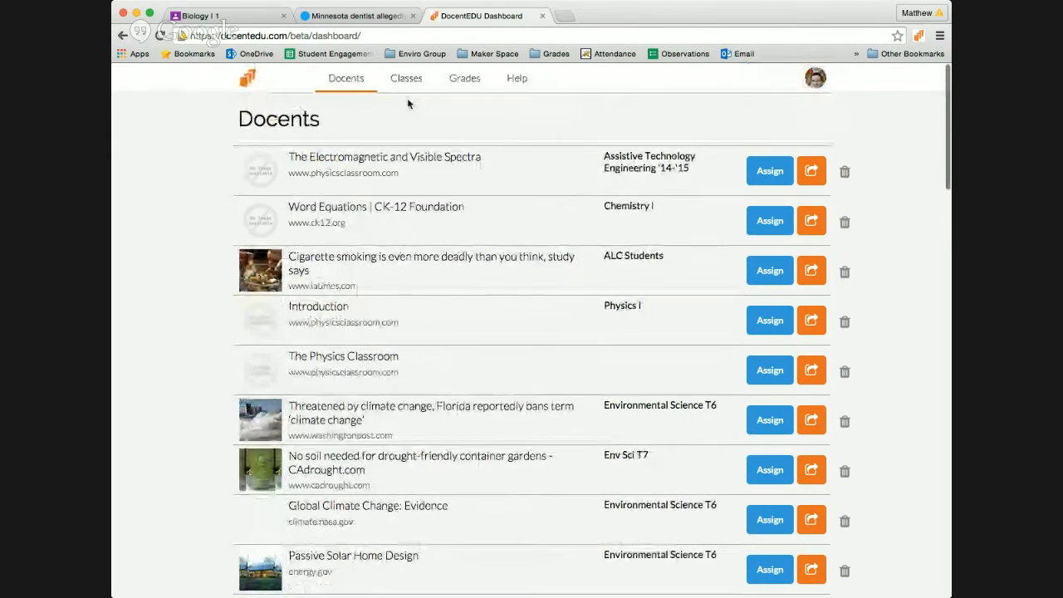
{"action": "left_click", "coordinate": [410, 83]}
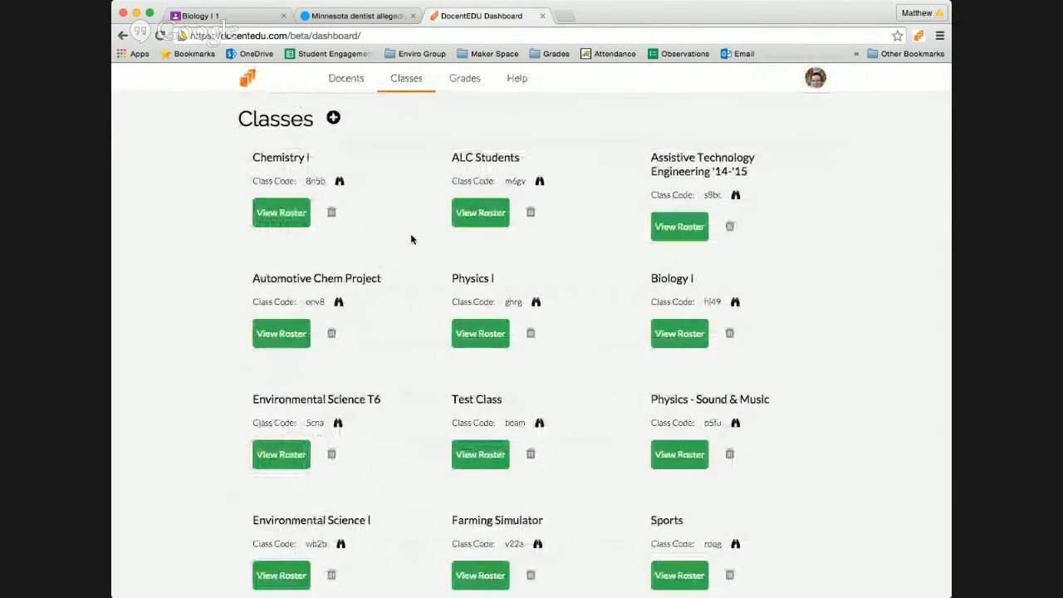
{"action": "scroll", "coordinate": [410, 239], "scroll_direction": "down", "scroll_amount": 4}
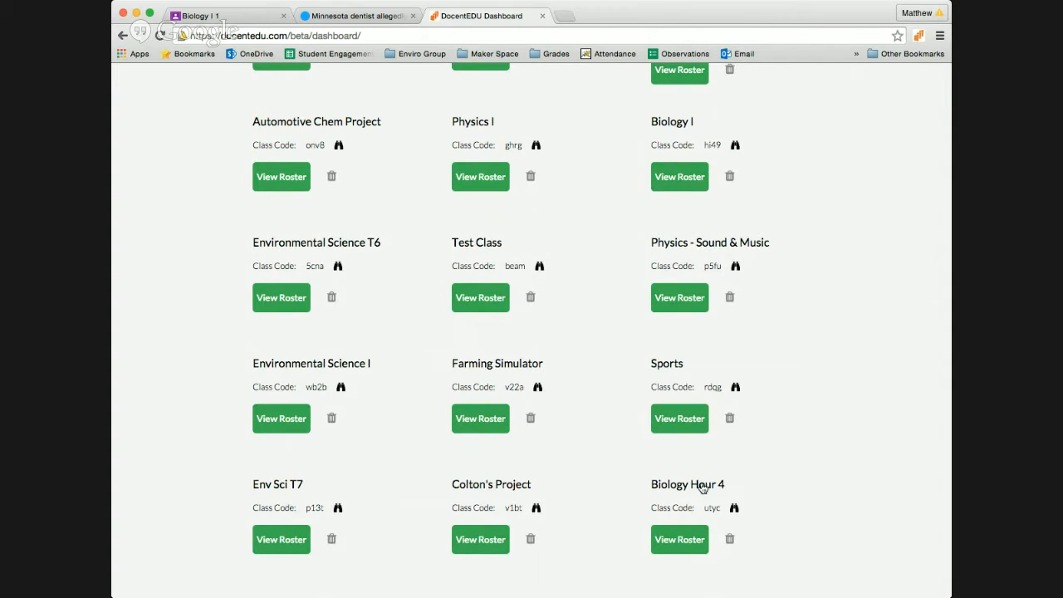
{"action": "scroll", "coordinate": [609, 337], "scroll_direction": "up", "scroll_amount": 4}
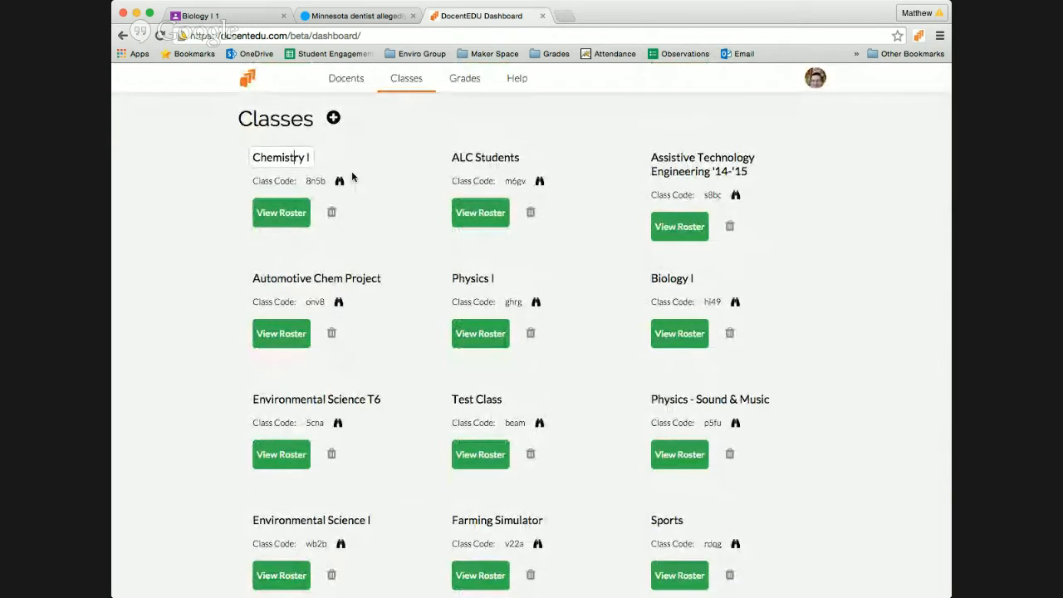
{"action": "left_click", "coordinate": [307, 157]}
{"action": "type", "text": "I"}
{"action": "left_click", "coordinate": [407, 147]}
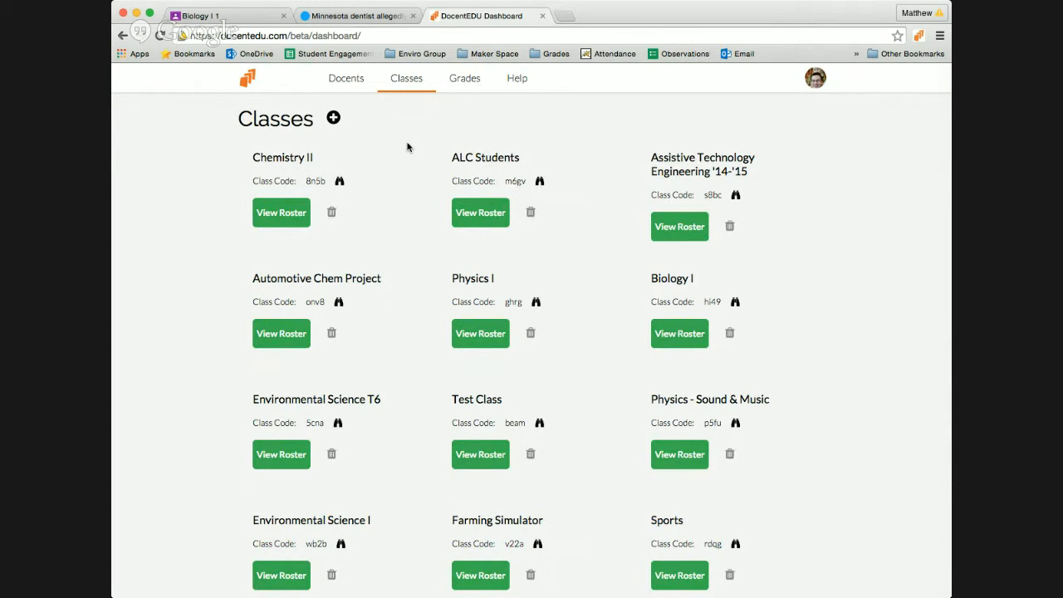
{"action": "left_click", "coordinate": [340, 182]}
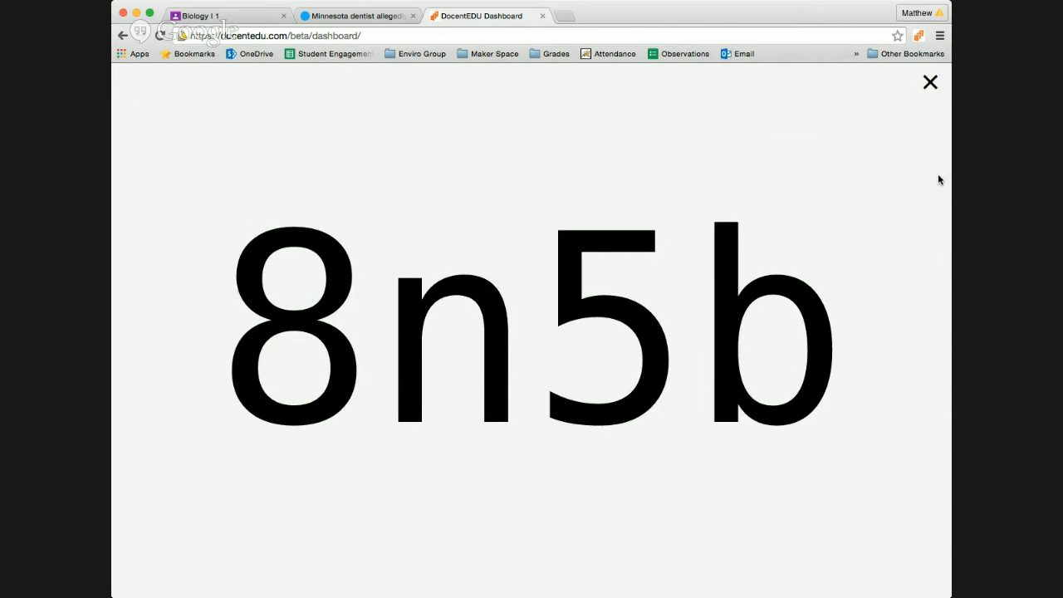
{"action": "left_click", "coordinate": [931, 83]}
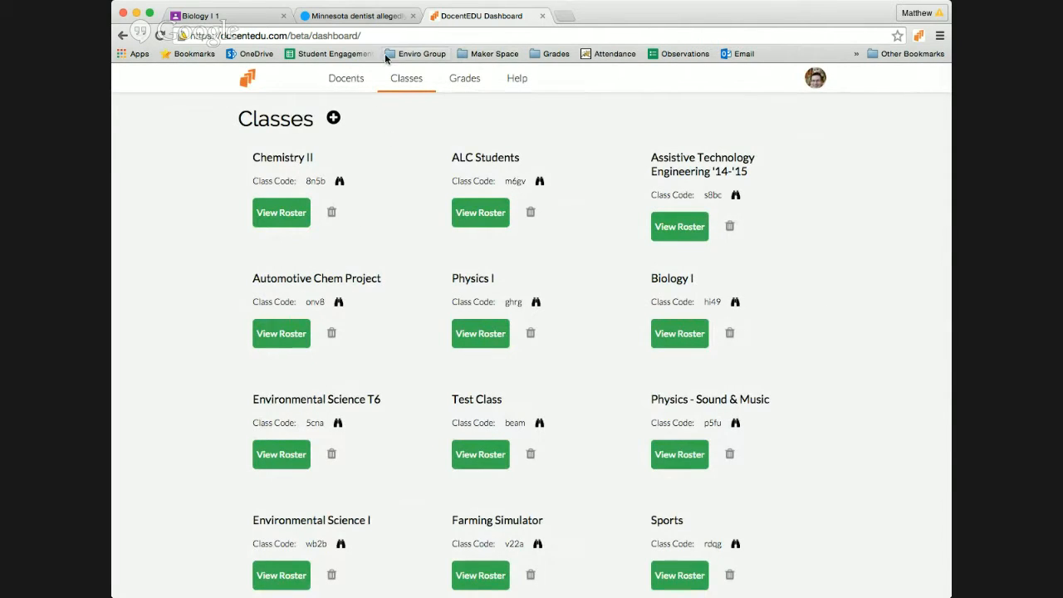
{"action": "left_click", "coordinate": [361, 17]}
Step: Reload the lion article, turn on DocentEDU, pause its video, and check the class assignment list
{"action": "left_click", "coordinate": [160, 35]}
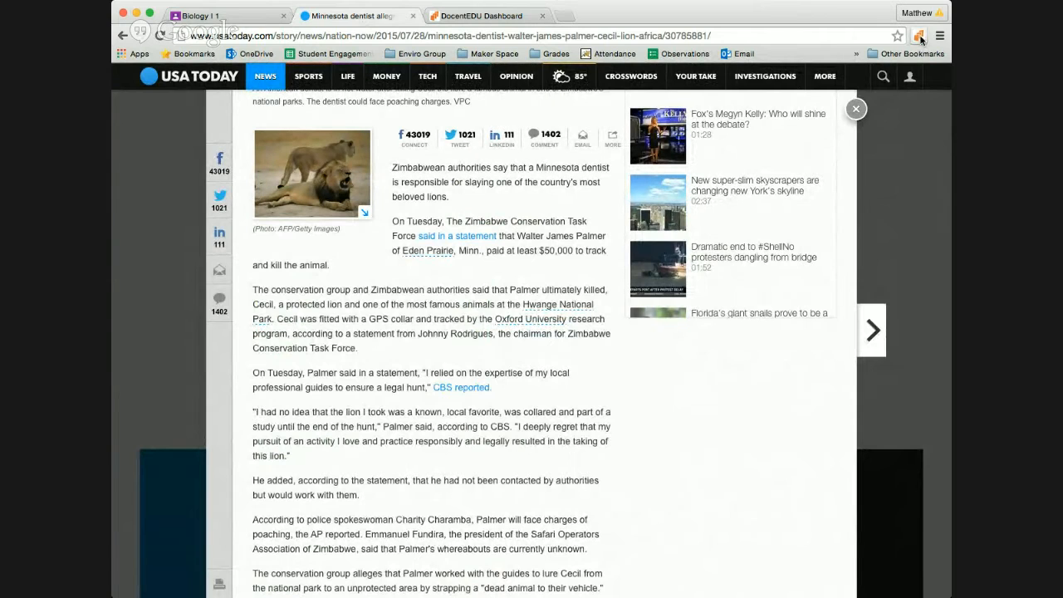
{"action": "left_click", "coordinate": [919, 37]}
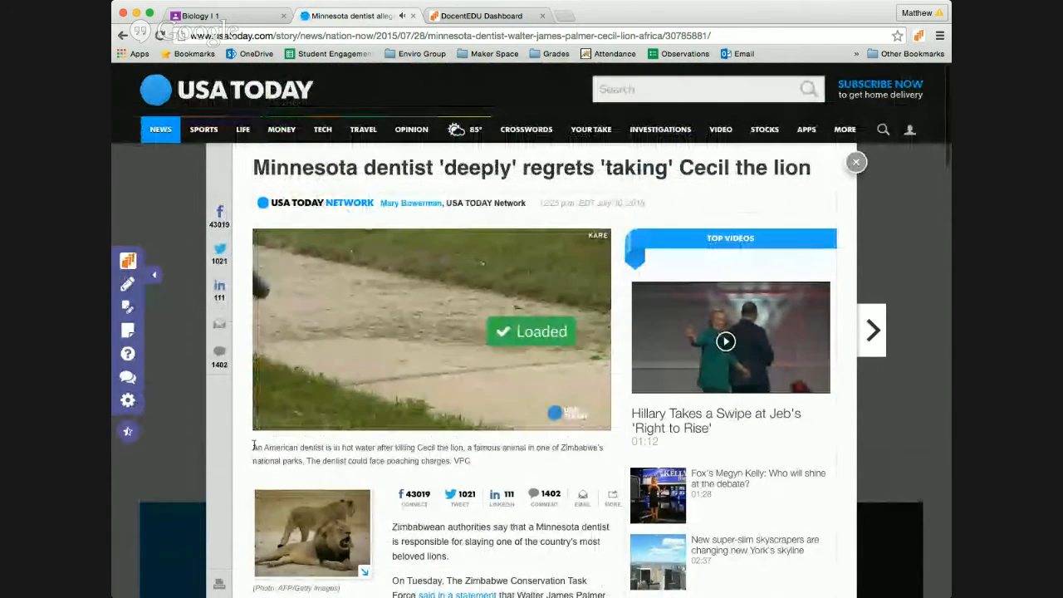
{"action": "left_click", "coordinate": [268, 424]}
{"action": "scroll", "coordinate": [361, 453], "scroll_direction": "down", "scroll_amount": 5}
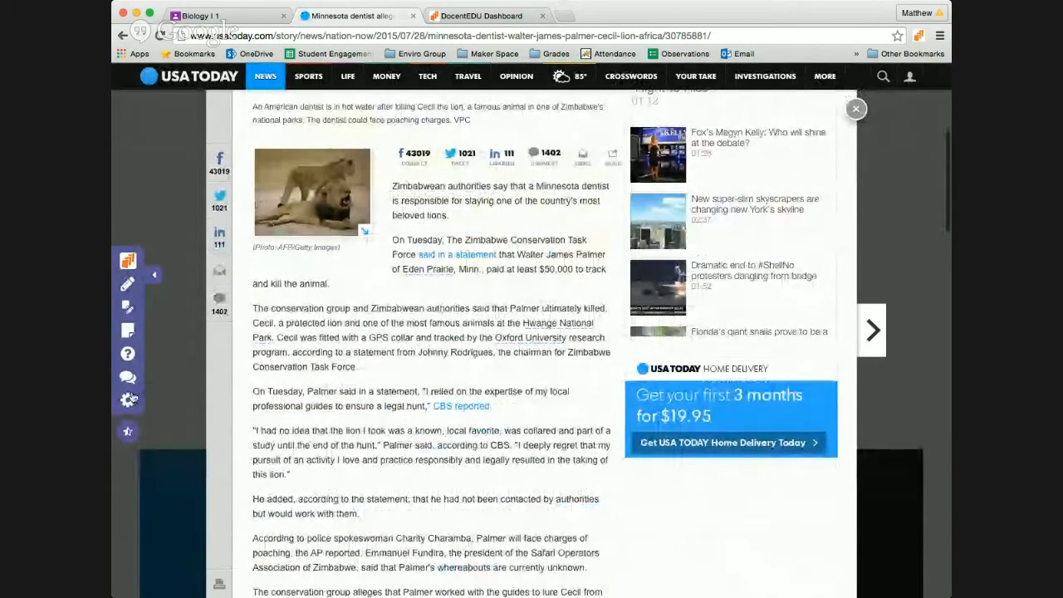
{"action": "left_click", "coordinate": [127, 265]}
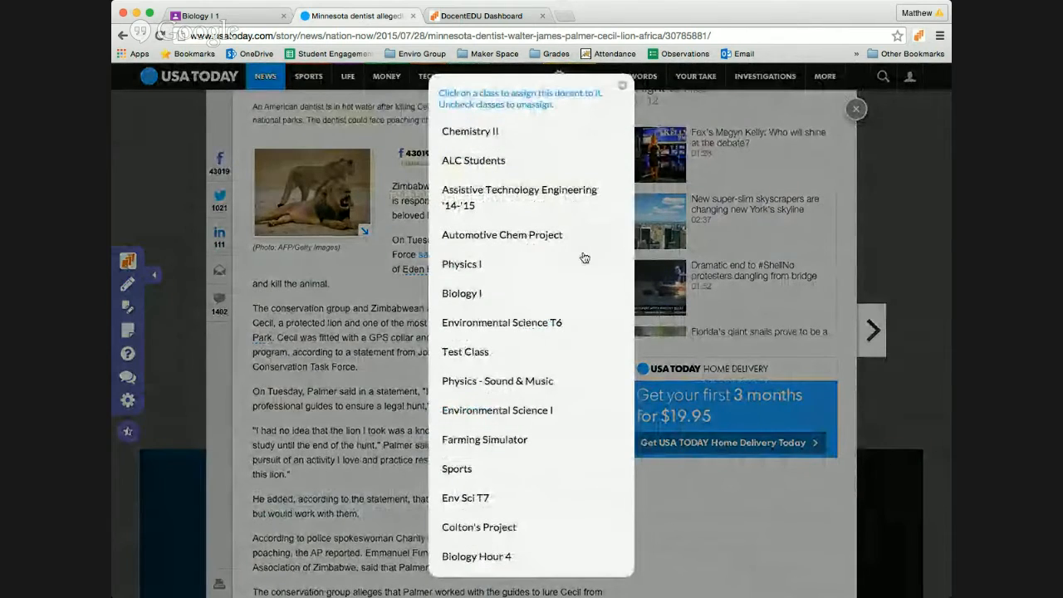
{"action": "left_click", "coordinate": [623, 88]}
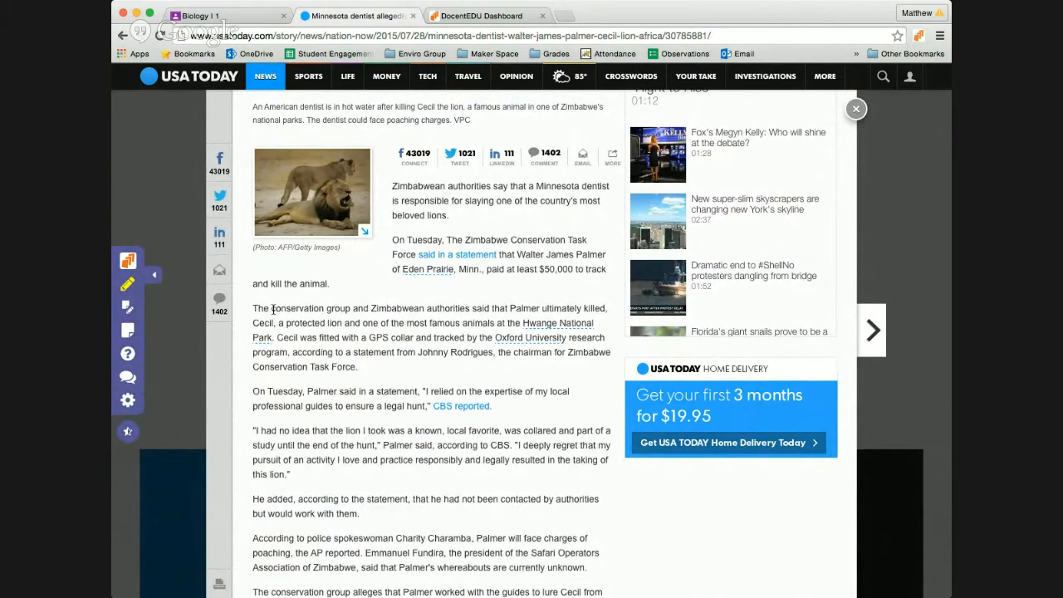
Step: Highlight 'conservation group' and 'Zimbabwe Conservation Task Force' in yellow
{"action": "left_click_drag", "start_coordinate": [271, 309], "coordinate": [352, 312]}
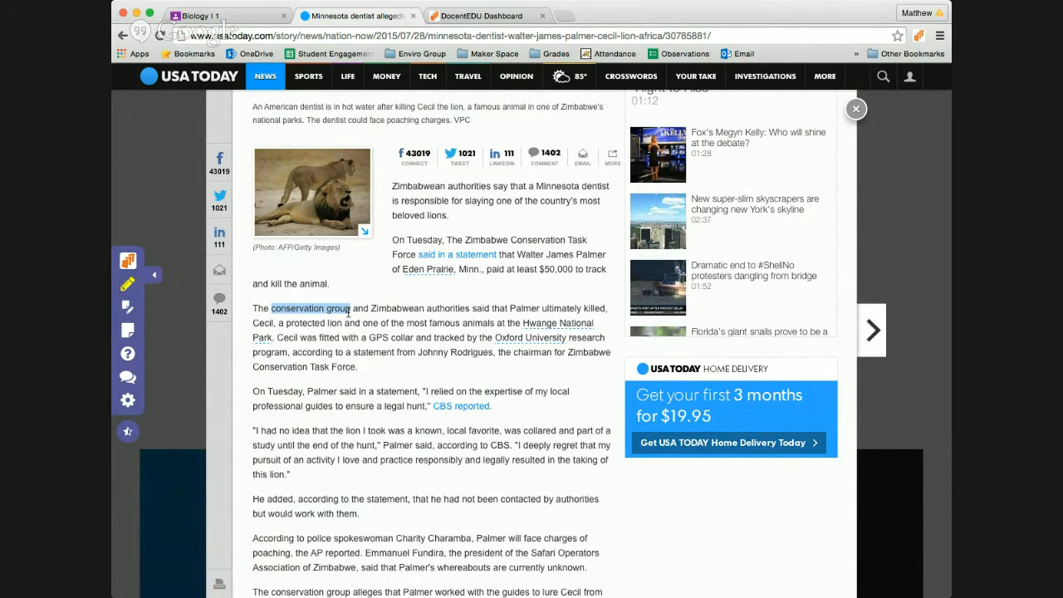
{"action": "left_click_drag", "start_coordinate": [348, 313], "coordinate": [347, 314]}
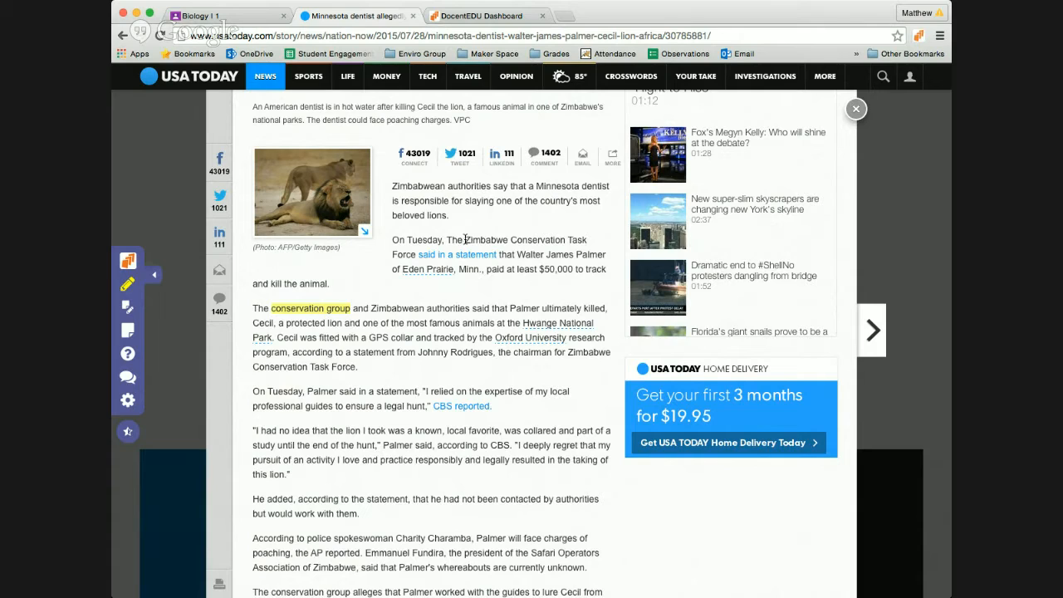
{"action": "left_click_drag", "start_coordinate": [465, 239], "coordinate": [415, 254]}
{"action": "left_click", "coordinate": [129, 309]}
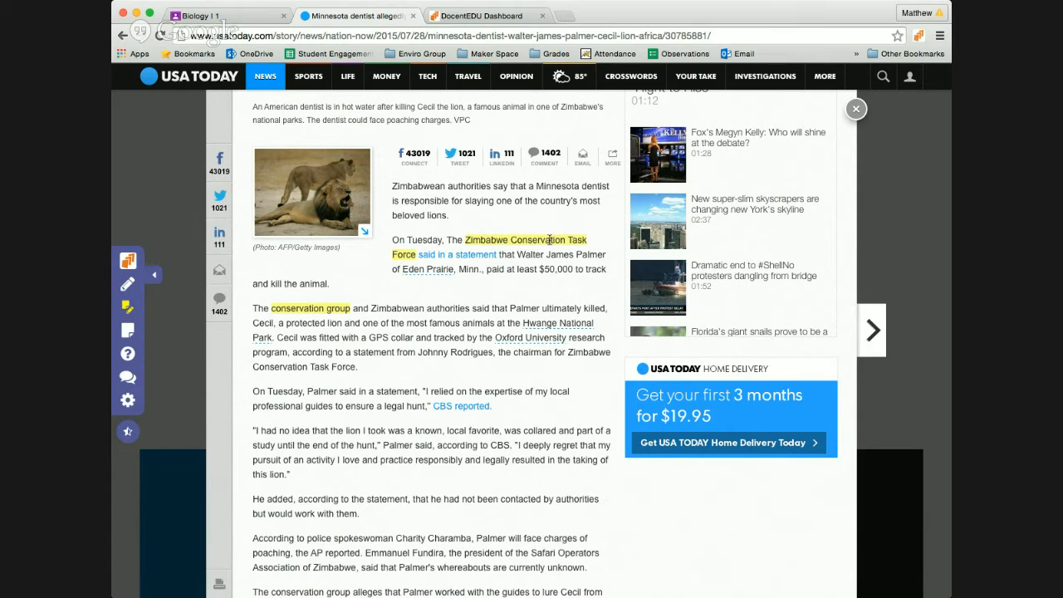
{"action": "left_click", "coordinate": [549, 240]}
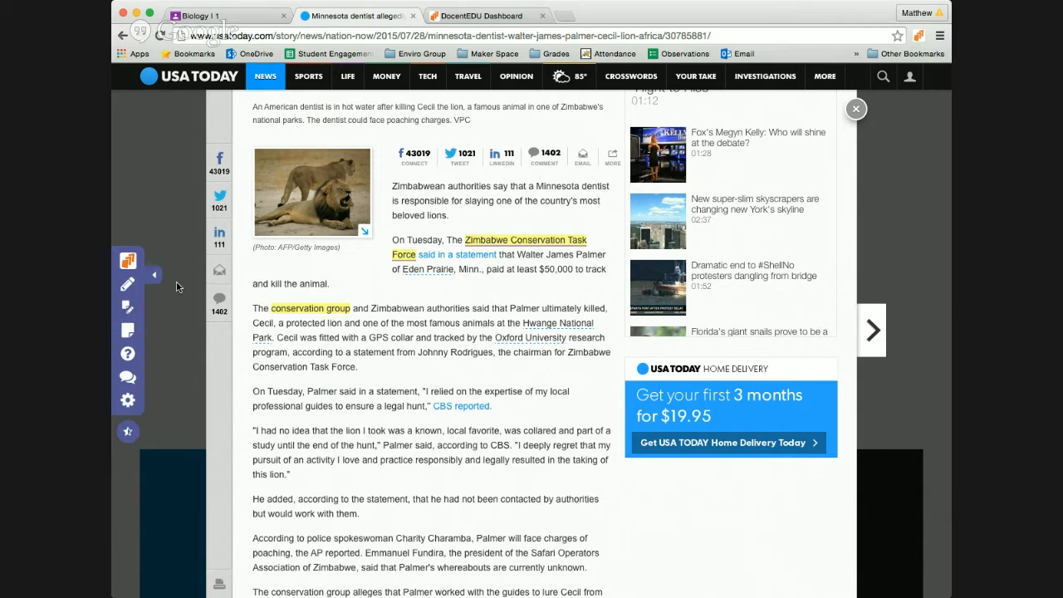
Step: Add and save the discussion prompt 'What have you heard about Cecil the lion?' below the first paragraph
{"action": "left_click", "coordinate": [129, 378]}
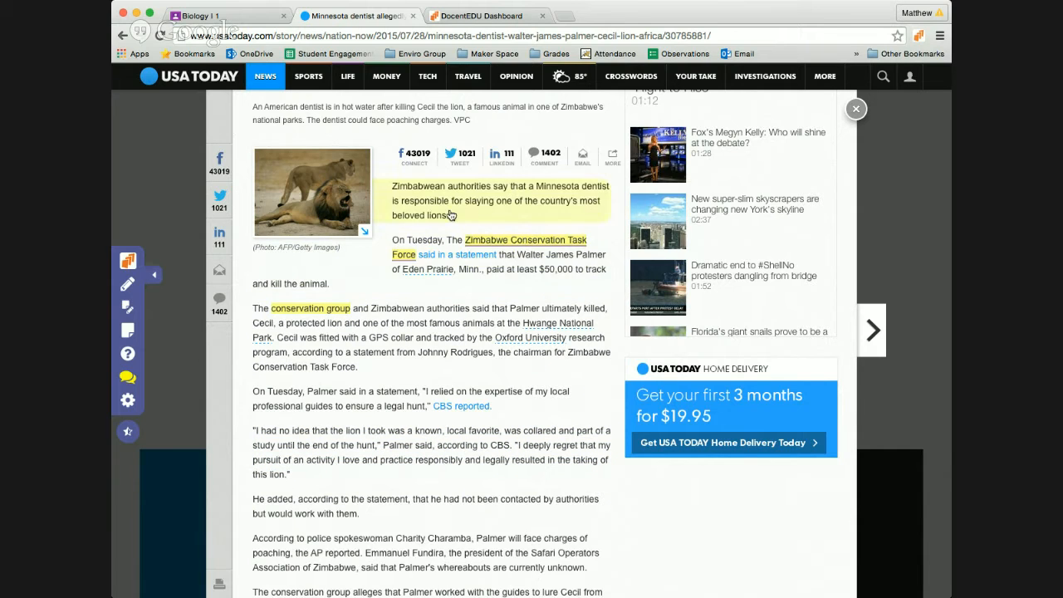
{"action": "left_click", "coordinate": [529, 208]}
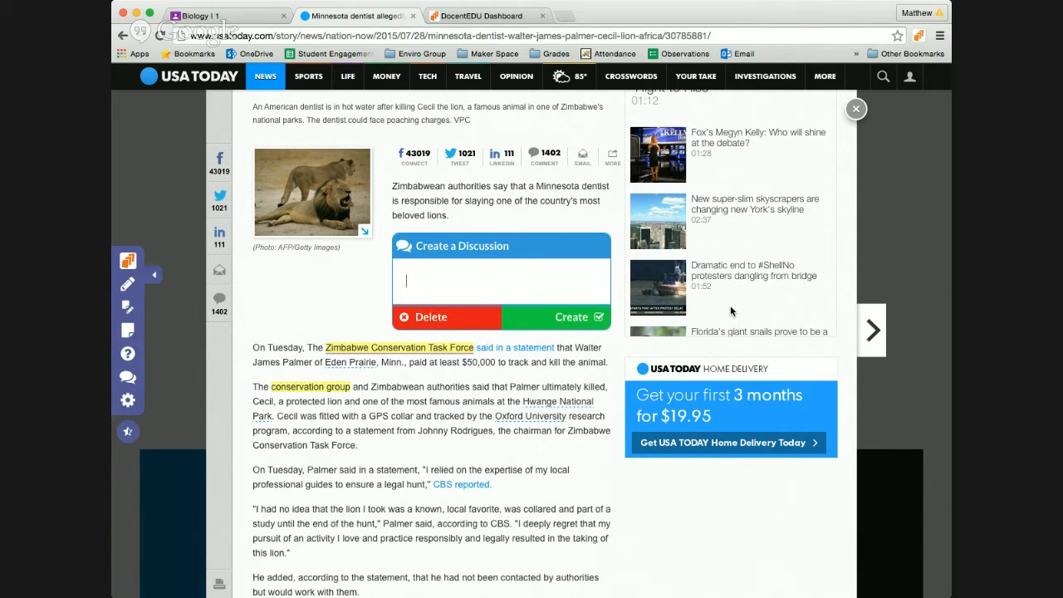
{"action": "type", "text": "What"}
{"action": "type", "text": "have you heard "}
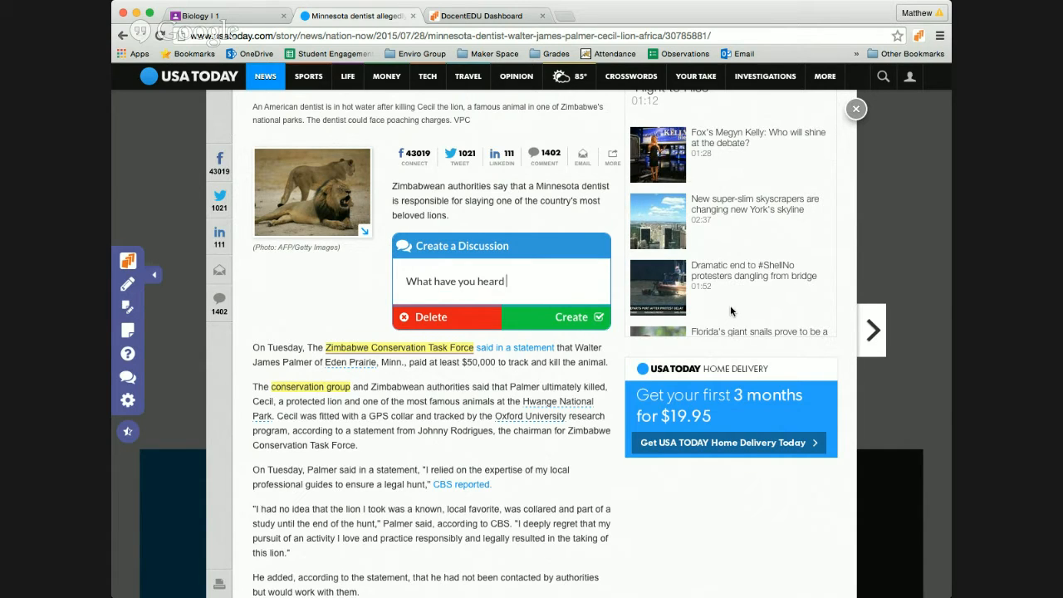
{"action": "type", "text": "about Cecil the lion"}
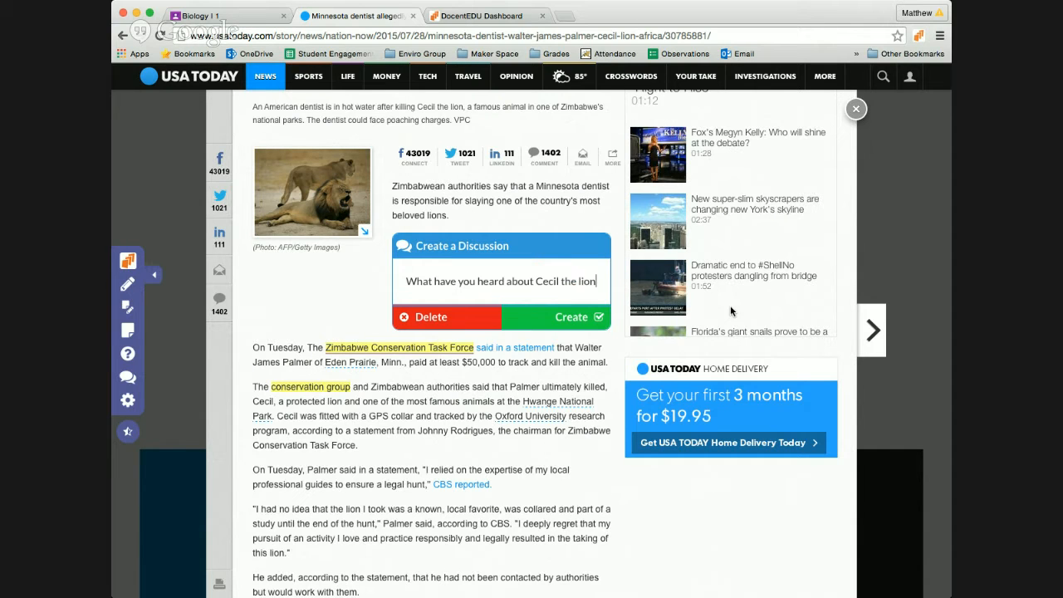
{"action": "type", "text": "?"}
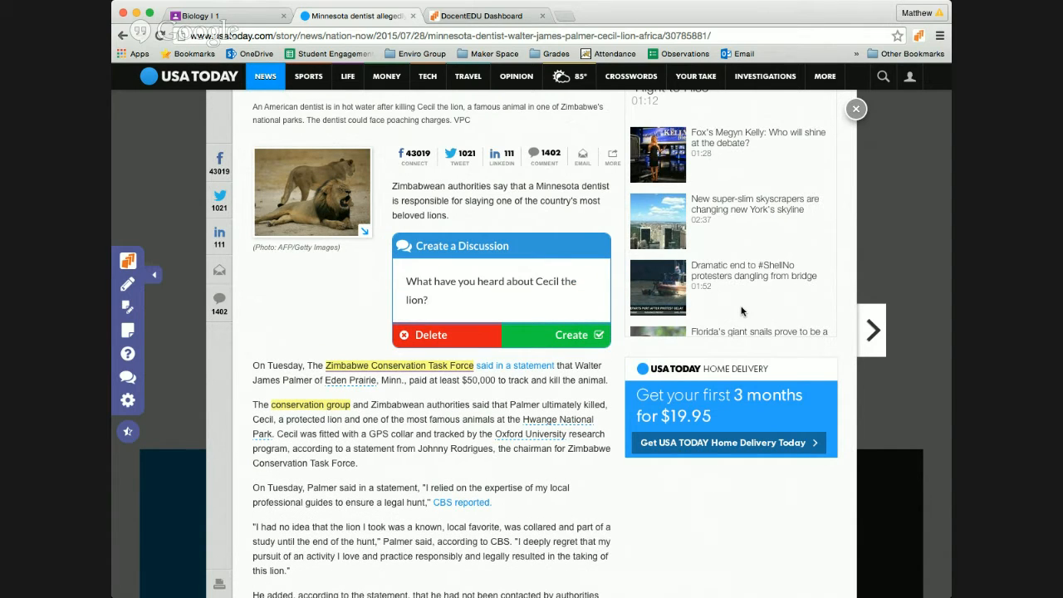
{"action": "left_click", "coordinate": [573, 332]}
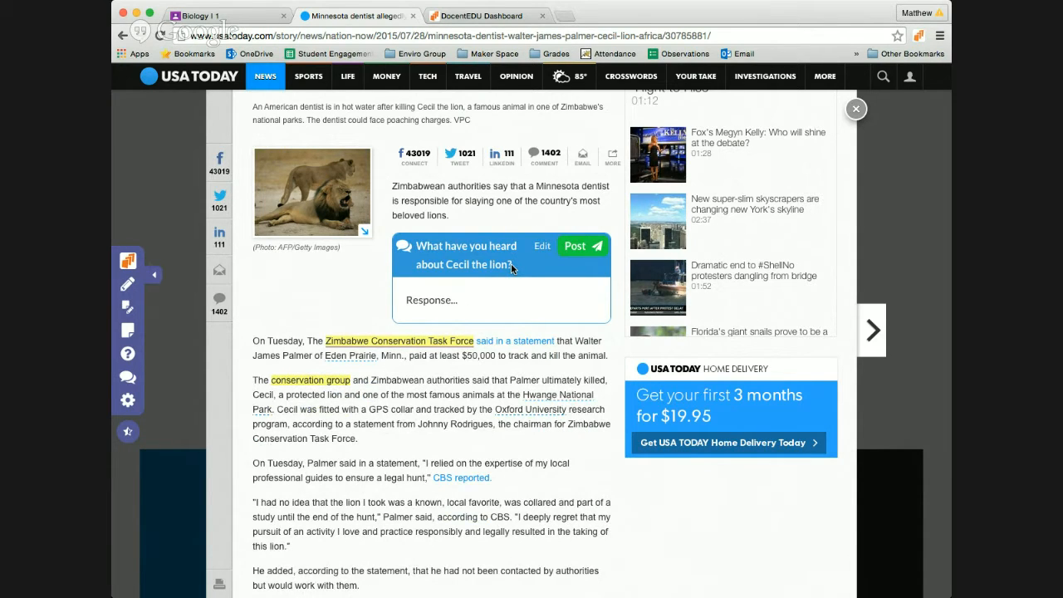
{"action": "left_click", "coordinate": [541, 247]}
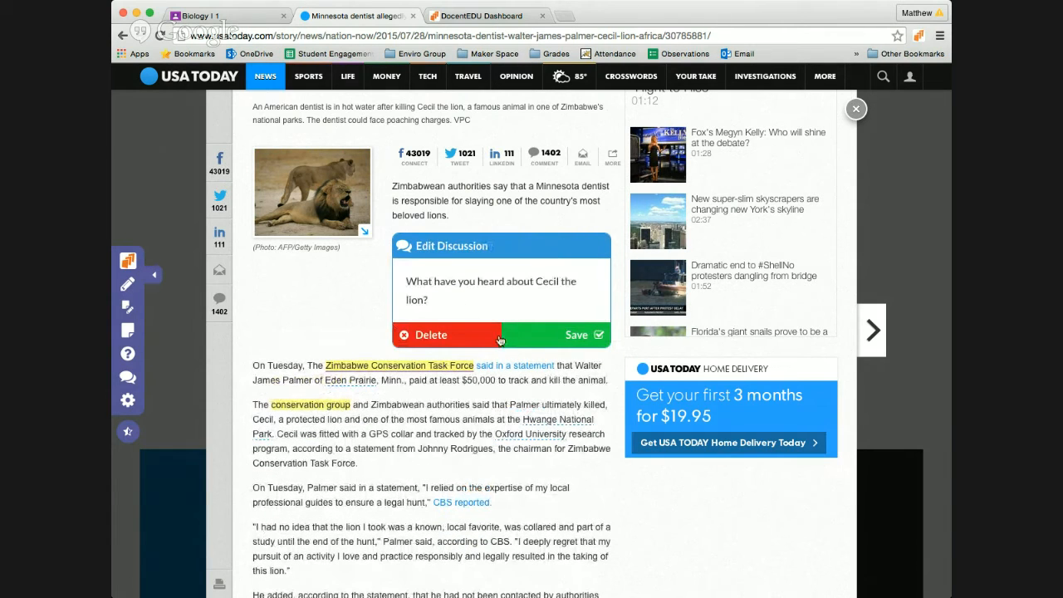
{"action": "left_click", "coordinate": [548, 336]}
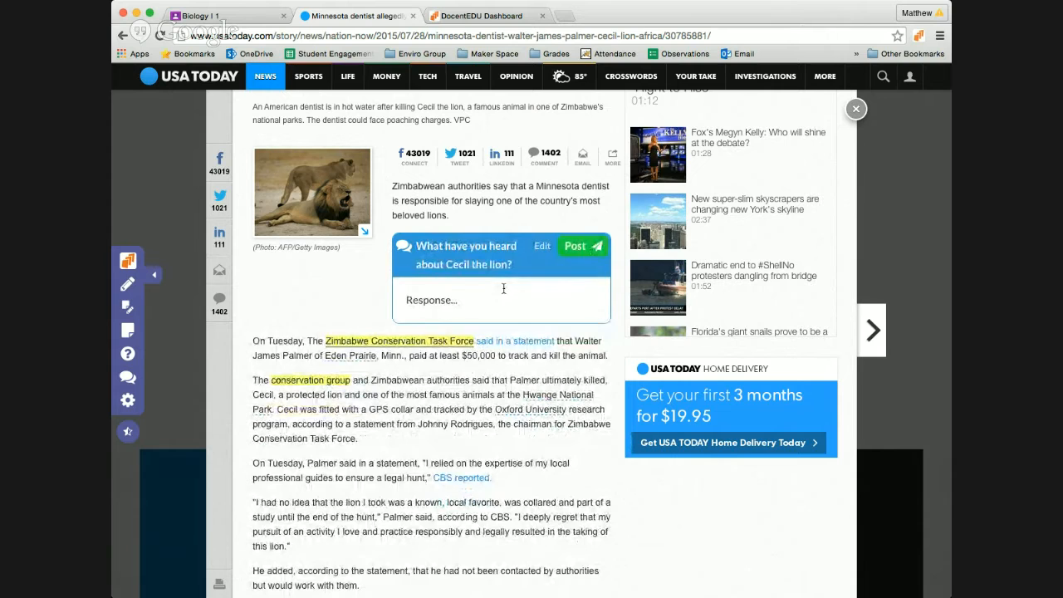
{"action": "scroll", "coordinate": [172, 311], "scroll_direction": "down", "scroll_amount": 2}
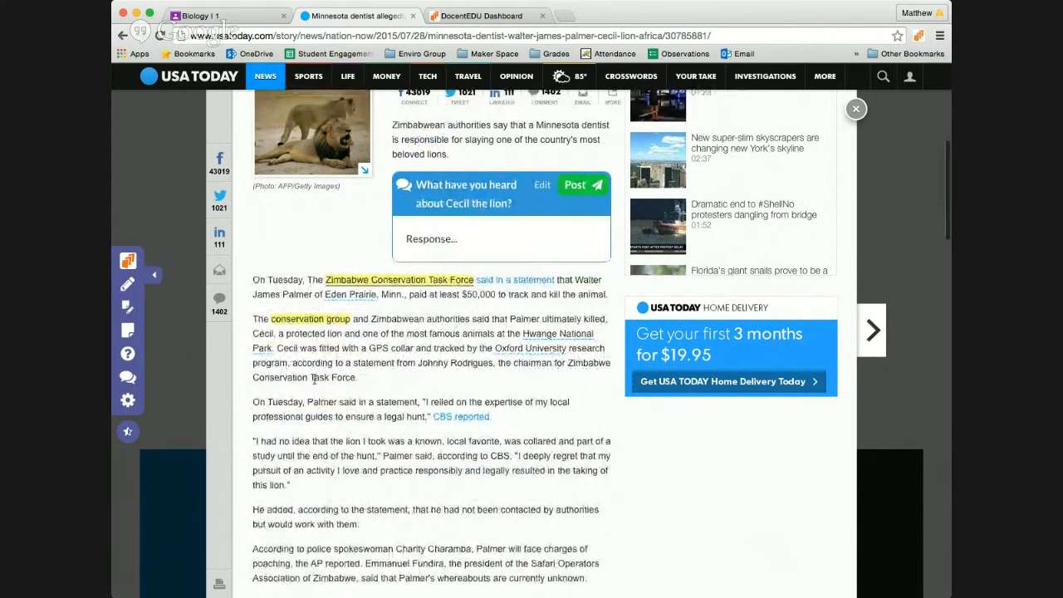
Step: Attach the 10-point question 'What do you the $50,000 is paying for?' to the $50,000 paragraph
{"action": "left_click", "coordinate": [129, 356]}
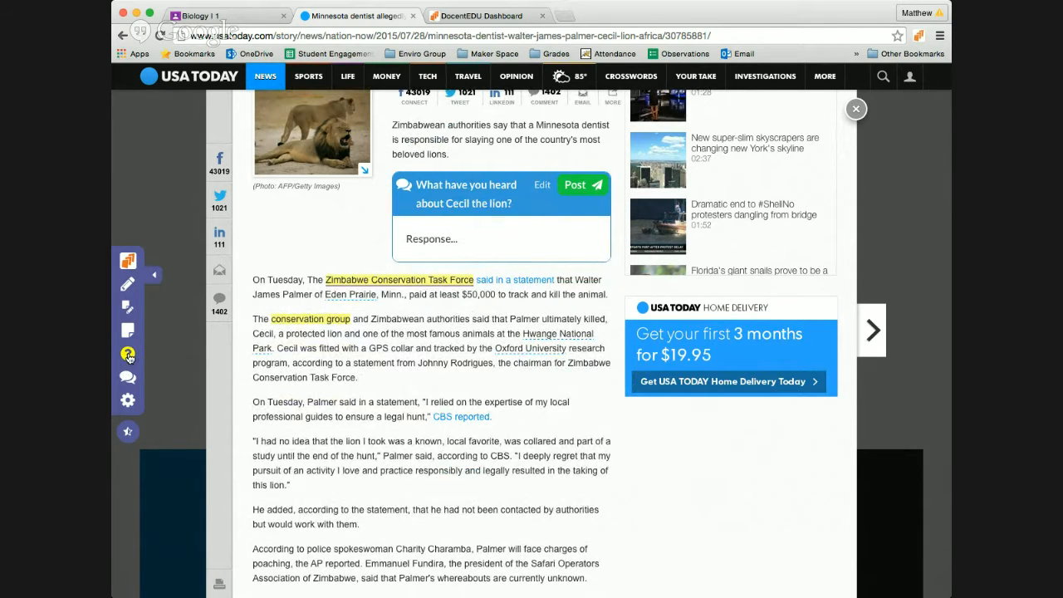
{"action": "left_click", "coordinate": [443, 303]}
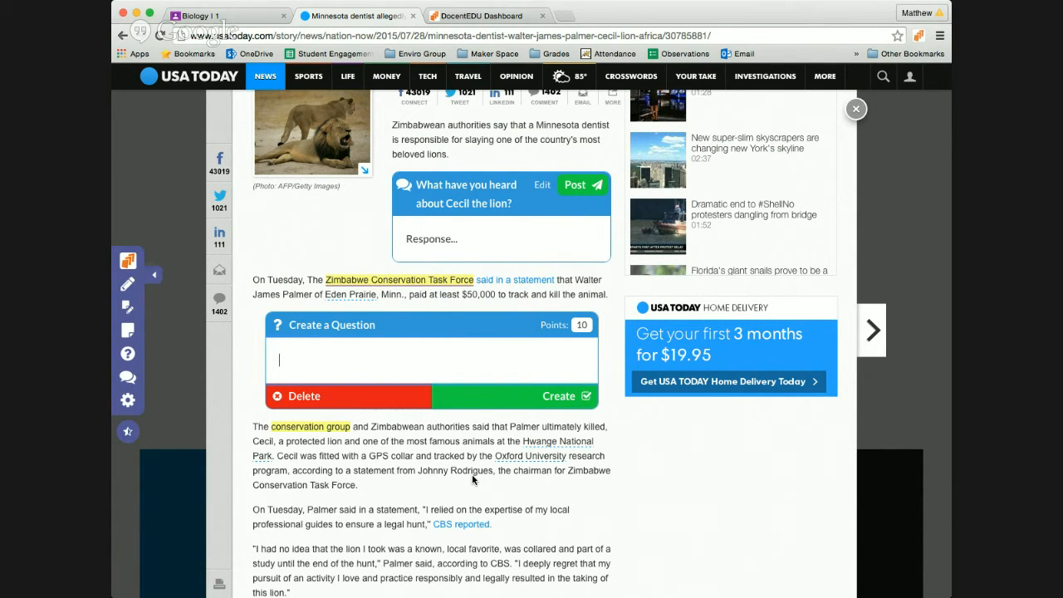
{"action": "type", "text": "hy"}
{"action": "key", "text": "BackSpace"}
{"action": "key", "text": "BackSpace"}
{"action": "type", "text": "What do you"}
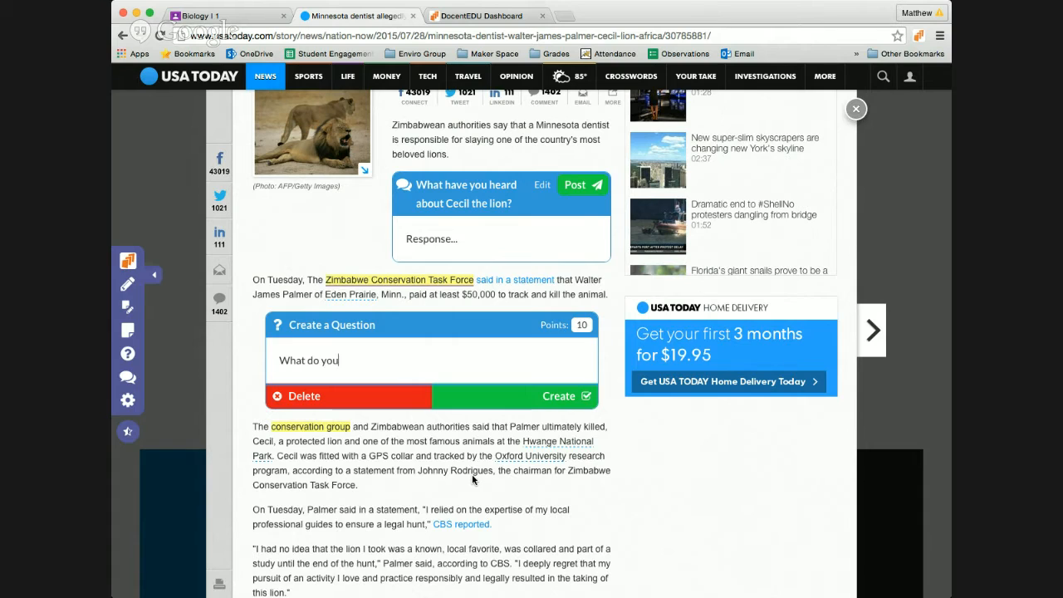
{"action": "type", "text": " the 50,000 is paying for?"}
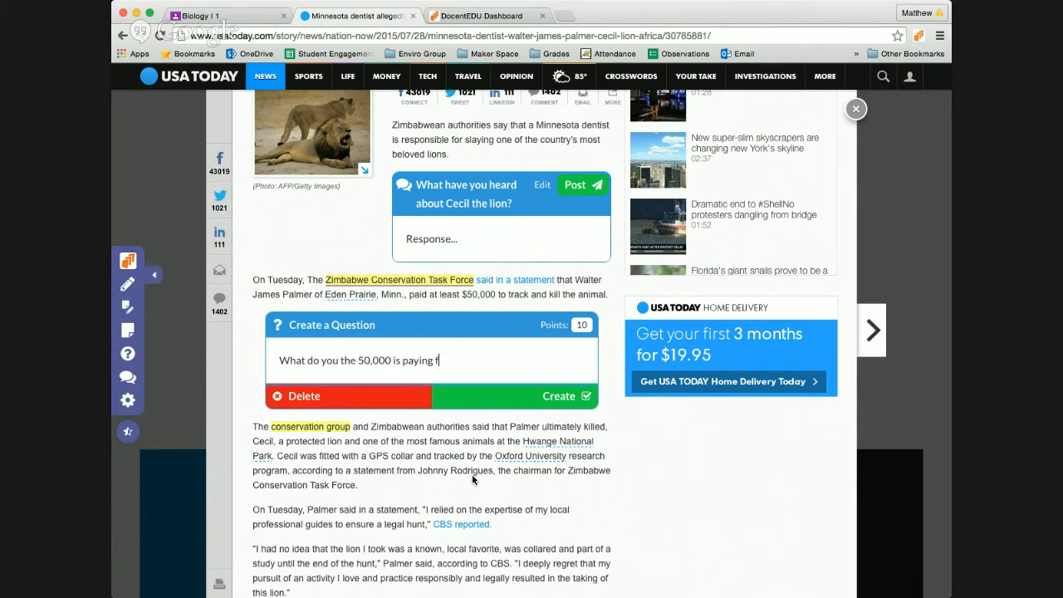
{"action": "left_click", "coordinate": [358, 362]}
{"action": "type", "text": "$"}
{"action": "left_click", "coordinate": [545, 398]}
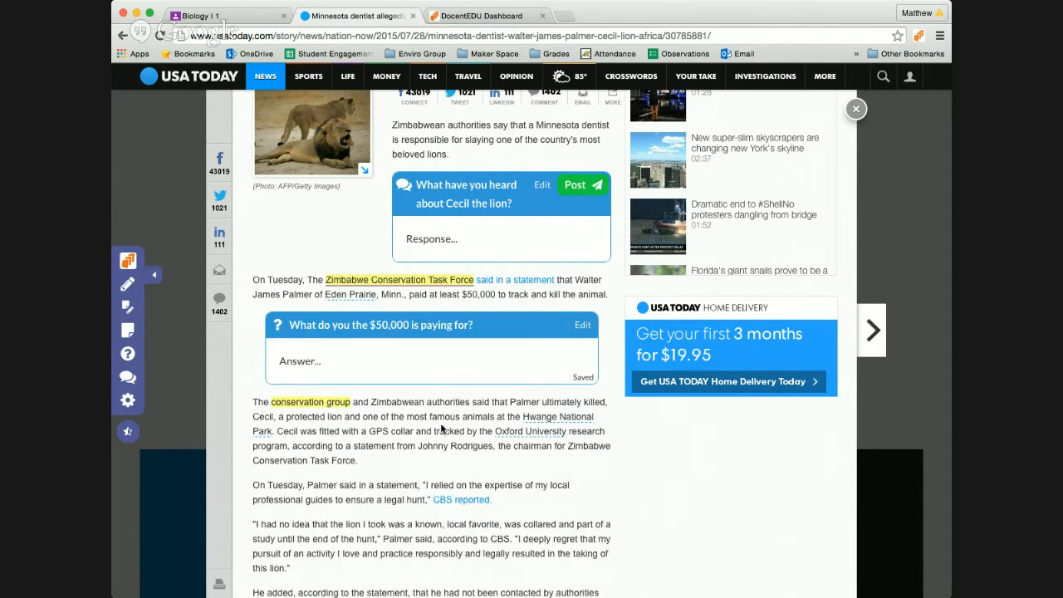
Step: Scroll through the annotated article, then start a new blank browser tab
{"action": "scroll", "coordinate": [387, 357], "scroll_direction": "down", "scroll_amount": 2}
{"action": "scroll", "coordinate": [387, 357], "scroll_direction": "down", "scroll_amount": 5}
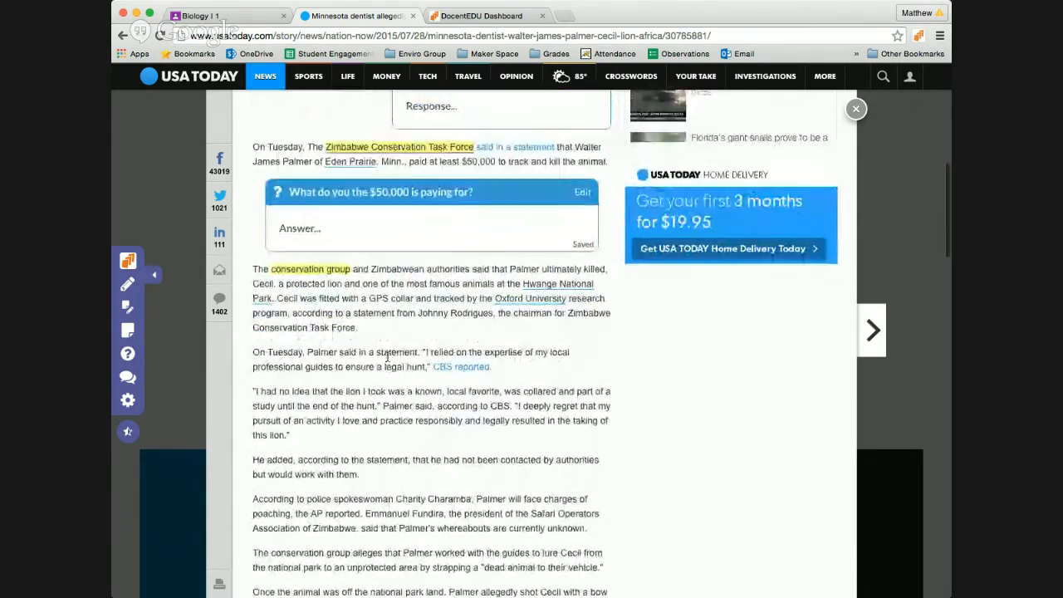
{"action": "scroll", "coordinate": [387, 360], "scroll_direction": "up", "scroll_amount": 16}
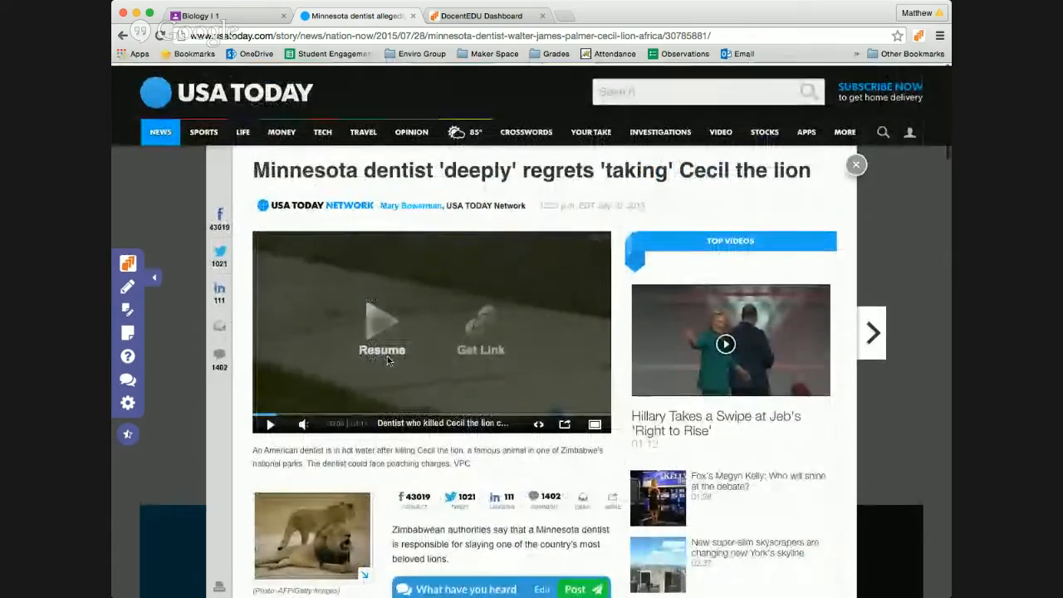
{"action": "scroll", "coordinate": [376, 444], "scroll_direction": "down", "scroll_amount": 10}
{"action": "scroll", "coordinate": [376, 445], "scroll_direction": "down", "scroll_amount": 5}
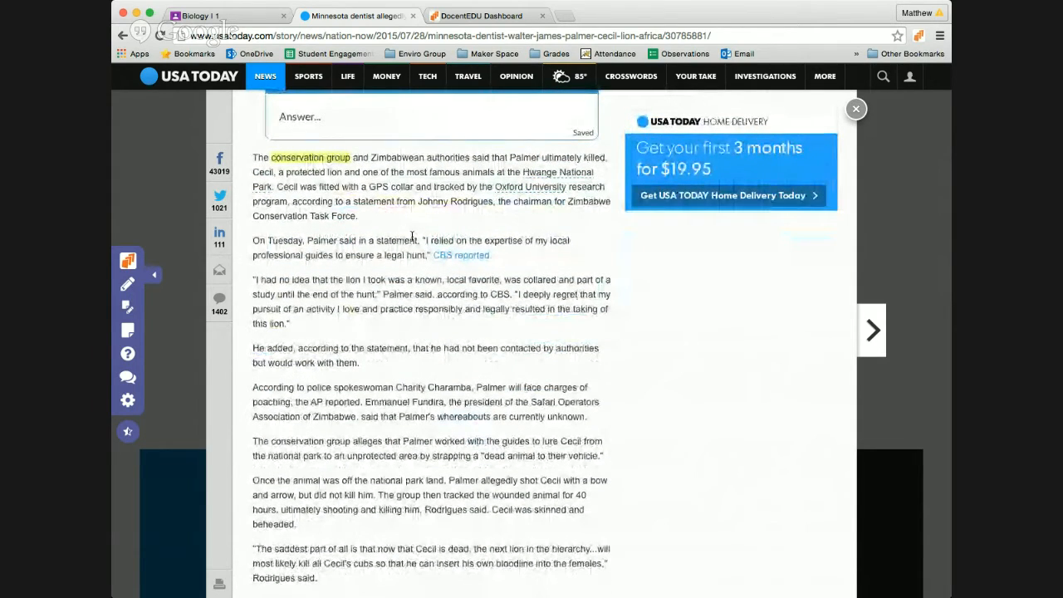
{"action": "key", "text": "super+t"}
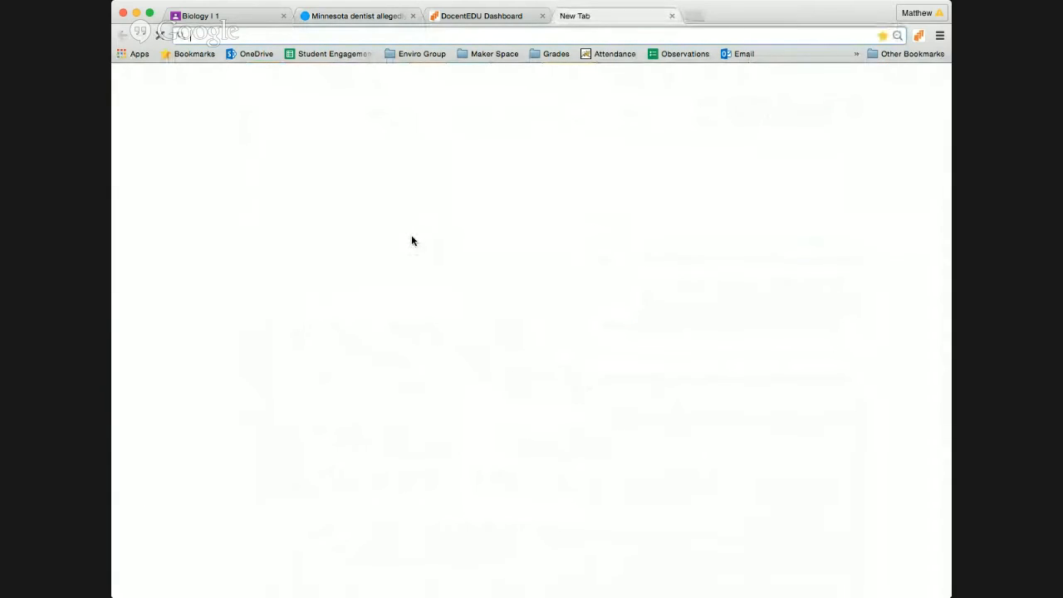
Step: Search YouTube for 'cecil lion'
{"action": "type", "text": "youtube.com"}
{"action": "key", "text": "Return"}
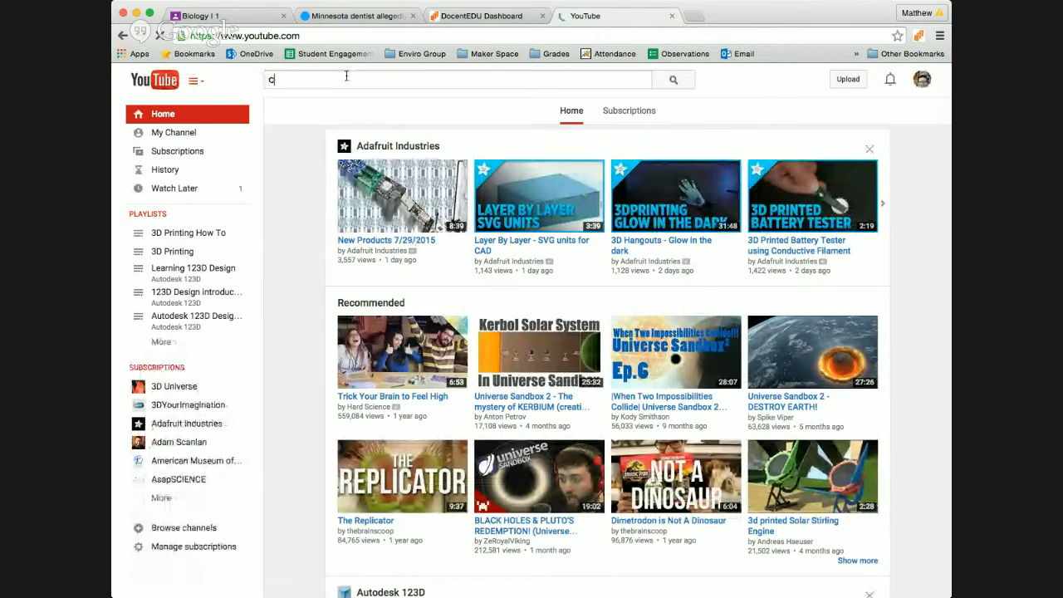
{"action": "type", "text": "cecil"}
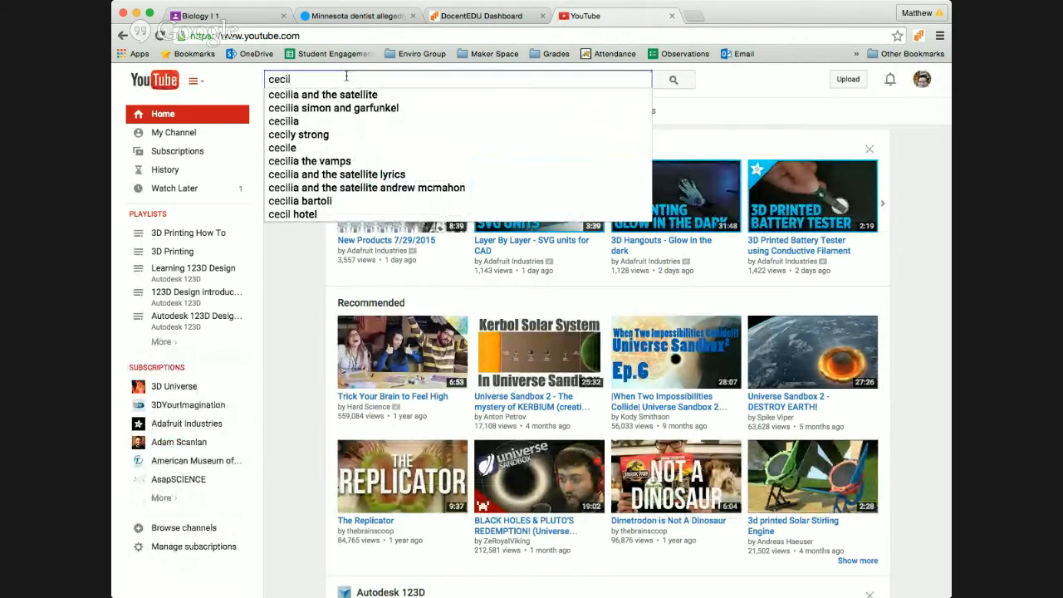
{"action": "type", "text": " lion"}
{"action": "key", "text": "Return"}
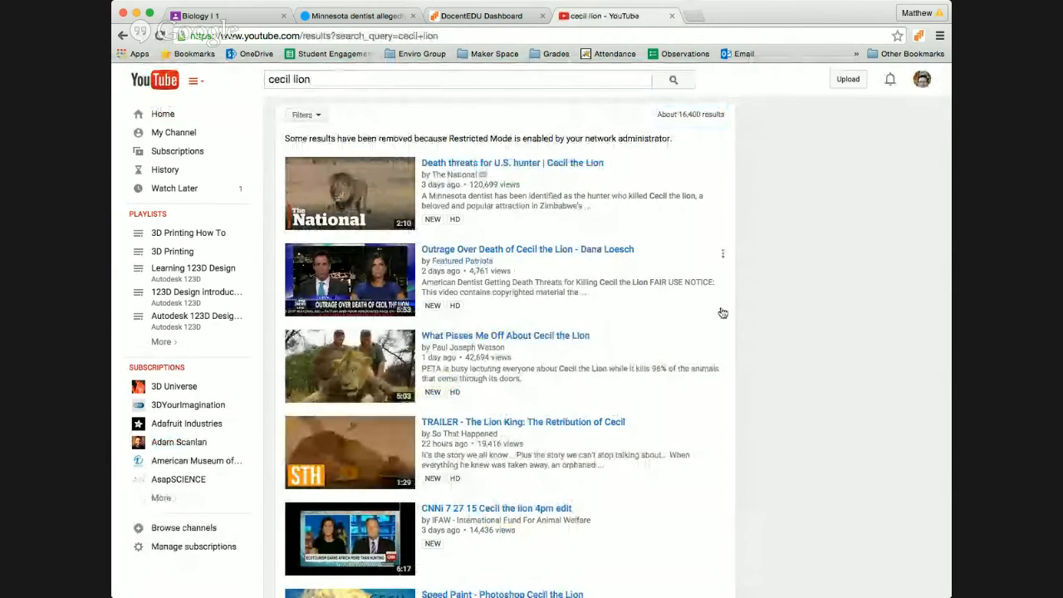
Step: Open the CNN video 'Tourist suspected in killing of Cecil the lion', copy its URL, and return to the article
{"action": "scroll", "coordinate": [723, 312], "scroll_direction": "down", "scroll_amount": 5}
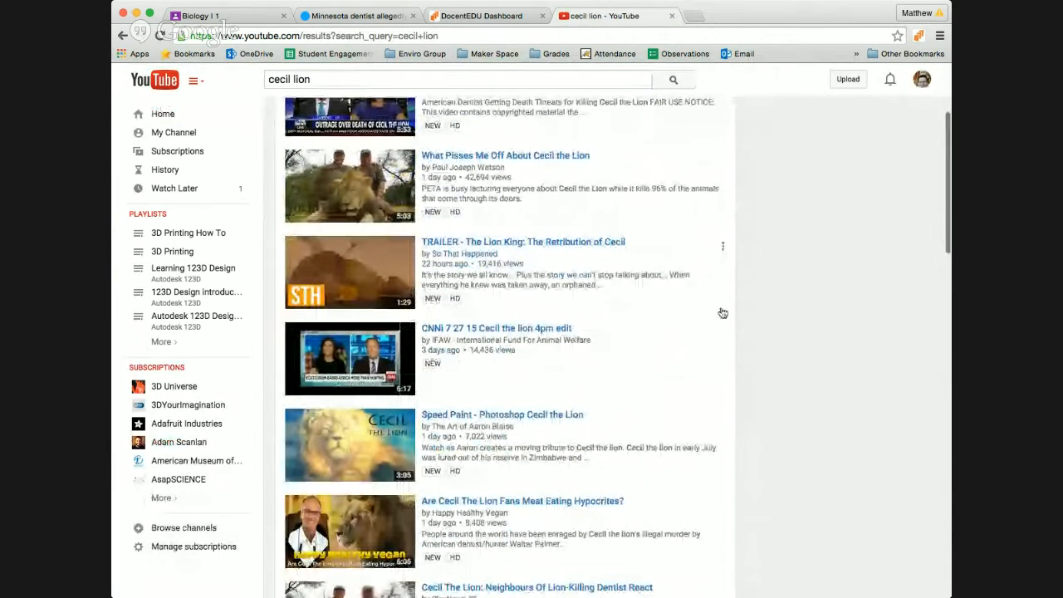
{"action": "scroll", "coordinate": [722, 312], "scroll_direction": "down", "scroll_amount": 3}
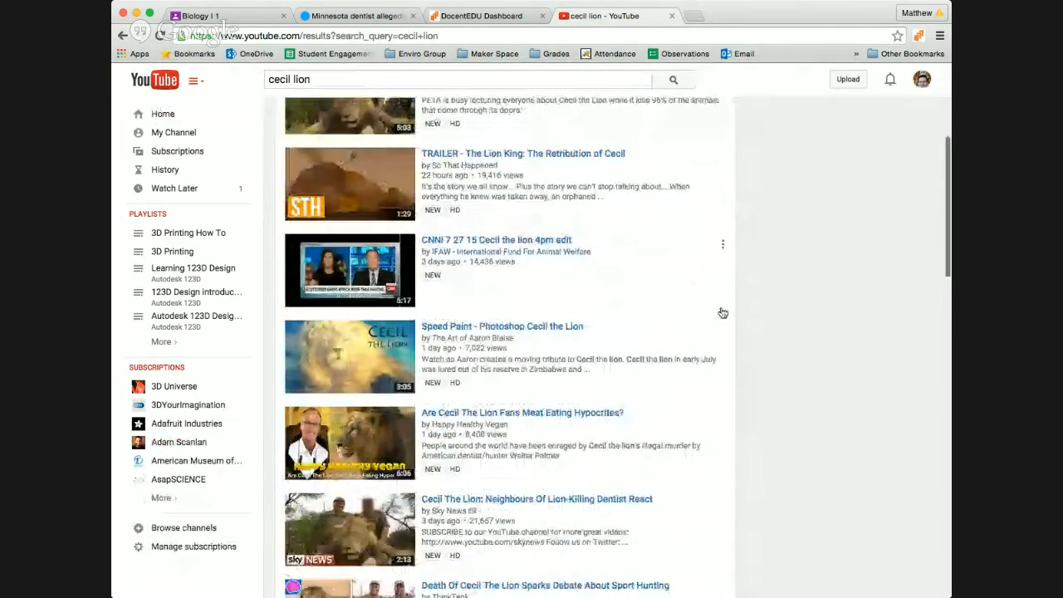
{"action": "scroll", "coordinate": [723, 312], "scroll_direction": "down", "scroll_amount": 6}
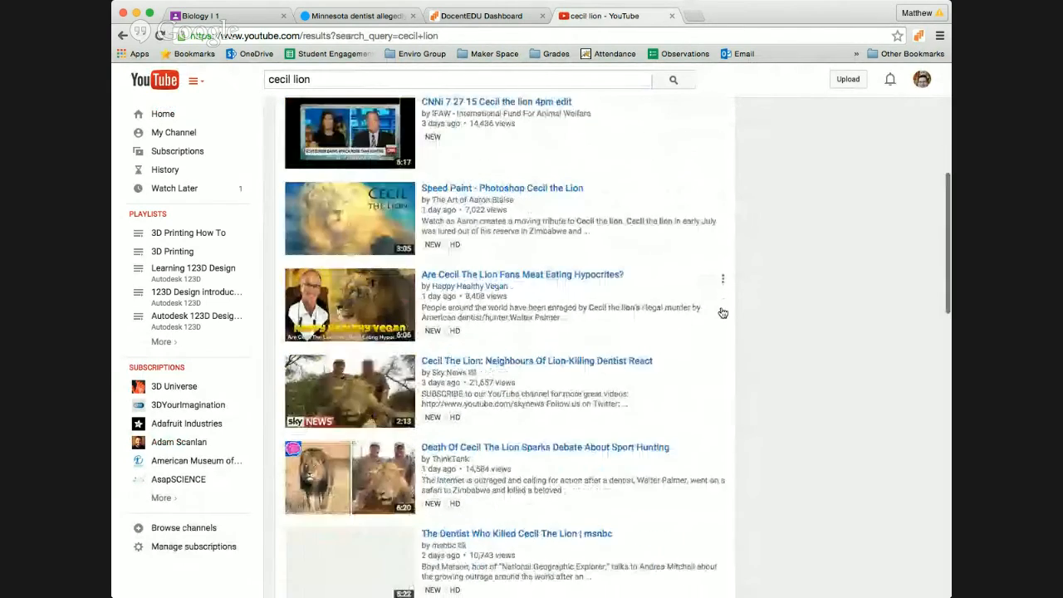
{"action": "scroll", "coordinate": [722, 312], "scroll_direction": "down", "scroll_amount": 9}
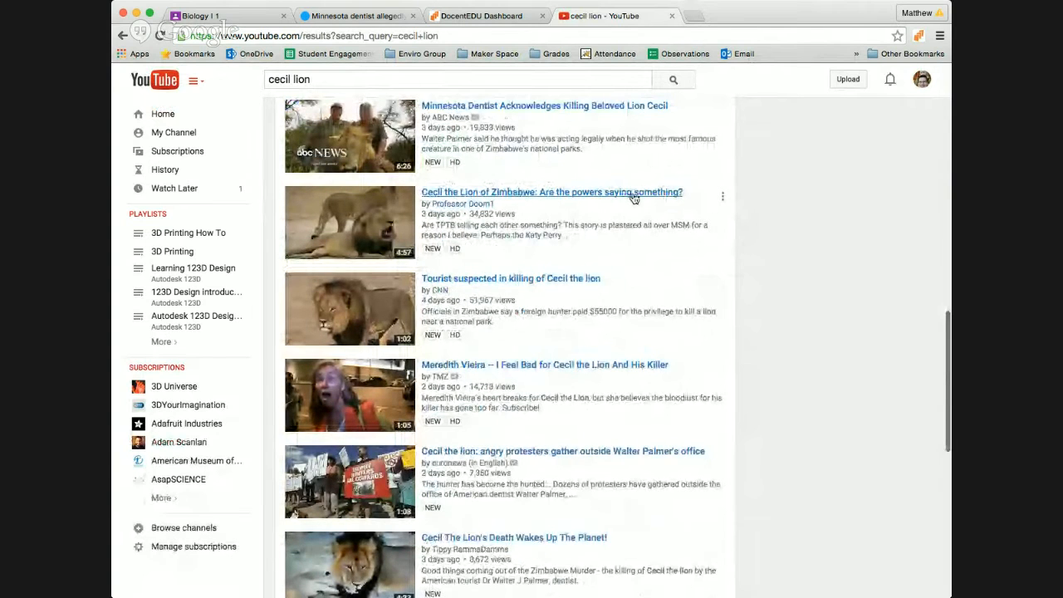
{"action": "scroll", "coordinate": [729, 403], "scroll_direction": "down", "scroll_amount": 1}
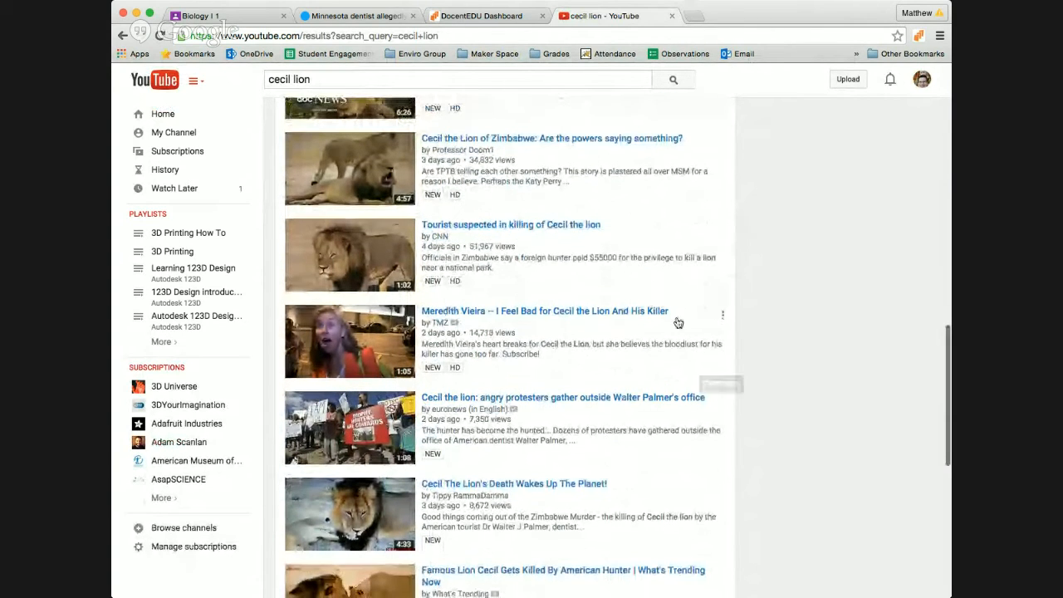
{"action": "left_click", "coordinate": [546, 225]}
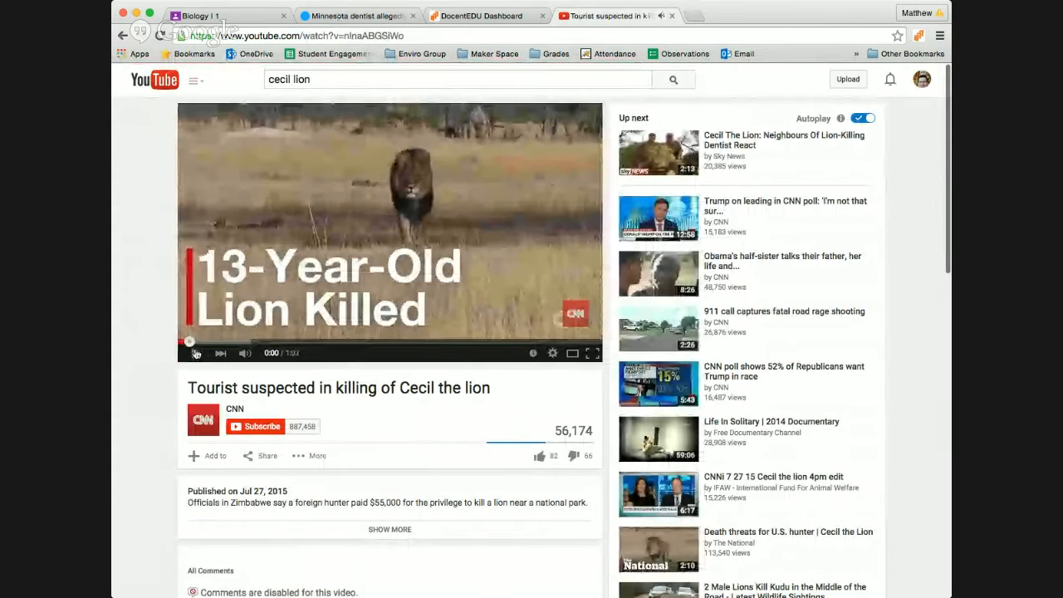
{"action": "left_click", "coordinate": [351, 37]}
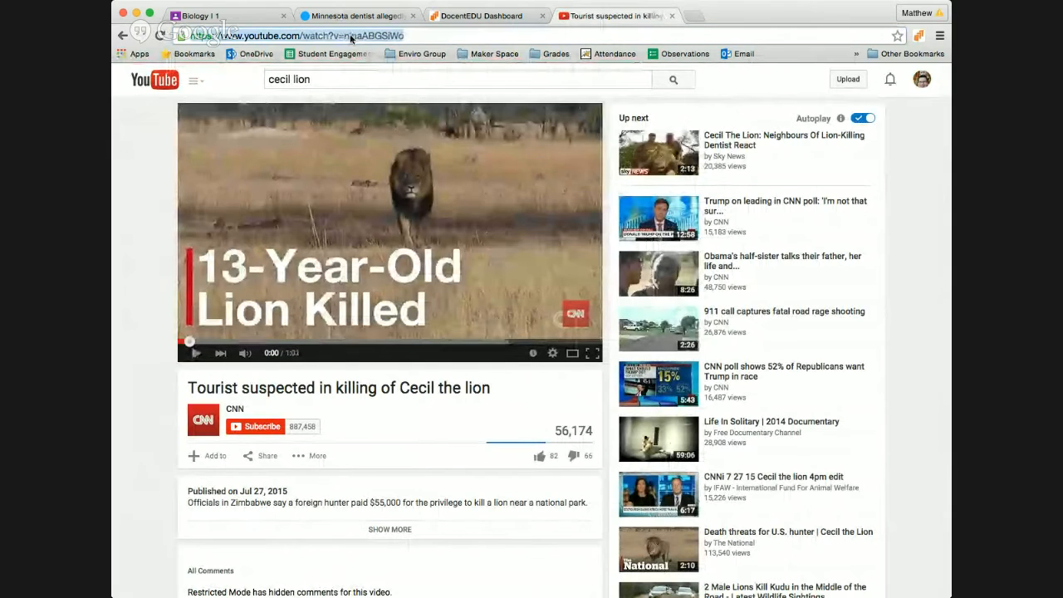
{"action": "left_click", "coordinate": [358, 17]}
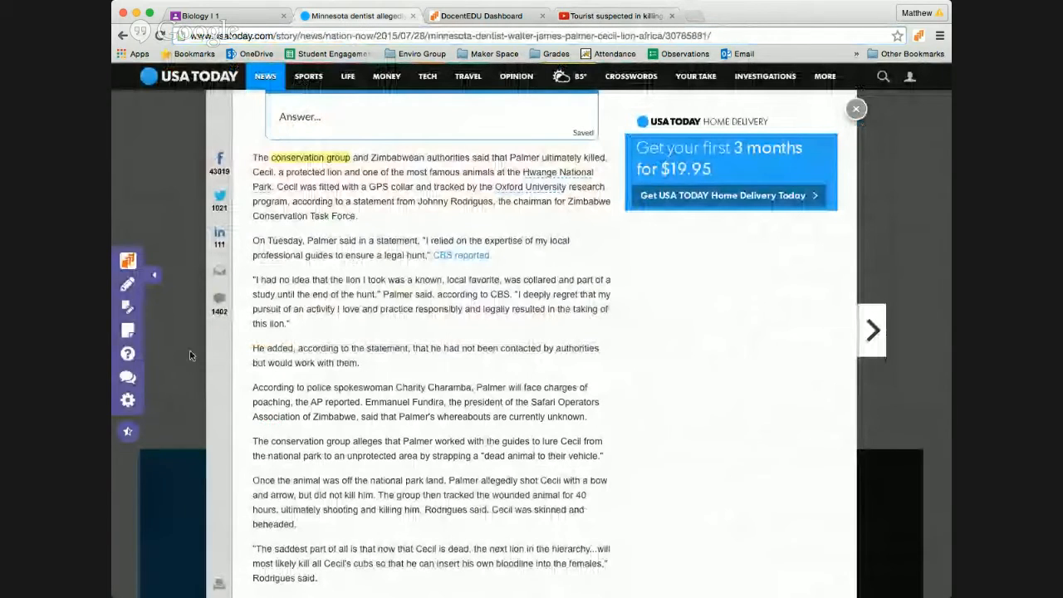
Step: Add a sticky note under the second paragraph embedding the CNN video, titled 'My insight on poaching'
{"action": "left_click", "coordinate": [129, 331]}
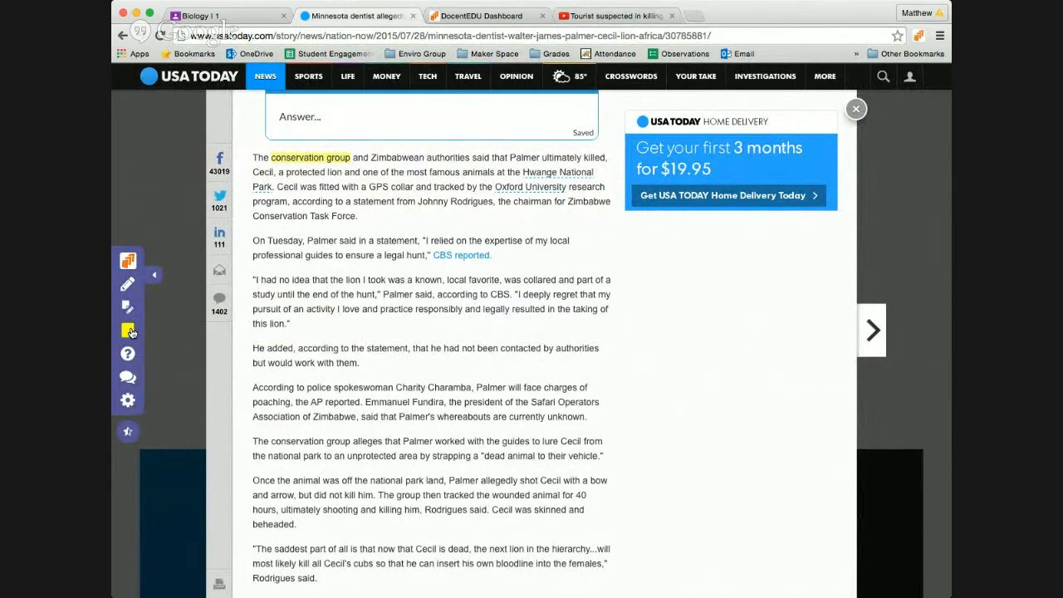
{"action": "left_click", "coordinate": [344, 256]}
{"action": "left_click", "coordinate": [357, 294]}
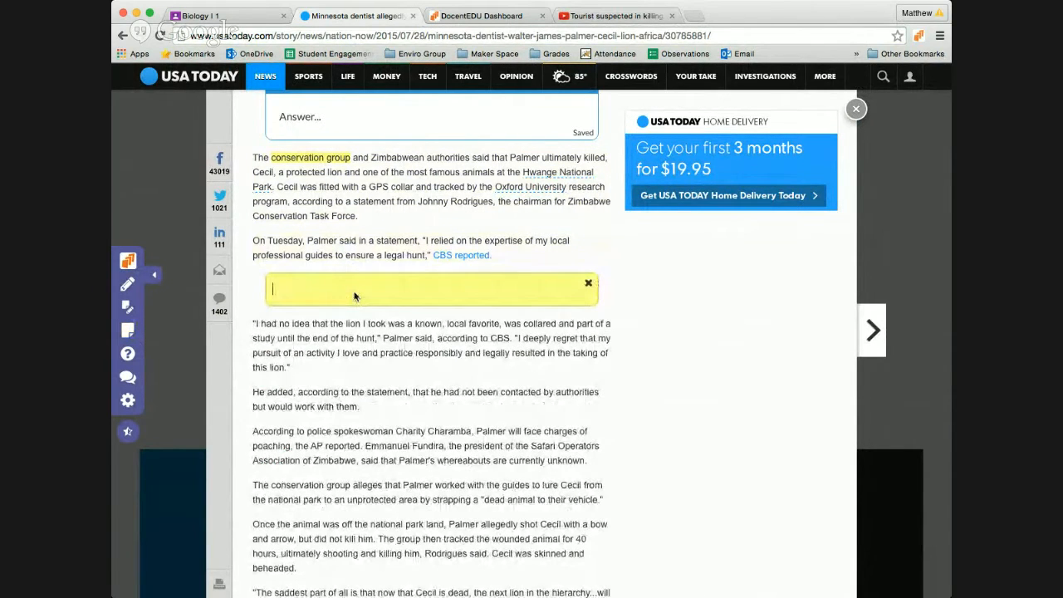
{"action": "key", "text": "super+v"}
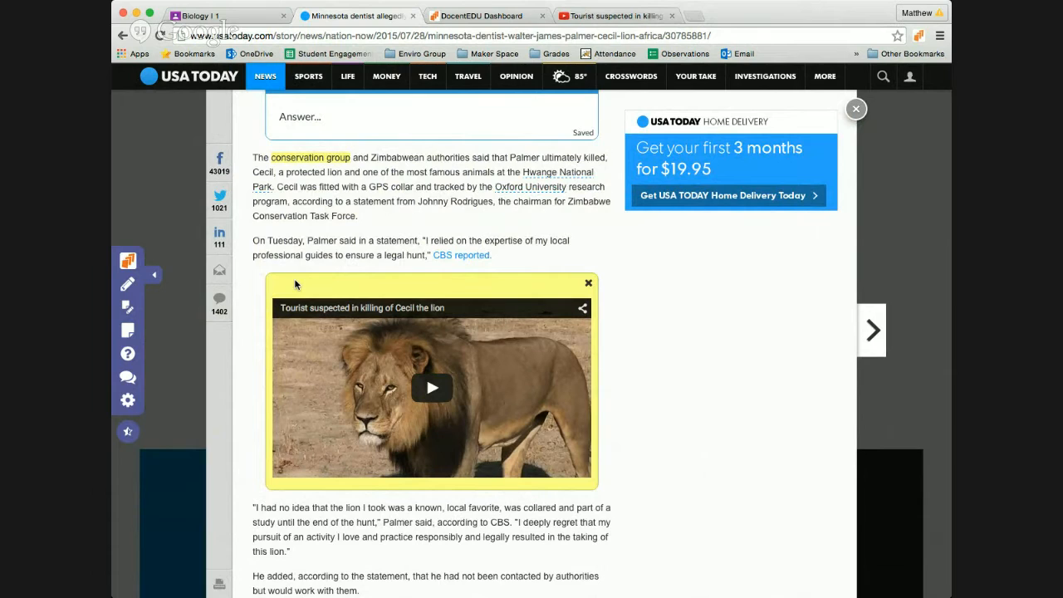
{"action": "type", "text": "My insight on"}
{"action": "type", "text": " pa"}
{"action": "type", "text": "aching"}
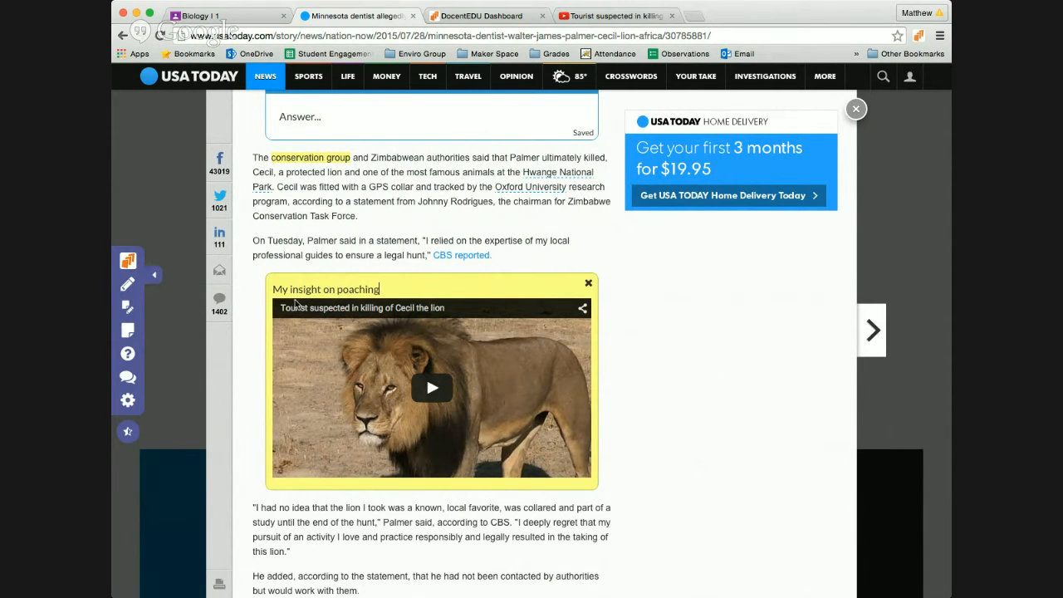
{"action": "scroll", "coordinate": [685, 345], "scroll_direction": "down", "scroll_amount": 5}
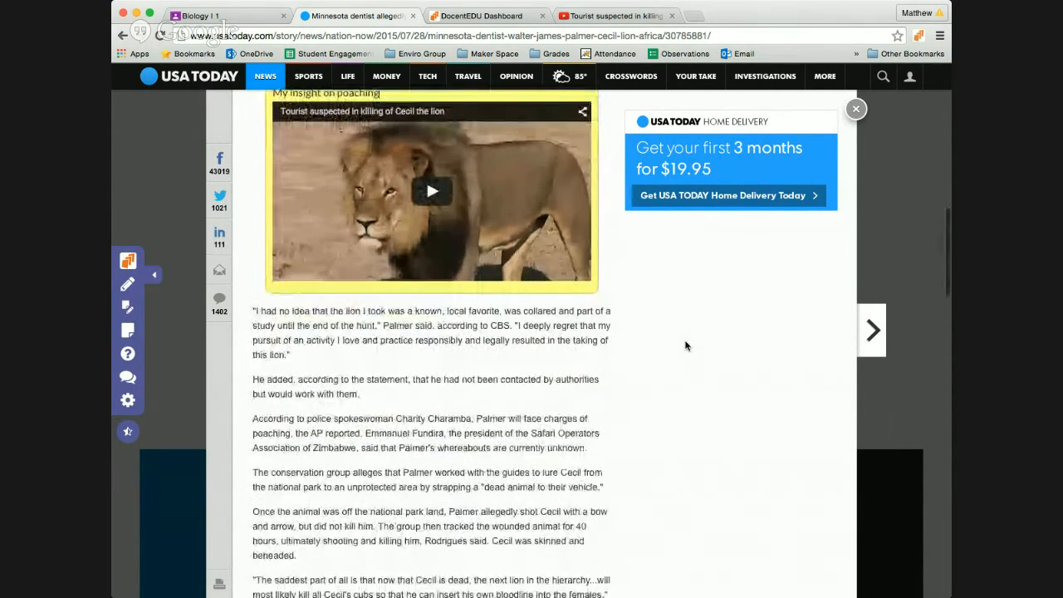
{"action": "scroll", "coordinate": [686, 345], "scroll_direction": "up", "scroll_amount": 3}
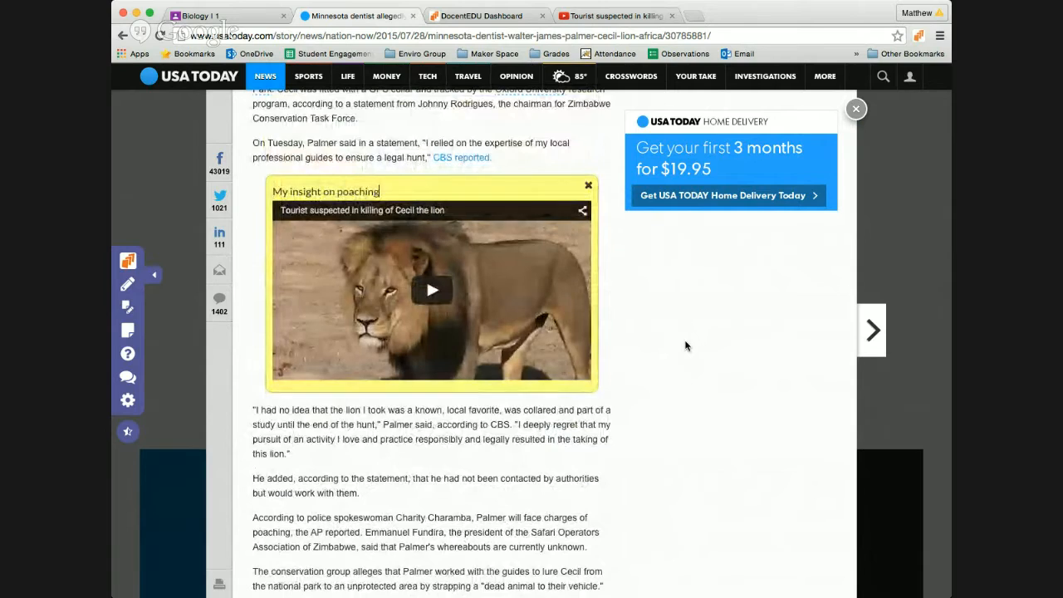
Step: Load docentedu.com in a new browser tab
{"action": "key", "text": "ctrl+t"}
{"action": "type", "text": "docentedu.com"}
{"action": "key", "text": "Return"}
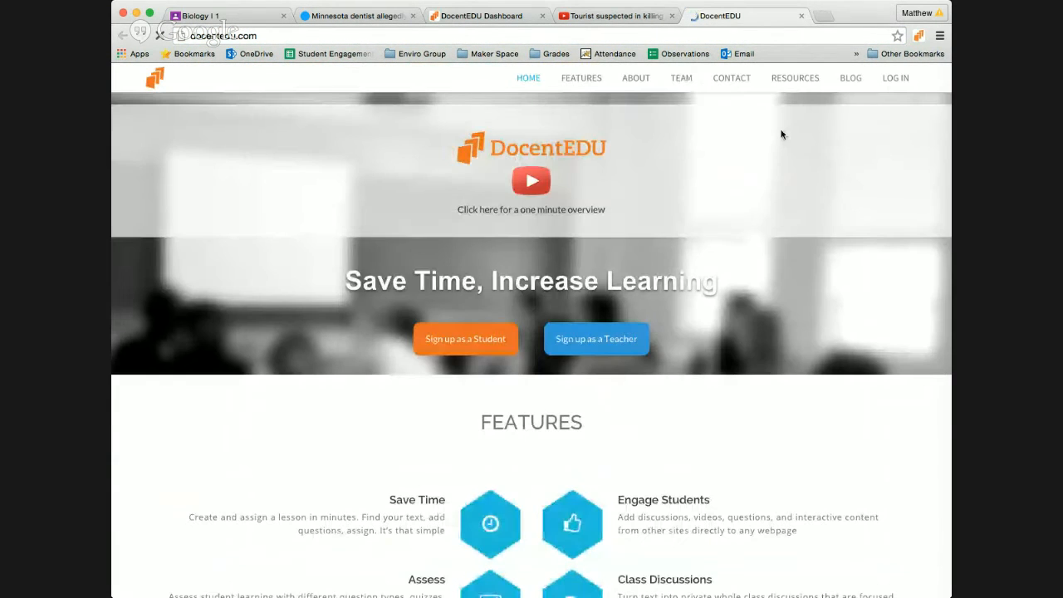
Step: Open DocentEDU's Resources To Embed page
{"action": "mouse_move", "coordinate": [790, 81]}
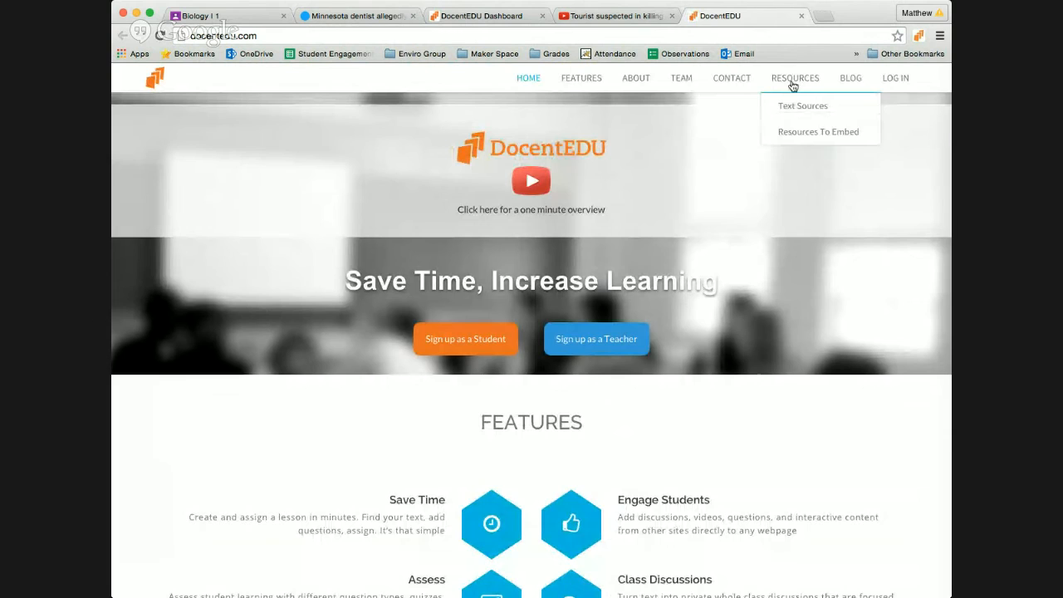
{"action": "left_click", "coordinate": [796, 133]}
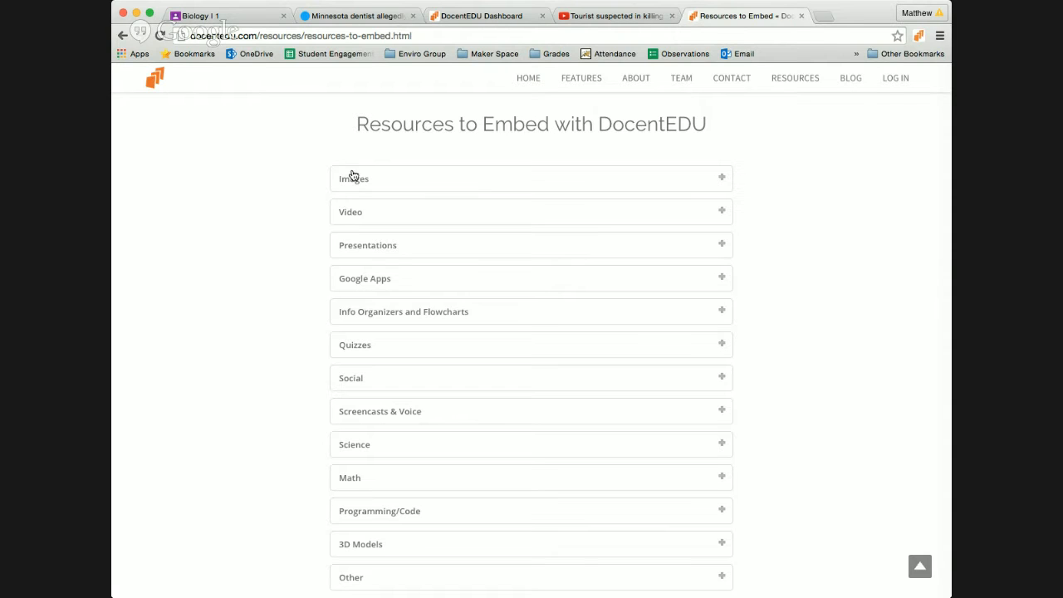
{"action": "scroll", "coordinate": [273, 330], "scroll_direction": "down", "scroll_amount": 2}
{"action": "scroll", "coordinate": [272, 329], "scroll_direction": "up", "scroll_amount": 1}
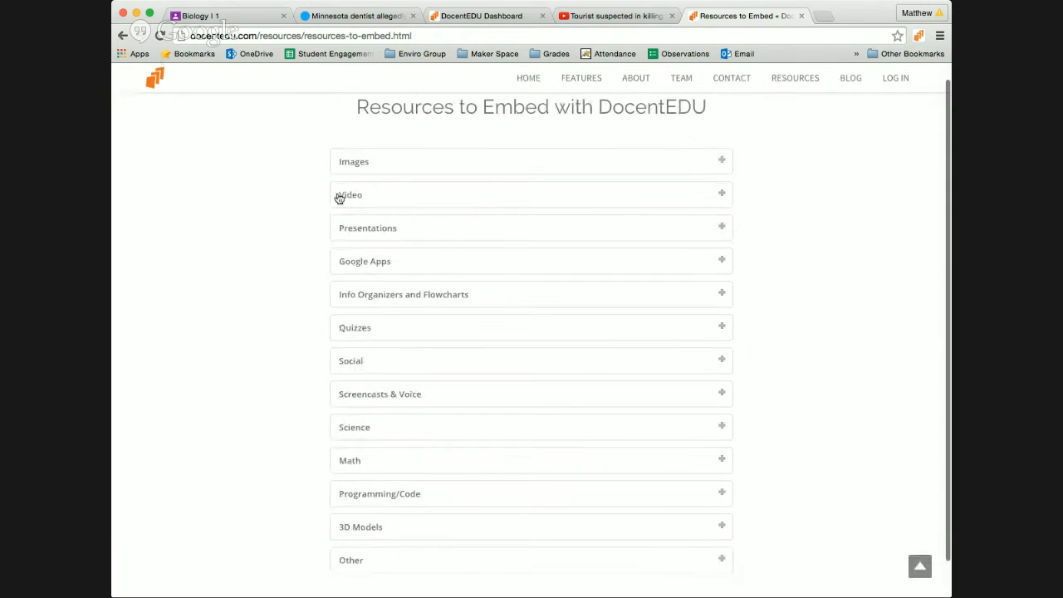
Step: Expand the Images, Video and Presentations embed categories, then return to the lion article
{"action": "left_click", "coordinate": [345, 167]}
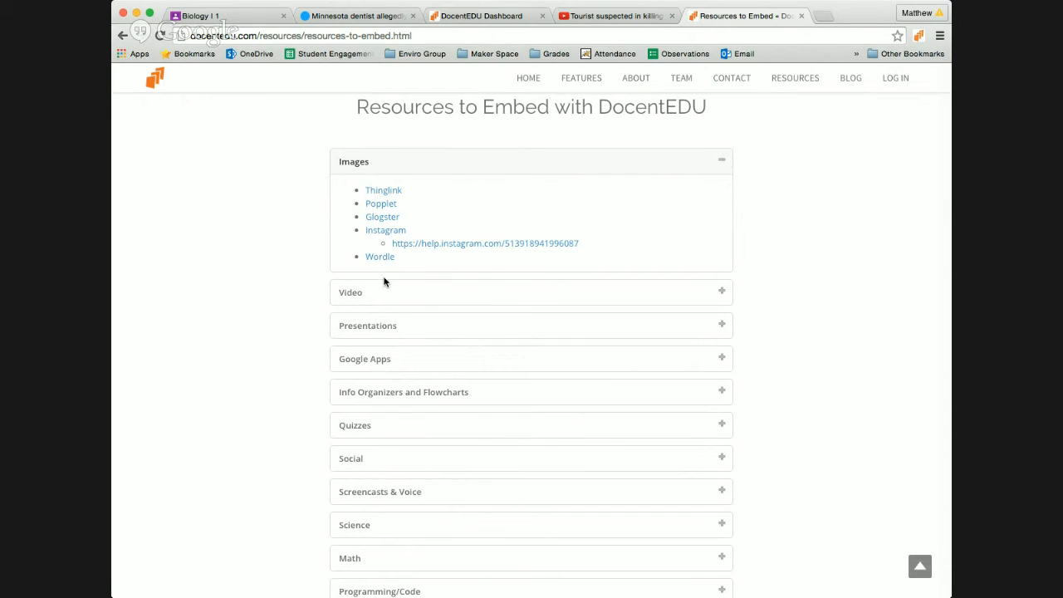
{"action": "left_click", "coordinate": [354, 303]}
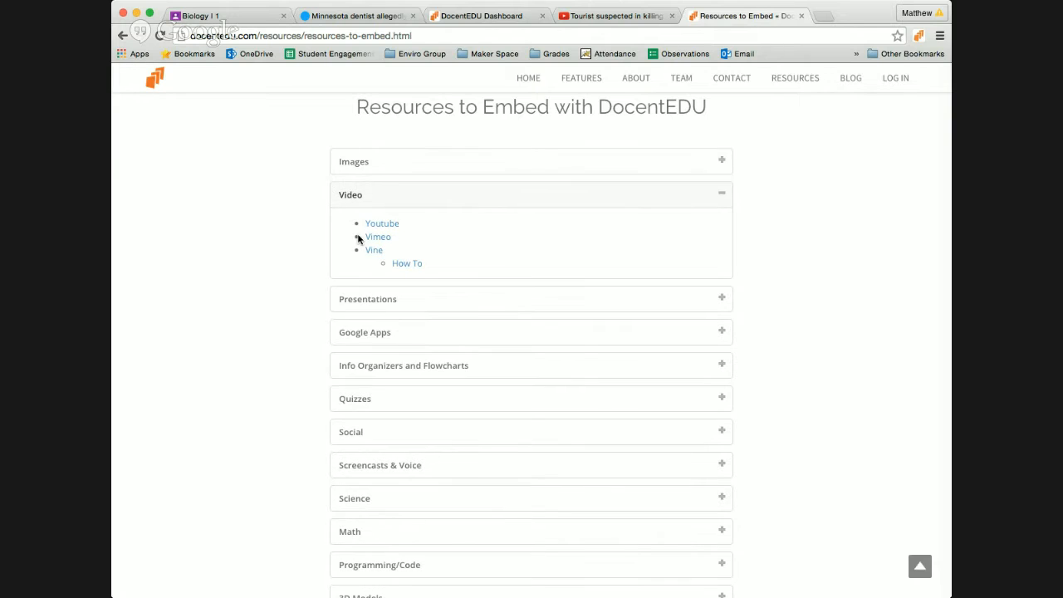
{"action": "left_click", "coordinate": [366, 306]}
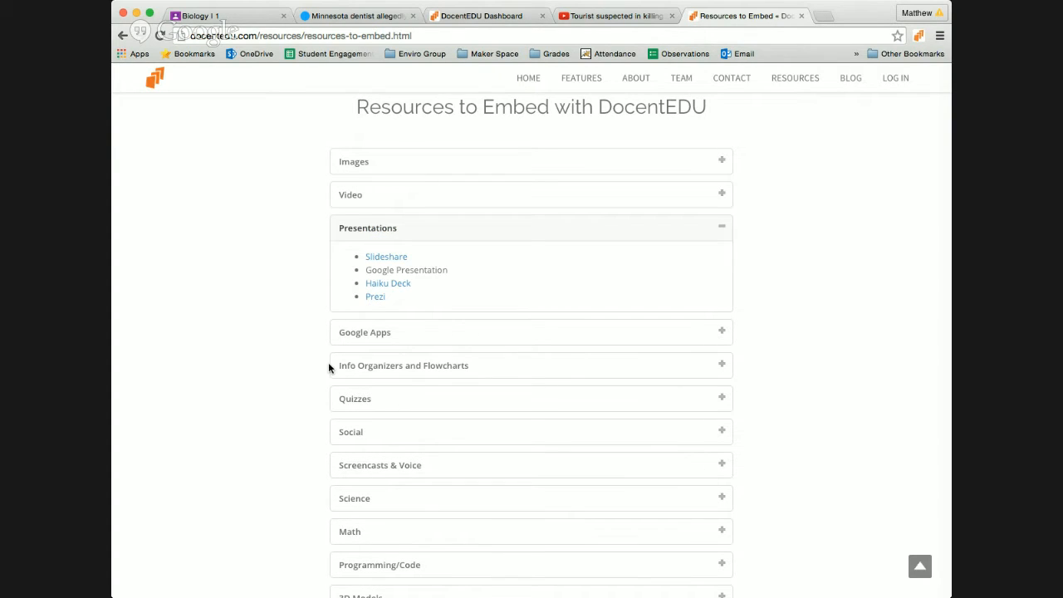
{"action": "left_click", "coordinate": [376, 17]}
Step: Assign the lion article docent to the Biology Hour 4 class and close the class list
{"action": "scroll", "coordinate": [622, 339], "scroll_direction": "down", "scroll_amount": 2}
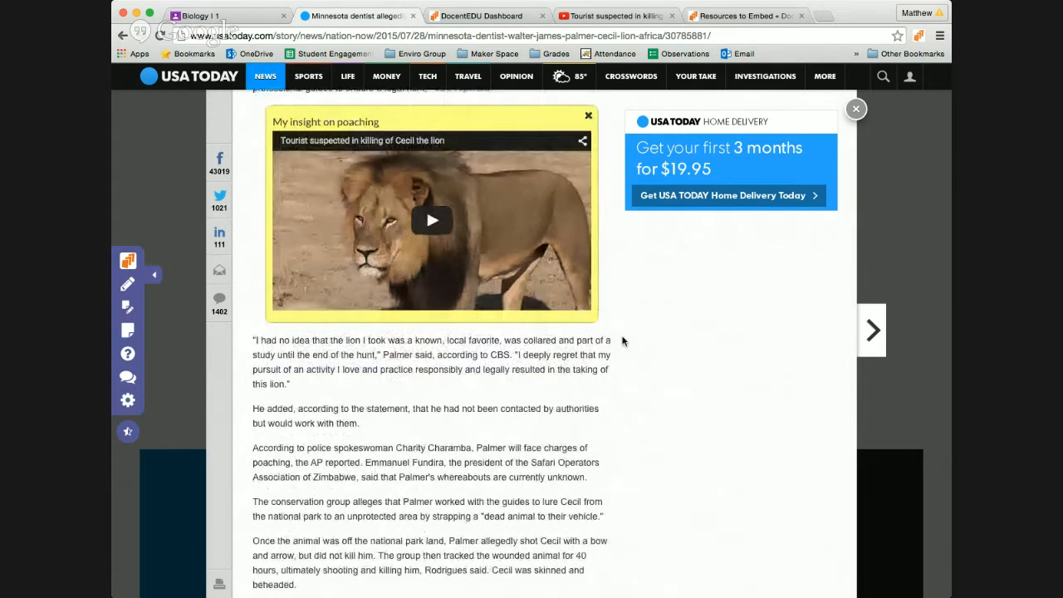
{"action": "scroll", "coordinate": [537, 353], "scroll_direction": "down", "scroll_amount": 5}
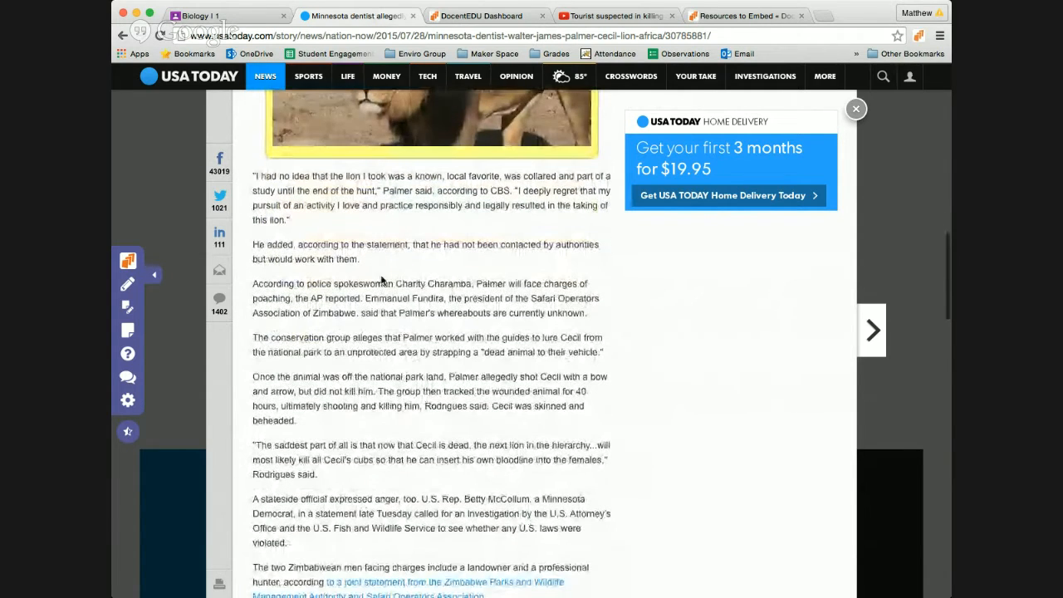
{"action": "scroll", "coordinate": [280, 311], "scroll_direction": "up", "scroll_amount": 3}
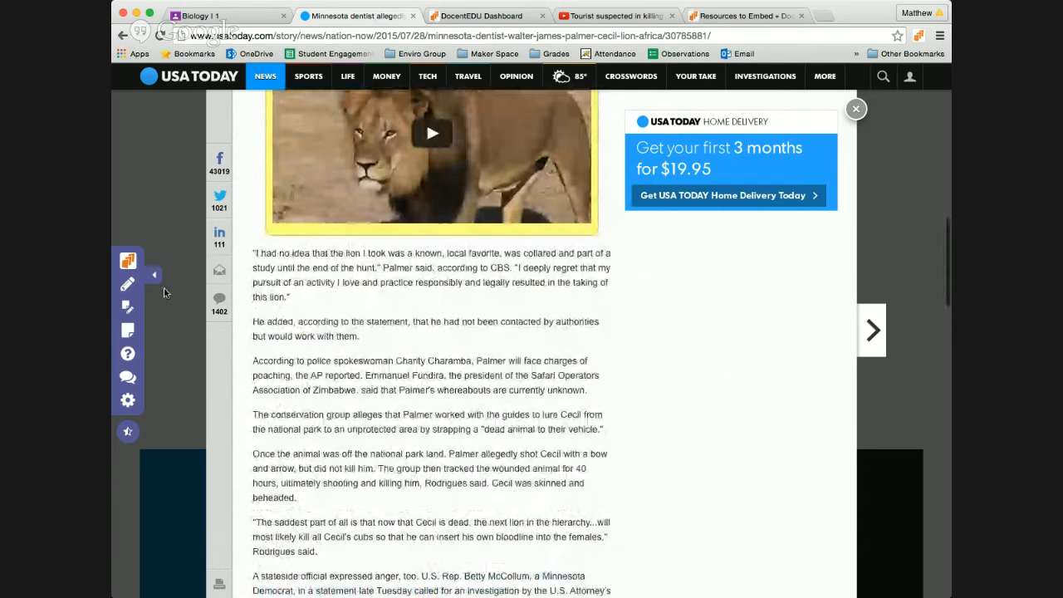
{"action": "left_click", "coordinate": [126, 267]}
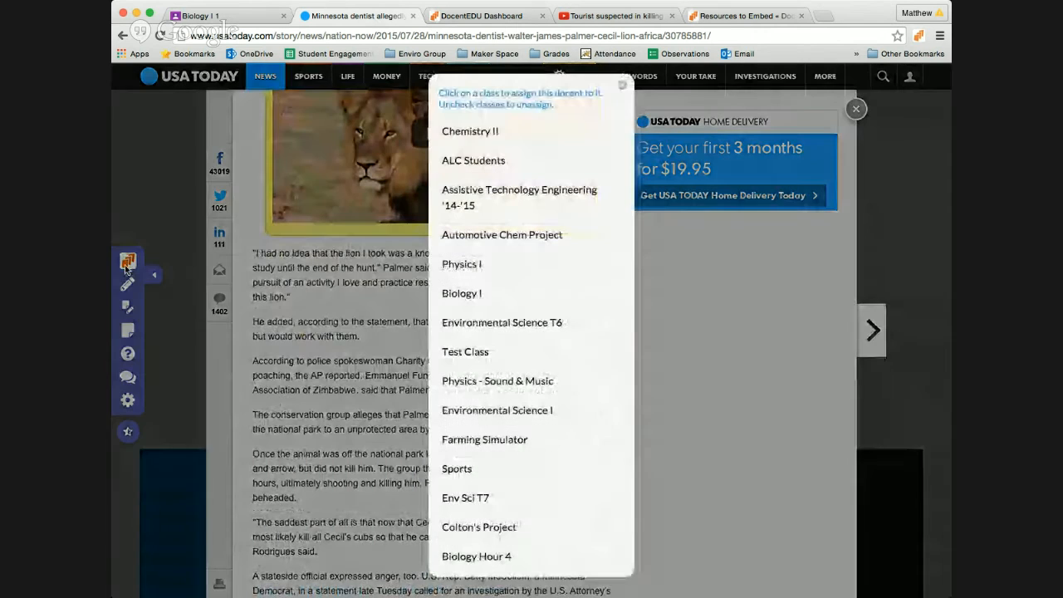
{"action": "left_click", "coordinate": [481, 555]}
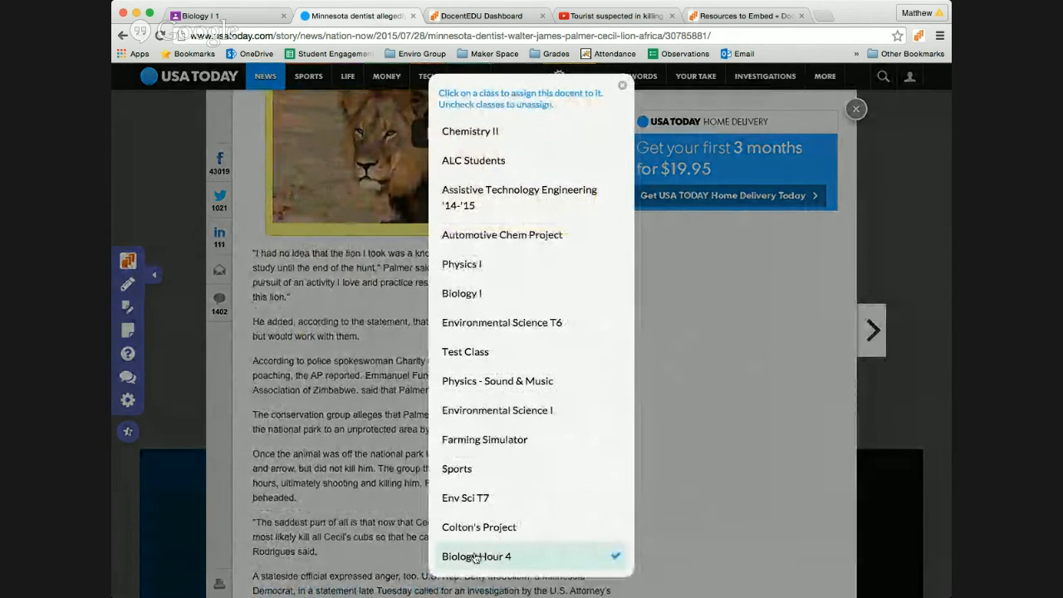
{"action": "left_click", "coordinate": [622, 86]}
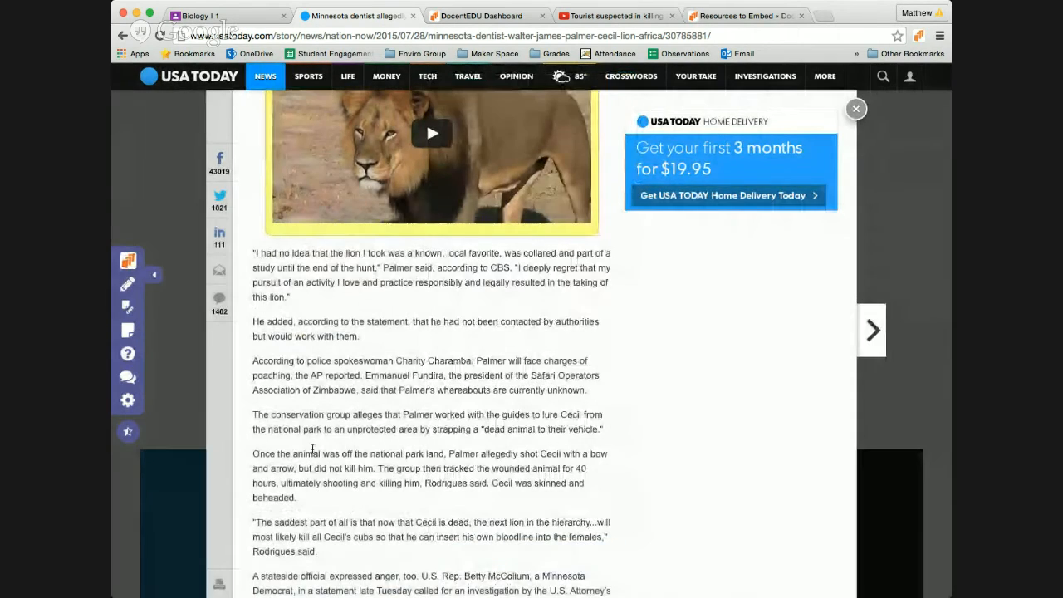
{"action": "scroll", "coordinate": [316, 449], "scroll_direction": "down", "scroll_amount": 4}
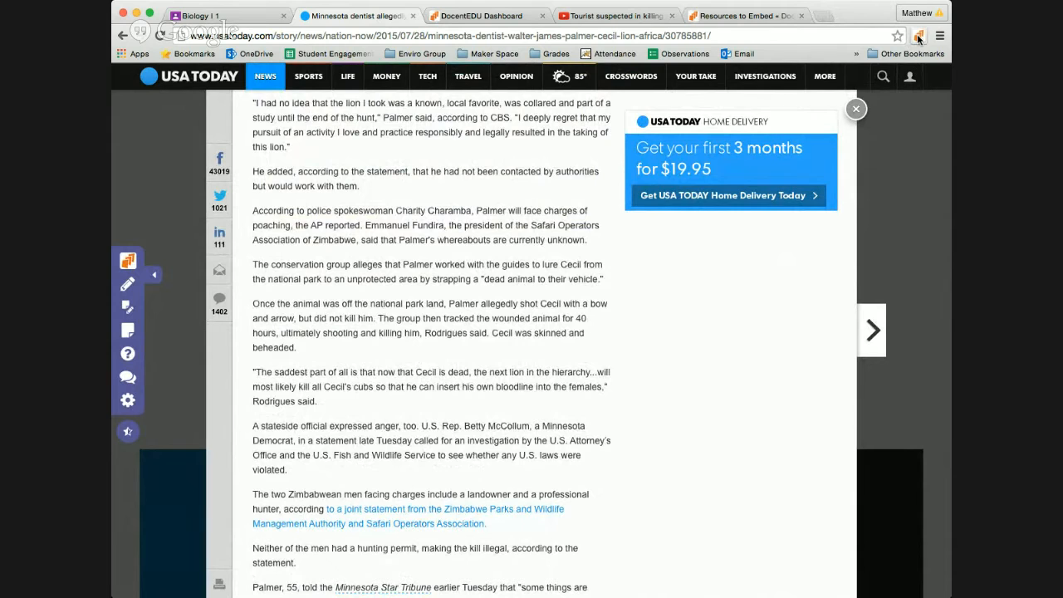
{"action": "left_click", "coordinate": [131, 432]}
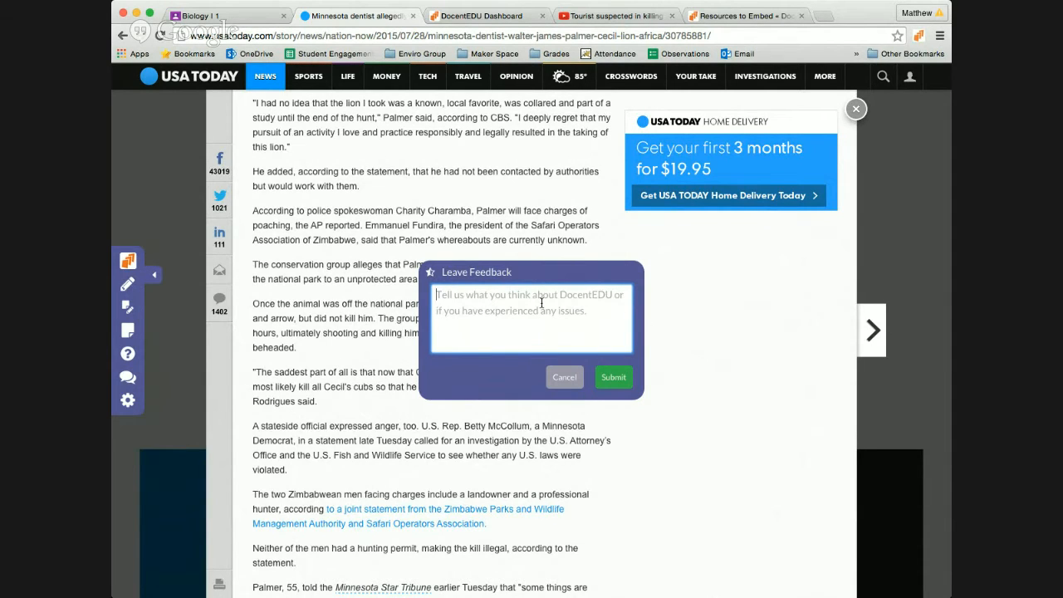
{"action": "left_click", "coordinate": [563, 386]}
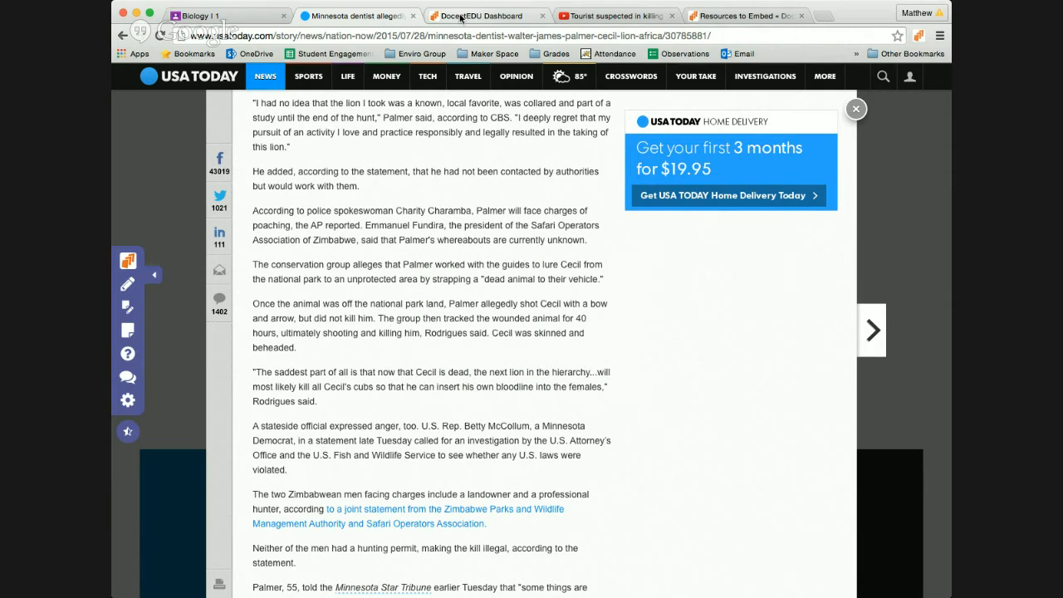
{"action": "left_click", "coordinate": [127, 398]}
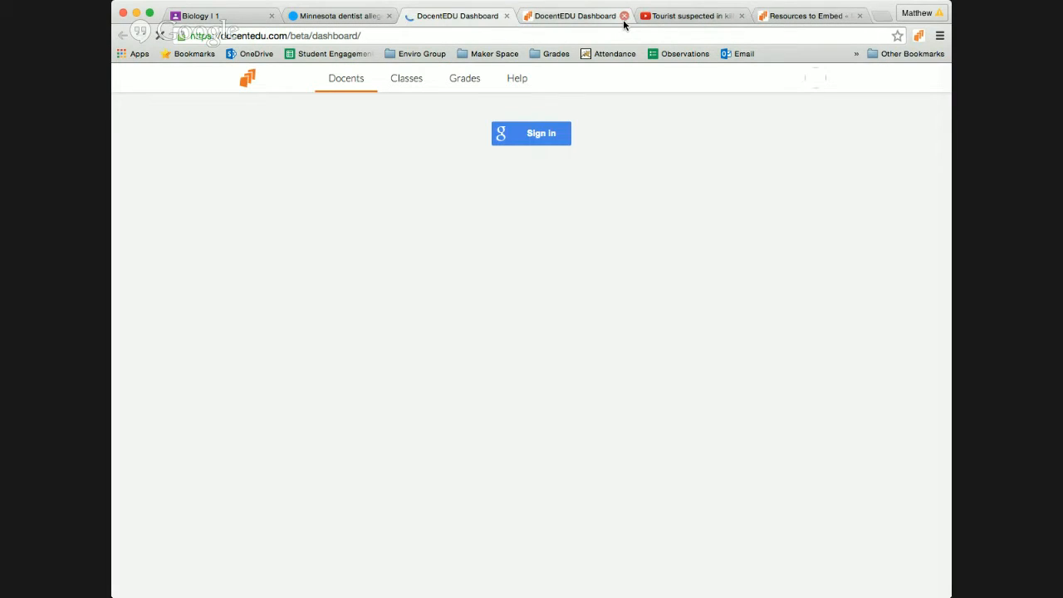
Step: Close the three extra tabs, confirm the Cecil lion docent on the dashboard, and return to the article
{"action": "left_click", "coordinate": [624, 19]}
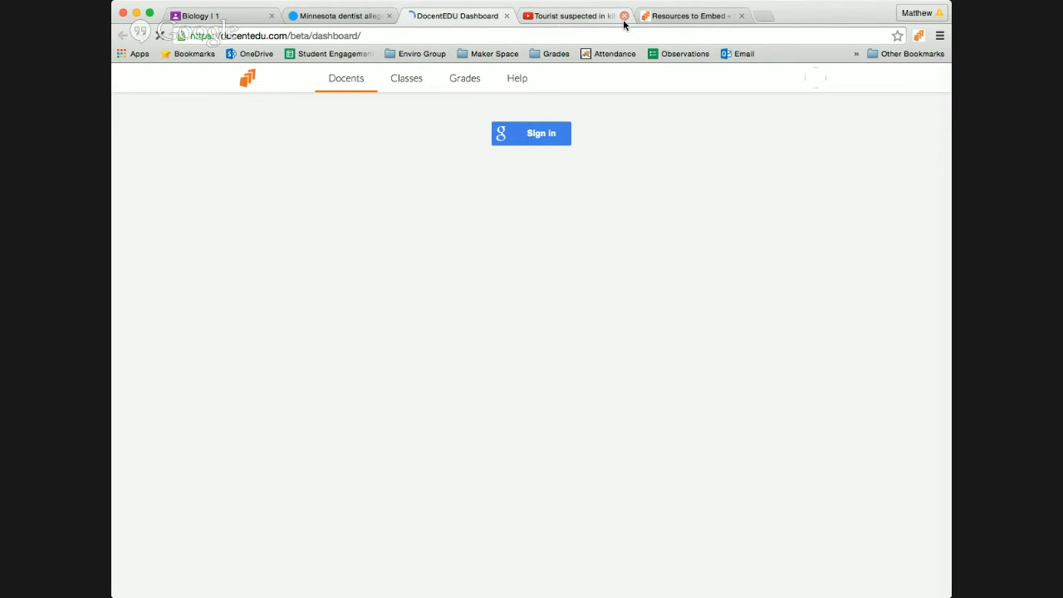
{"action": "left_click", "coordinate": [624, 18]}
{"action": "left_click", "coordinate": [624, 18]}
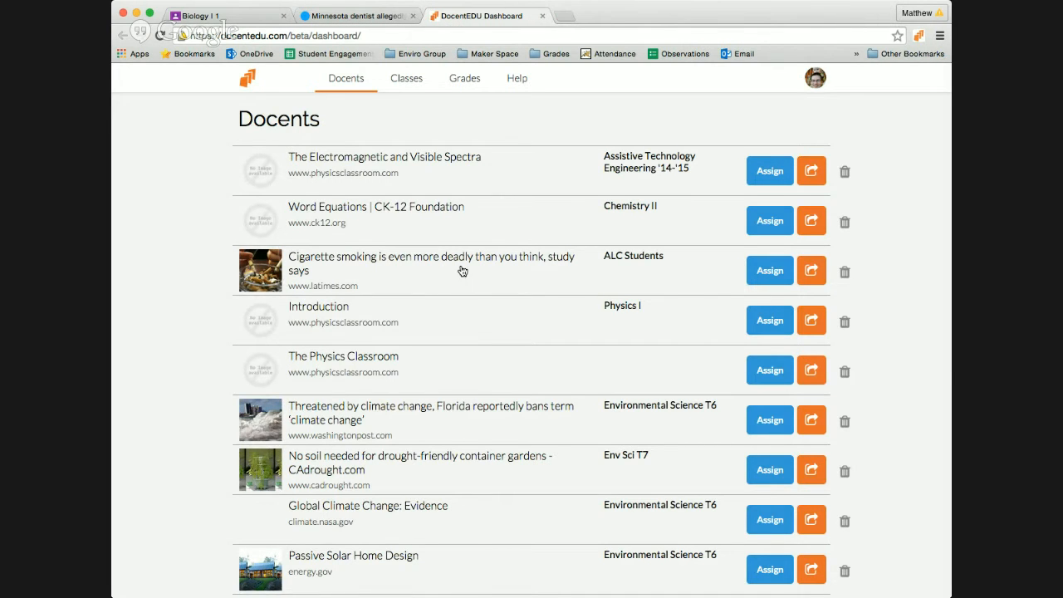
{"action": "scroll", "coordinate": [461, 271], "scroll_direction": "down", "scroll_amount": 15}
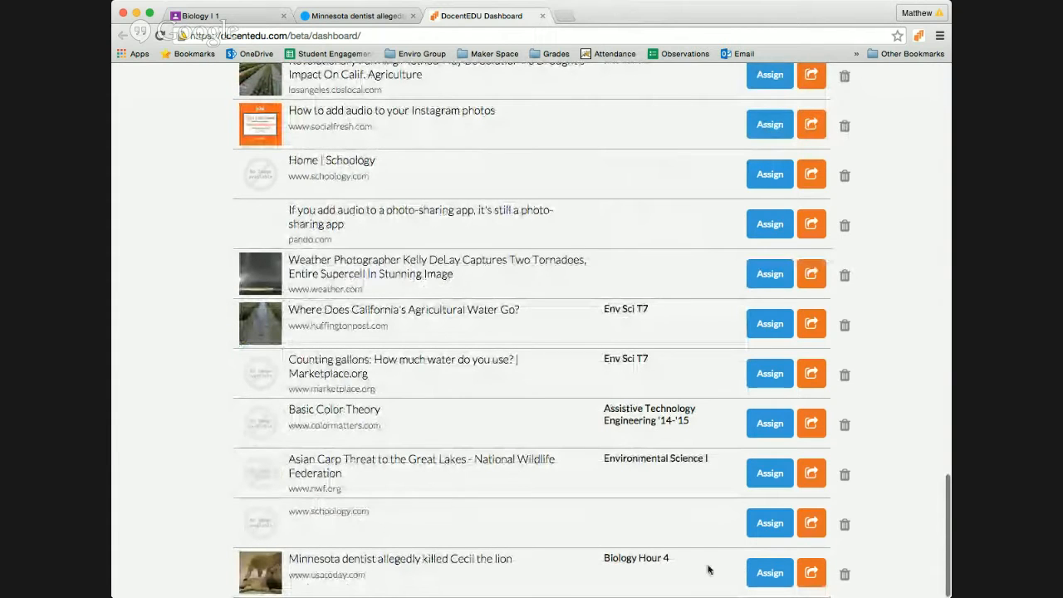
{"action": "triple_click", "coordinate": [402, 561]}
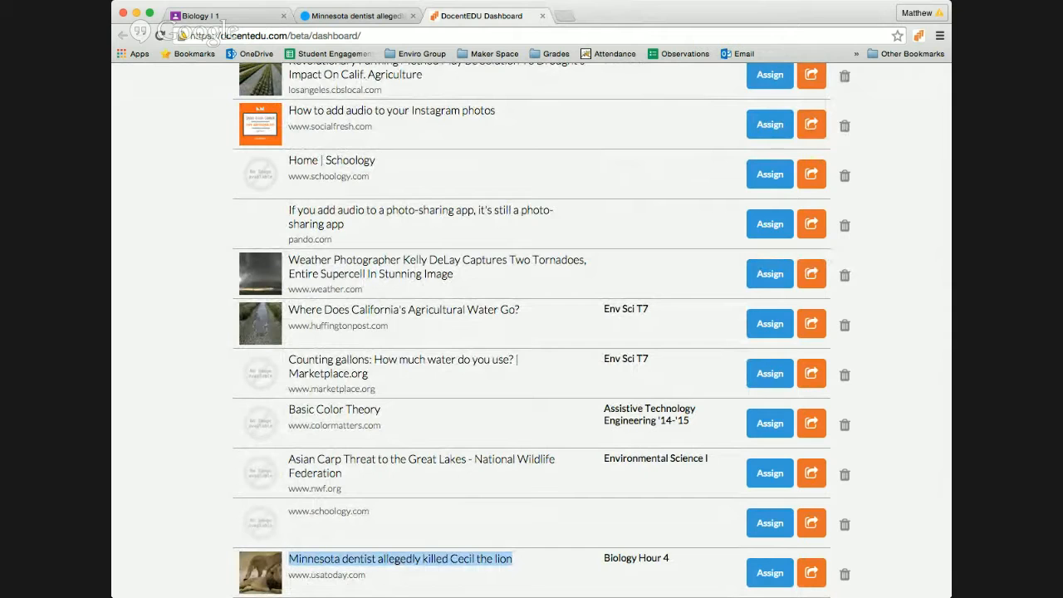
{"action": "left_click", "coordinate": [368, 18]}
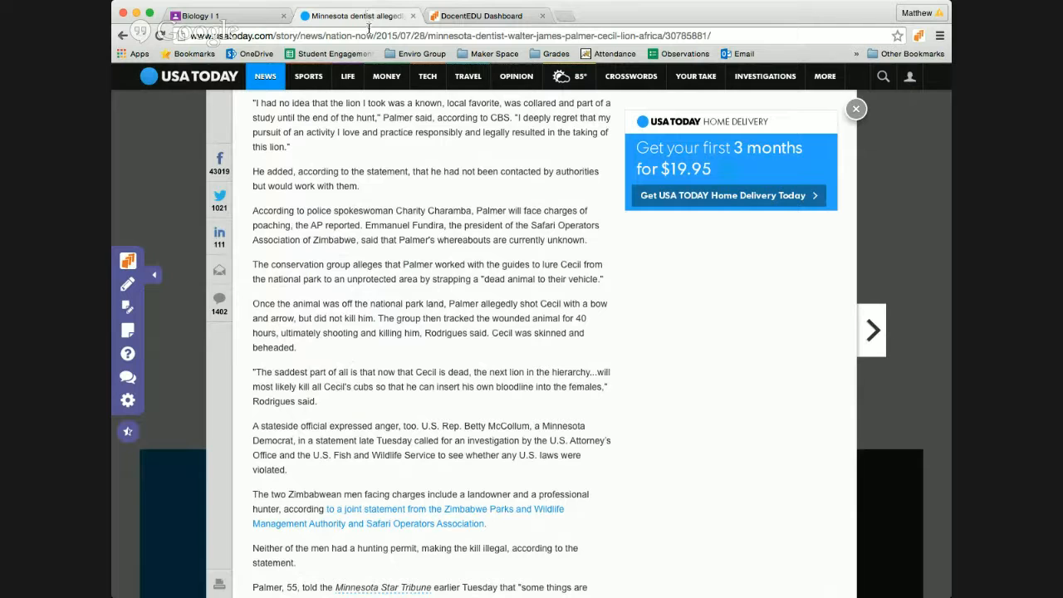
Step: Select the lion article's full URL in the address bar
{"action": "left_click", "coordinate": [637, 34]}
{"action": "key", "text": "super+c"}
{"action": "left_click", "coordinate": [635, 34]}
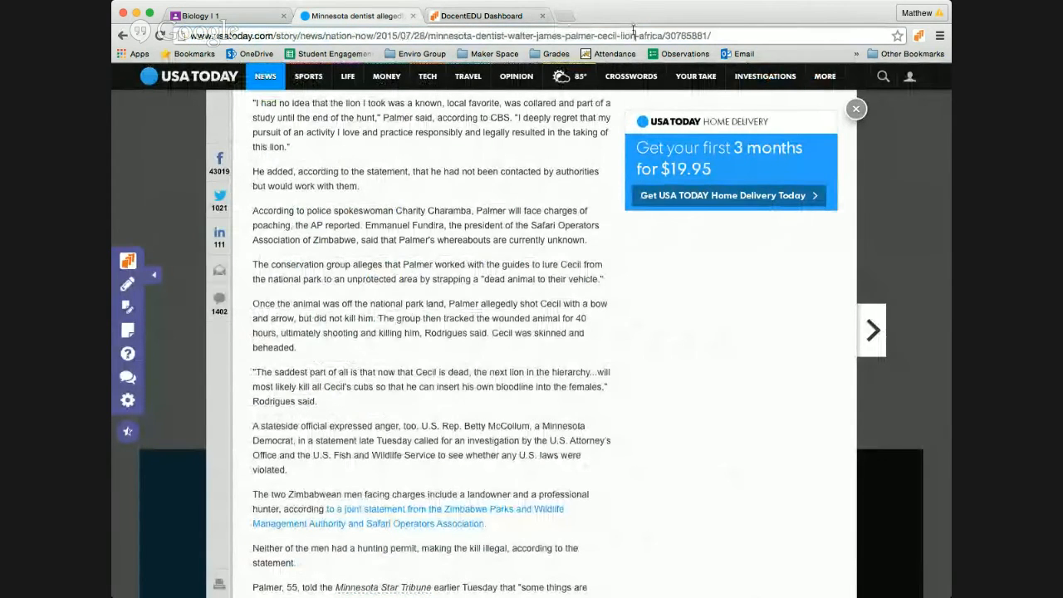
{"action": "triple_click", "coordinate": [621, 34]}
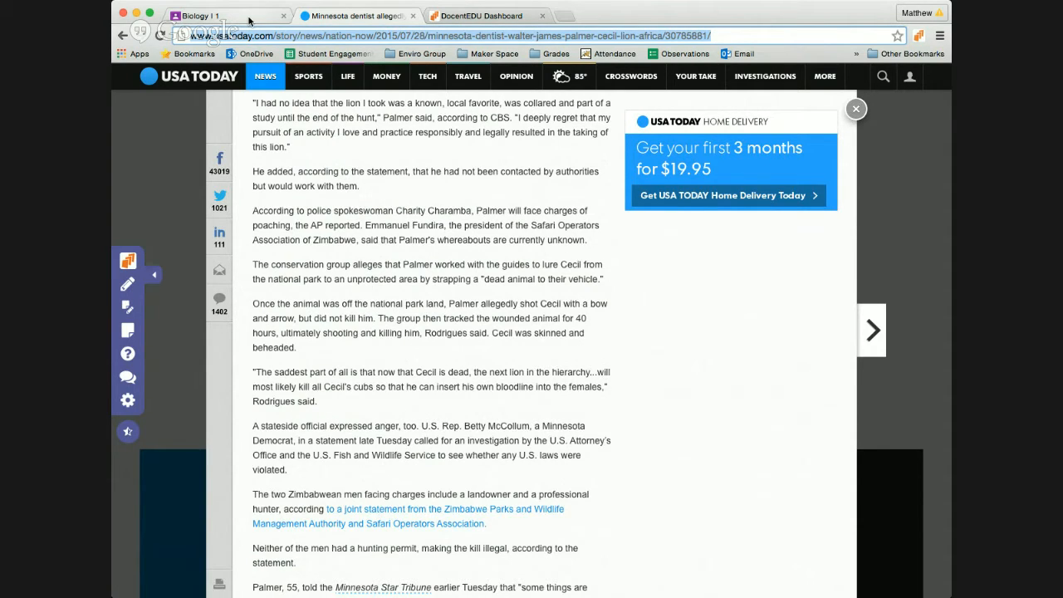
Step: Discard the old Biology I 1 draft and start an assignment titled 'Cecil the Lion - Should hunting be legal?'
{"action": "left_click", "coordinate": [249, 21]}
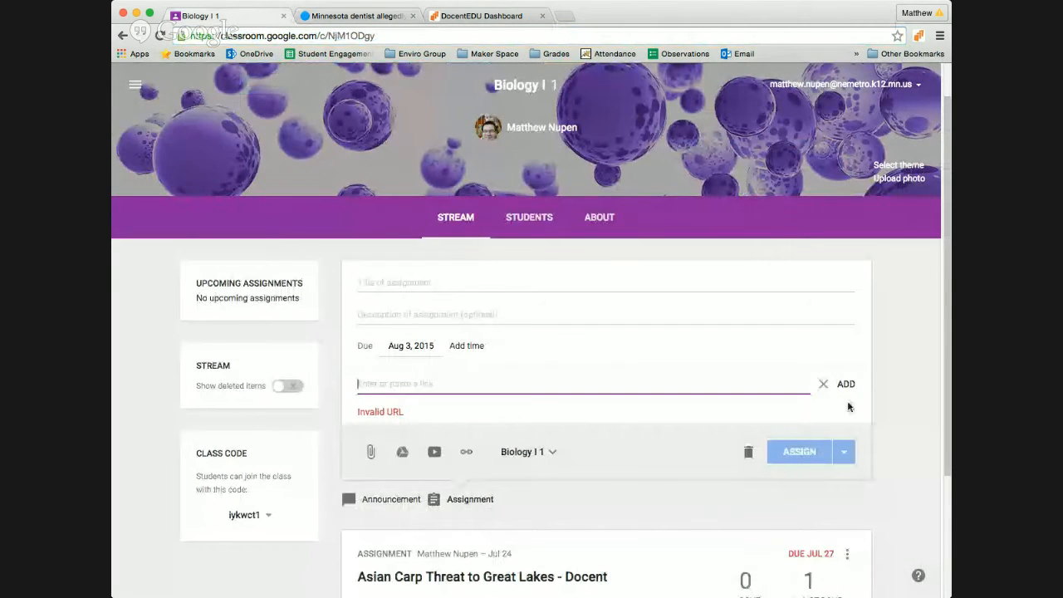
{"action": "left_click", "coordinate": [749, 453]}
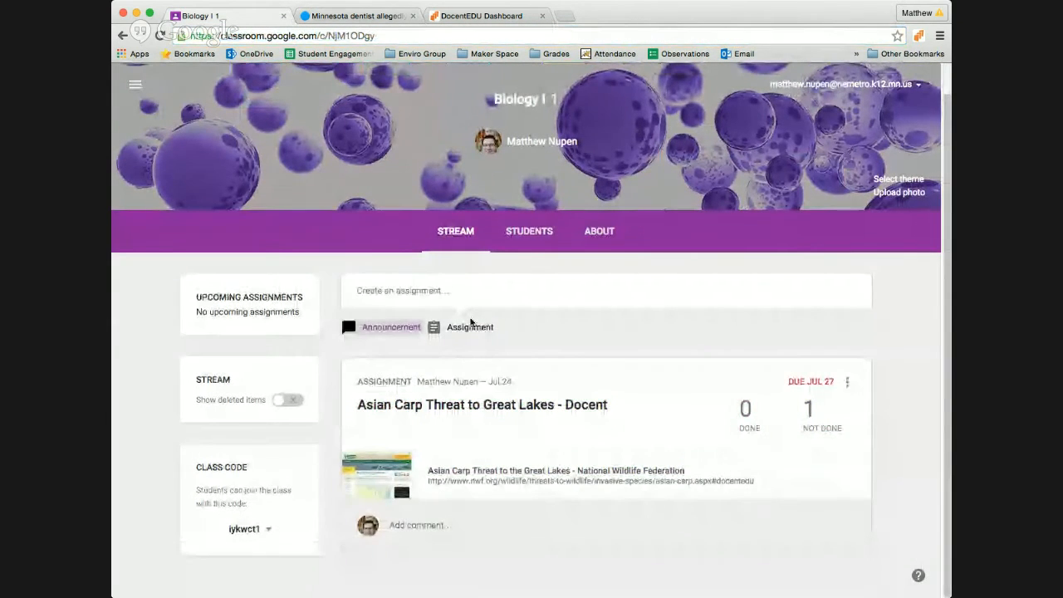
{"action": "left_click", "coordinate": [467, 326]}
{"action": "type", "text": "C"}
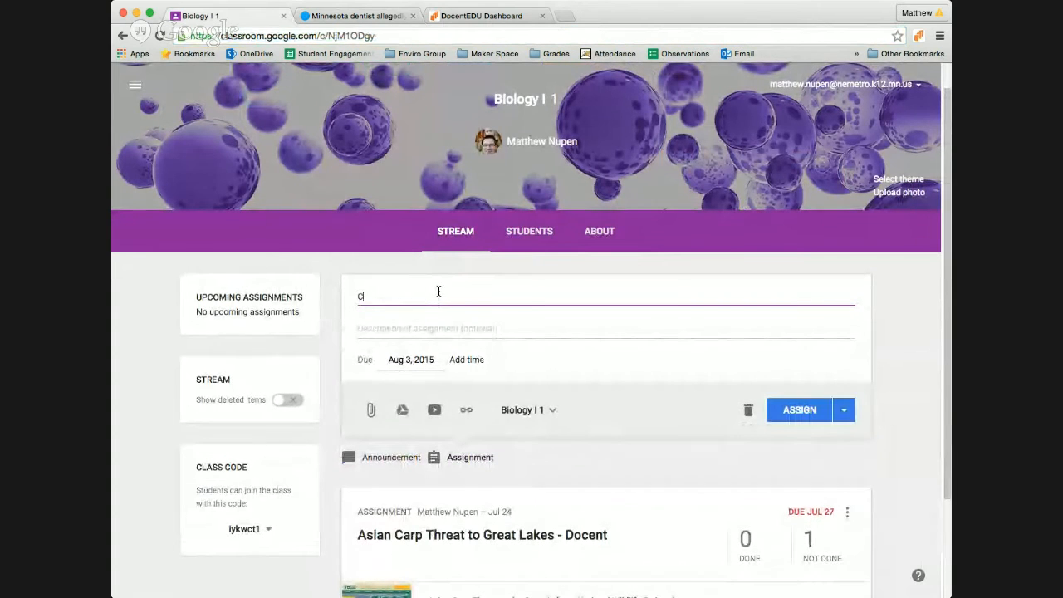
{"action": "type", "text": "ecil the Lion"}
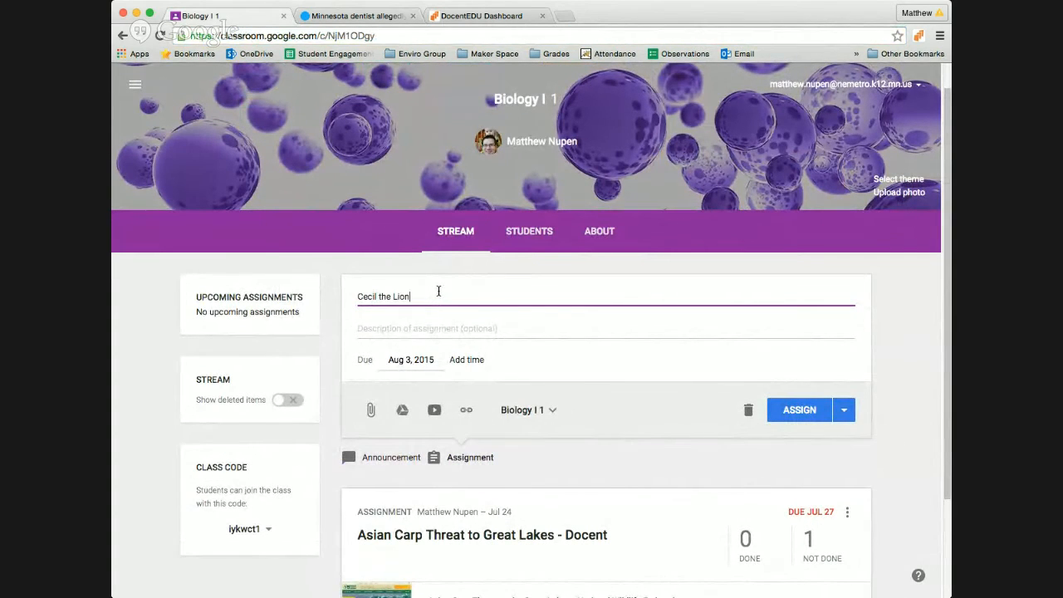
{"action": "type", "text": " - "}
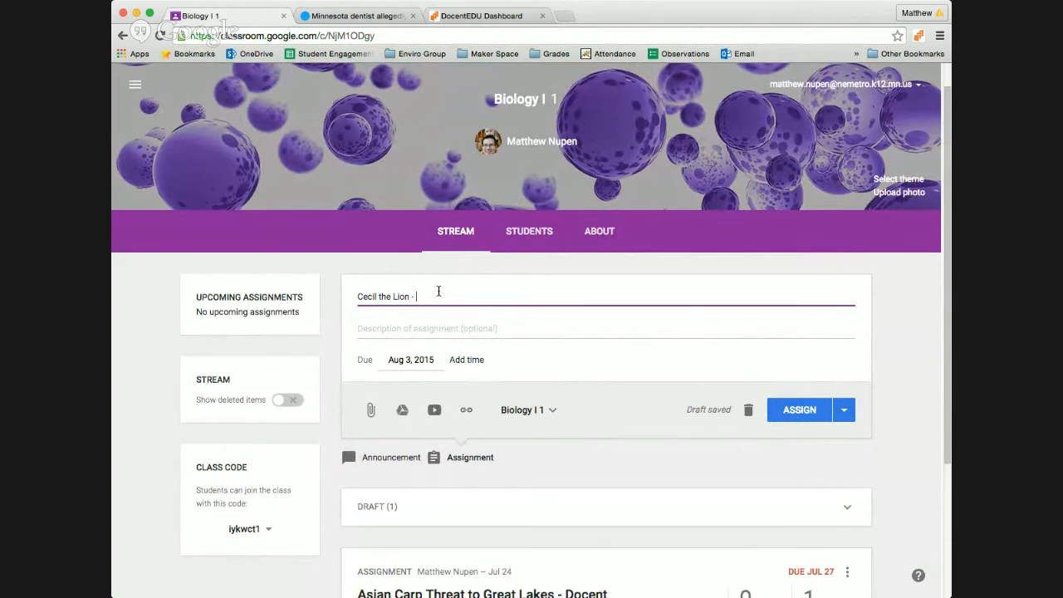
{"action": "type", "text": "Should hunting be legal?"}
Step: Attach the pasted lion article link with '#docent' appended
{"action": "left_click", "coordinate": [467, 411]}
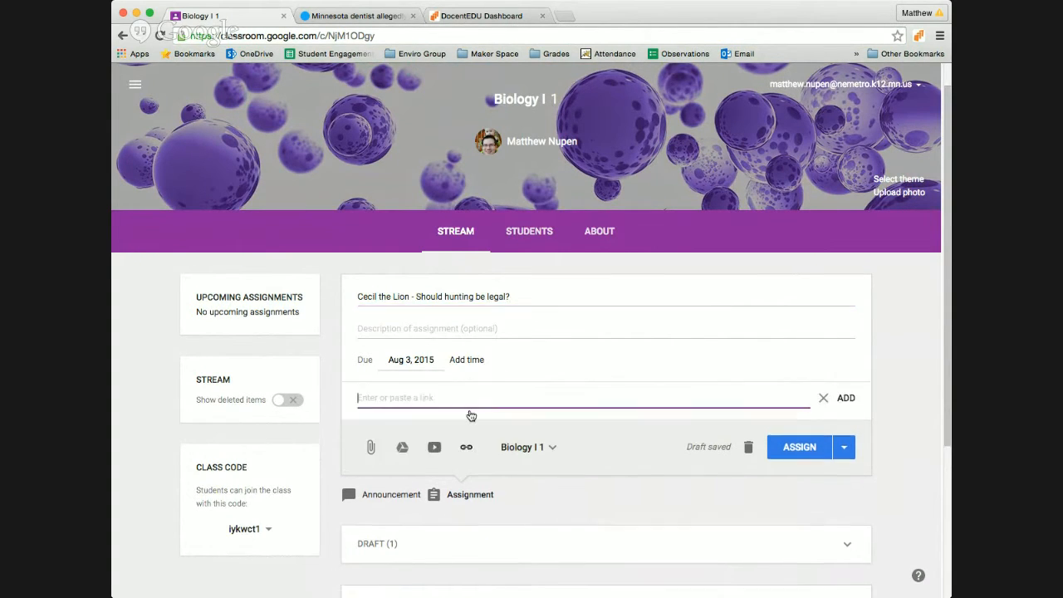
{"action": "key", "text": "super+v"}
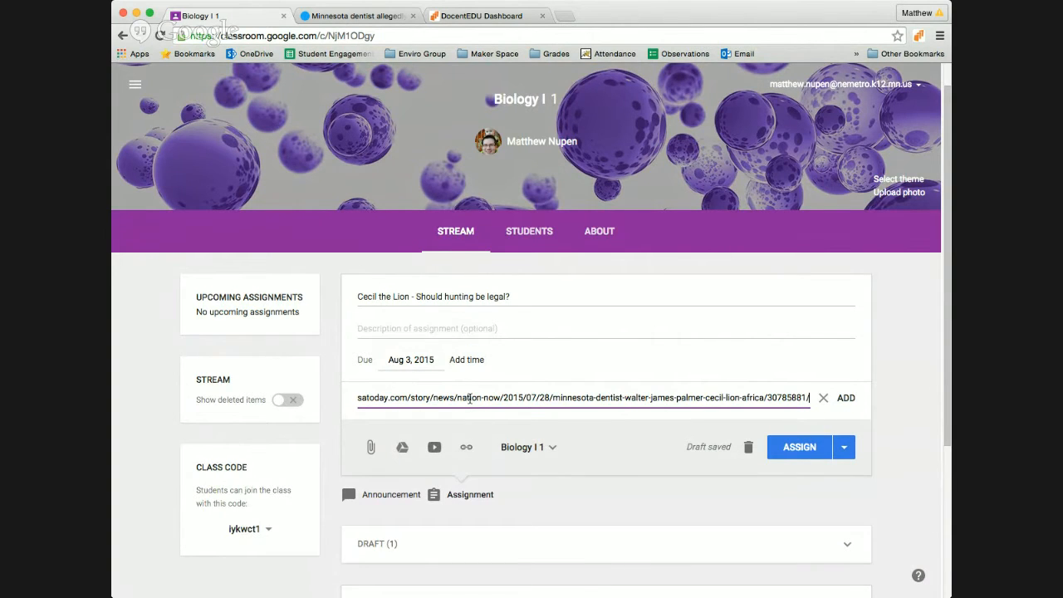
{"action": "type", "text": "#"}
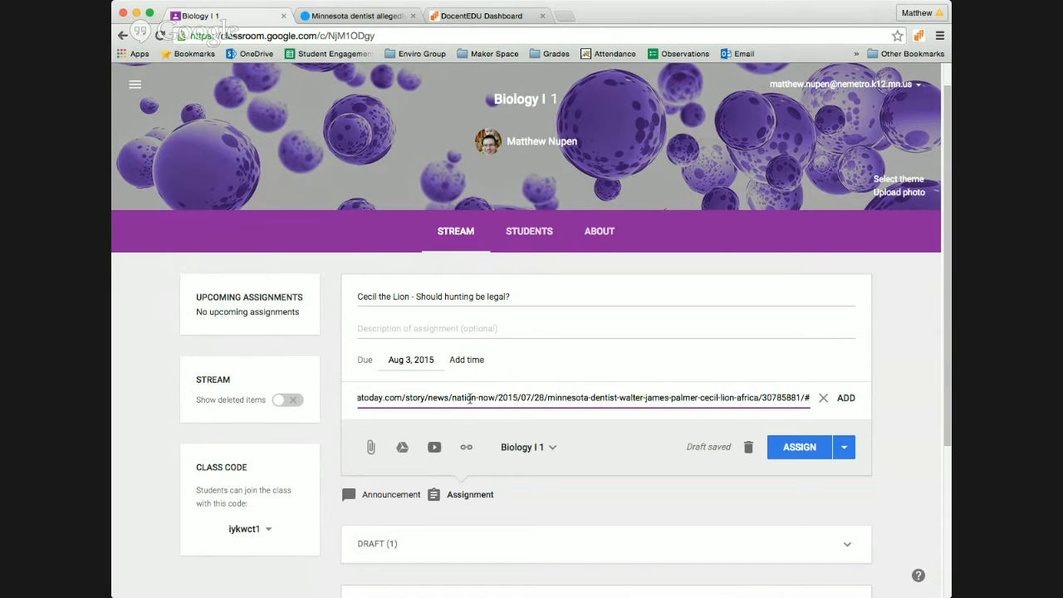
{"action": "type", "text": "docent"}
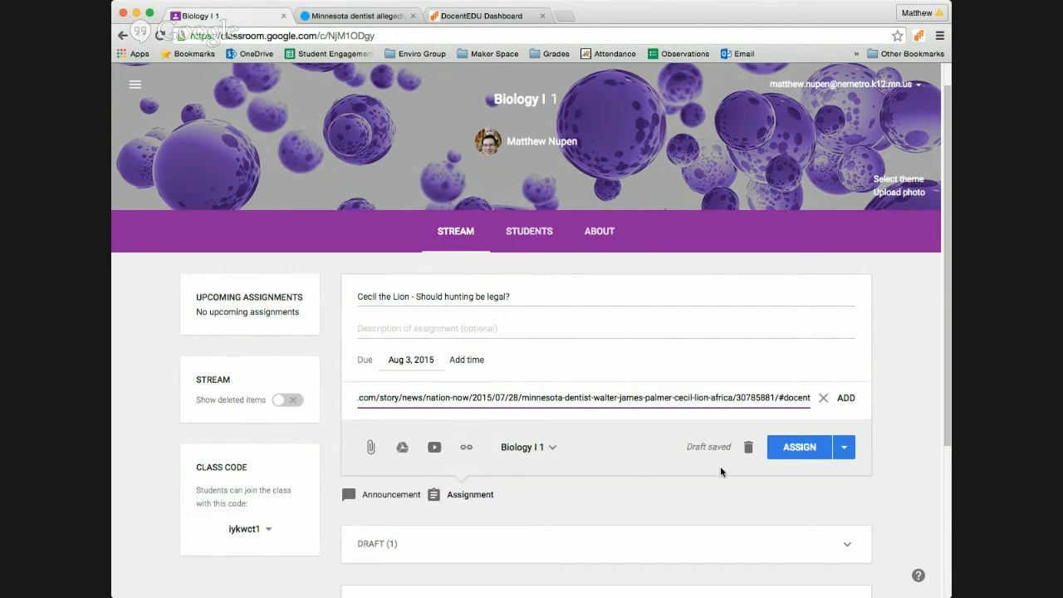
{"action": "left_click", "coordinate": [553, 448]}
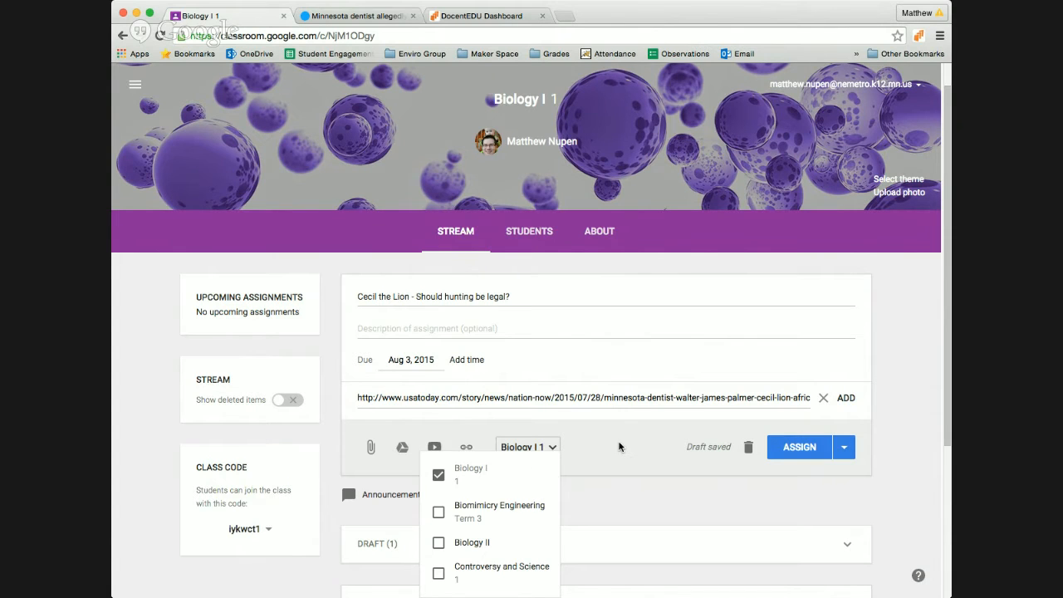
Step: Post the Cecil the Lion assignment, due Mon, Aug 3, to the Biology I stream
{"action": "left_click", "coordinate": [619, 446]}
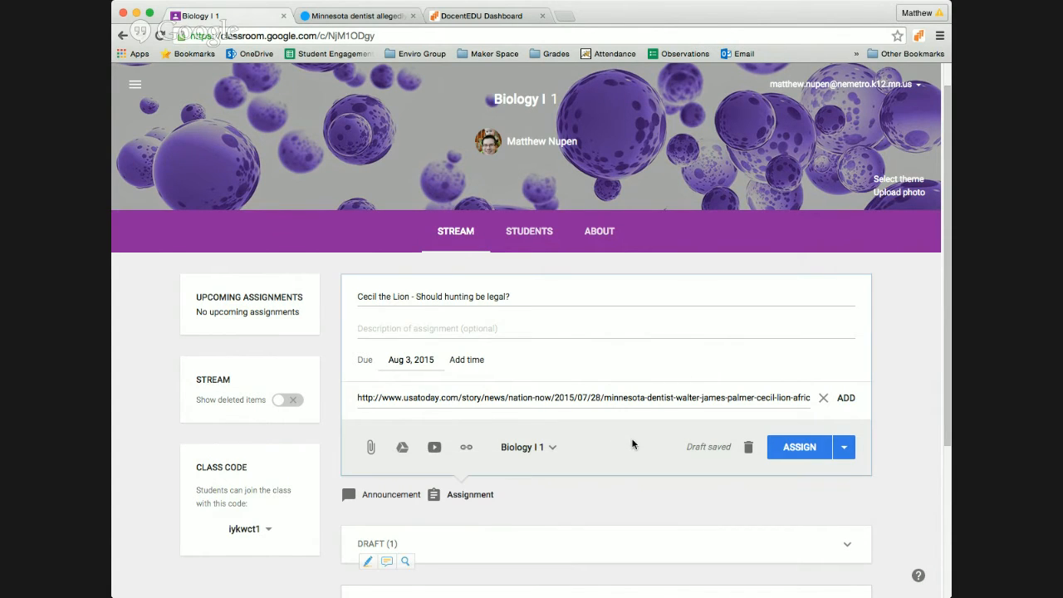
{"action": "left_click", "coordinate": [804, 448]}
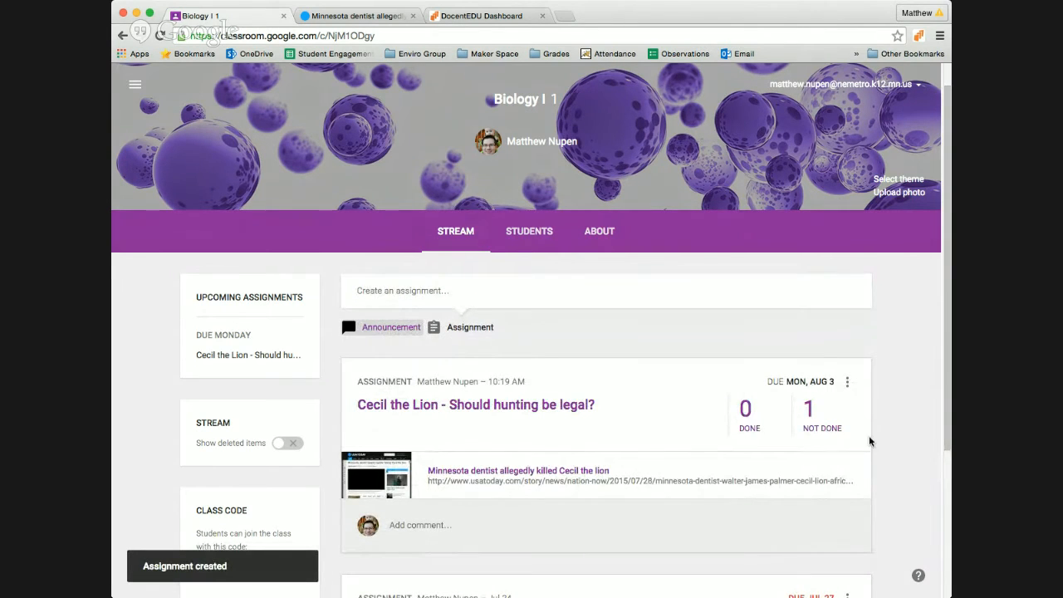
{"action": "scroll", "coordinate": [860, 409], "scroll_direction": "down", "scroll_amount": 5}
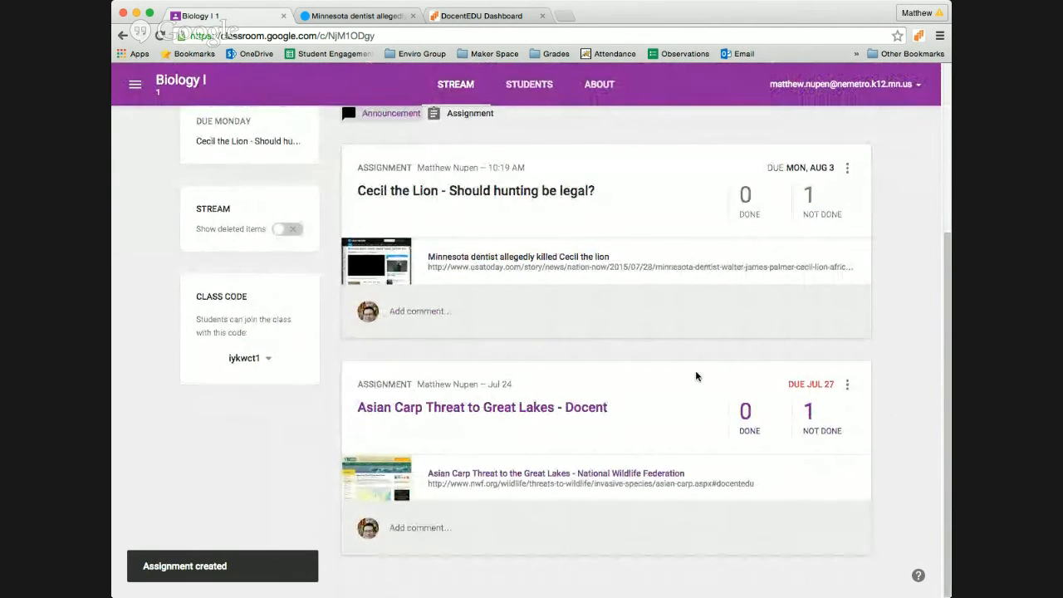
{"action": "scroll", "coordinate": [695, 375], "scroll_direction": "up", "scroll_amount": 3}
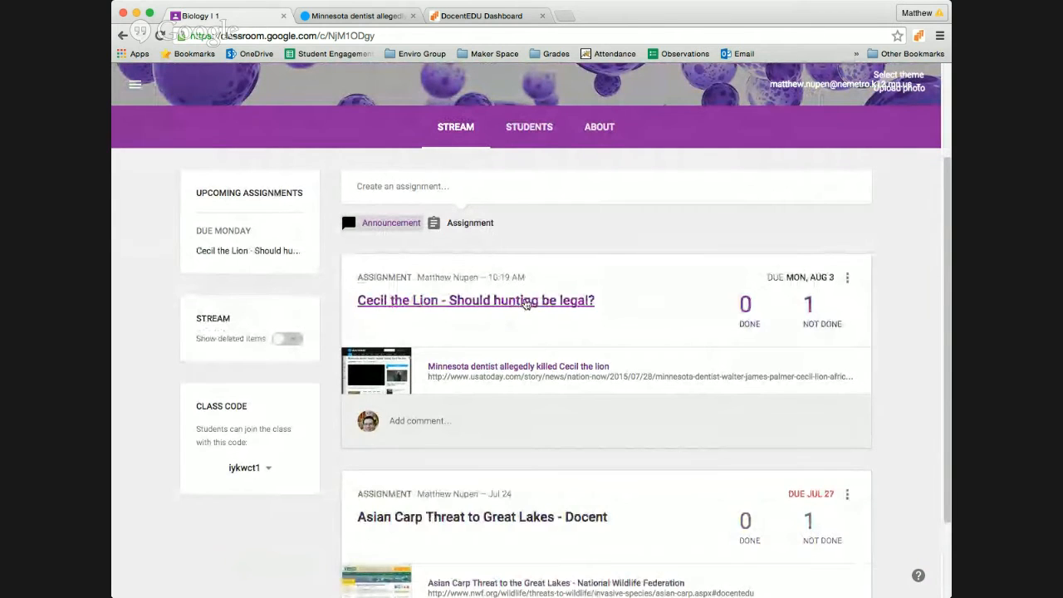
Step: Review the Cecil the Lion assignment's instructions and its 0 done / 1 not done counts
{"action": "left_click", "coordinate": [516, 302]}
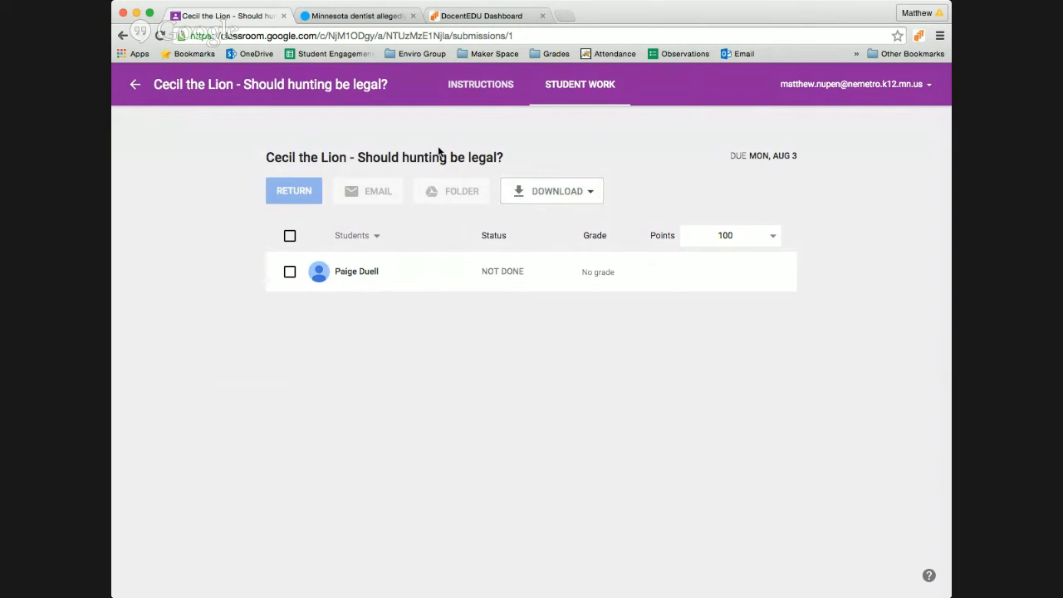
{"action": "left_click", "coordinate": [479, 88]}
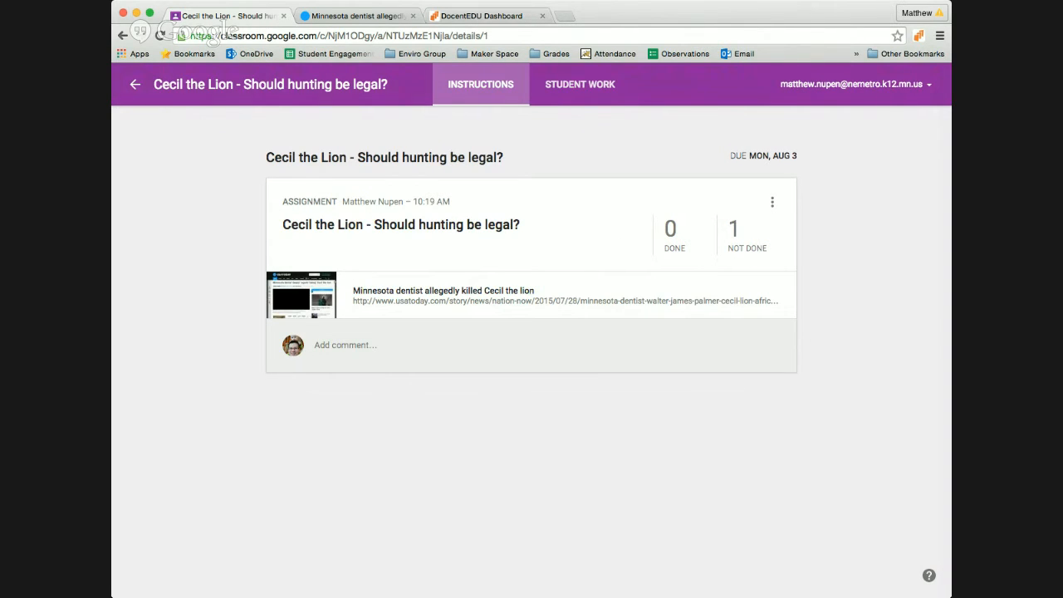
{"action": "key", "text": "super+Tab"}
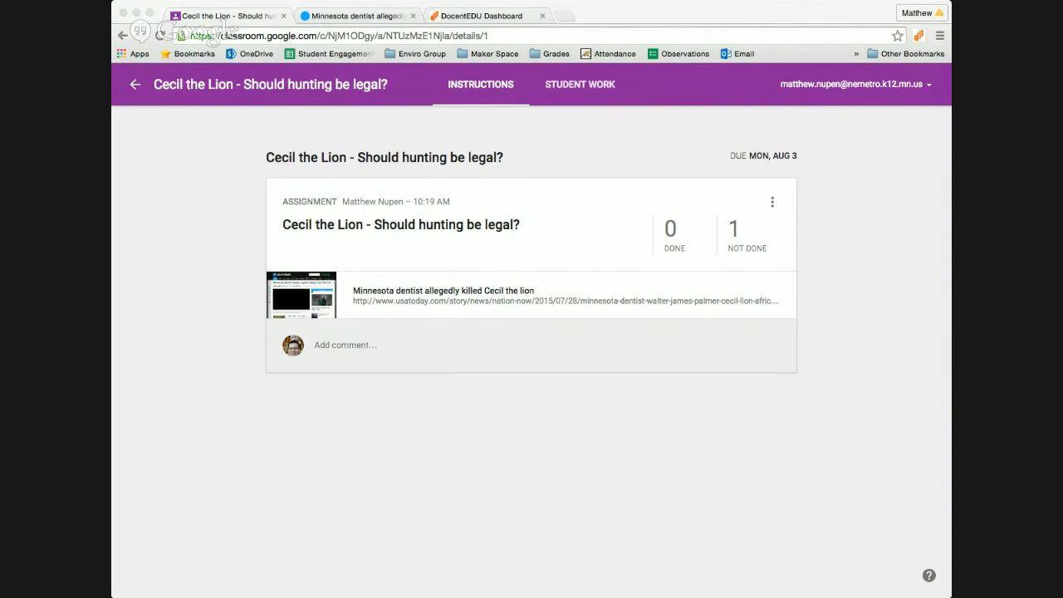
{"action": "left_click", "coordinate": [685, 138]}
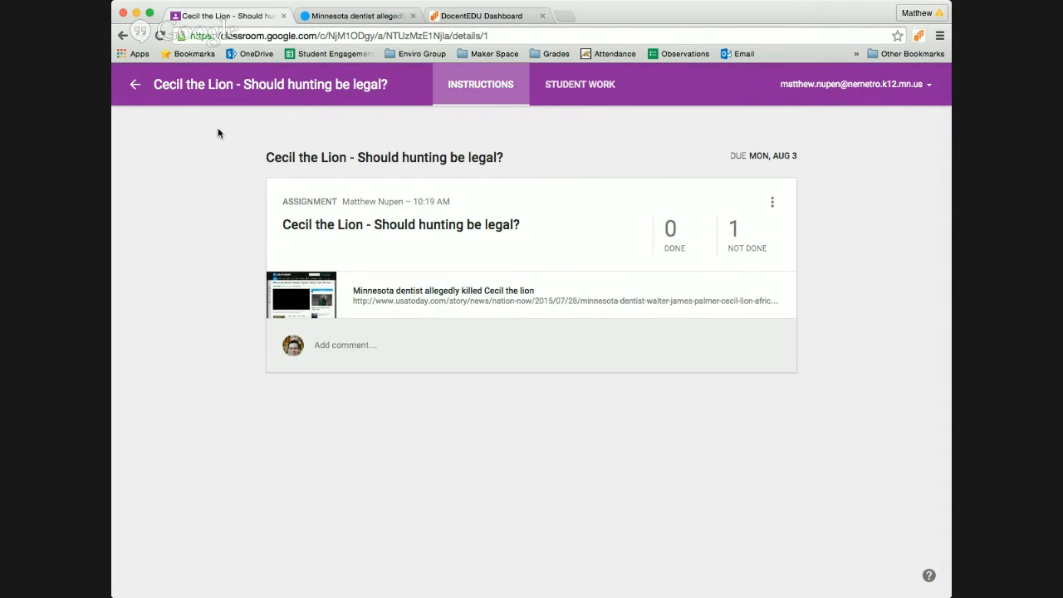
{"action": "key", "text": "super+Tab"}
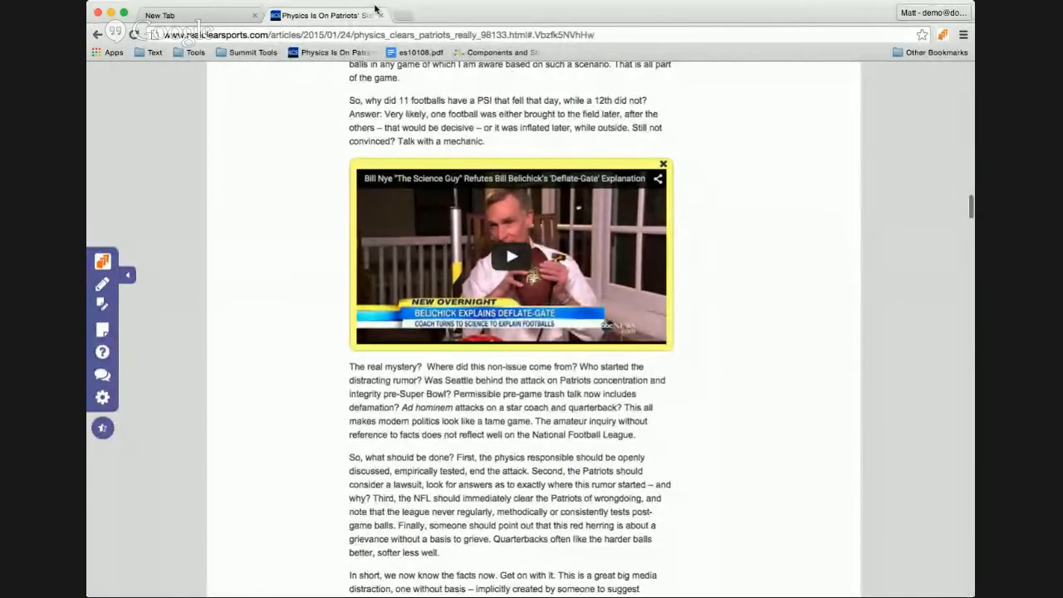
Step: Open the DocentEDU dashboard in a new tab and go to its Grades page
{"action": "left_click", "coordinate": [404, 15]}
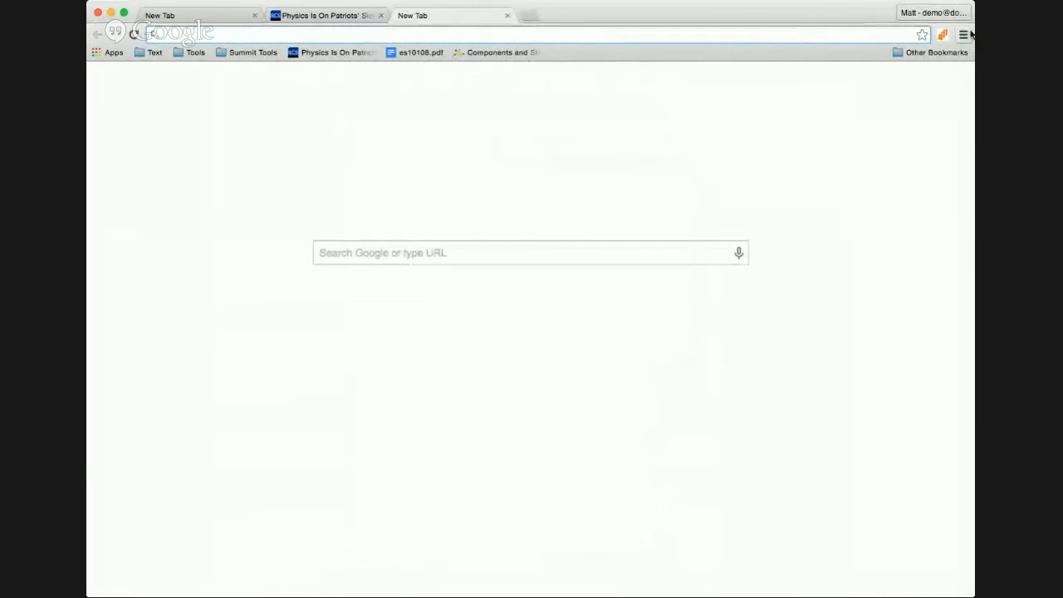
{"action": "left_click", "coordinate": [942, 35]}
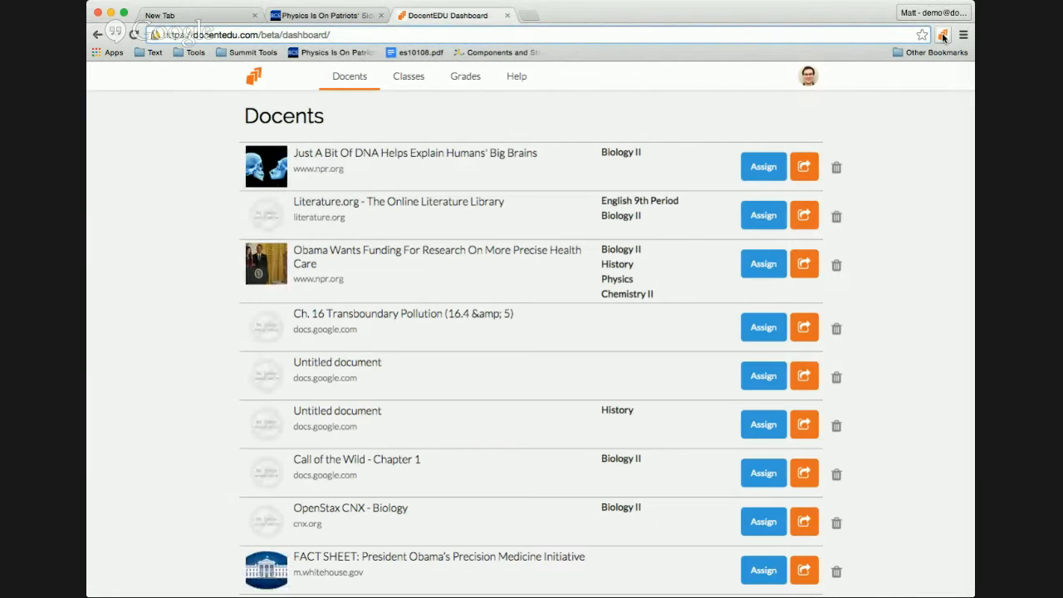
{"action": "left_click", "coordinate": [467, 82]}
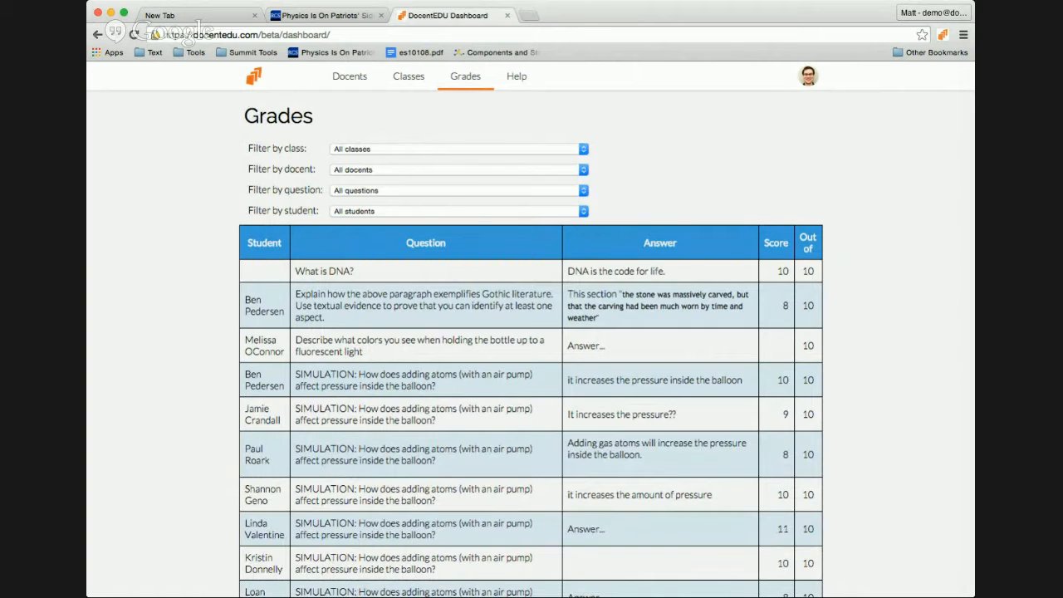
Step: Filter grades to Physics, the Patriots docent and SIMULATION question, and score the unscored answer 8
{"action": "left_click", "coordinate": [368, 207]}
{"action": "left_click", "coordinate": [346, 170]}
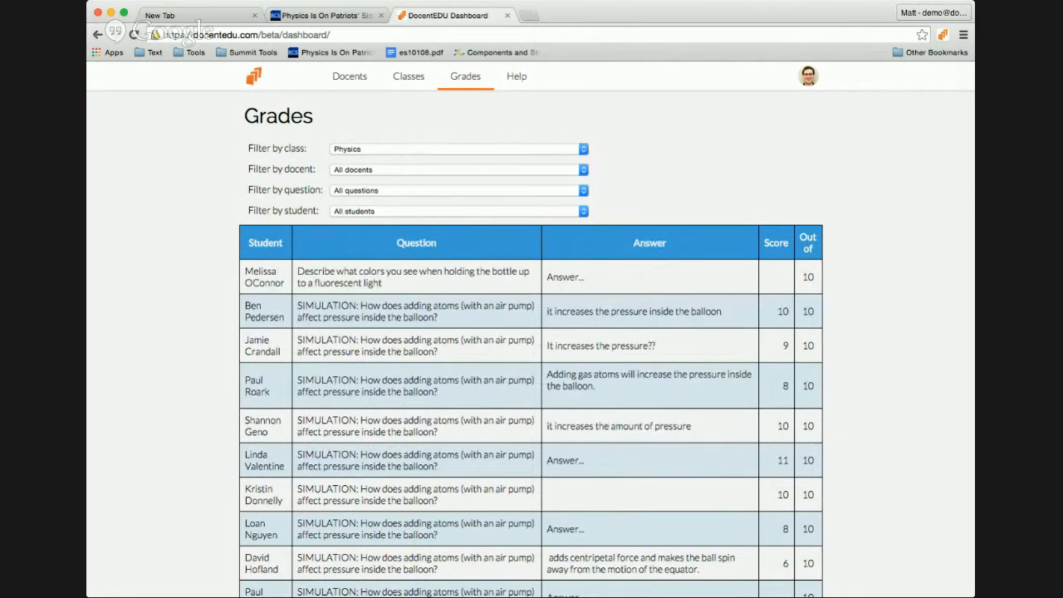
{"action": "left_click", "coordinate": [391, 206]}
{"action": "left_click", "coordinate": [368, 192]}
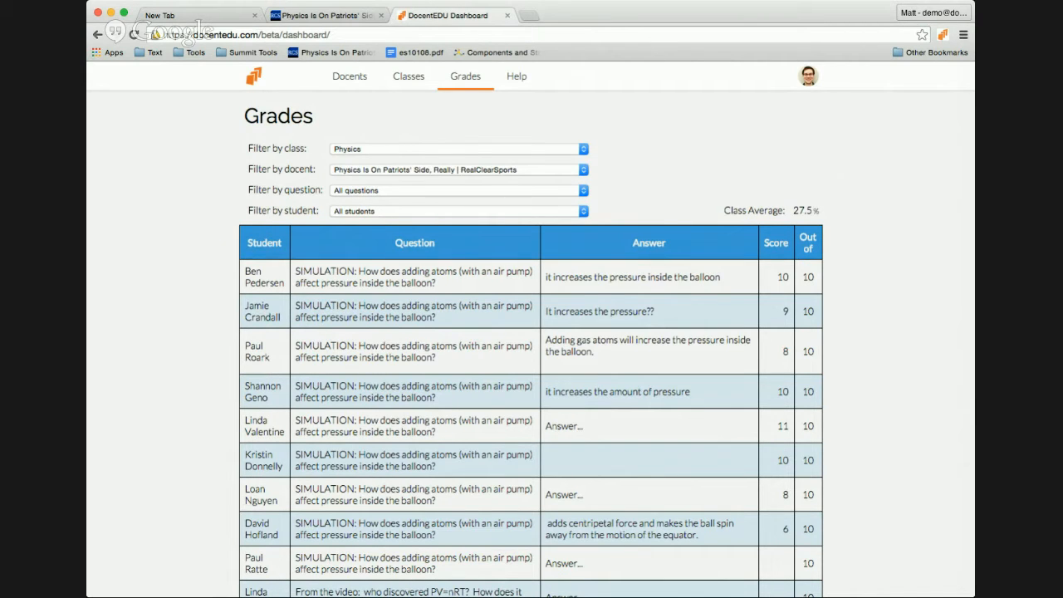
{"action": "left_click", "coordinate": [390, 200]}
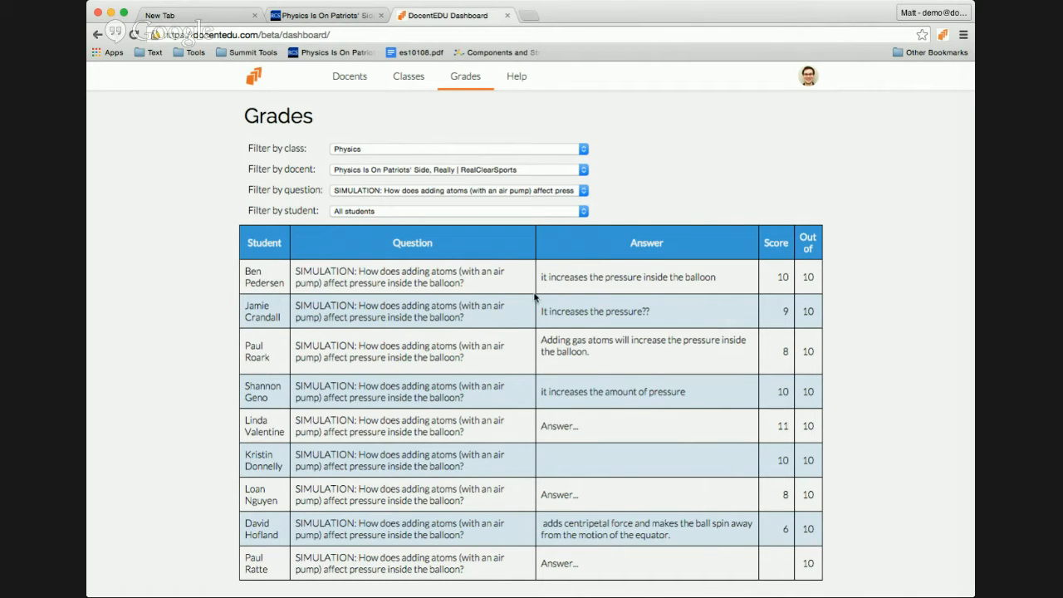
{"action": "left_click", "coordinate": [783, 564]}
{"action": "type", "text": "8"}
Step: Show all questions again and narrow the grades to a single student's answers
{"action": "left_click", "coordinate": [351, 185]}
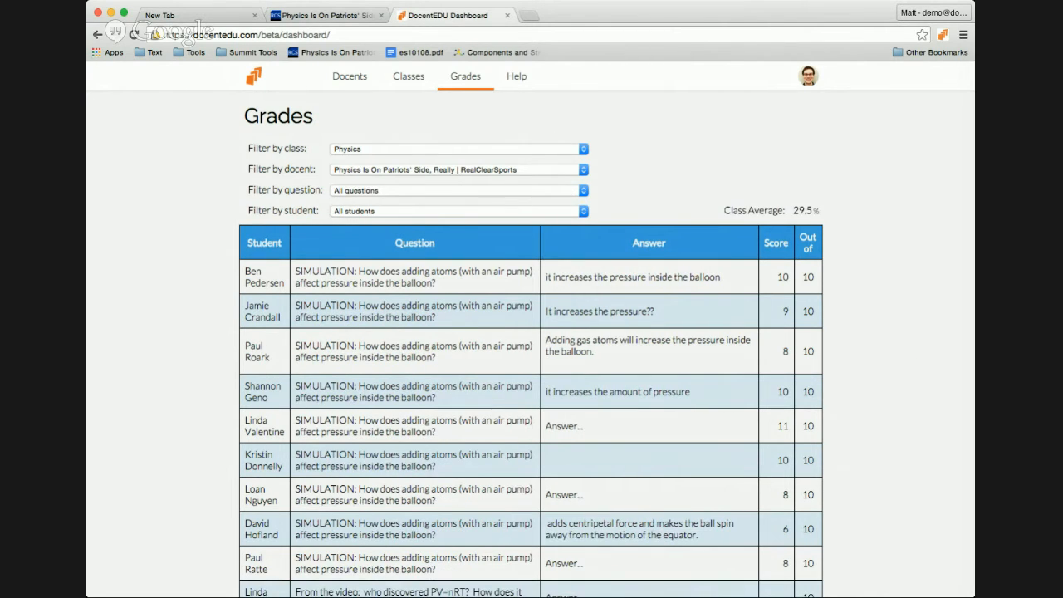
{"action": "left_click", "coordinate": [361, 225]}
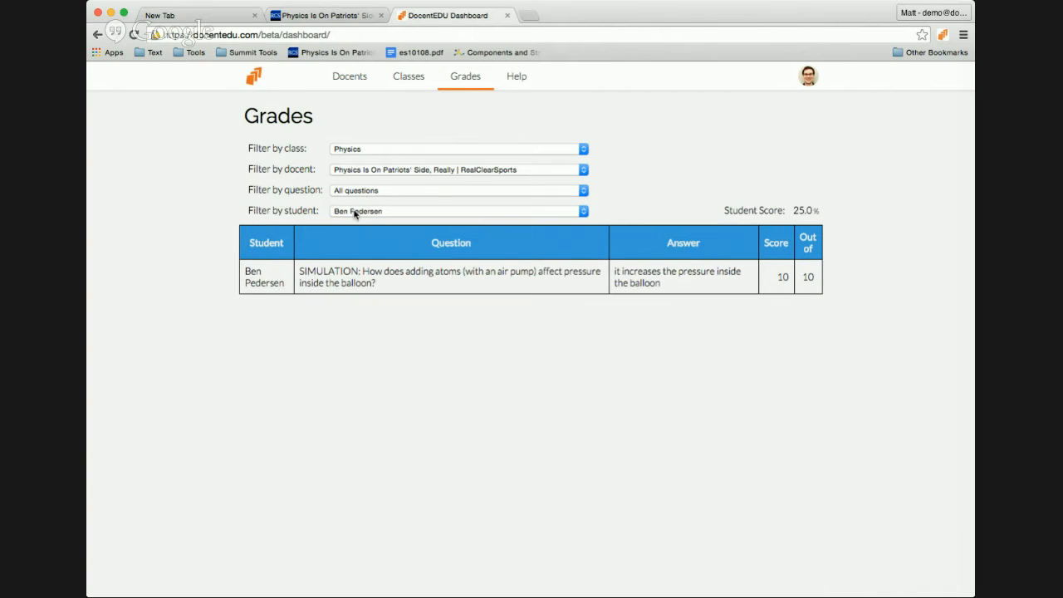
{"action": "left_click", "coordinate": [382, 219]}
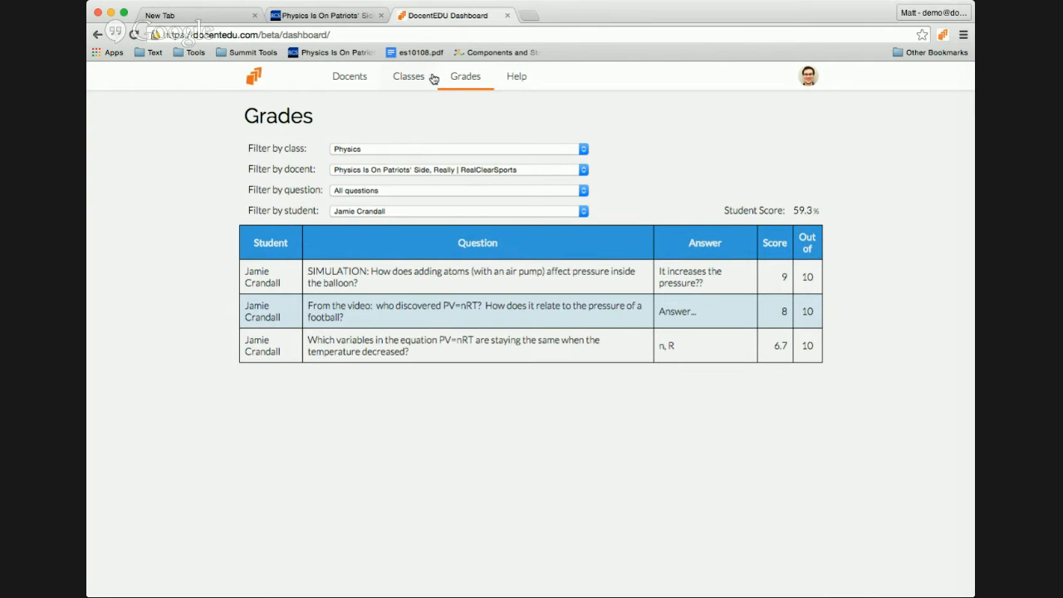
Step: Browse the dashboard's Classes, Help and Grades pages, return to Docents, and open a new tab
{"action": "left_click", "coordinate": [405, 76]}
{"action": "left_click", "coordinate": [515, 76]}
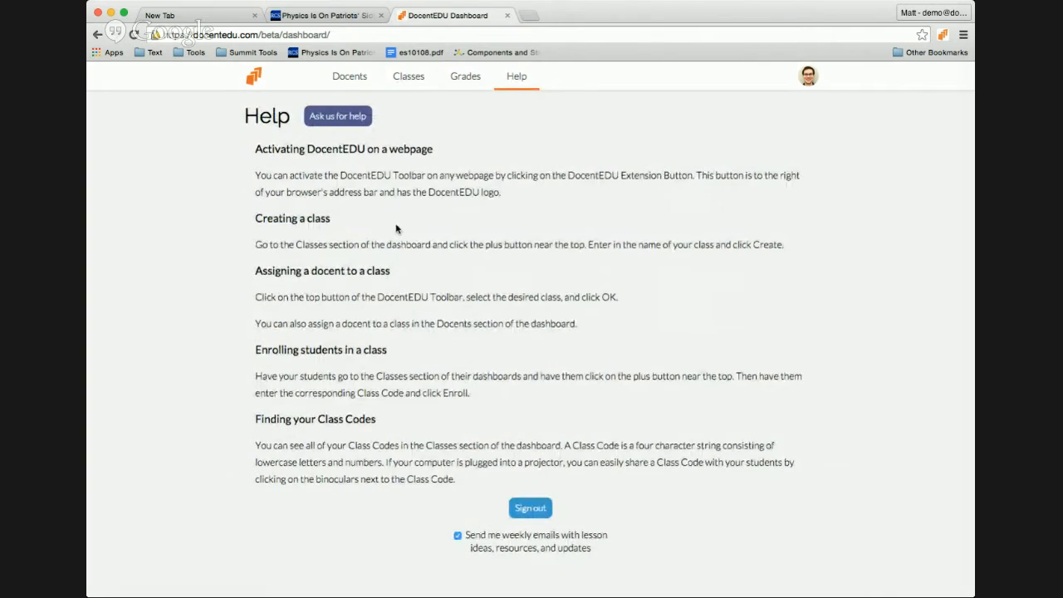
{"action": "left_click", "coordinate": [404, 83]}
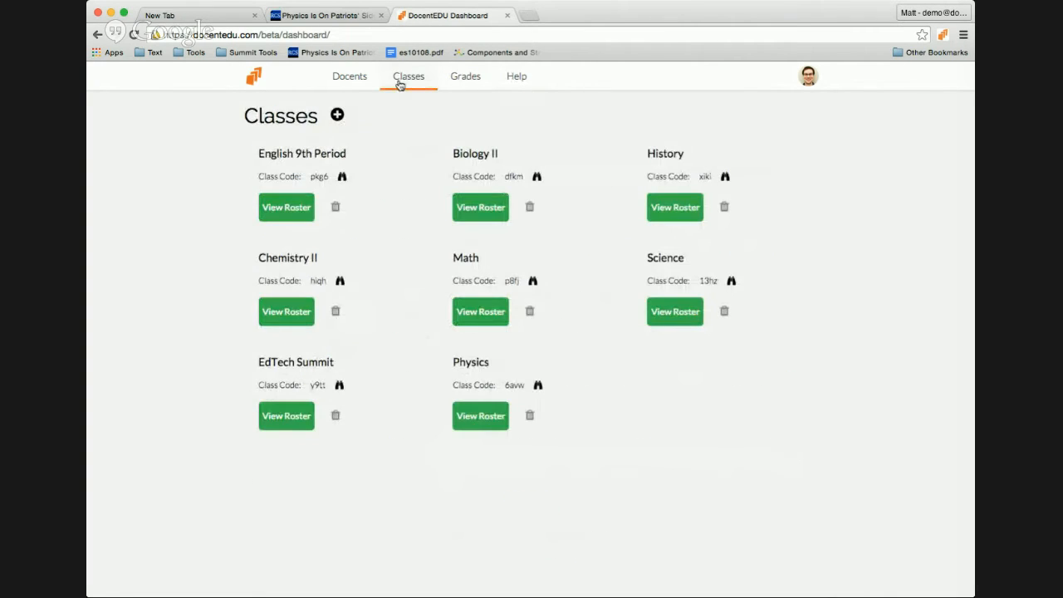
{"action": "left_click", "coordinate": [462, 78]}
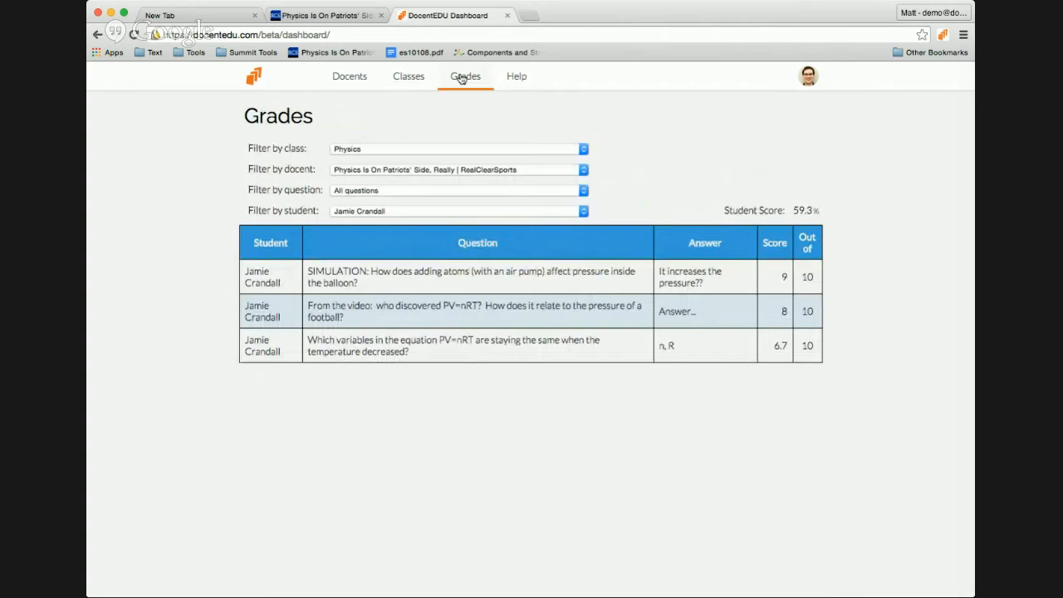
{"action": "left_click", "coordinate": [359, 80]}
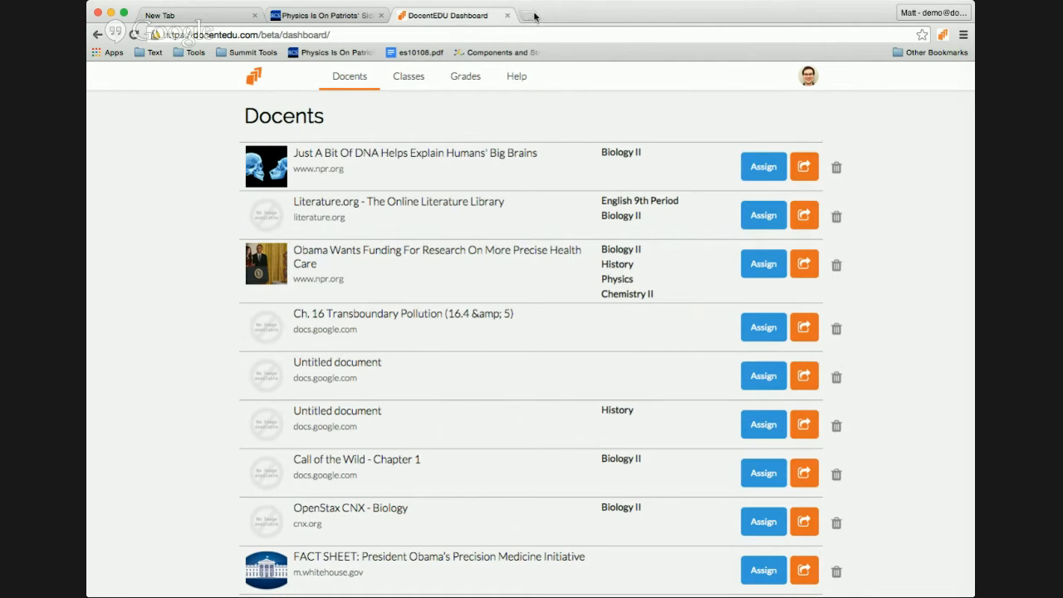
{"action": "left_click", "coordinate": [532, 16]}
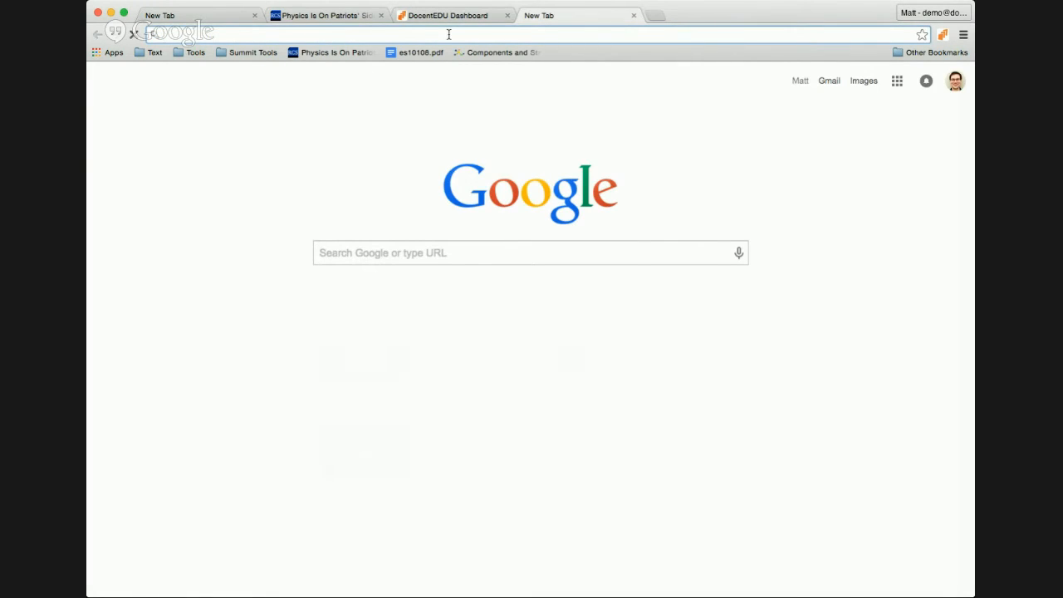
Step: Go to drive.google.com, dismiss the Google Photos notice, and open the Aerodynamics document from My Drive
{"action": "type", "text": "drive.google.com"}
{"action": "key", "text": "Return"}
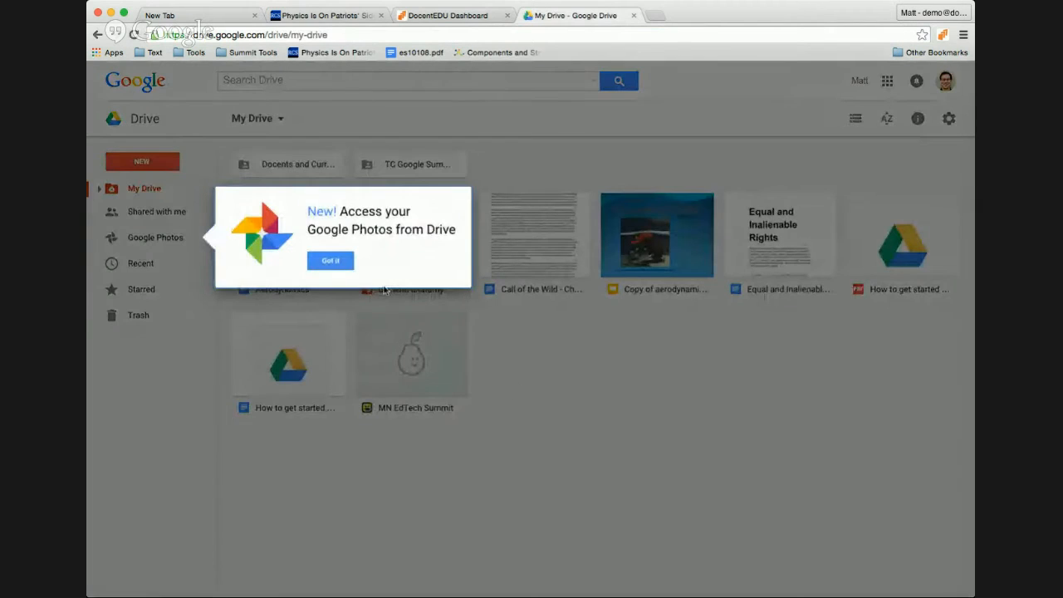
{"action": "left_click", "coordinate": [331, 261]}
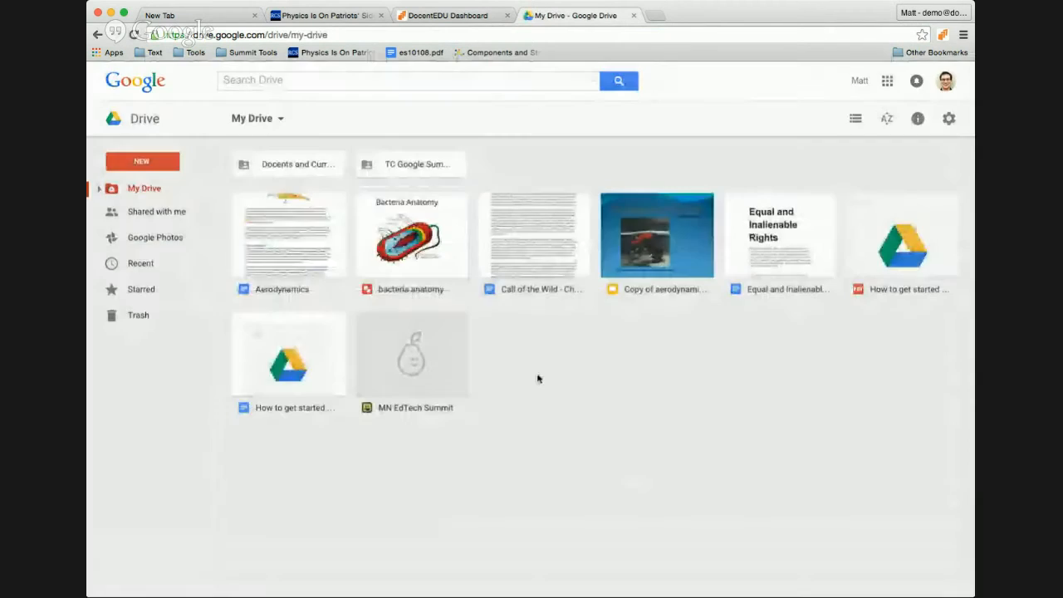
{"action": "double_click", "coordinate": [321, 254]}
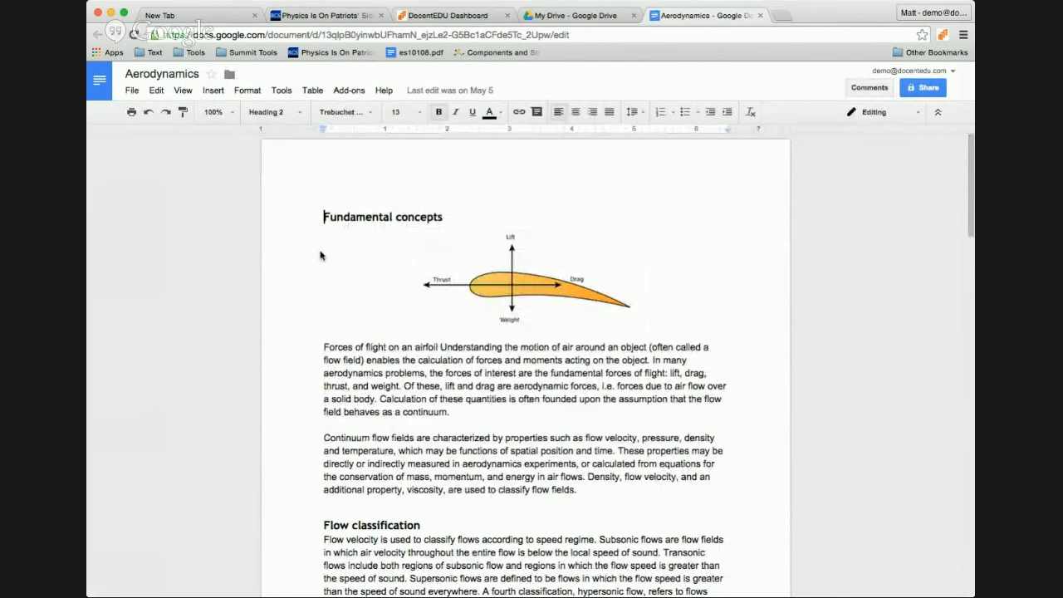
{"action": "scroll", "coordinate": [468, 369], "scroll_direction": "down", "scroll_amount": 5}
{"action": "scroll", "coordinate": [468, 369], "scroll_direction": "down", "scroll_amount": 1}
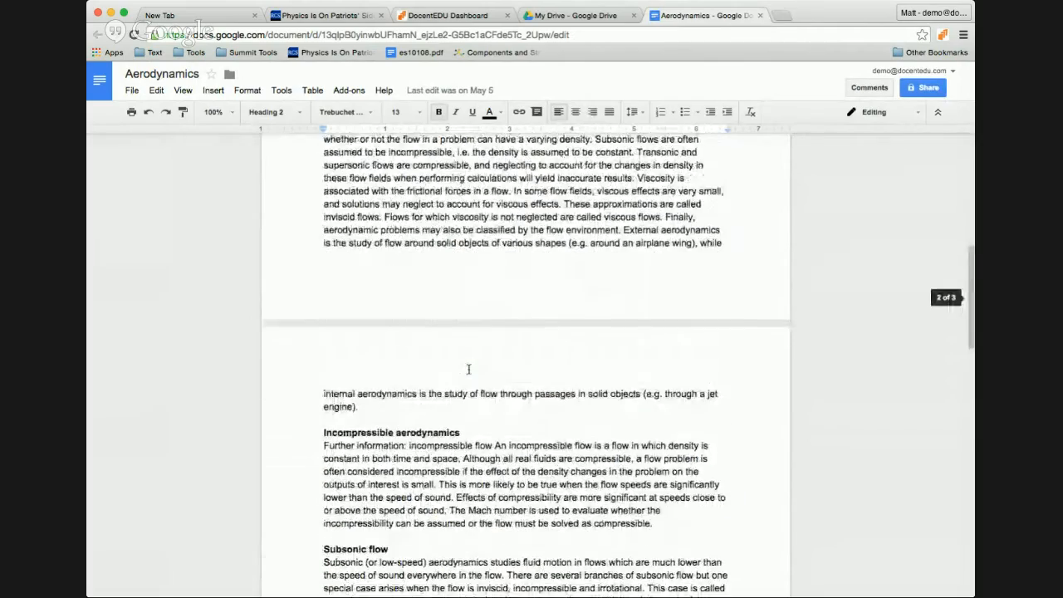
{"action": "scroll", "coordinate": [469, 369], "scroll_direction": "up", "scroll_amount": 4}
{"action": "scroll", "coordinate": [466, 374], "scroll_direction": "down", "scroll_amount": 7}
{"action": "scroll", "coordinate": [467, 377], "scroll_direction": "down", "scroll_amount": 10}
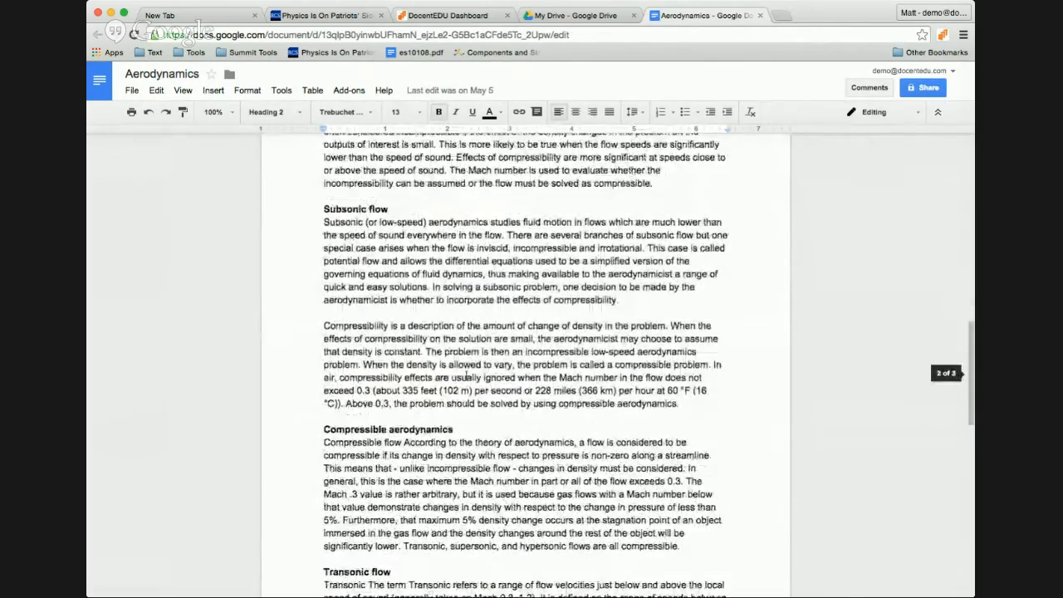
{"action": "scroll", "coordinate": [465, 378], "scroll_direction": "up", "scroll_amount": 20}
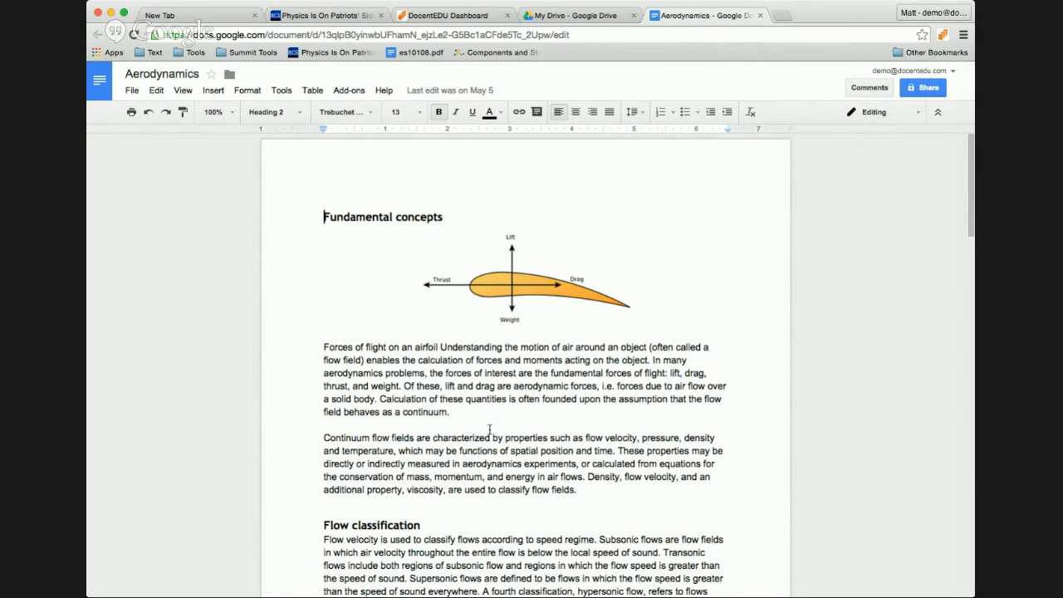
Step: Bring up the File menu's Publish to the web settings and select the published document link
{"action": "left_click", "coordinate": [127, 97]}
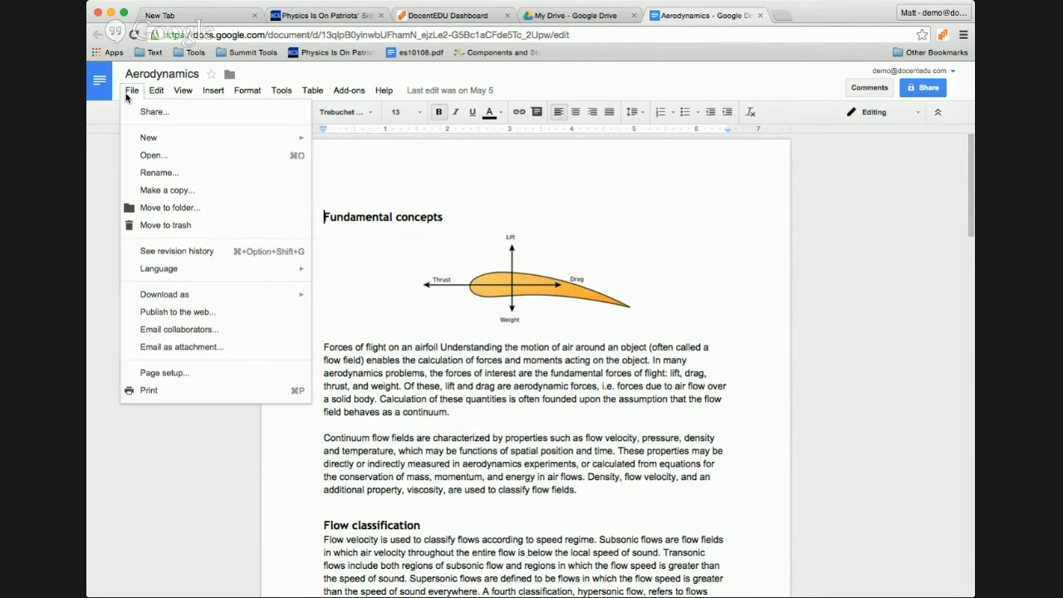
{"action": "left_click", "coordinate": [199, 318]}
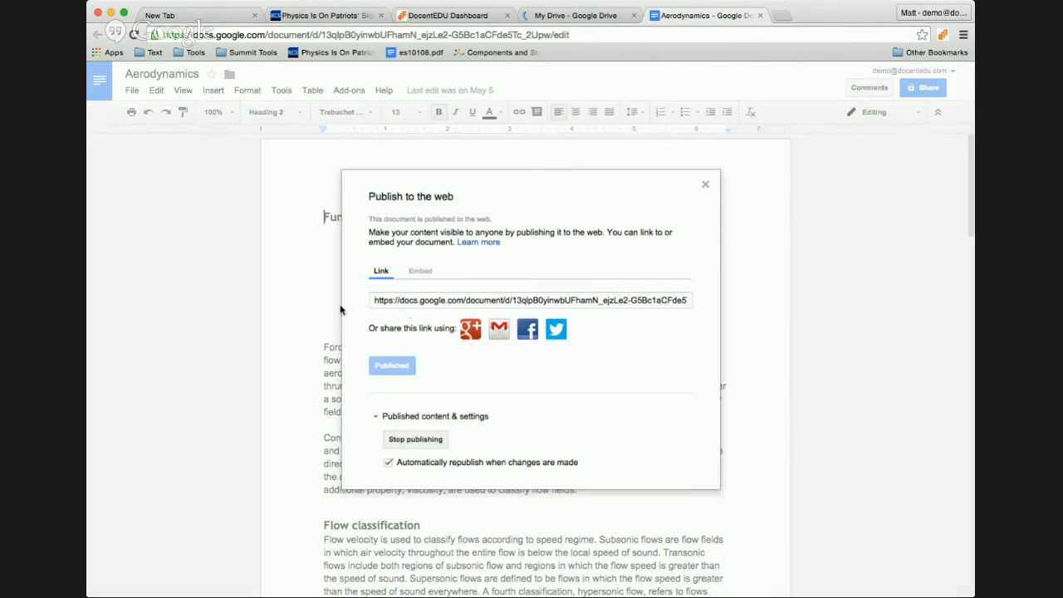
{"action": "left_click", "coordinate": [420, 302]}
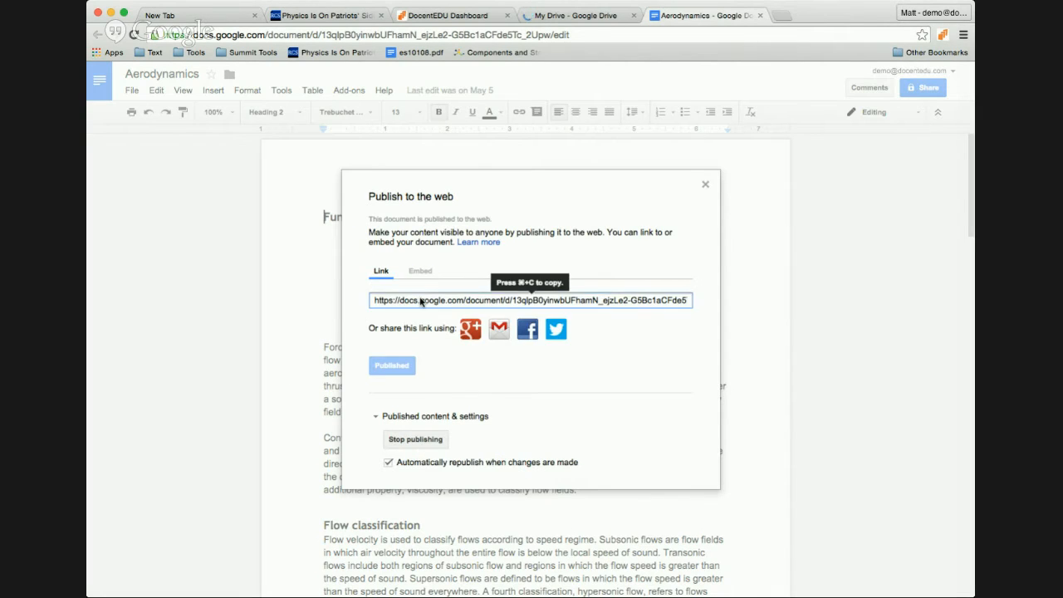
{"action": "triple_click", "coordinate": [488, 305]}
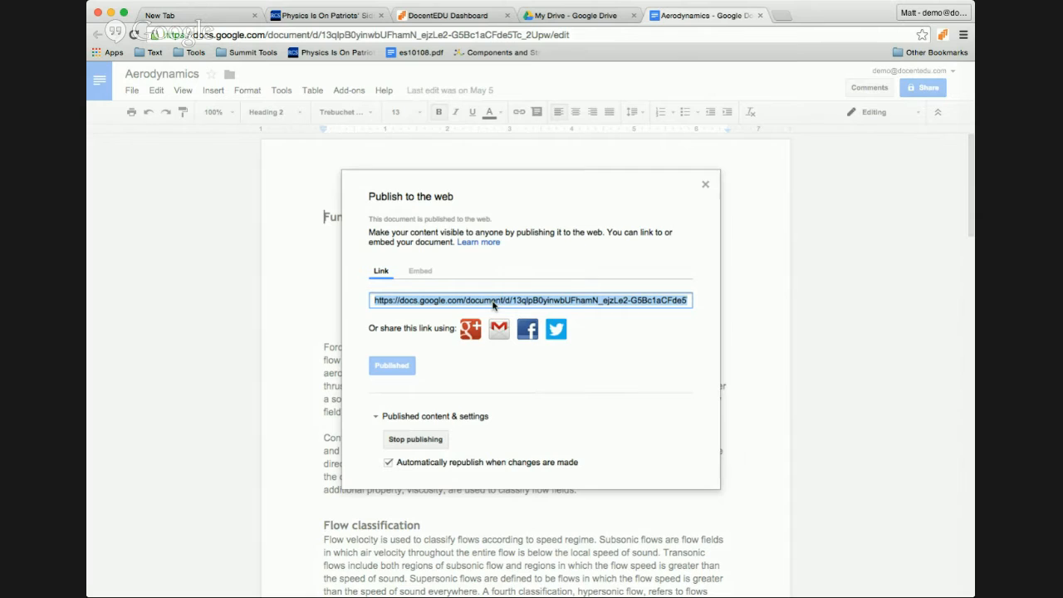
Step: Copy the published link and load it in a new browser tab
{"action": "key", "text": "super+t"}
{"action": "type", "text": "https://docs.google.com/document/d/13qlpB0yinwbUFhamN_ejzLe2-G5Bc1aCFde5Tc_2Upw/pub"}
{"action": "key", "text": "Return"}
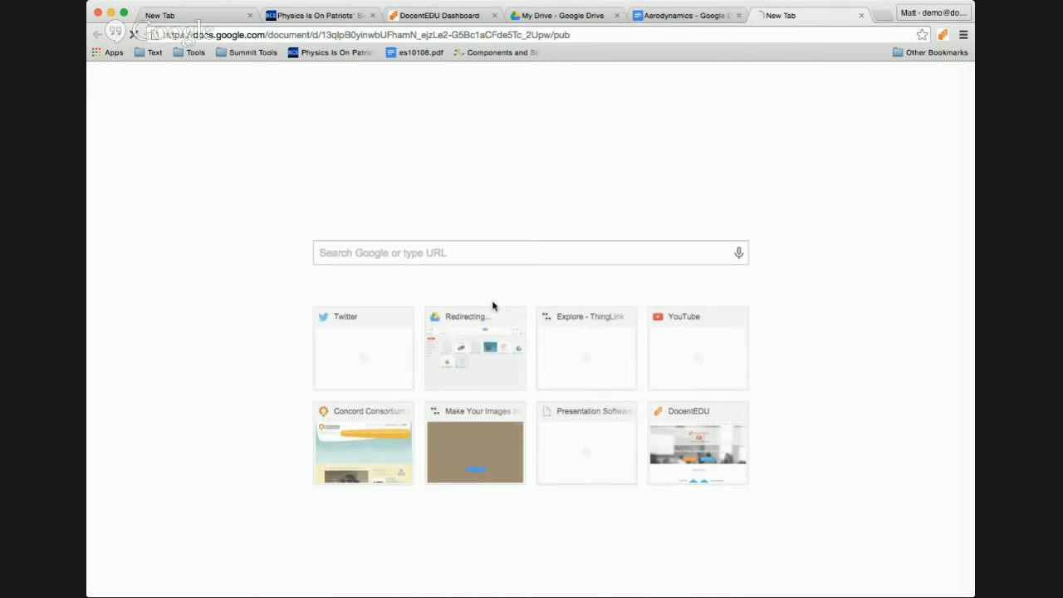
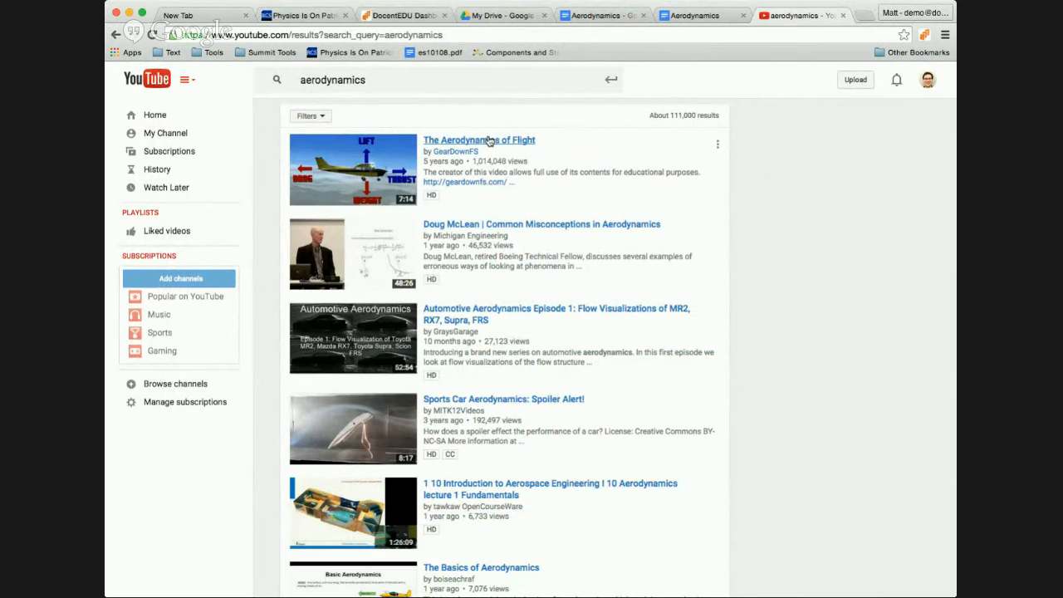
Step: Pause The Aerodynamics of Flight at 0:42, select its web address, and return to the Aerodynamics document
{"action": "left_click", "coordinate": [489, 141]}
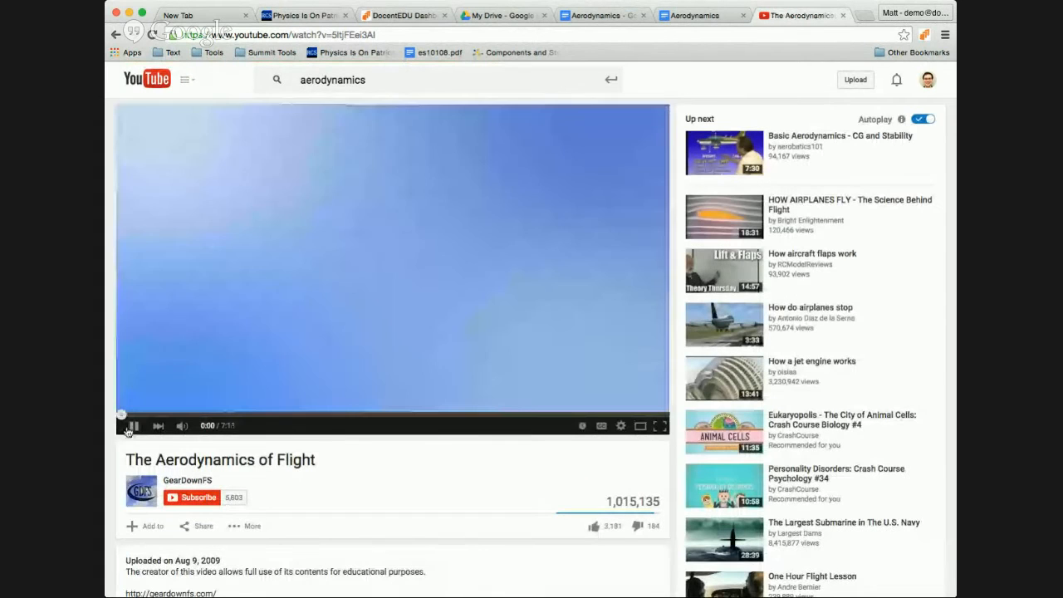
{"action": "left_click", "coordinate": [172, 414]}
{"action": "left_click", "coordinate": [133, 426]}
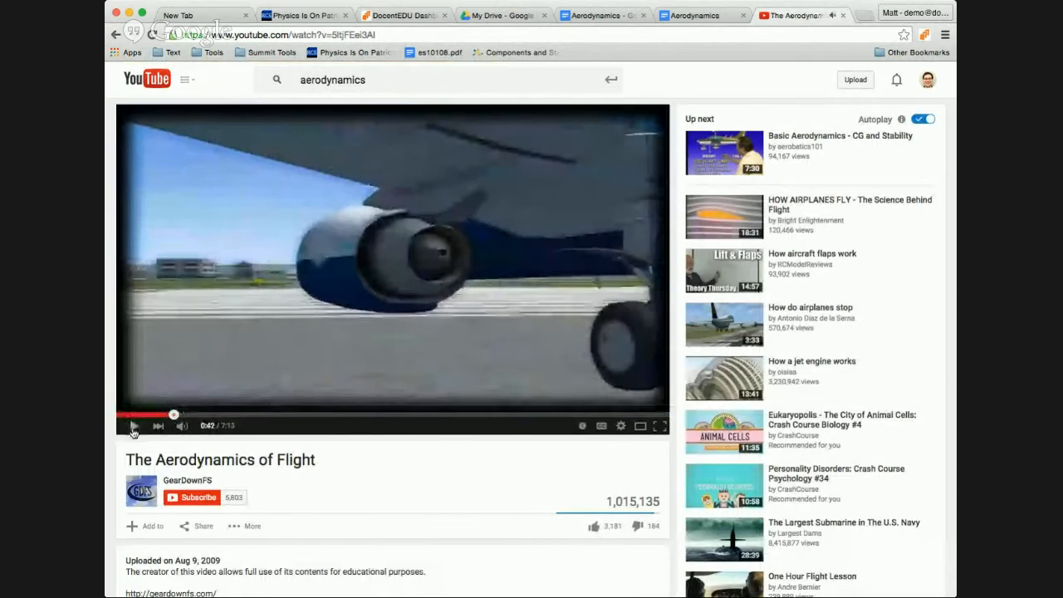
{"action": "left_click", "coordinate": [262, 35]}
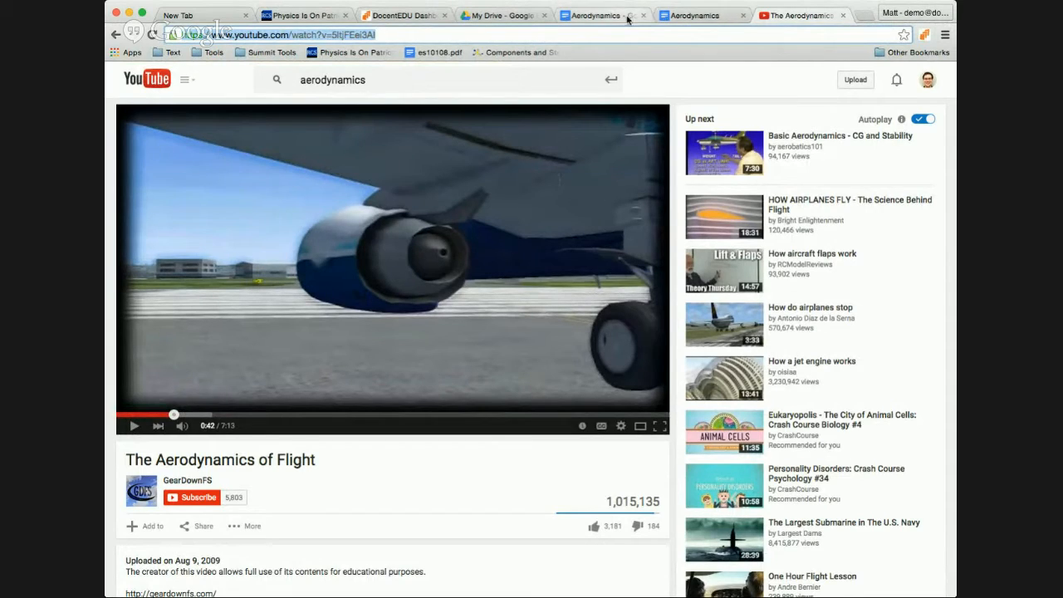
{"action": "left_click", "coordinate": [675, 20]}
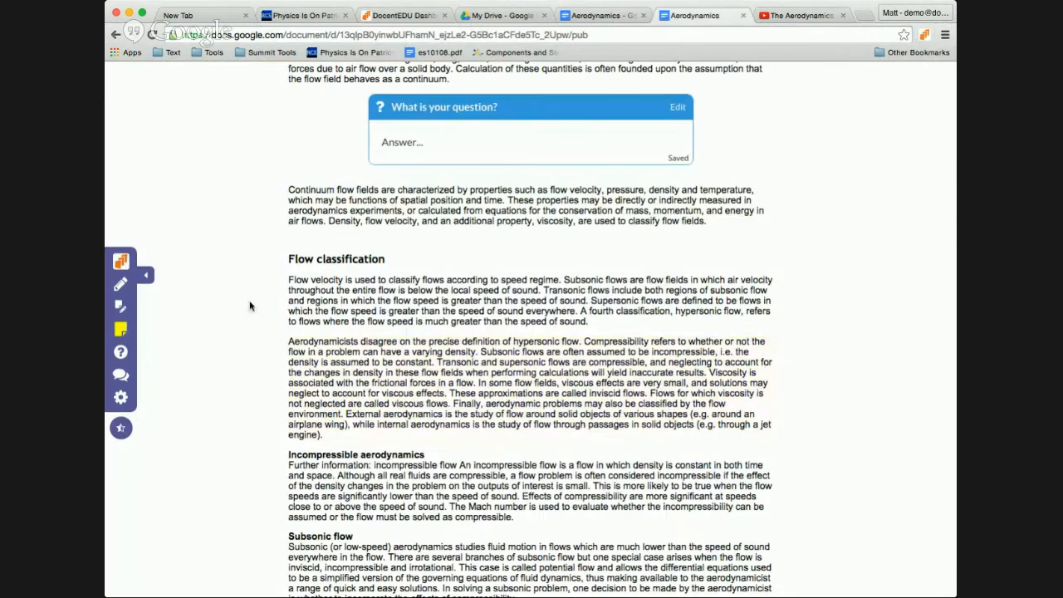
Step: Embed The Aerodynamics of Flight link in a sticky note under the hypersonic-flow paragraph, then go to es10108.pdf
{"action": "scroll", "coordinate": [273, 279], "scroll_direction": "up", "scroll_amount": 2}
{"action": "scroll", "coordinate": [269, 277], "scroll_direction": "down", "scroll_amount": 3}
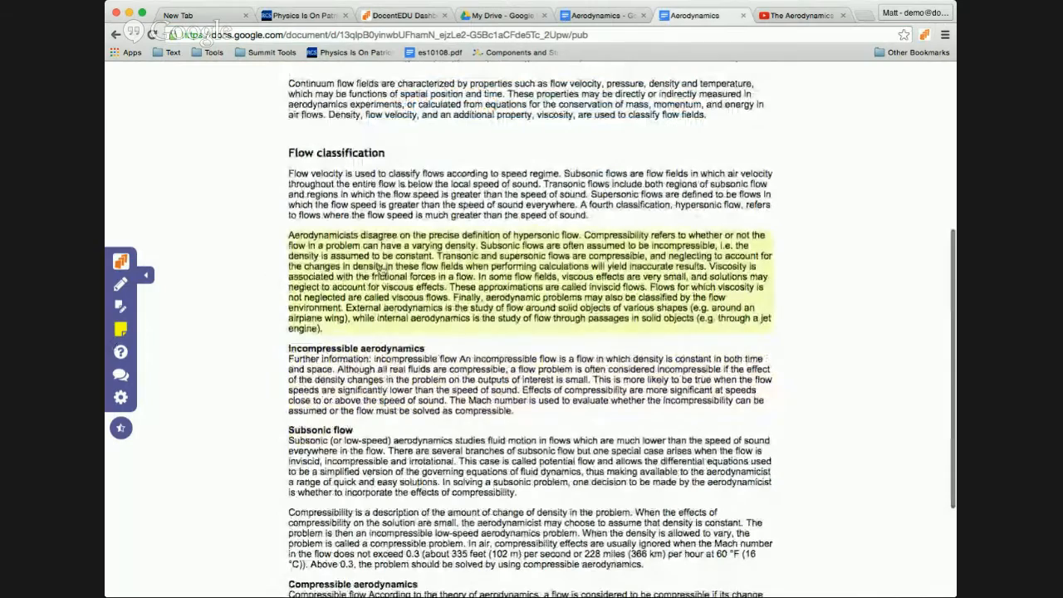
{"action": "left_click", "coordinate": [376, 309]}
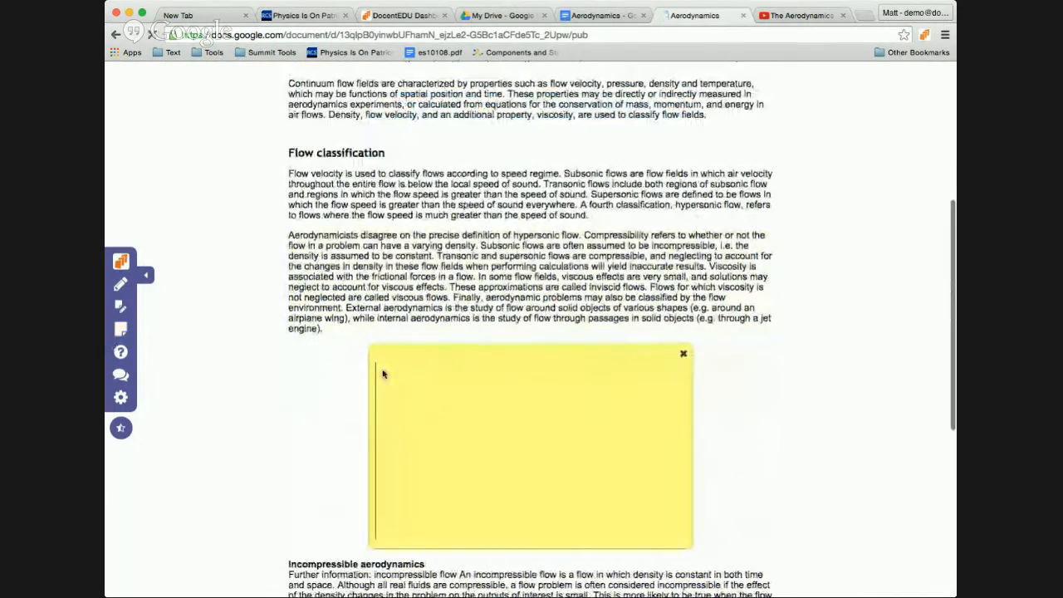
{"action": "scroll", "coordinate": [309, 357], "scroll_direction": "down", "scroll_amount": 3}
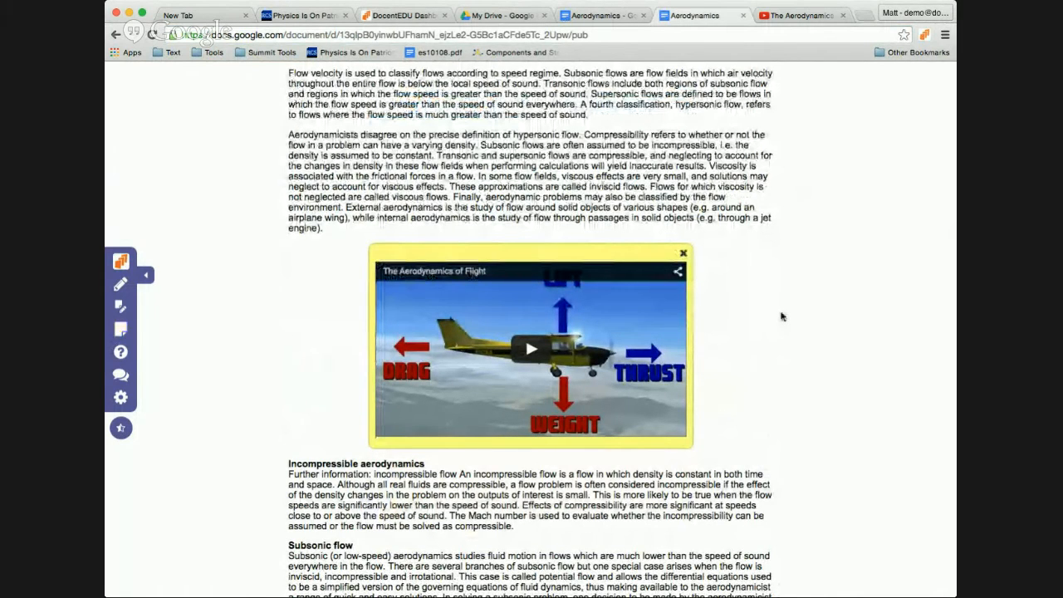
{"action": "scroll", "coordinate": [768, 241], "scroll_direction": "down", "scroll_amount": 1}
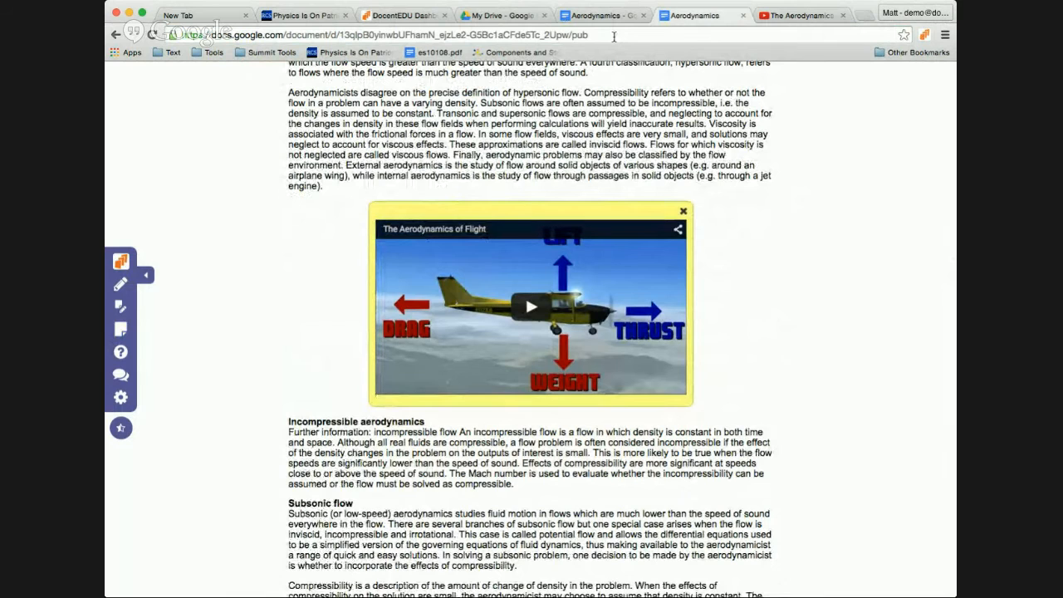
{"action": "left_click", "coordinate": [810, 15]}
{"action": "left_click", "coordinate": [436, 54]}
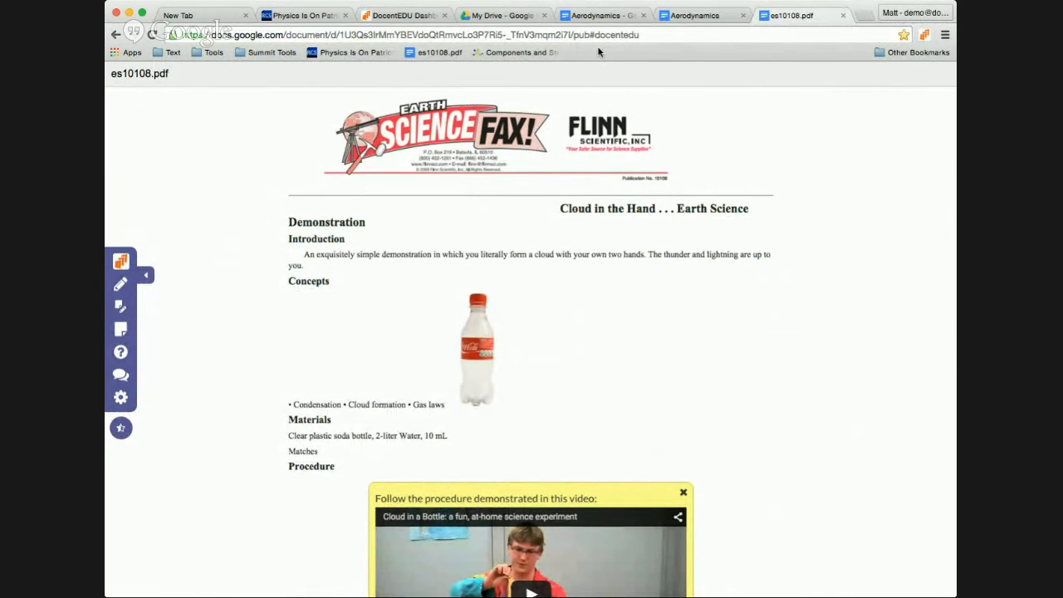
Step: Resize the browser window and scroll through es10108.pdf's video note, tips prompt and fluorescent-light question
{"action": "scroll", "coordinate": [754, 280], "scroll_direction": "down", "scroll_amount": 3}
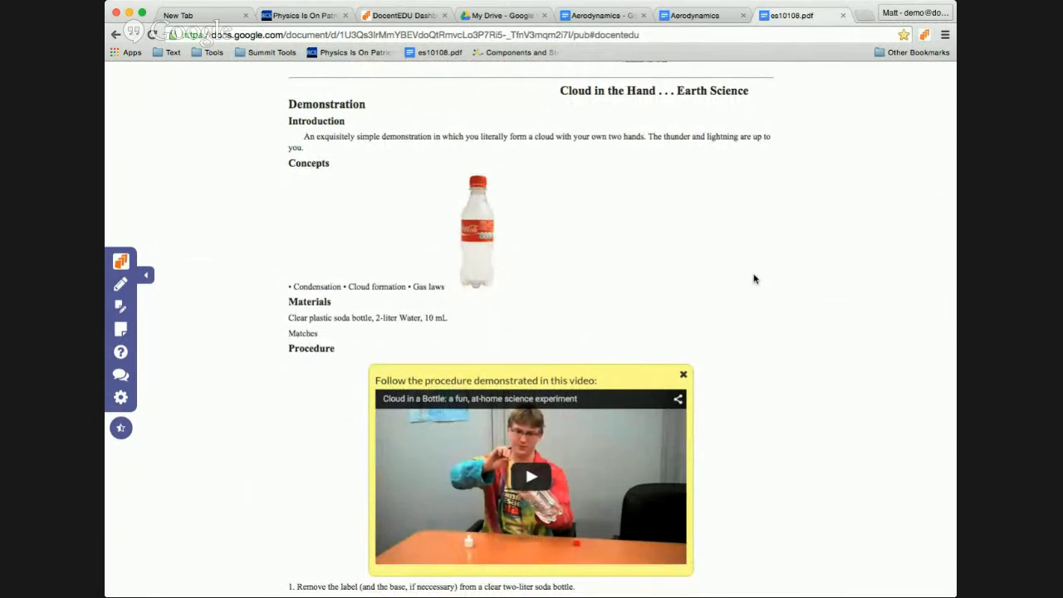
{"action": "scroll", "coordinate": [754, 280], "scroll_direction": "up", "scroll_amount": 3}
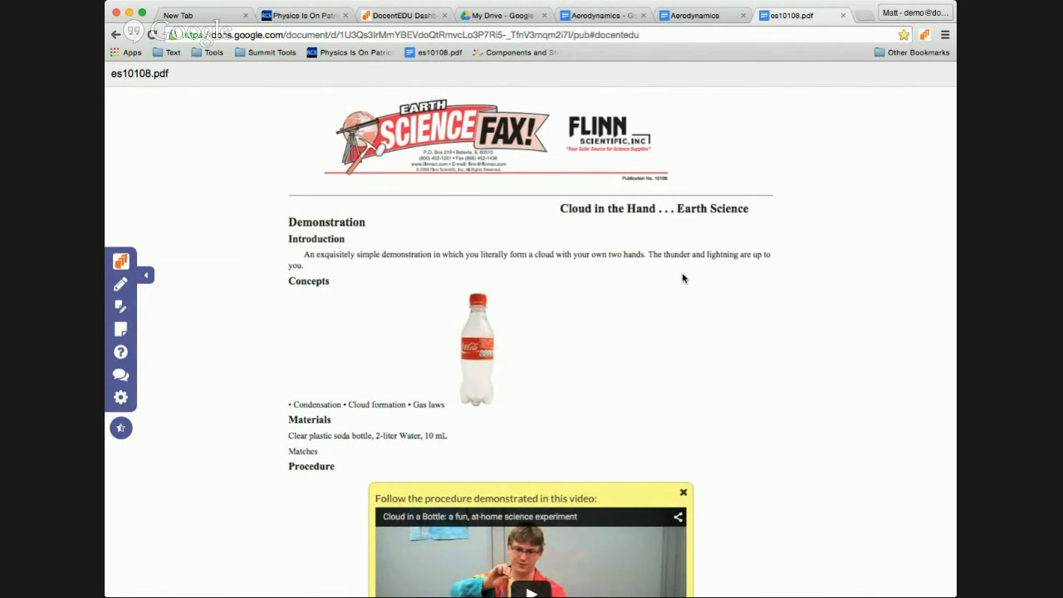
{"action": "scroll", "coordinate": [682, 278], "scroll_direction": "down", "scroll_amount": 4}
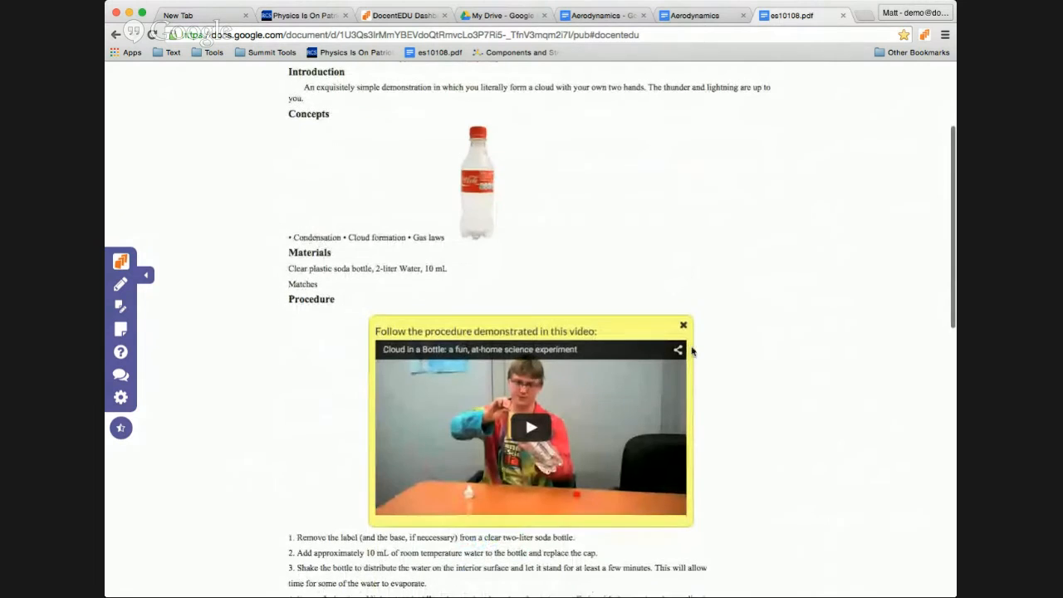
{"action": "scroll", "coordinate": [683, 278], "scroll_direction": "up", "scroll_amount": 2}
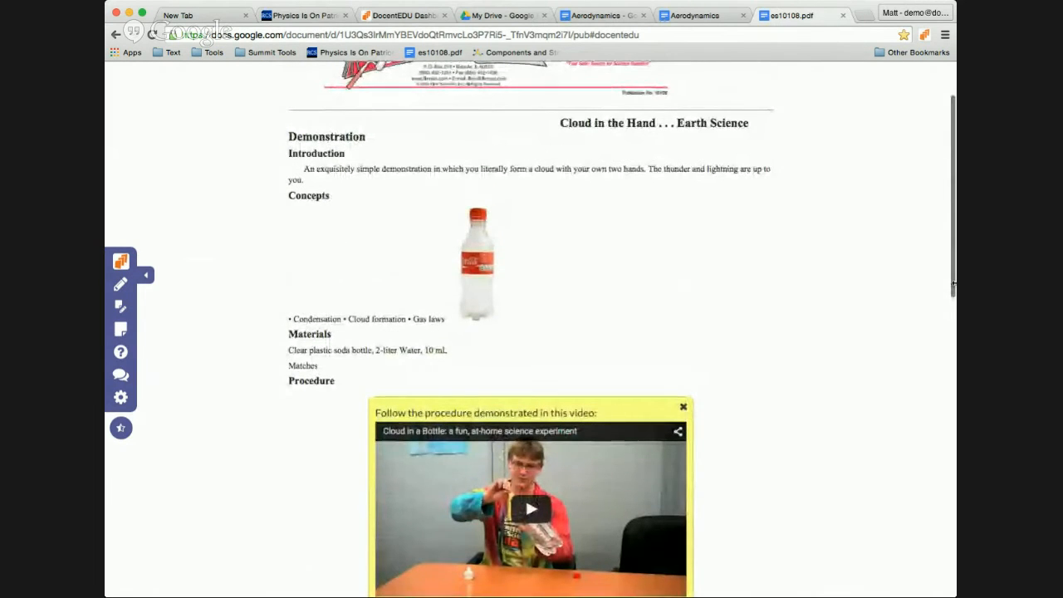
{"action": "mouse_move", "coordinate": [954, 288]}
{"action": "left_mouse_down"}
{"action": "mouse_move", "coordinate": [613, 285]}
{"action": "mouse_move", "coordinate": [967, 282]}
{"action": "left_mouse_up"}
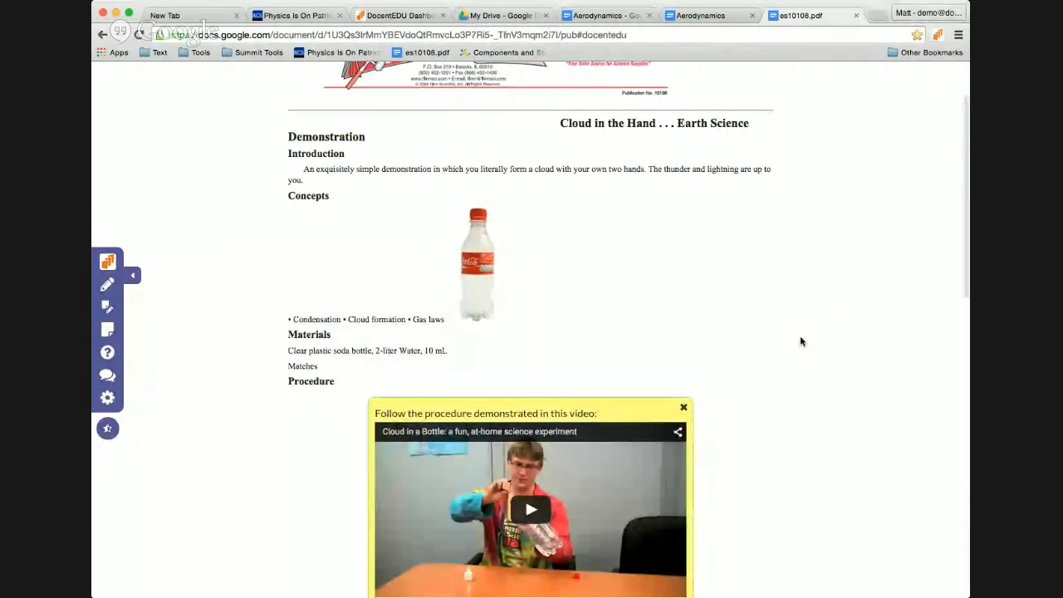
{"action": "scroll", "coordinate": [801, 341], "scroll_direction": "down", "scroll_amount": 3}
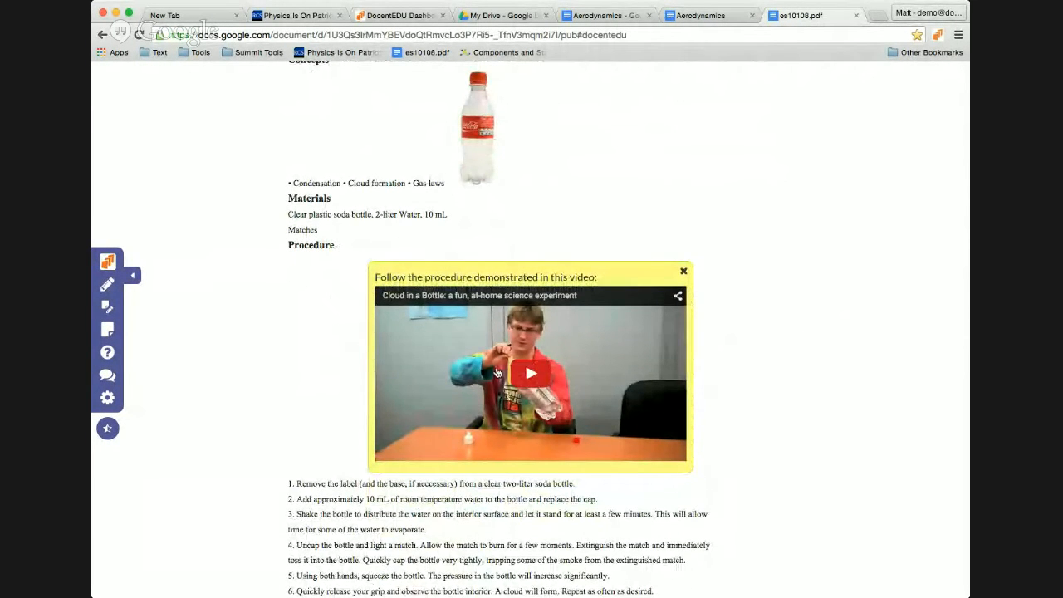
{"action": "scroll", "coordinate": [402, 328], "scroll_direction": "down", "scroll_amount": 4}
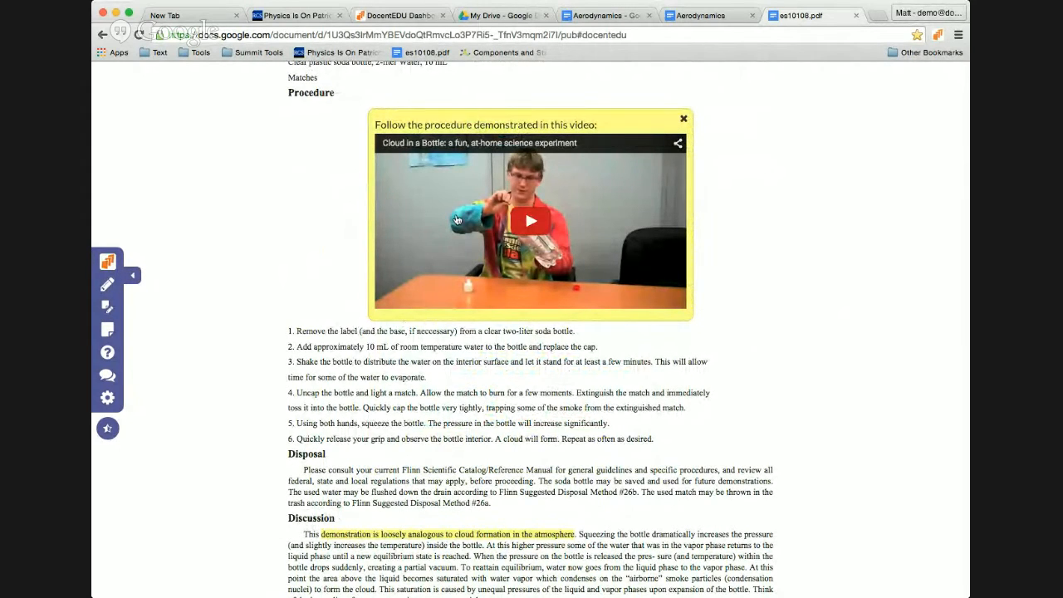
{"action": "scroll", "coordinate": [514, 390], "scroll_direction": "down", "scroll_amount": 5}
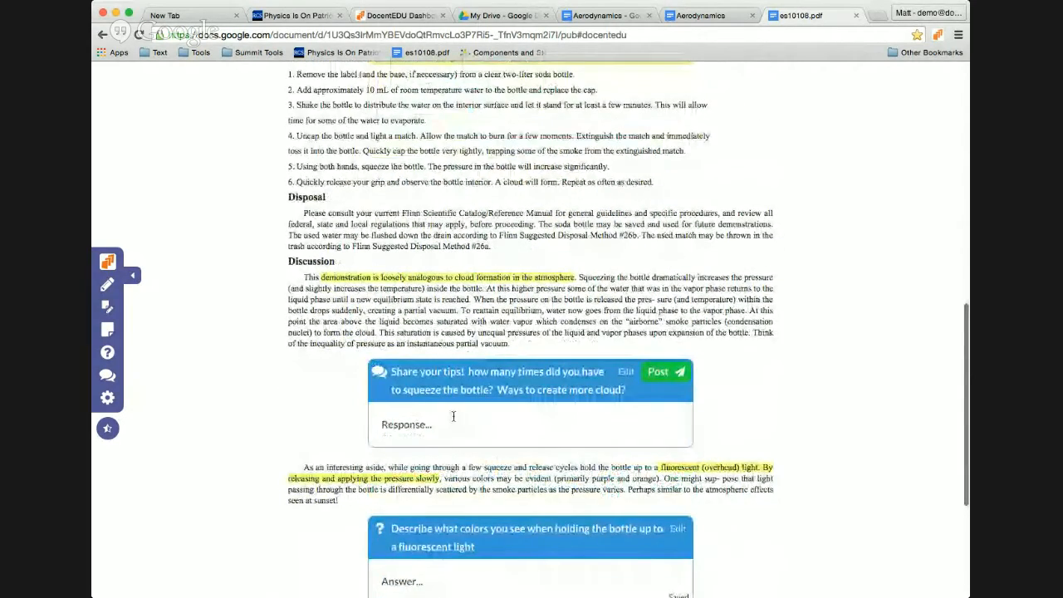
{"action": "scroll", "coordinate": [448, 416], "scroll_direction": "down", "scroll_amount": 3}
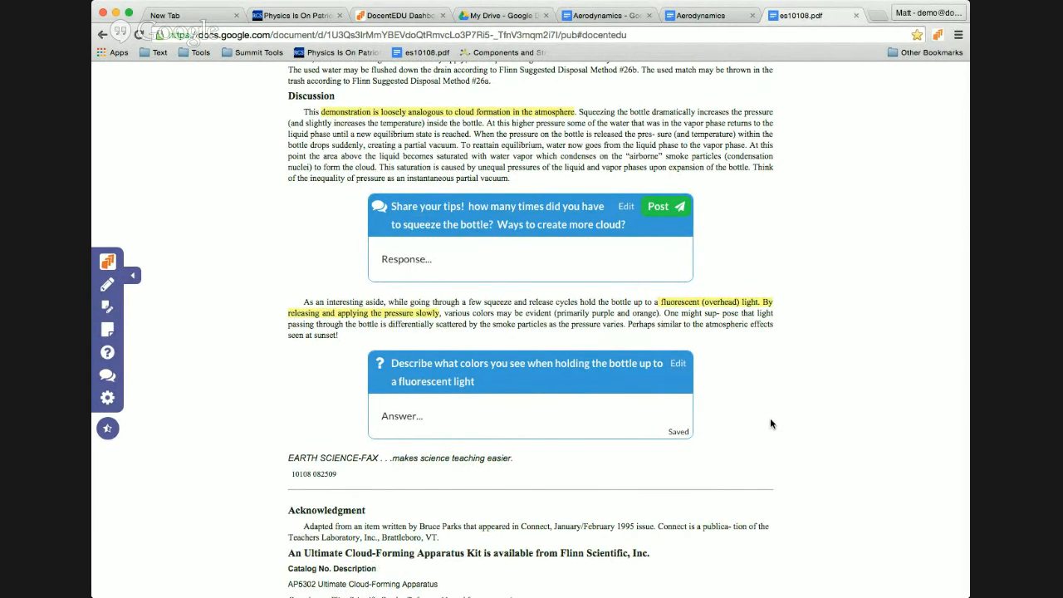
{"action": "scroll", "coordinate": [770, 424], "scroll_direction": "up", "scroll_amount": 15}
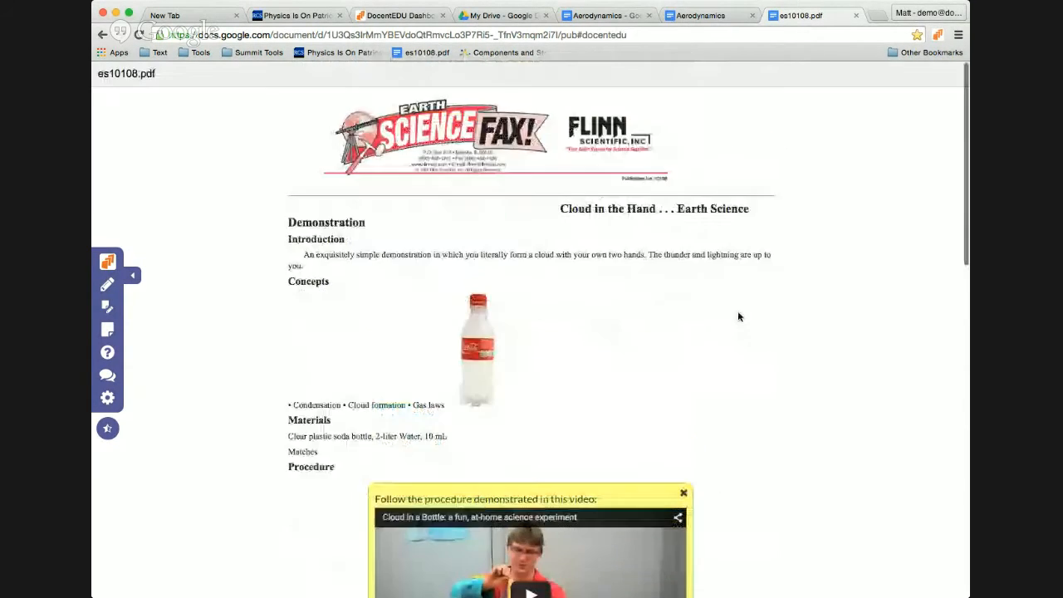
Step: Select the es10108.pdf docent URL, then scroll through its procedure steps and Discussion prompts
{"action": "left_click", "coordinate": [563, 36]}
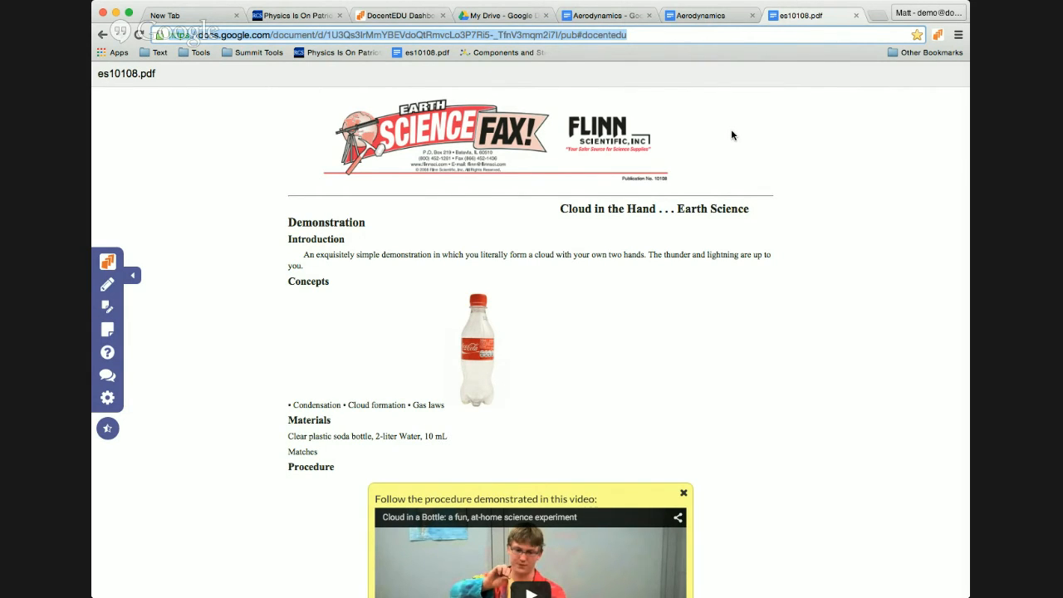
{"action": "scroll", "coordinate": [730, 134], "scroll_direction": "down", "scroll_amount": 3}
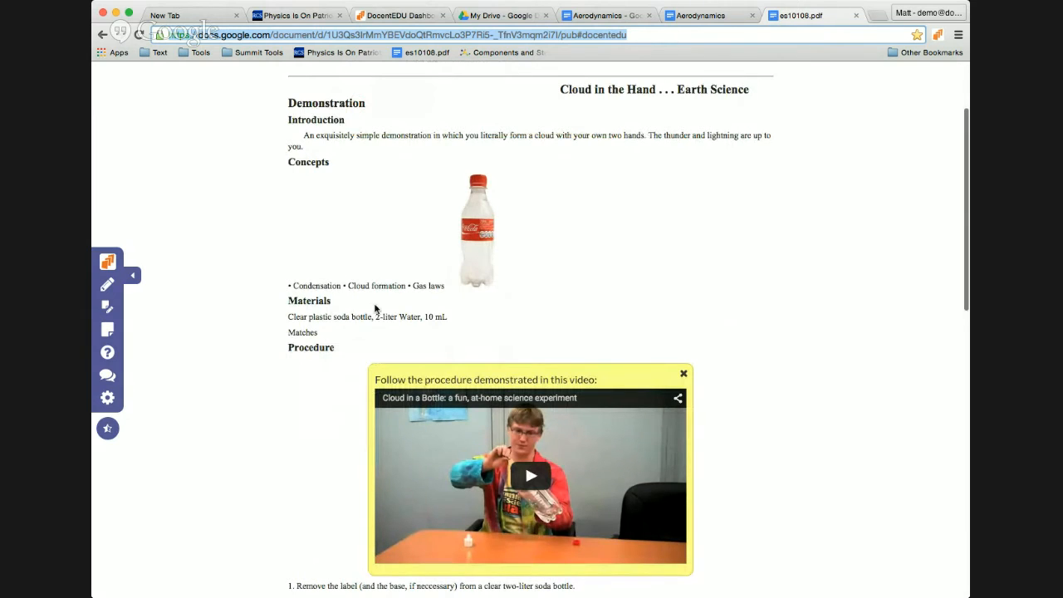
{"action": "scroll", "coordinate": [366, 316], "scroll_direction": "down", "scroll_amount": 3}
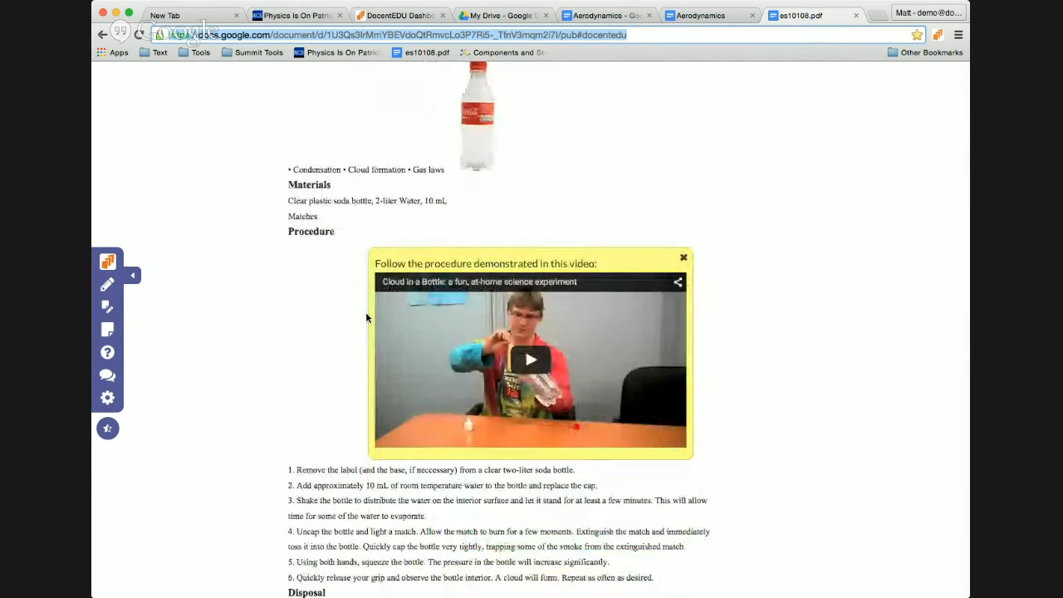
{"action": "scroll", "coordinate": [366, 317], "scroll_direction": "down", "scroll_amount": 7}
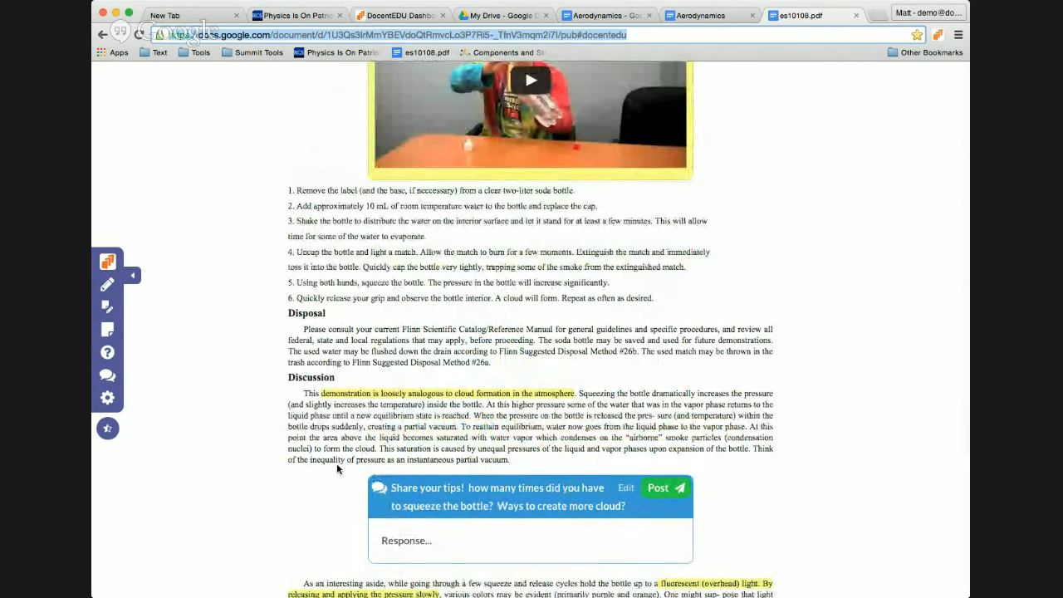
{"action": "scroll", "coordinate": [336, 469], "scroll_direction": "down", "scroll_amount": 5}
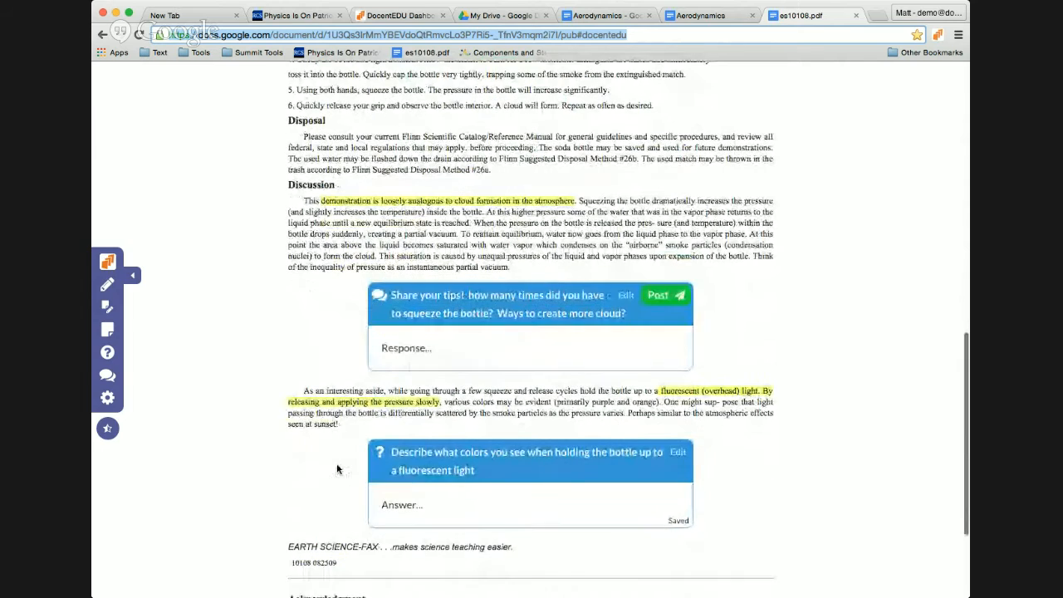
{"action": "scroll", "coordinate": [337, 469], "scroll_direction": "up", "scroll_amount": 3}
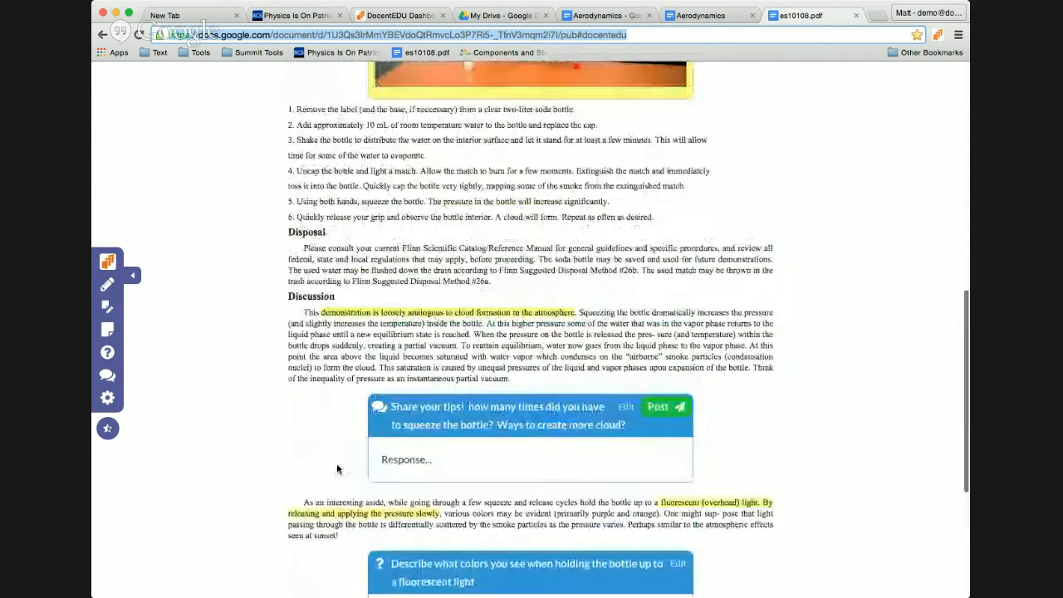
{"action": "scroll", "coordinate": [336, 469], "scroll_direction": "up", "scroll_amount": 2}
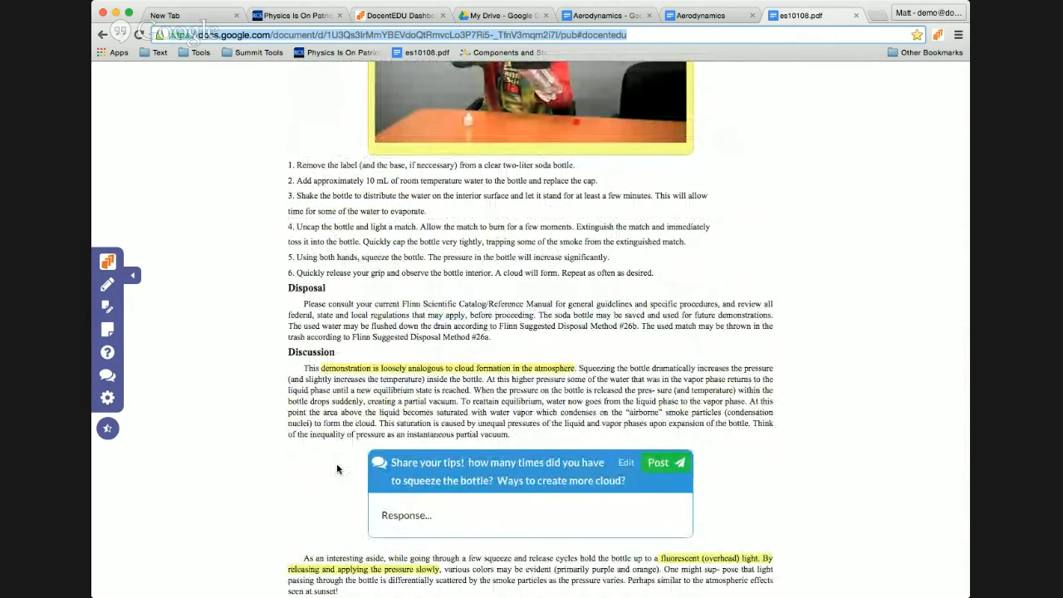
{"action": "scroll", "coordinate": [336, 469], "scroll_direction": "up", "scroll_amount": 1}
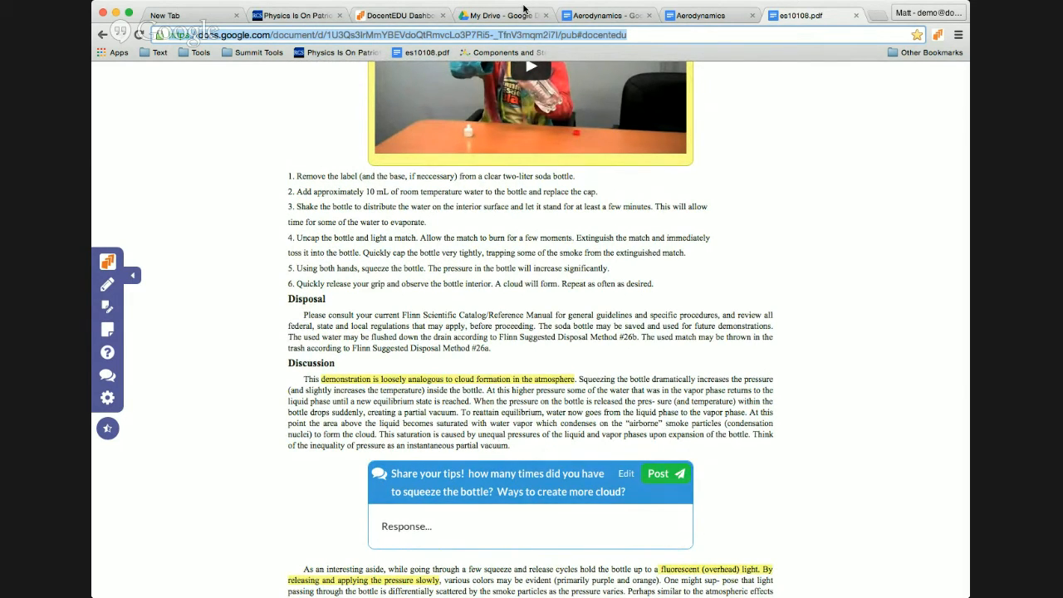
{"action": "scroll", "coordinate": [504, 222], "scroll_direction": "up", "scroll_amount": 3}
Step: Play the Cloud in a Bottle video, scrub to 0:13 and back to 0:05, then switch to the student's window
{"action": "left_click", "coordinate": [503, 221]}
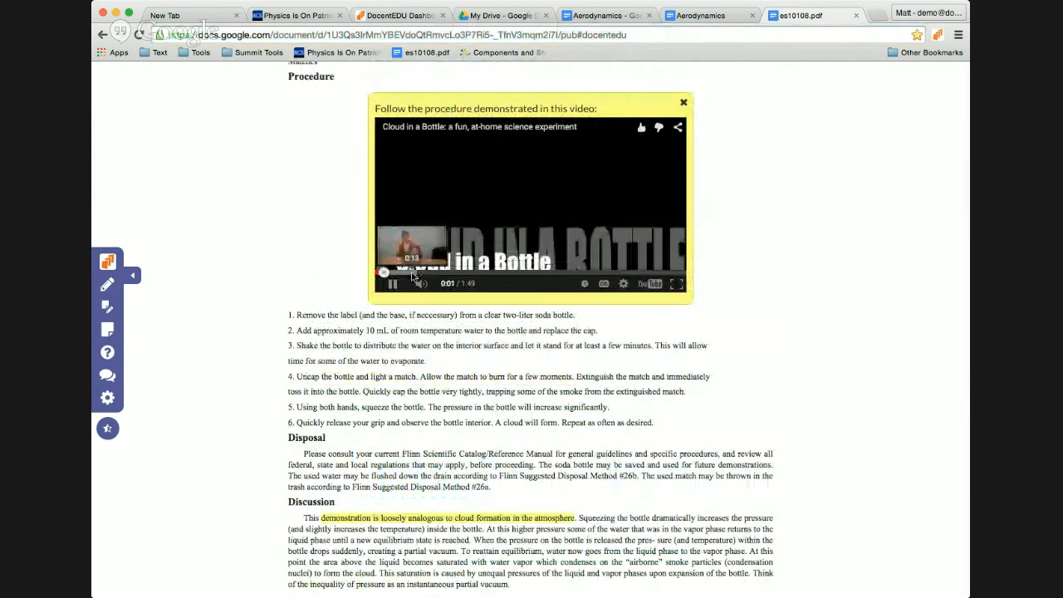
{"action": "left_click", "coordinate": [413, 274]}
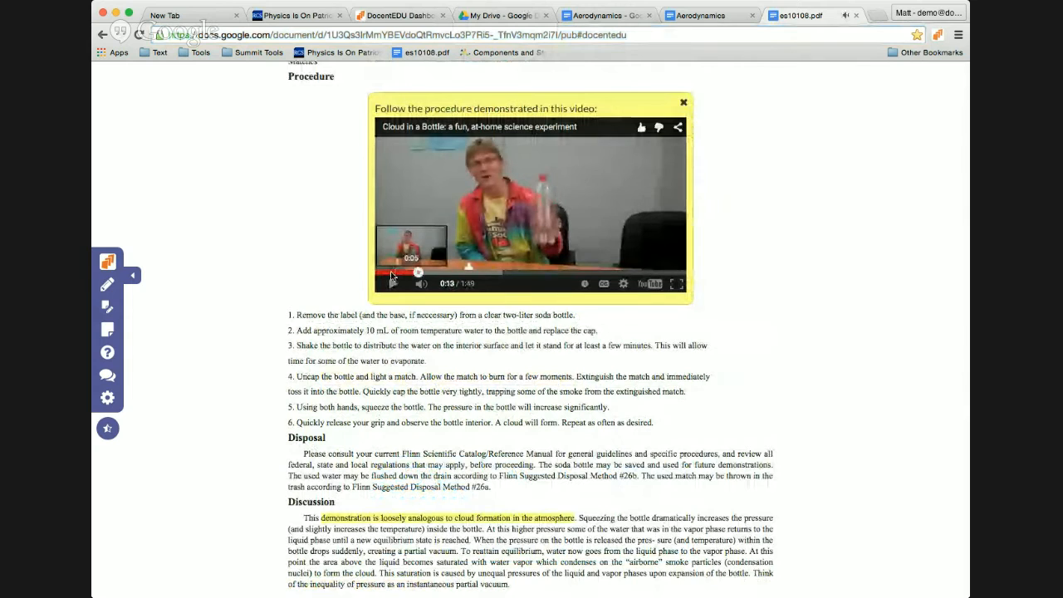
{"action": "left_click", "coordinate": [392, 274]}
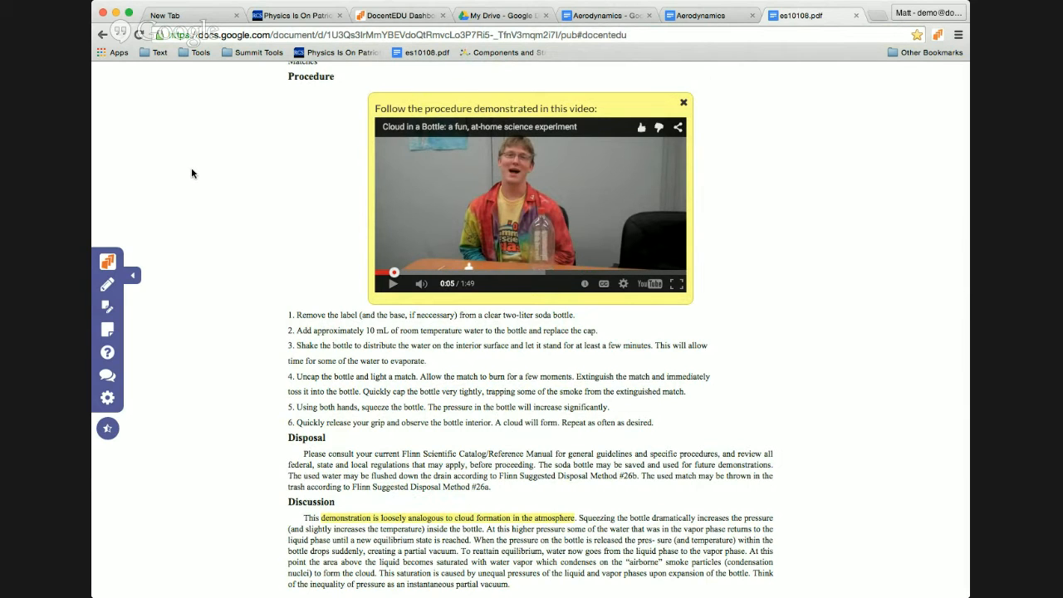
{"action": "key", "text": "super+Tab"}
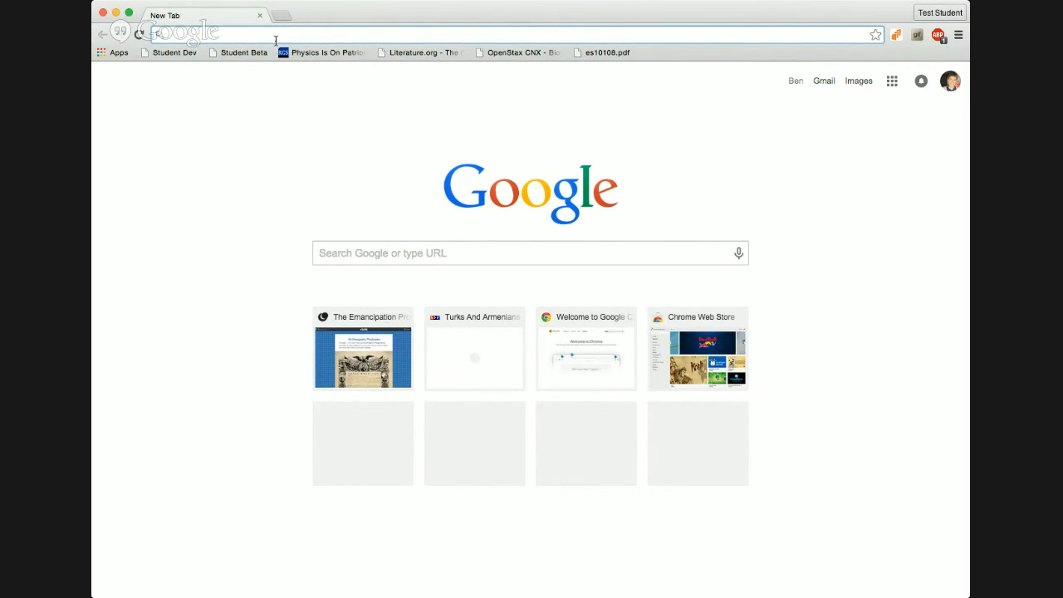
Step: Load docentedu.com in the student's browser and choose Sign up as a Student
{"action": "type", "text": "docentedu.com/beta/dashboard/"}
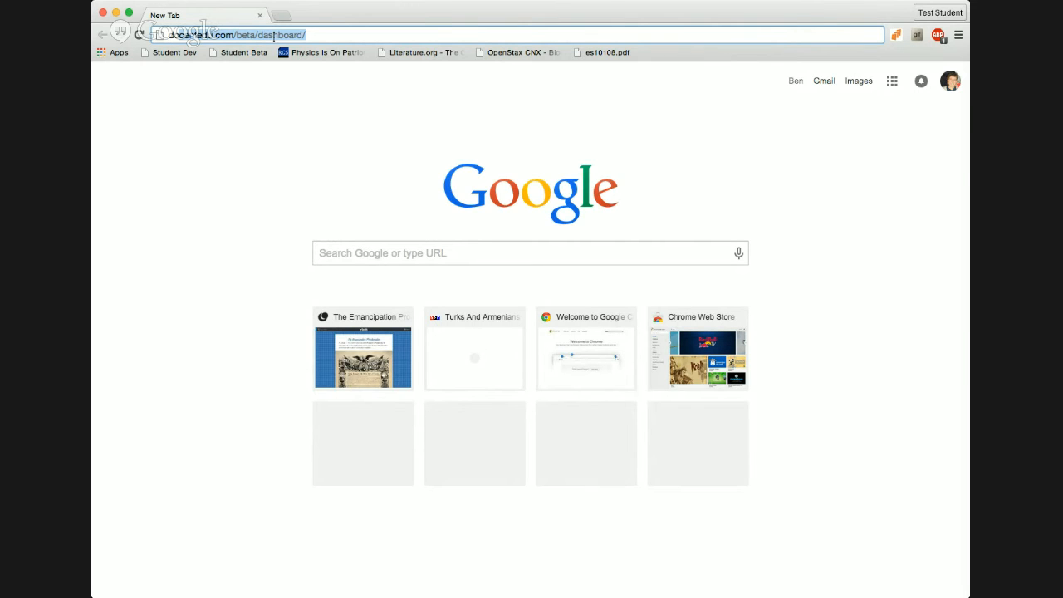
{"action": "key", "text": "Return"}
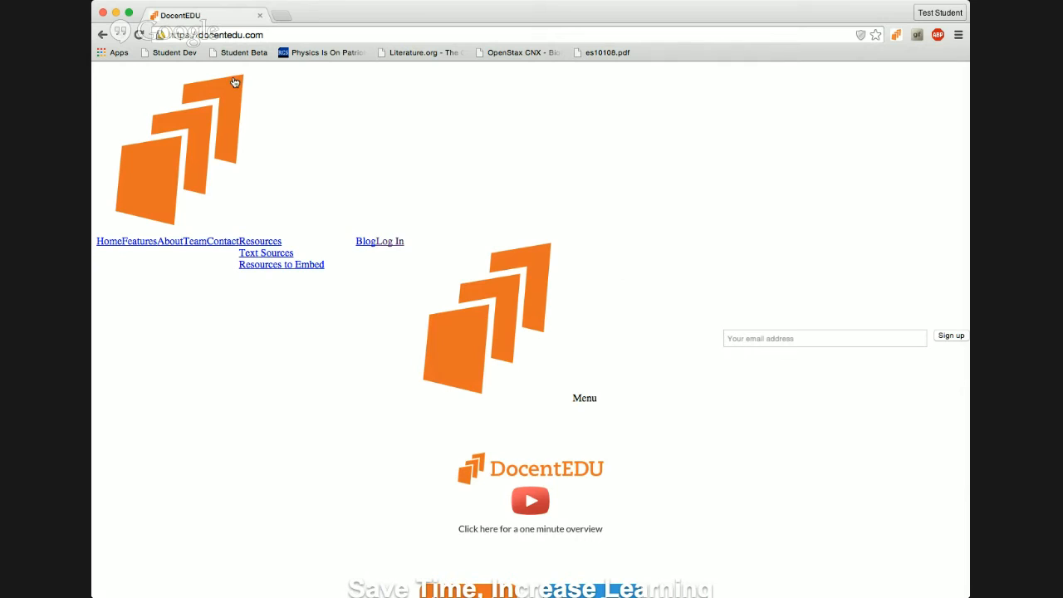
{"action": "left_click_drag", "start_coordinate": [200, 34], "coordinate": [169, 35]}
{"action": "key", "text": "BackSpace"}
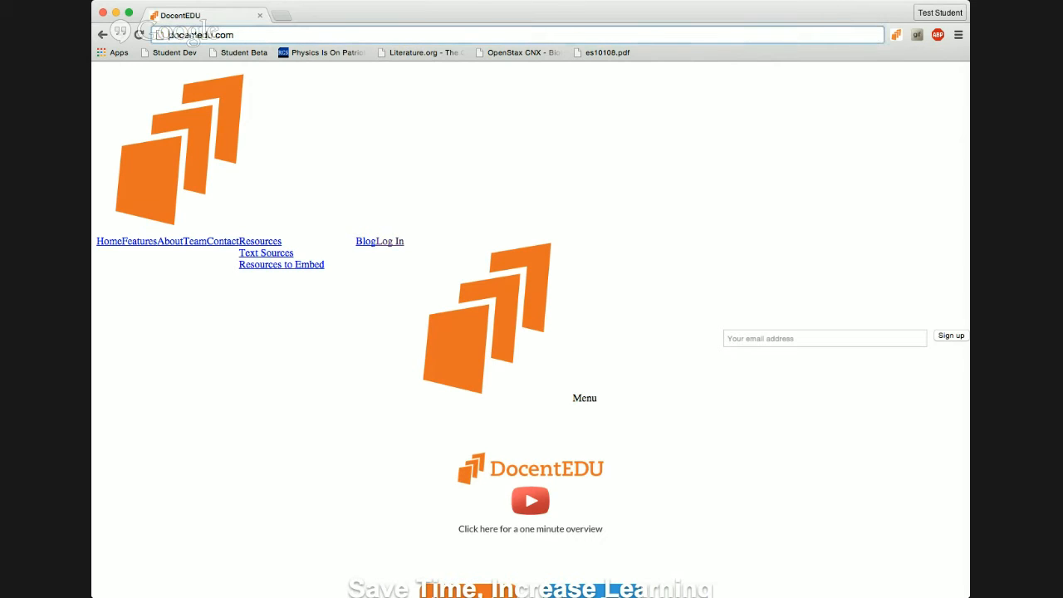
{"action": "key", "text": "Return"}
{"action": "left_click", "coordinate": [212, 35]}
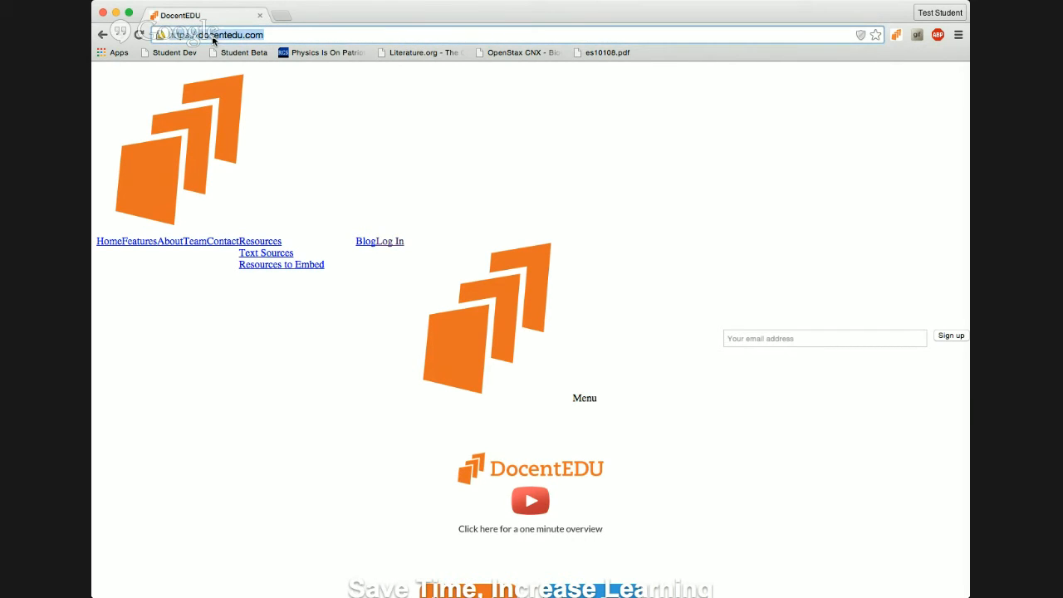
{"action": "key", "text": "Return"}
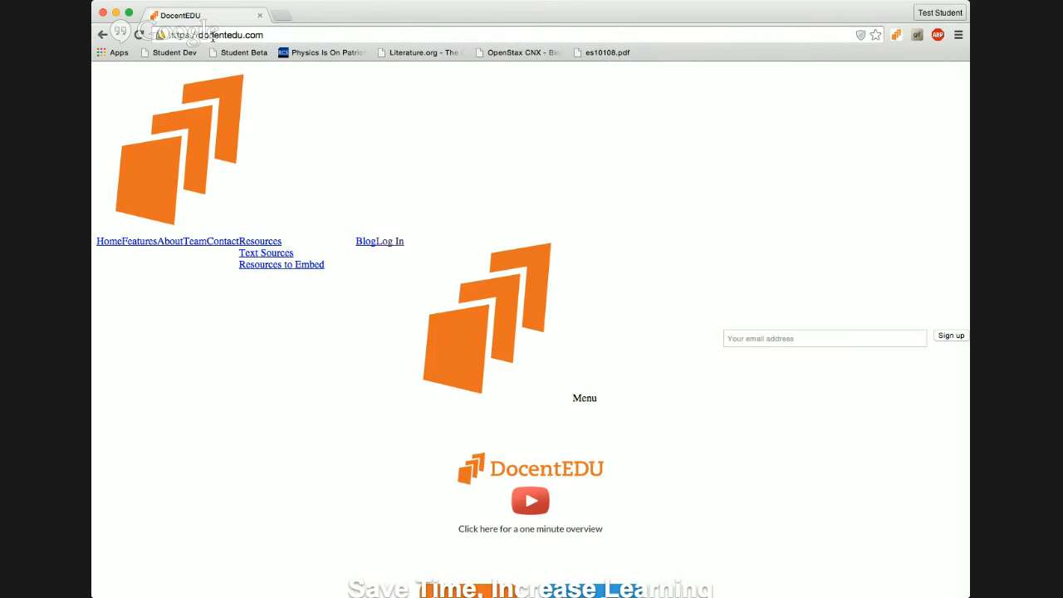
{"action": "left_click", "coordinate": [212, 35]}
{"action": "left_click", "coordinate": [186, 33]}
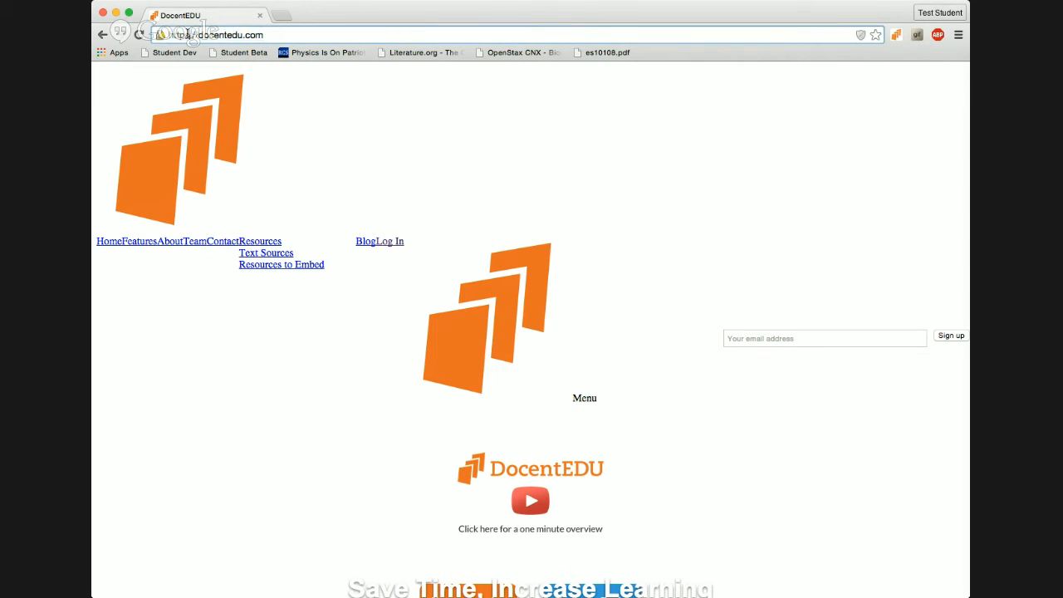
{"action": "key", "text": "Return"}
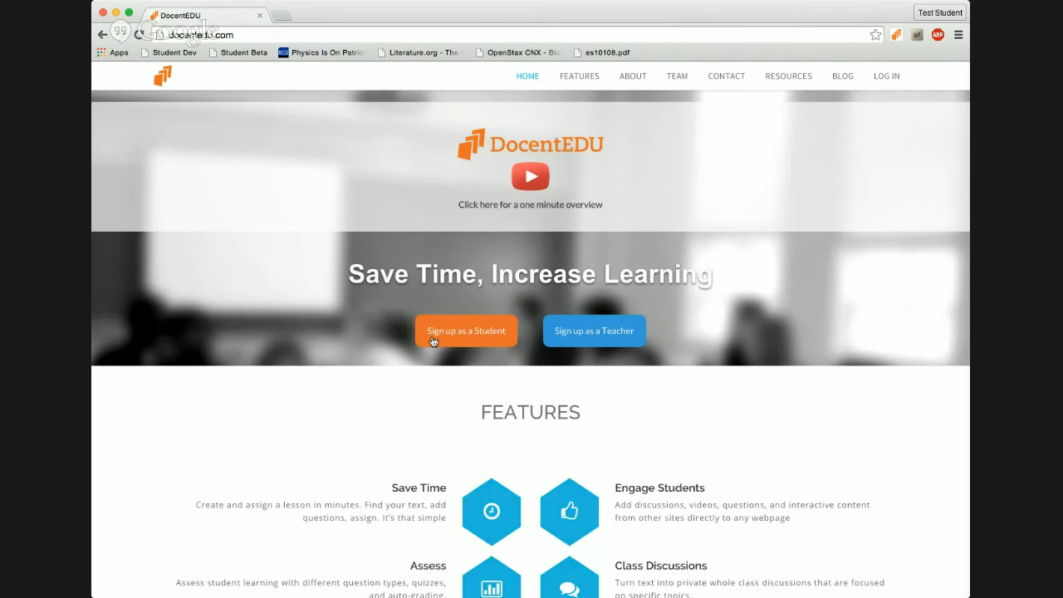
{"action": "left_click", "coordinate": [431, 341]}
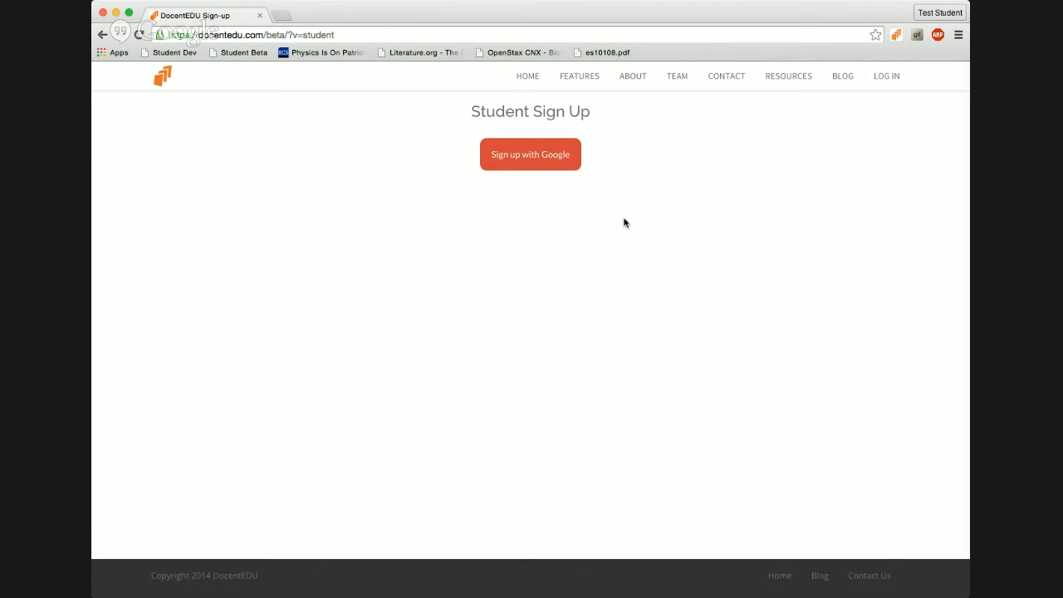
Step: Sign up with the student's Google account, skip the class code with Not Now, and install the extension
{"action": "left_click", "coordinate": [511, 156]}
{"action": "left_click", "coordinate": [563, 150]}
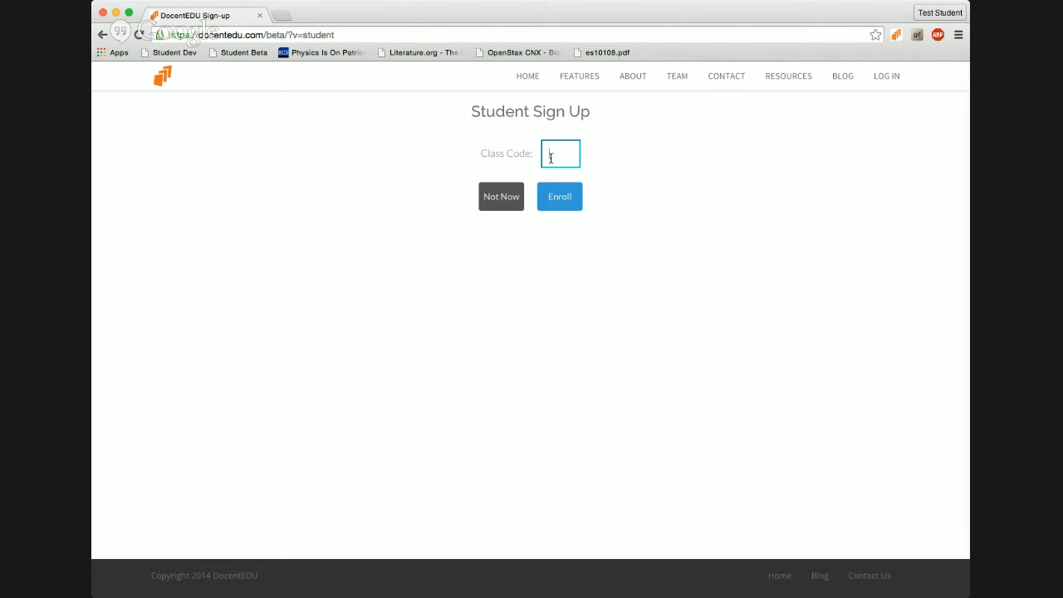
{"action": "left_click", "coordinate": [503, 204]}
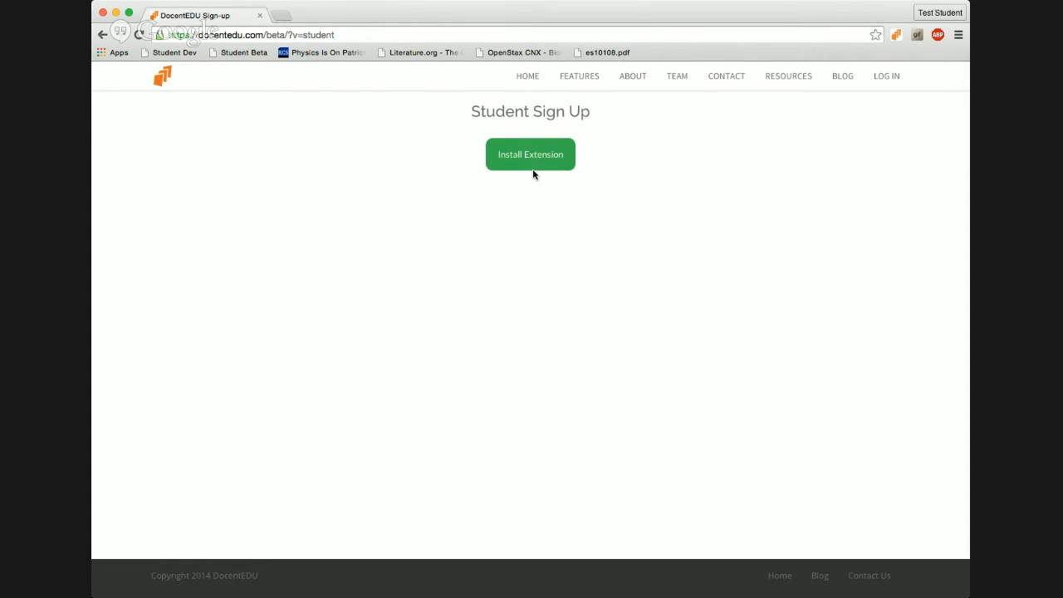
{"action": "left_click", "coordinate": [508, 166]}
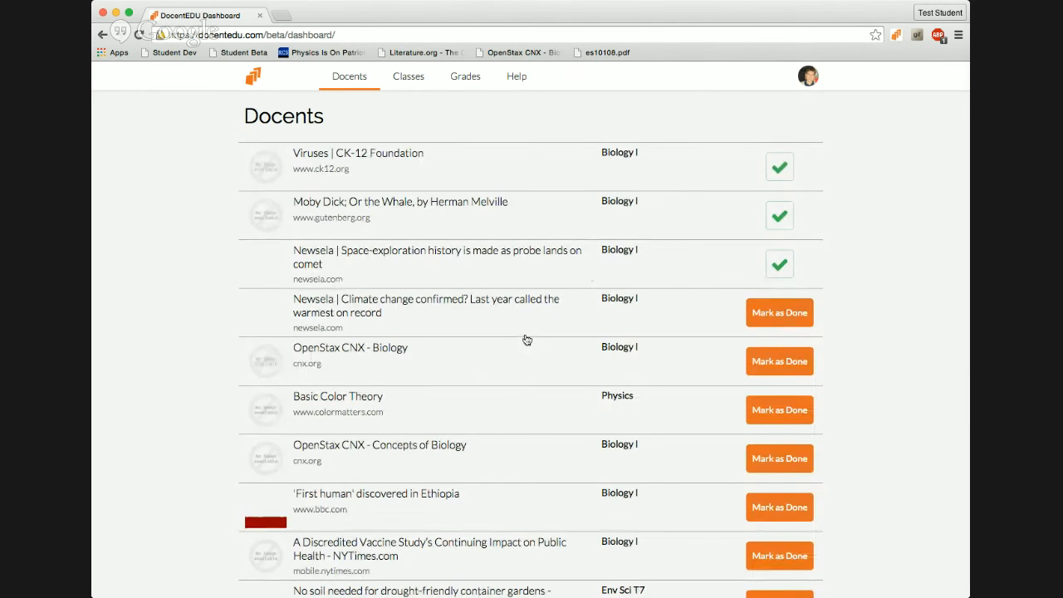
Step: Scroll the student's Docents list and open the es10108.pdf reading
{"action": "scroll", "coordinate": [526, 340], "scroll_direction": "down", "scroll_amount": 2}
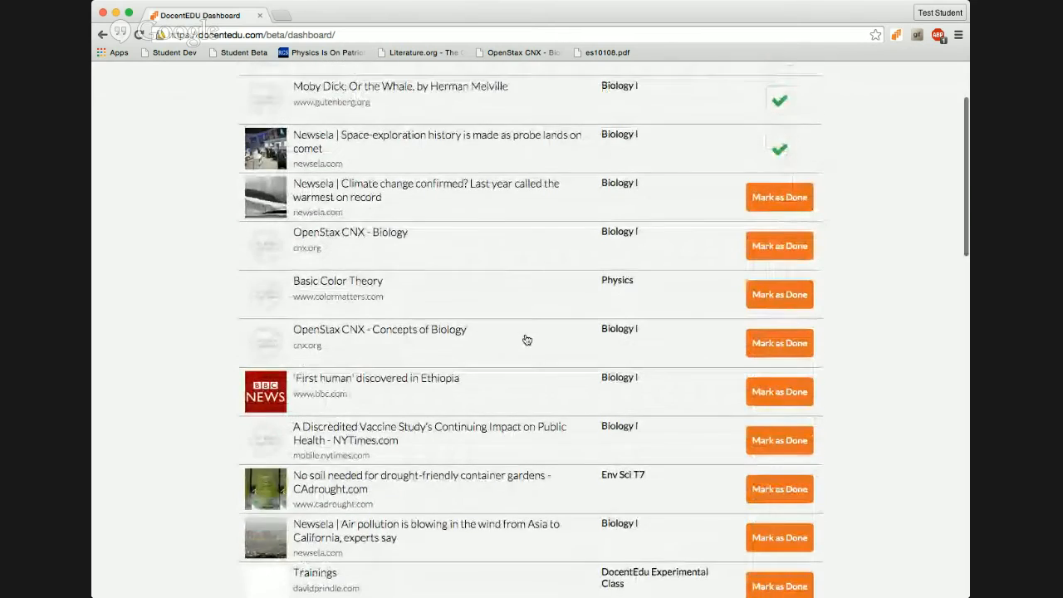
{"action": "scroll", "coordinate": [527, 340], "scroll_direction": "up", "scroll_amount": 2}
{"action": "scroll", "coordinate": [527, 340], "scroll_direction": "down", "scroll_amount": 11}
{"action": "scroll", "coordinate": [526, 339], "scroll_direction": "down", "scroll_amount": 3}
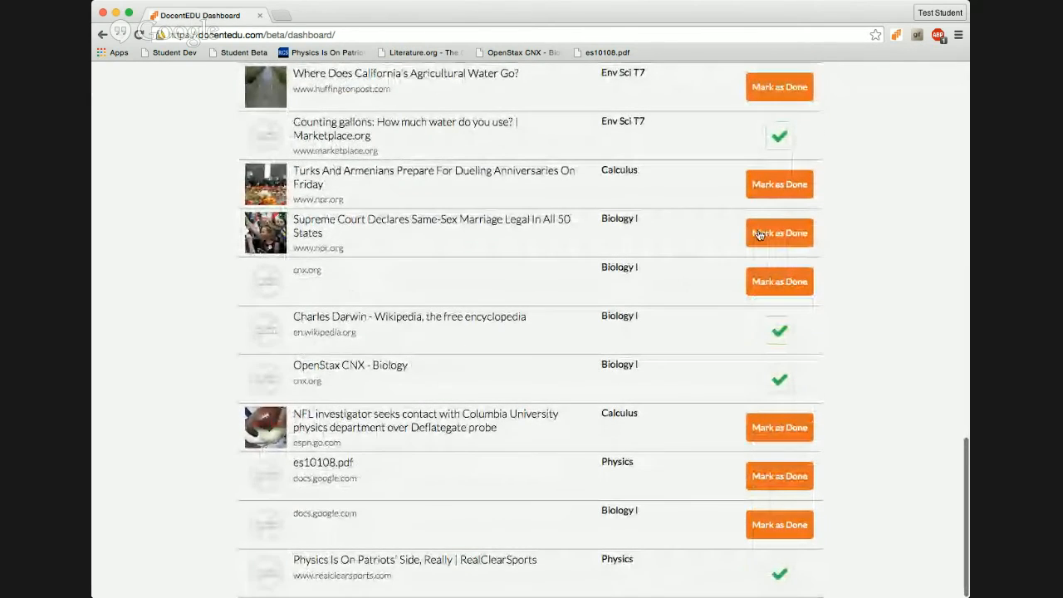
{"action": "scroll", "coordinate": [585, 222], "scroll_direction": "up", "scroll_amount": 15}
{"action": "scroll", "coordinate": [584, 222], "scroll_direction": "down", "scroll_amount": 1}
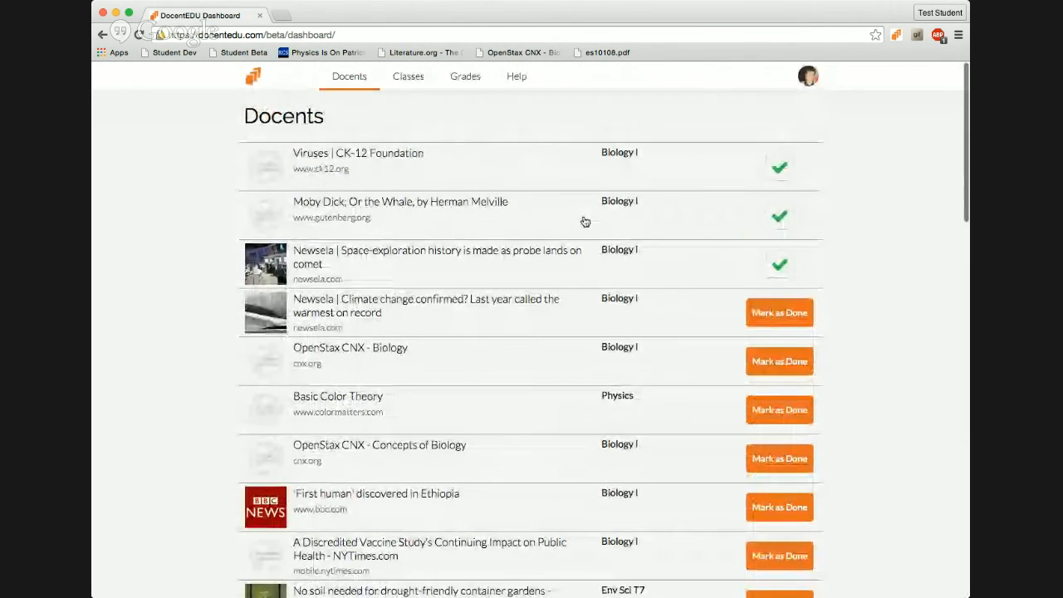
{"action": "scroll", "coordinate": [560, 326], "scroll_direction": "down", "scroll_amount": 10}
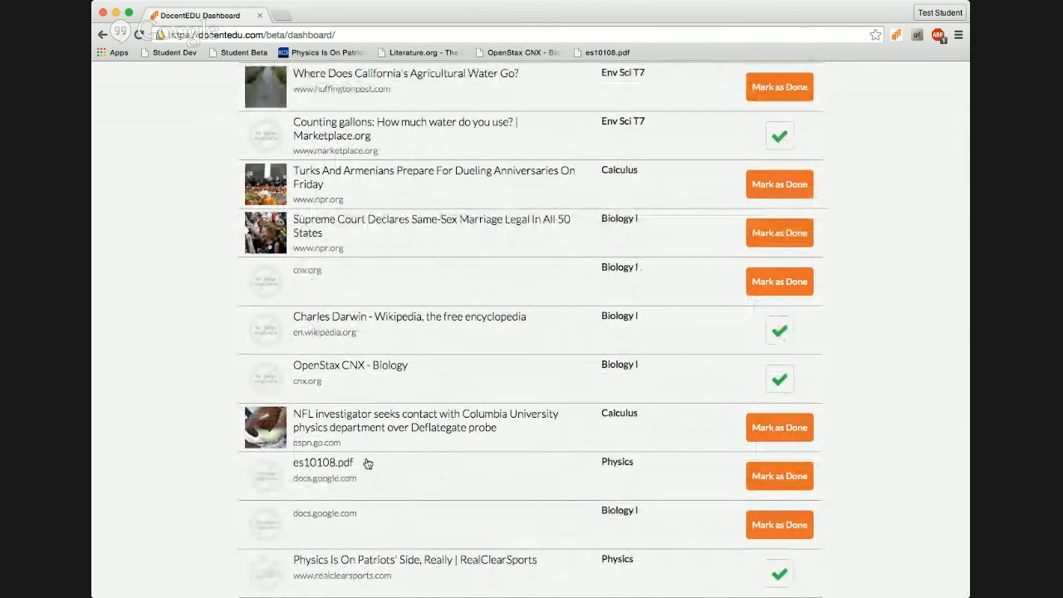
{"action": "left_click", "coordinate": [313, 470]}
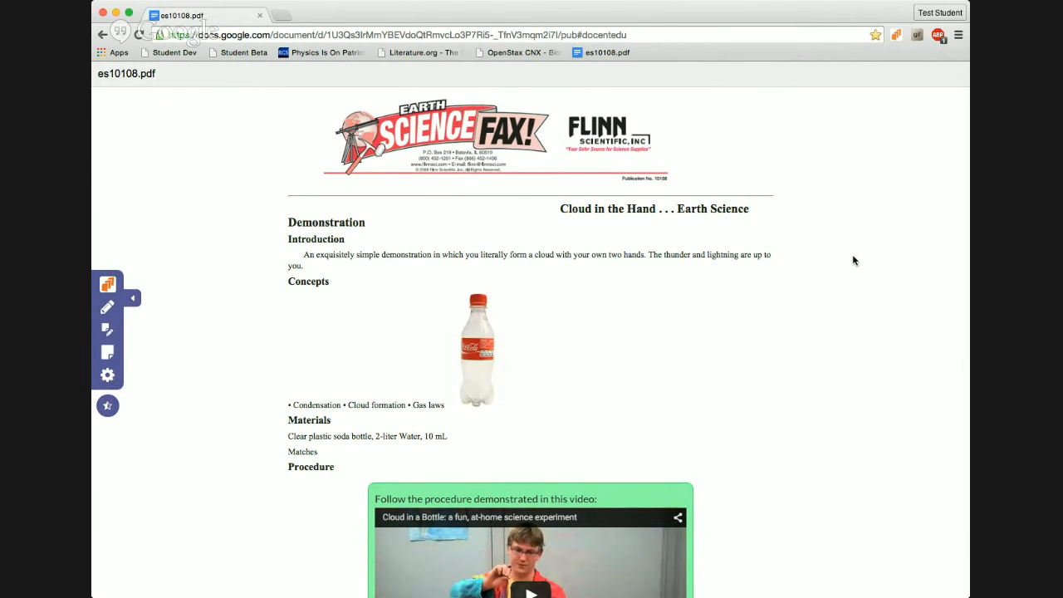
Step: Post the reply 'go fast' to the Share your tips discussion
{"action": "scroll", "coordinate": [853, 260], "scroll_direction": "down", "scroll_amount": 5}
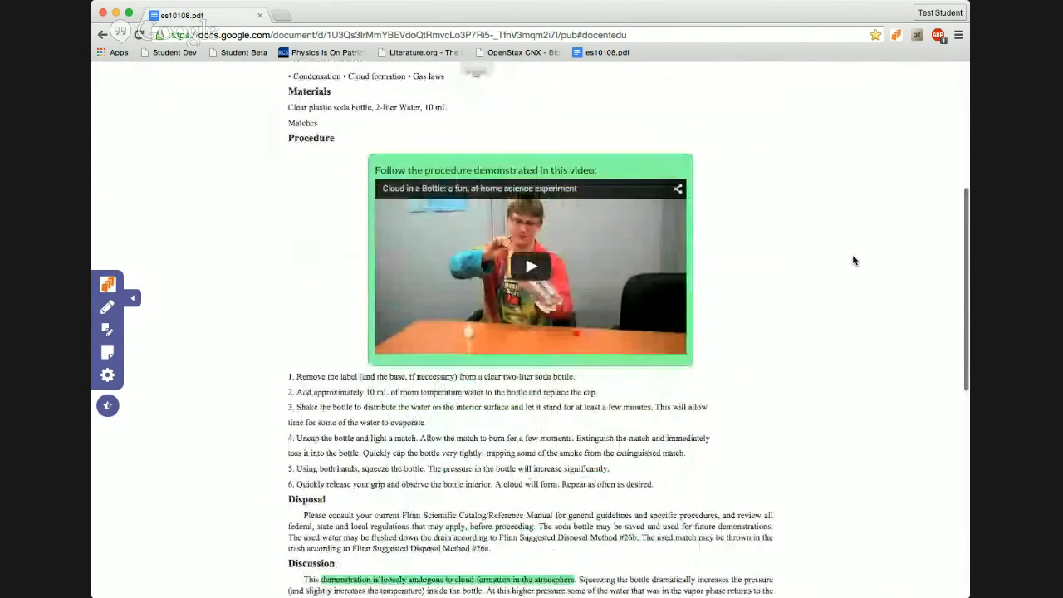
{"action": "scroll", "coordinate": [785, 150], "scroll_direction": "down", "scroll_amount": 3}
{"action": "scroll", "coordinate": [786, 150], "scroll_direction": "up", "scroll_amount": 8}
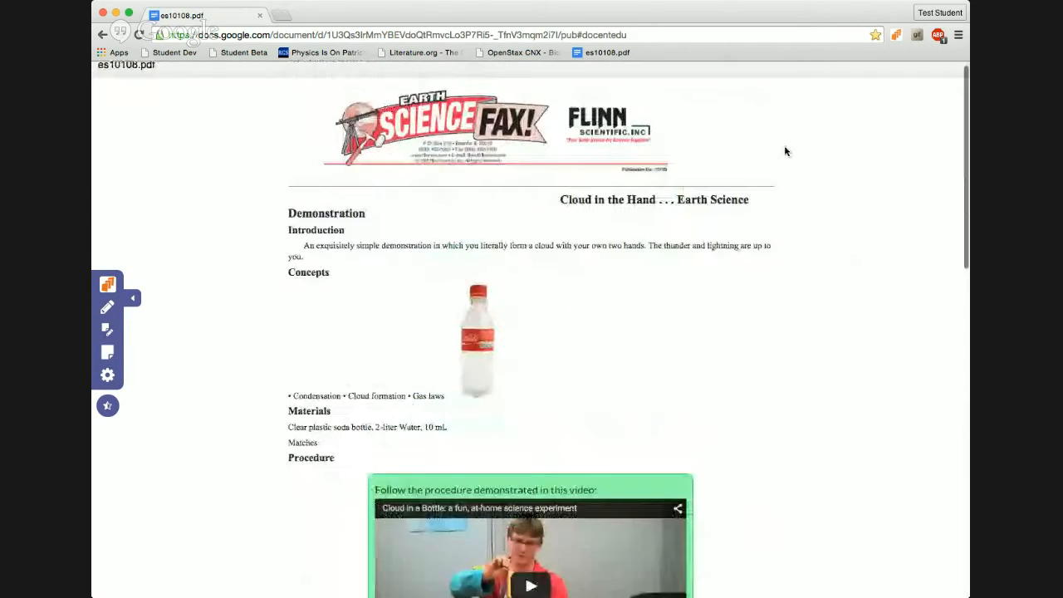
{"action": "scroll", "coordinate": [536, 375], "scroll_direction": "down", "scroll_amount": 2}
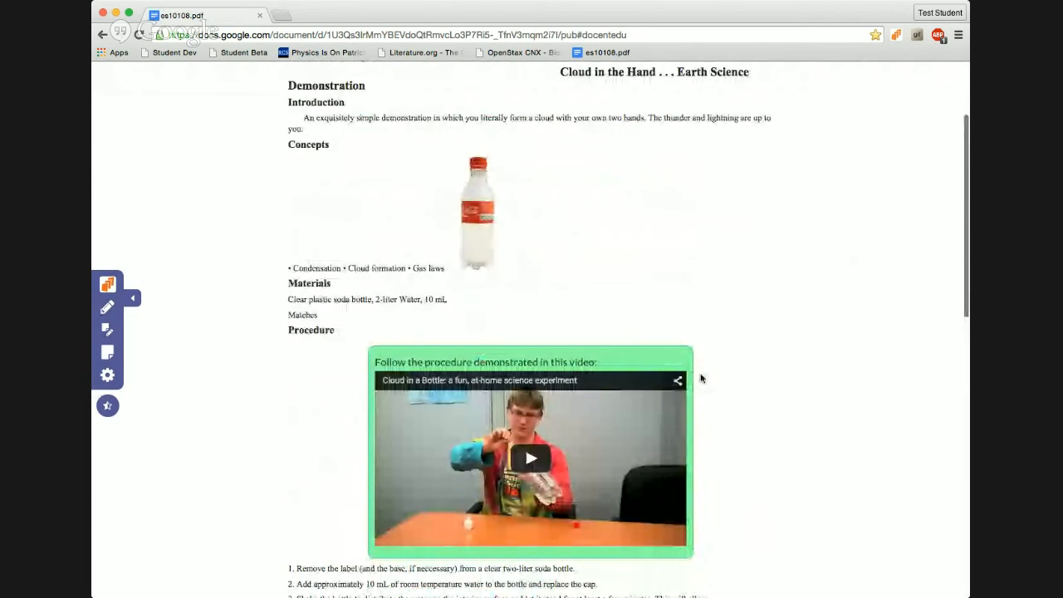
{"action": "scroll", "coordinate": [700, 378], "scroll_direction": "down", "scroll_amount": 2}
{"action": "scroll", "coordinate": [700, 377], "scroll_direction": "down", "scroll_amount": 3}
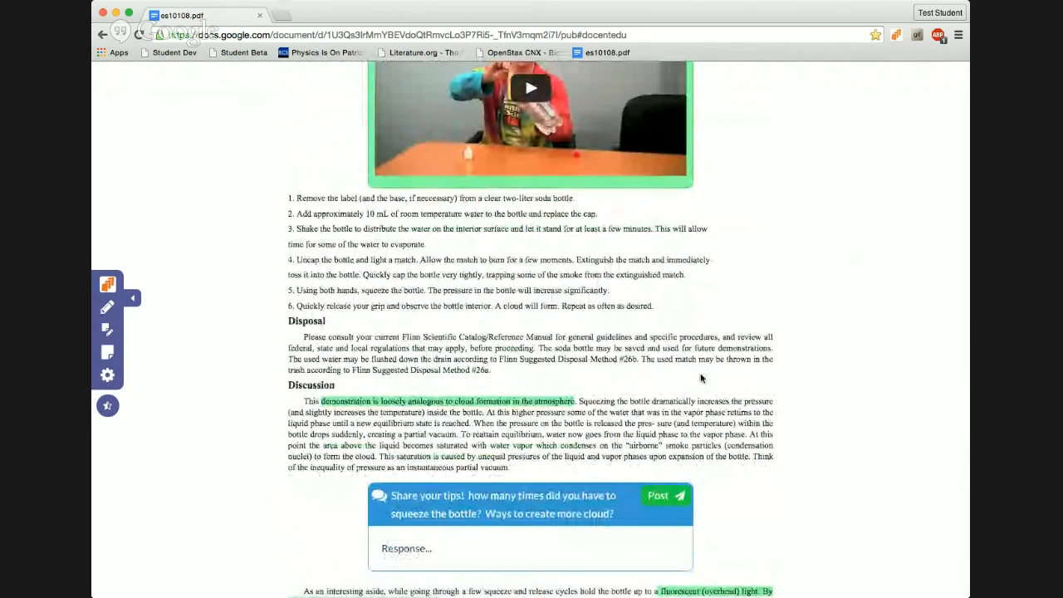
{"action": "scroll", "coordinate": [700, 378], "scroll_direction": "down", "scroll_amount": 2}
{"action": "scroll", "coordinate": [700, 378], "scroll_direction": "down", "scroll_amount": 1}
{"action": "left_click", "coordinate": [538, 354]}
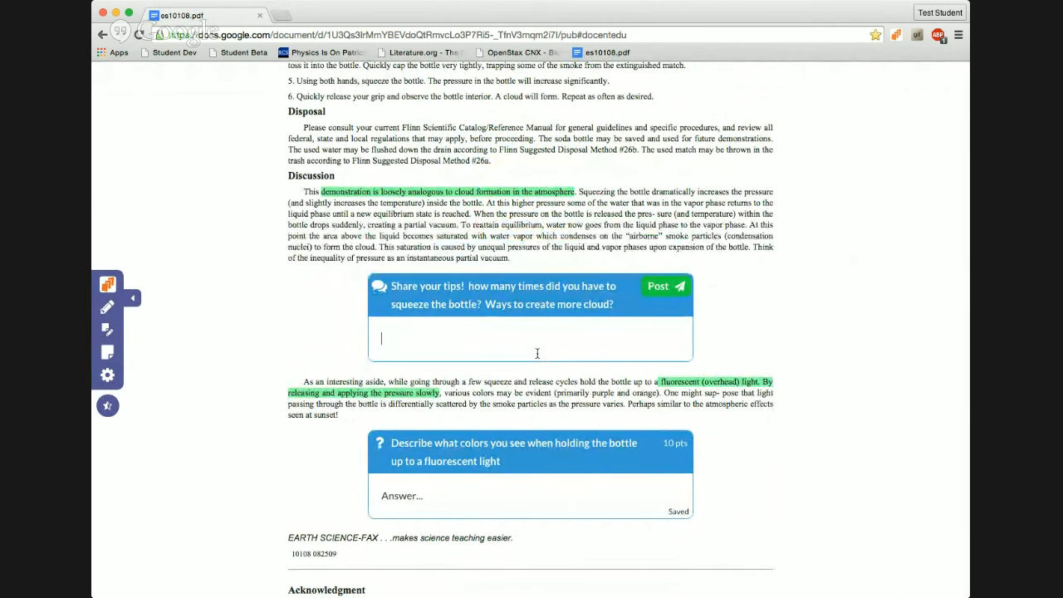
{"action": "type", "text": "go fast"}
{"action": "left_click", "coordinate": [657, 291]}
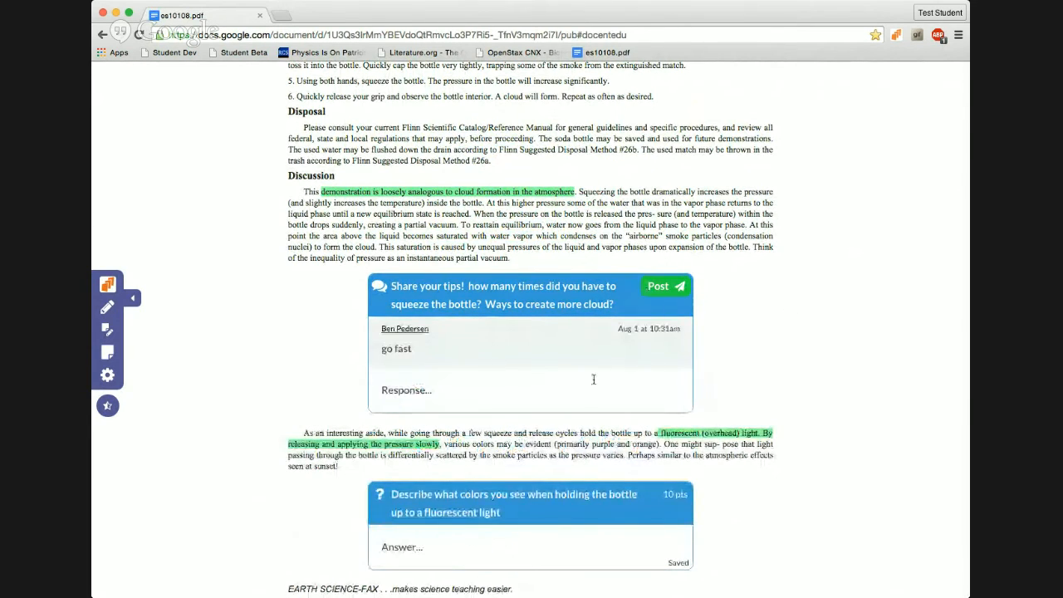
Step: Answer the fluorescent-light colours question with 'orange'
{"action": "scroll", "coordinate": [593, 379], "scroll_direction": "down", "scroll_amount": 2}
{"action": "left_click", "coordinate": [466, 483]}
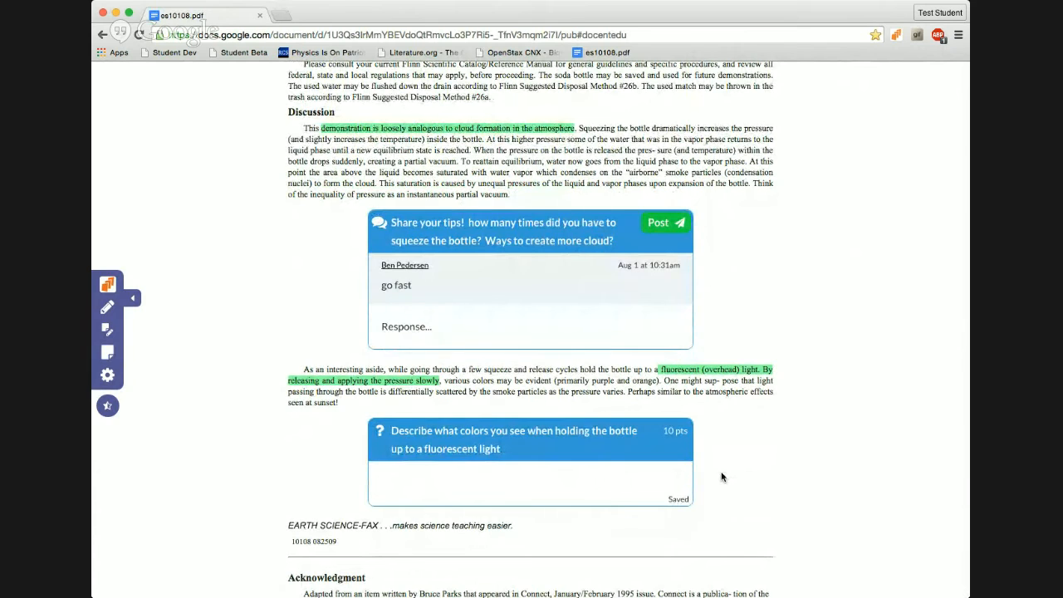
{"action": "type", "text": "orange"}
{"action": "scroll", "coordinate": [740, 421], "scroll_direction": "up", "scroll_amount": 3}
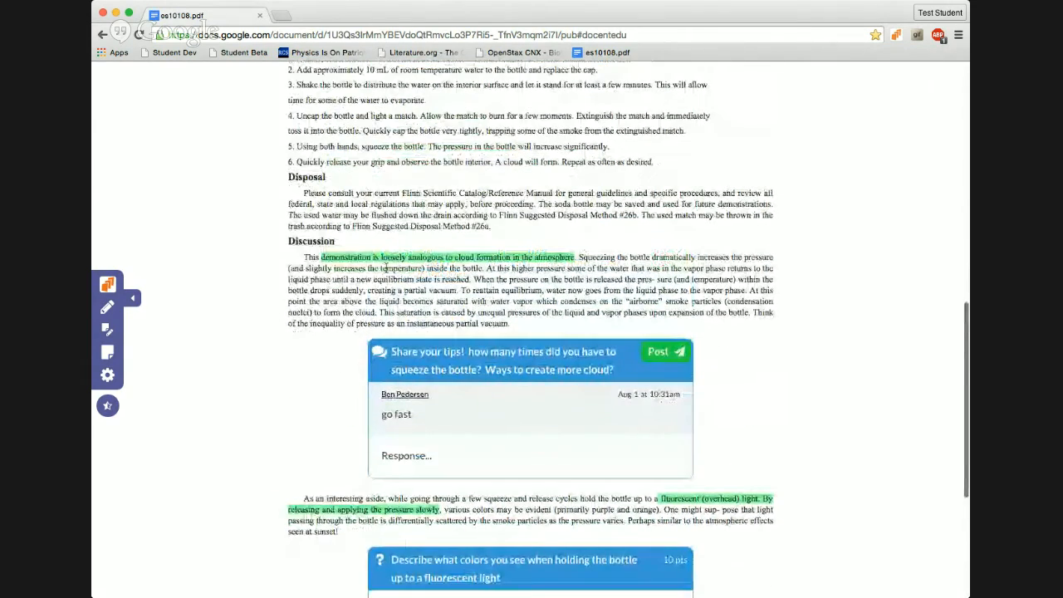
{"action": "scroll", "coordinate": [383, 267], "scroll_direction": "up", "scroll_amount": 2}
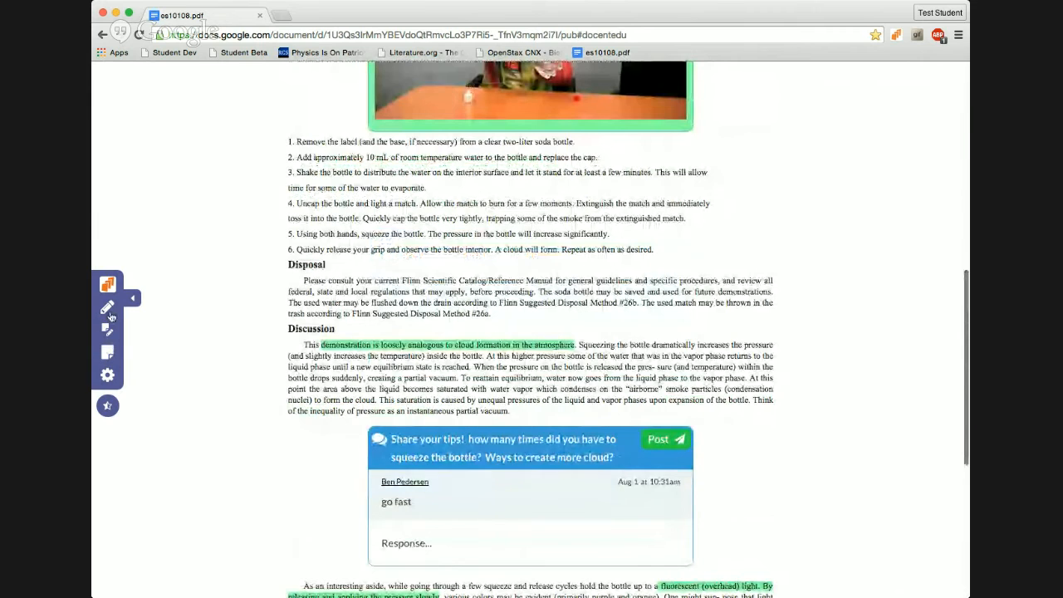
{"action": "scroll", "coordinate": [105, 315], "scroll_direction": "up", "scroll_amount": 2}
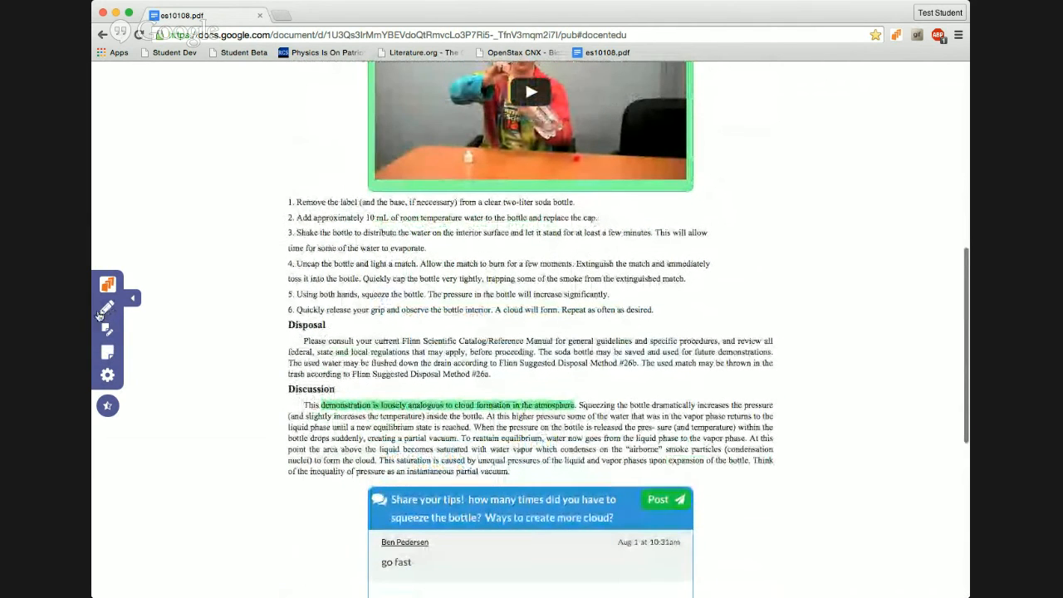
Step: Highlight 'Remove the label' in procedure step 1
{"action": "left_click", "coordinate": [100, 312]}
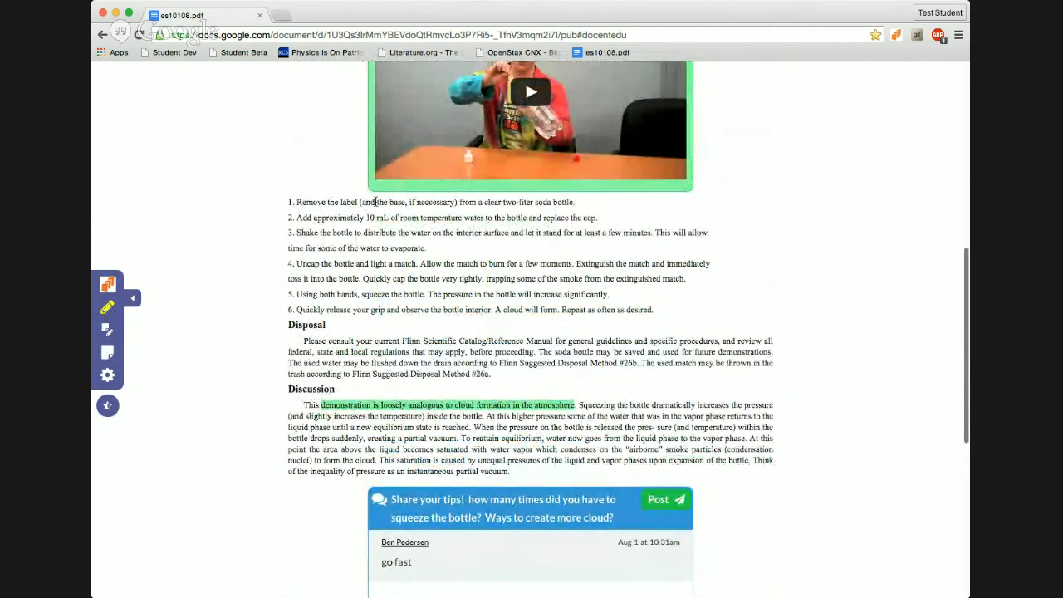
{"action": "left_click_drag", "start_coordinate": [358, 202], "coordinate": [296, 199]}
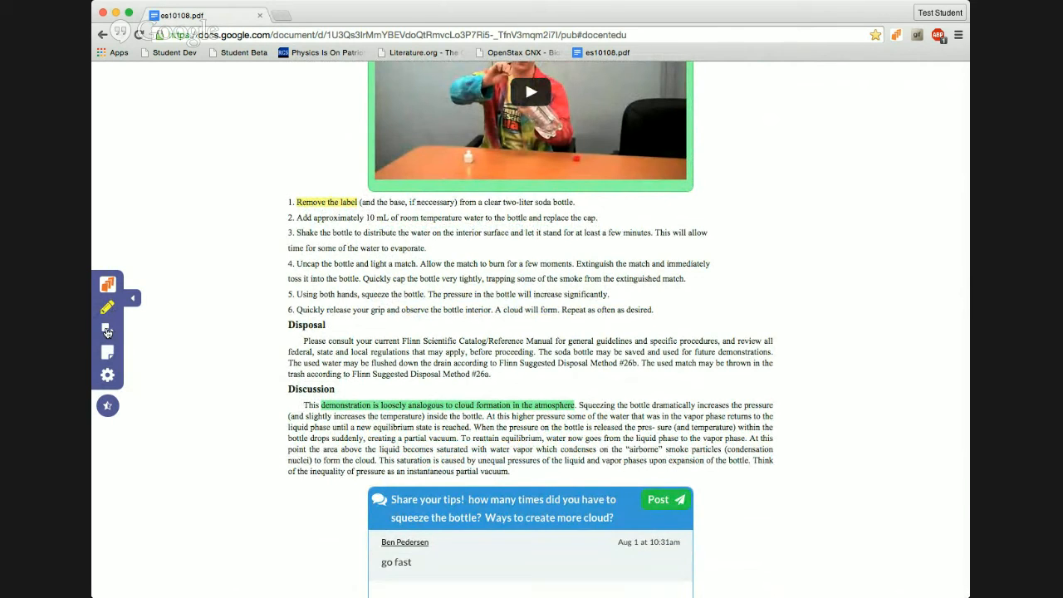
{"action": "left_click", "coordinate": [106, 330]}
Step: Add a sticky note below step 6 reading 'an extra step that would be good'
{"action": "left_click", "coordinate": [107, 352]}
{"action": "left_click", "coordinate": [324, 312]}
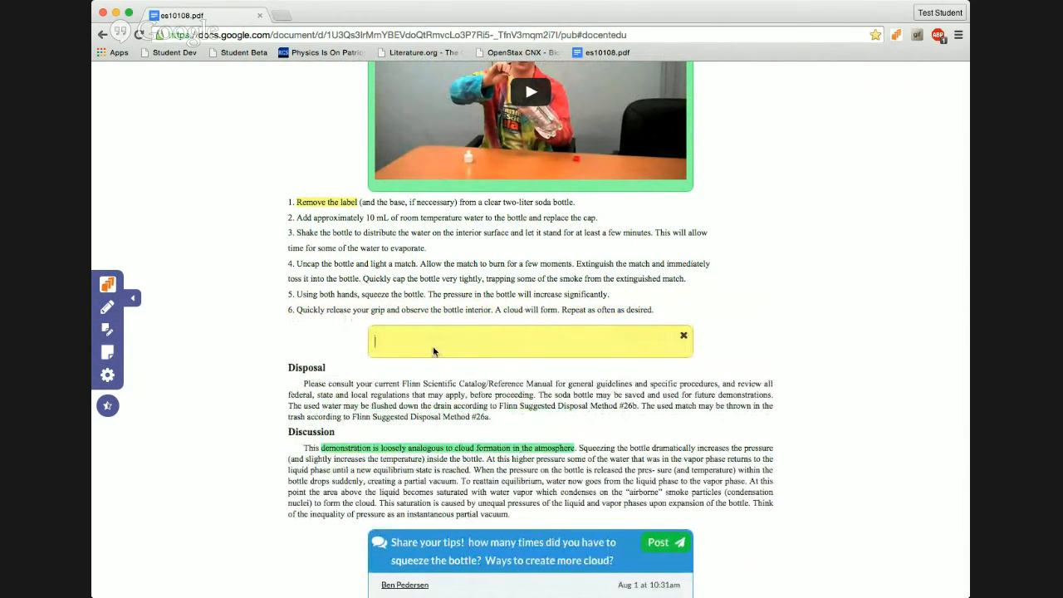
{"action": "type", "text": "an extra step that would be good"}
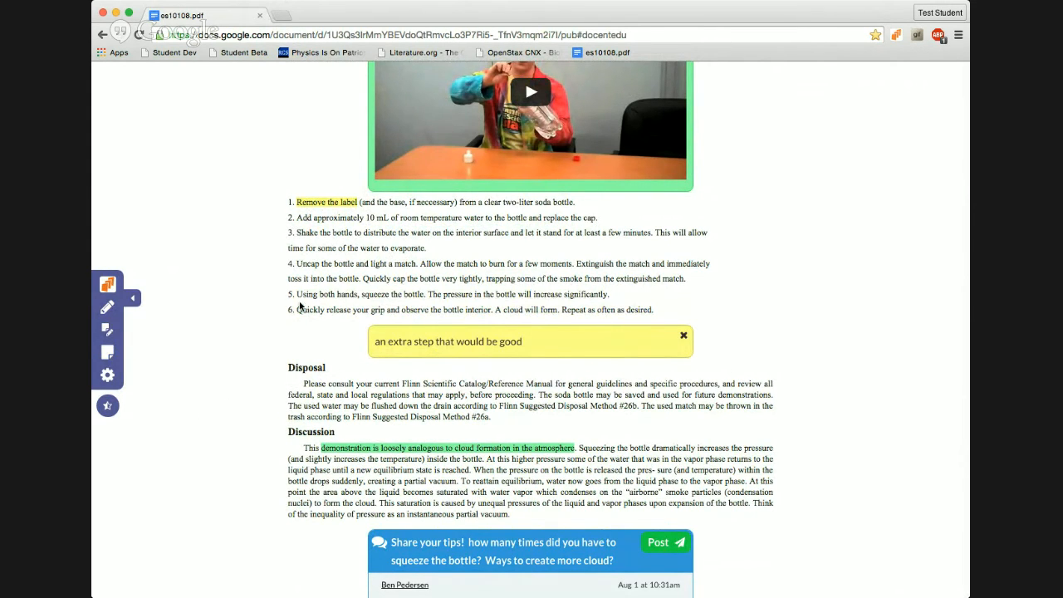
{"action": "scroll", "coordinate": [300, 305], "scroll_direction": "down", "scroll_amount": 3}
{"action": "scroll", "coordinate": [300, 305], "scroll_direction": "down", "scroll_amount": 5}
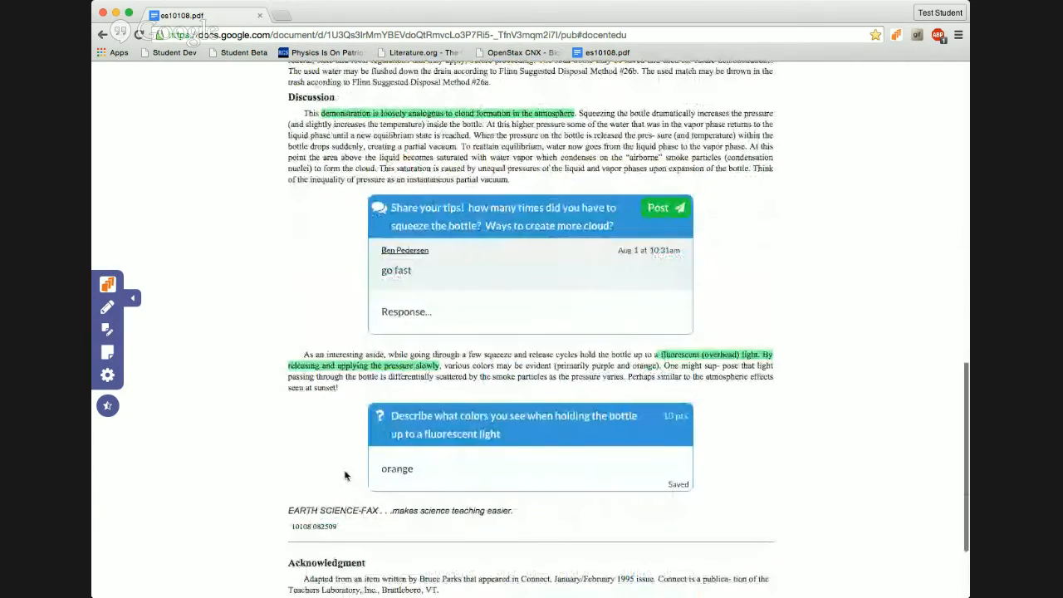
{"action": "scroll", "coordinate": [357, 385], "scroll_direction": "up", "scroll_amount": 15}
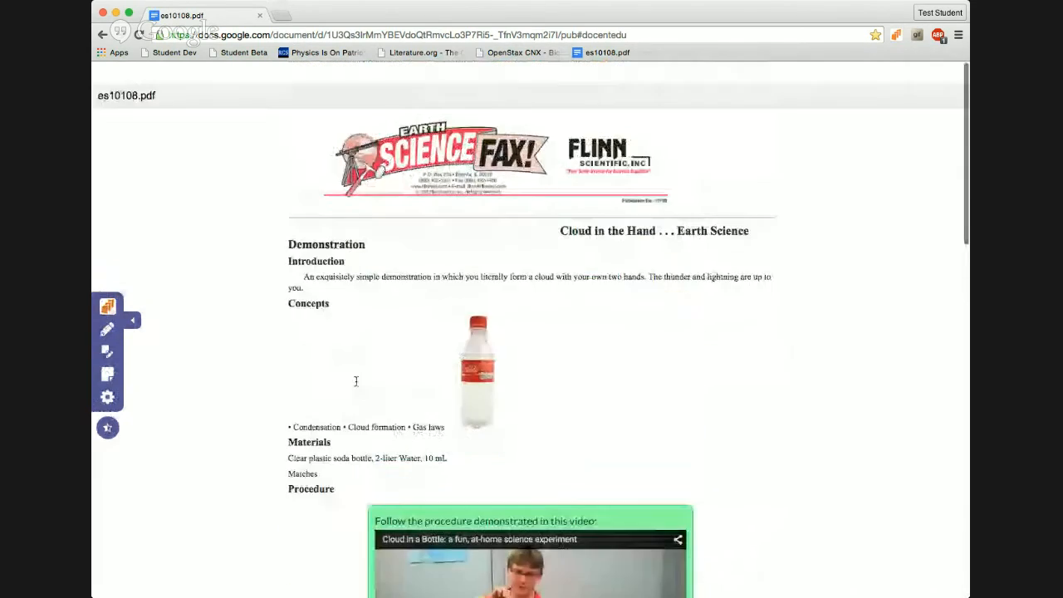
{"action": "scroll", "coordinate": [357, 385], "scroll_direction": "down", "scroll_amount": 10}
{"action": "scroll", "coordinate": [348, 368], "scroll_direction": "up", "scroll_amount": 10}
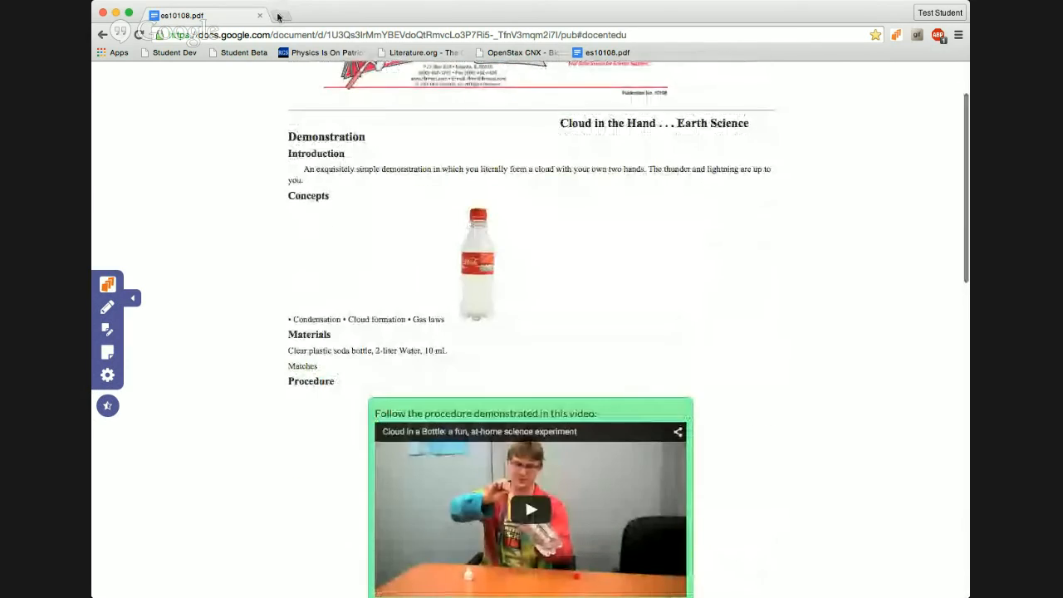
Step: Mark the es10108.pdf docent as done on the Dashboard, then look at Classes without enrolling
{"action": "left_click", "coordinate": [107, 375]}
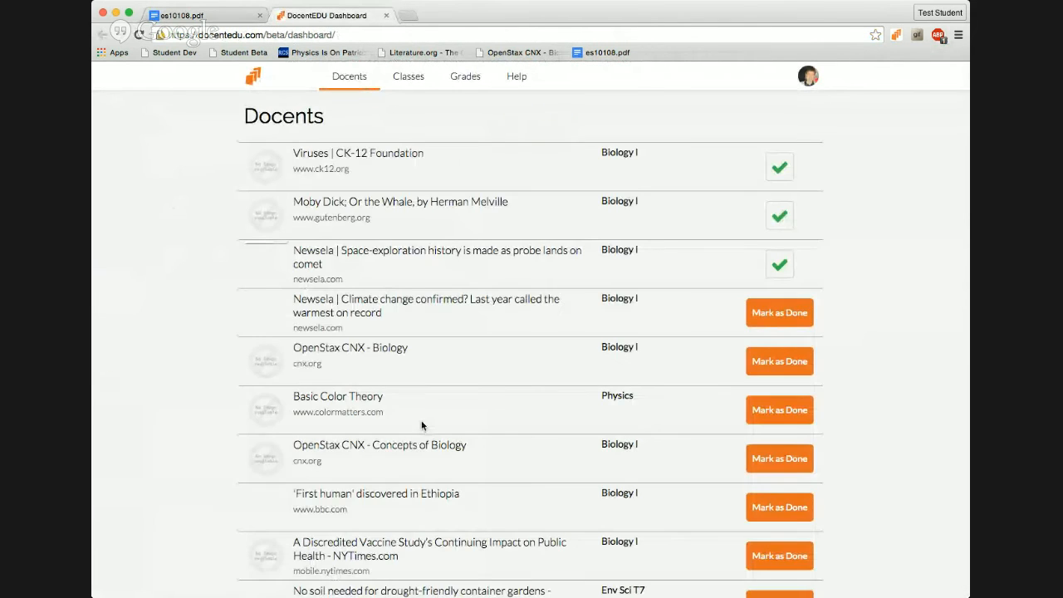
{"action": "scroll", "coordinate": [421, 423], "scroll_direction": "down", "scroll_amount": 15}
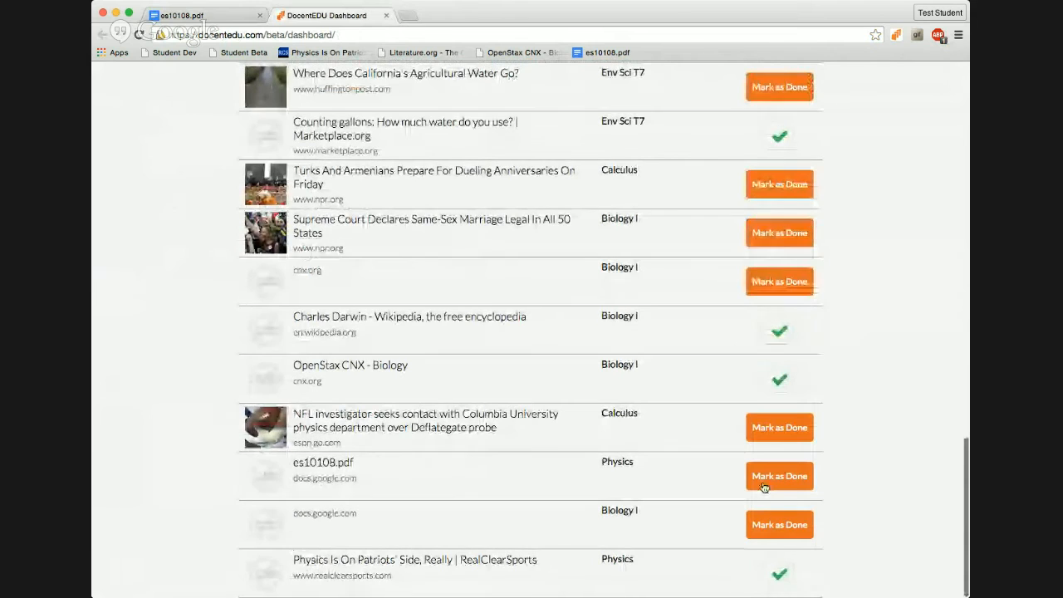
{"action": "left_click", "coordinate": [779, 475]}
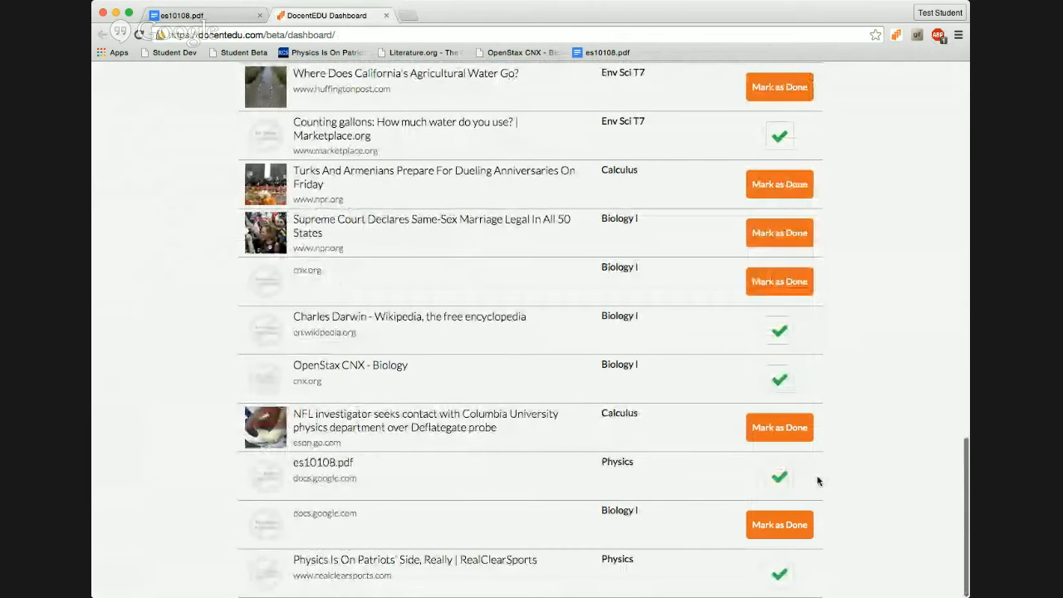
{"action": "scroll", "coordinate": [883, 380], "scroll_direction": "up", "scroll_amount": 15}
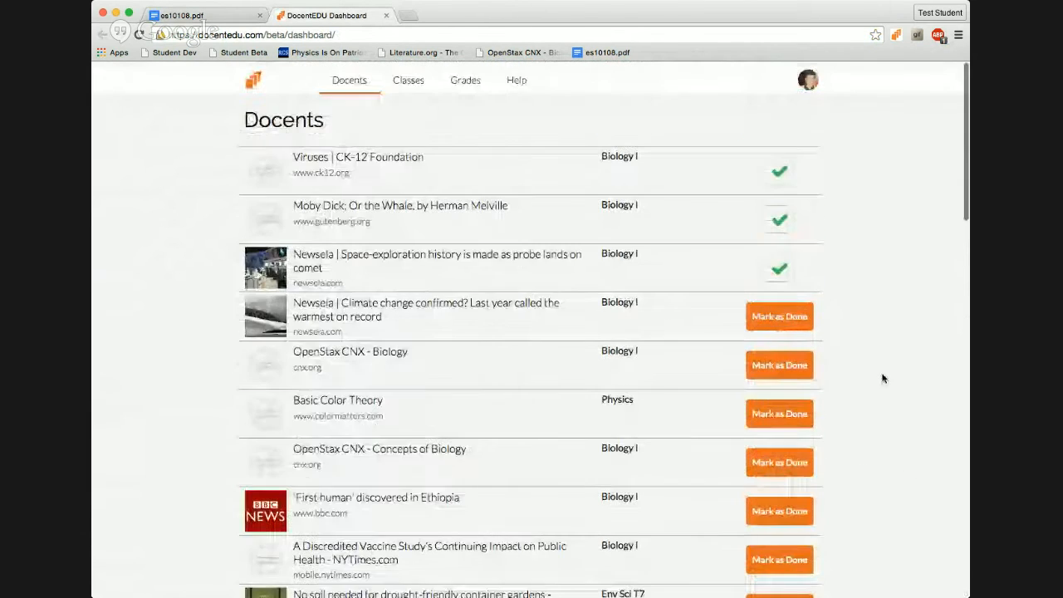
{"action": "left_click", "coordinate": [408, 79]}
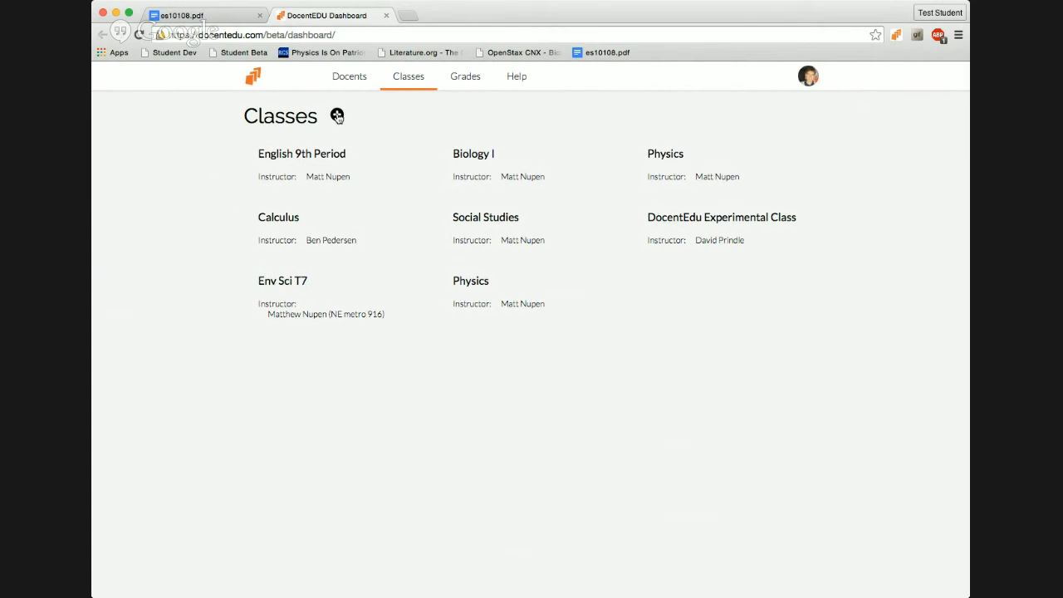
{"action": "left_click", "coordinate": [337, 116]}
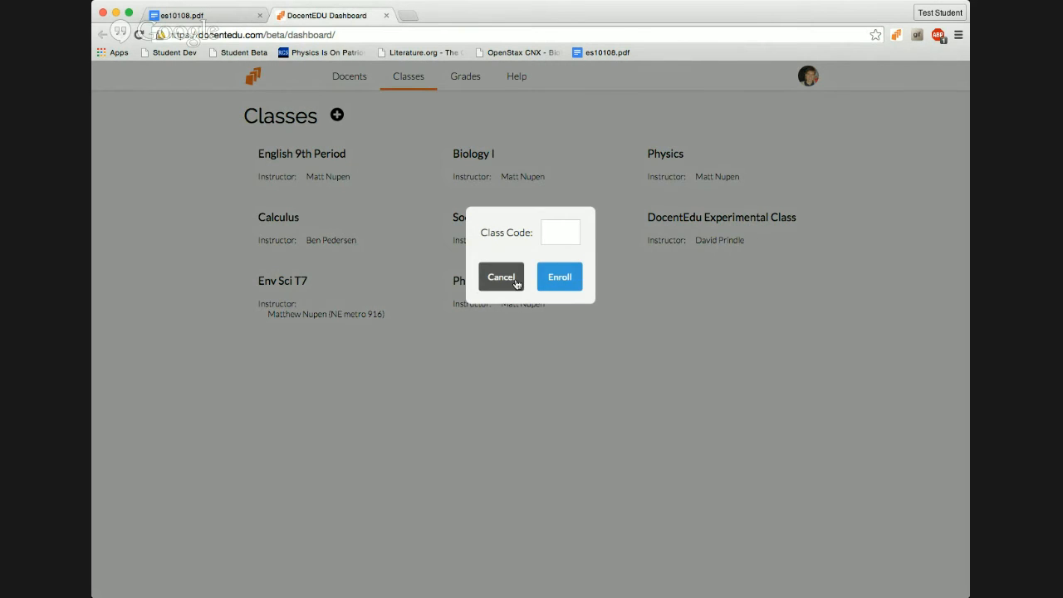
{"action": "left_click", "coordinate": [503, 279]}
Step: Scroll through the Grades table of questions, answers and point values
{"action": "left_click", "coordinate": [457, 79]}
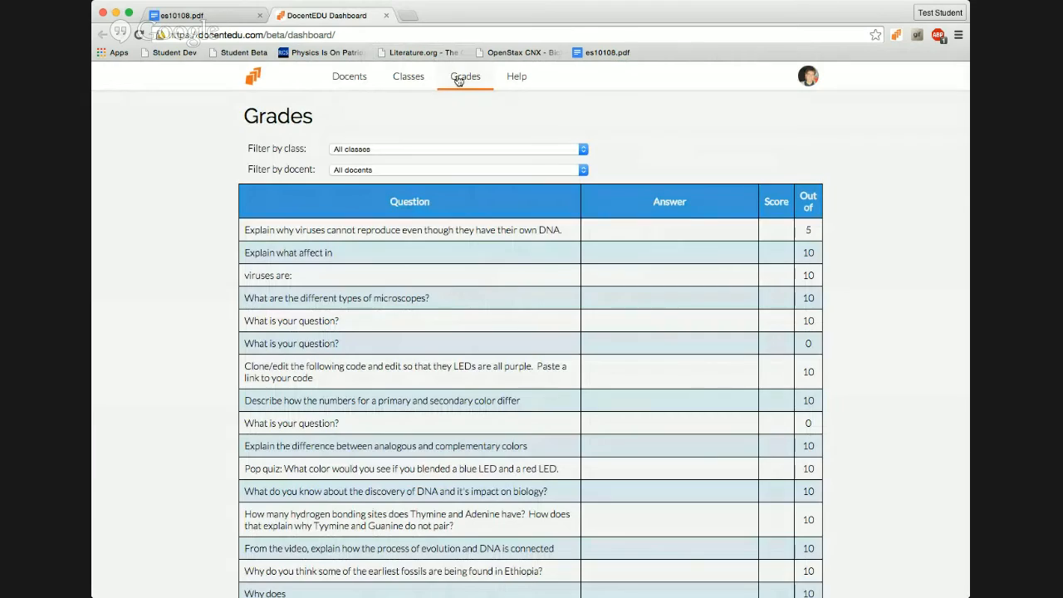
{"action": "scroll", "coordinate": [588, 400], "scroll_direction": "down", "scroll_amount": 5}
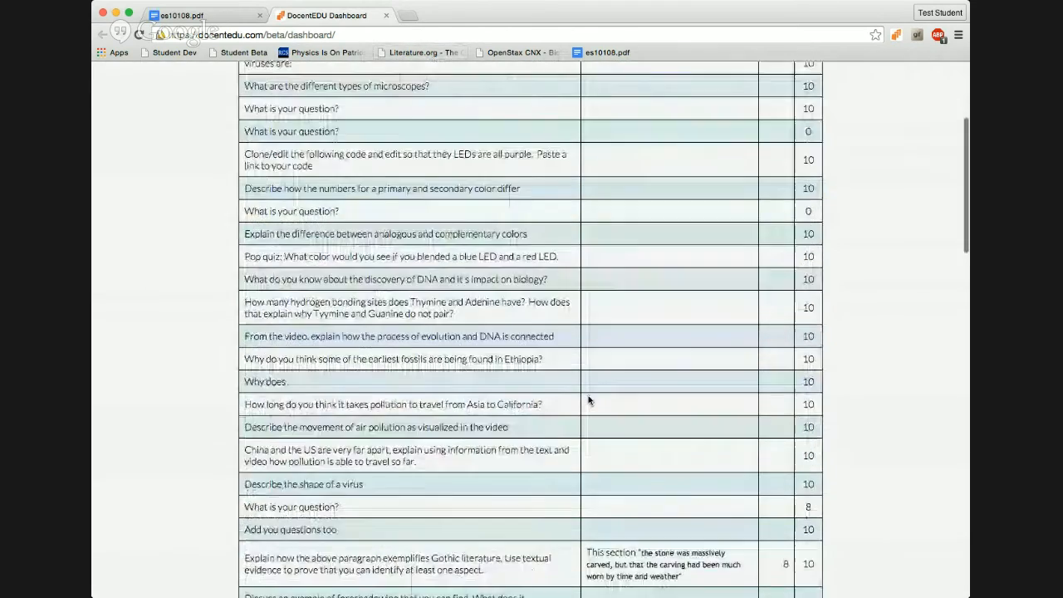
{"action": "scroll", "coordinate": [588, 400], "scroll_direction": "down", "scroll_amount": 15}
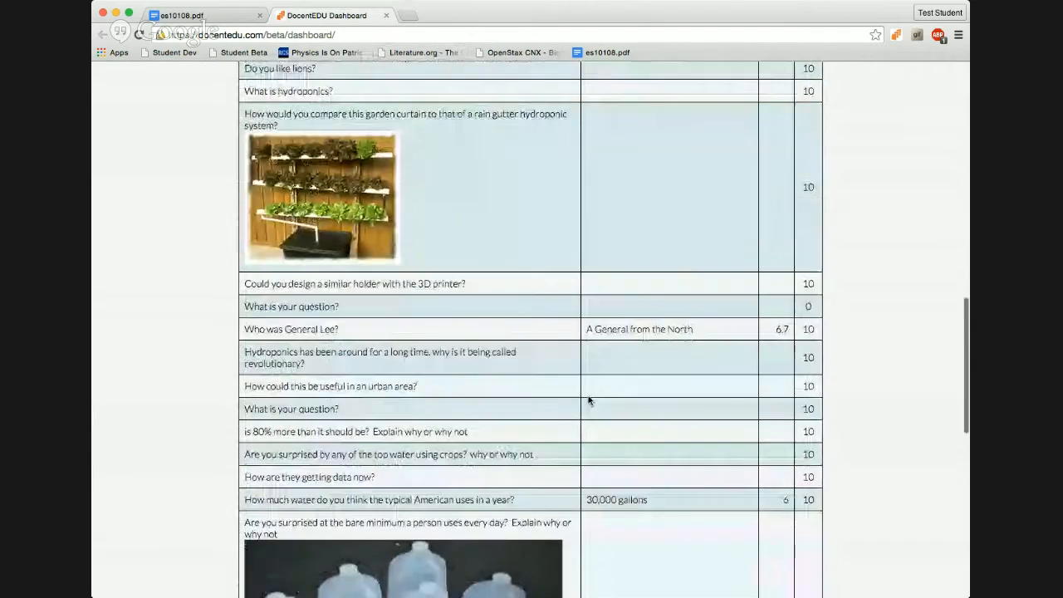
{"action": "scroll", "coordinate": [588, 400], "scroll_direction": "down", "scroll_amount": 12}
{"action": "scroll", "coordinate": [588, 400], "scroll_direction": "up", "scroll_amount": 20}
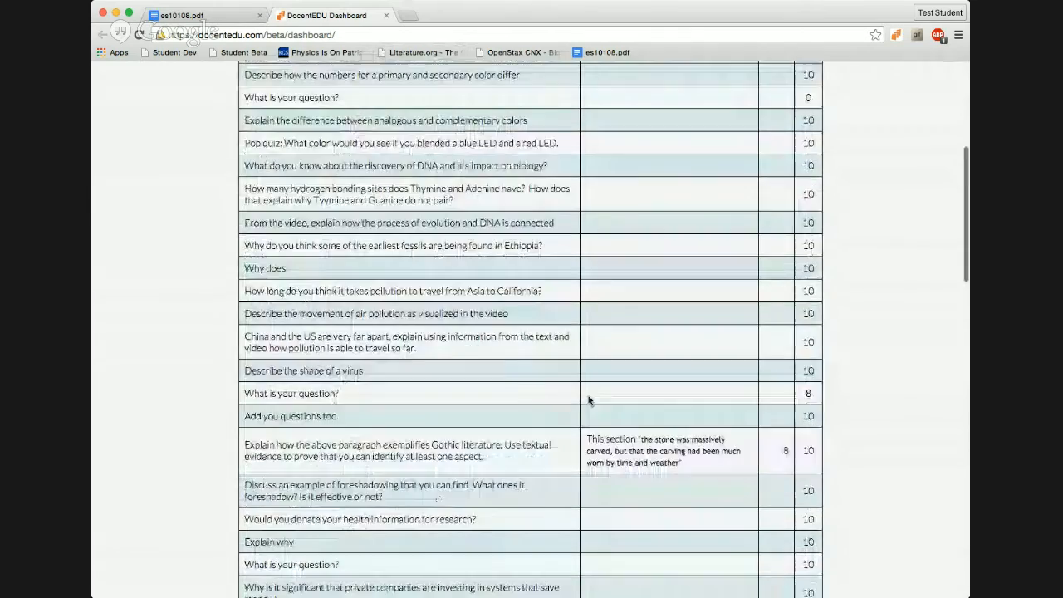
{"action": "scroll", "coordinate": [588, 401], "scroll_direction": "up", "scroll_amount": 10}
{"action": "scroll", "coordinate": [586, 398], "scroll_direction": "down", "scroll_amount": 2}
{"action": "scroll", "coordinate": [548, 318], "scroll_direction": "up", "scroll_amount": 2}
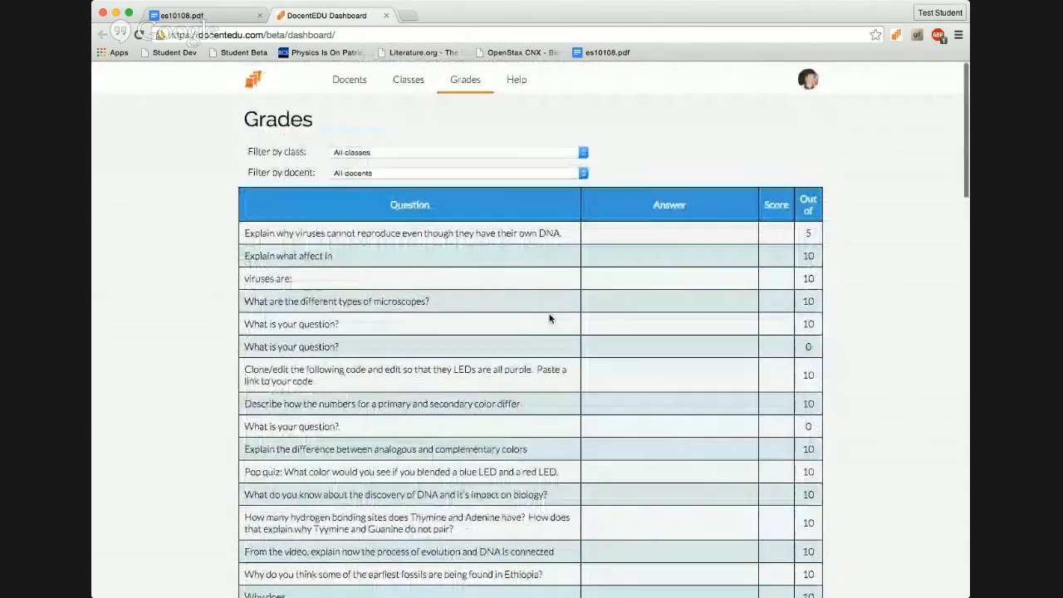
{"action": "scroll", "coordinate": [549, 318], "scroll_direction": "down", "scroll_amount": 2}
{"action": "scroll", "coordinate": [373, 94], "scroll_direction": "up", "scroll_amount": 1}
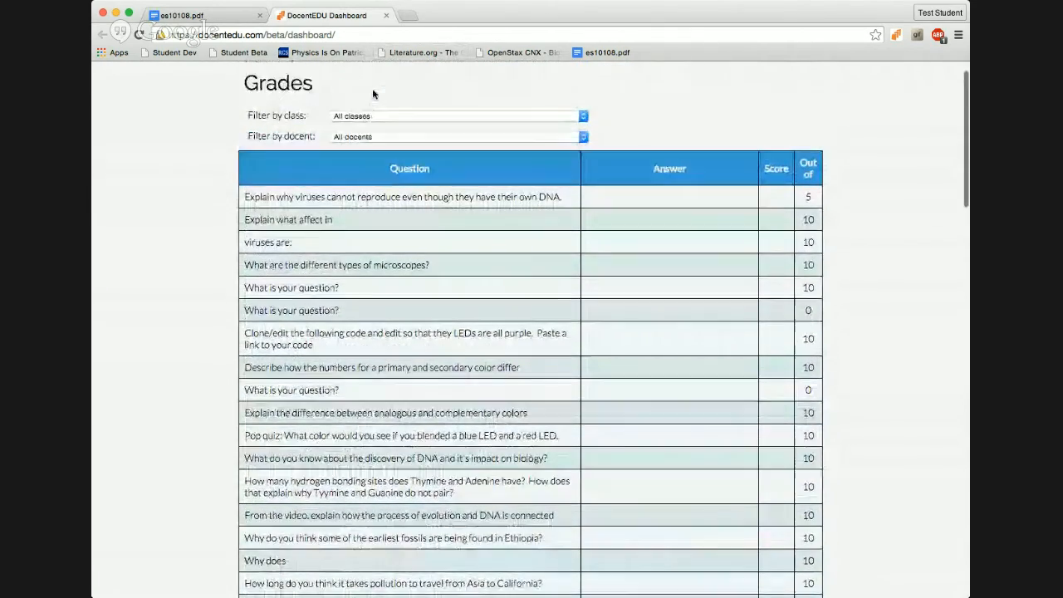
{"action": "scroll", "coordinate": [373, 94], "scroll_direction": "up", "scroll_amount": 1}
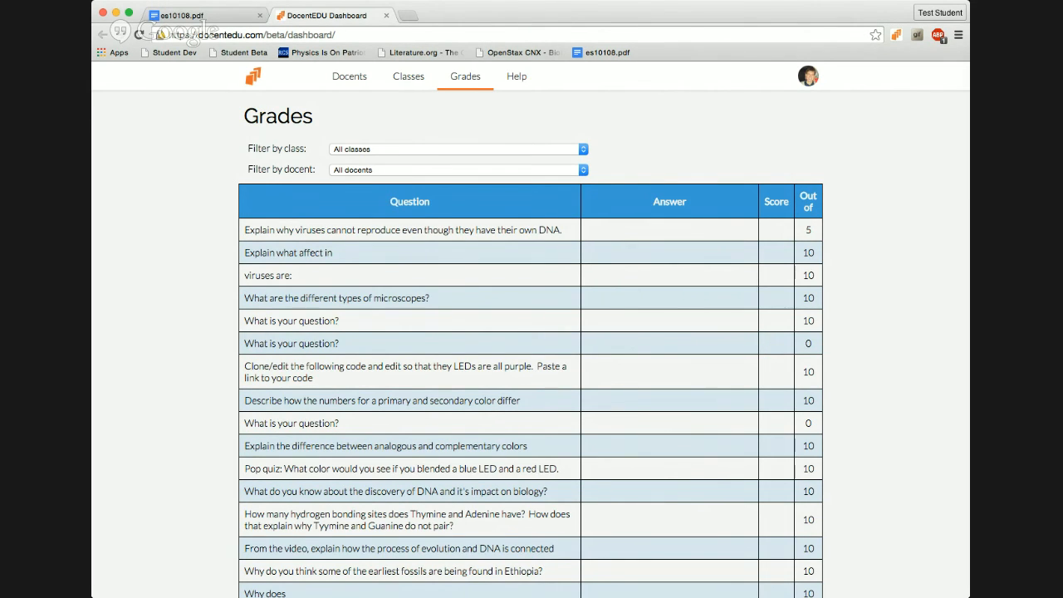
Step: From the es10108.pdf tab, open the Literature.org bookmark in a new tab and browse Dracula Chapter 2
{"action": "left_click", "coordinate": [178, 15]}
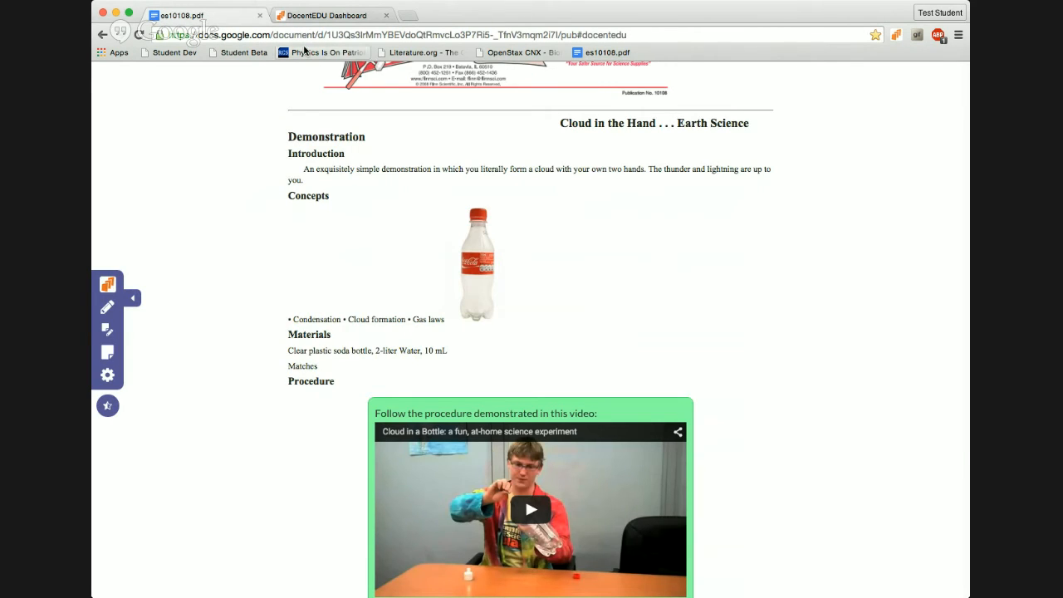
{"action": "middle_click", "coordinate": [437, 55]}
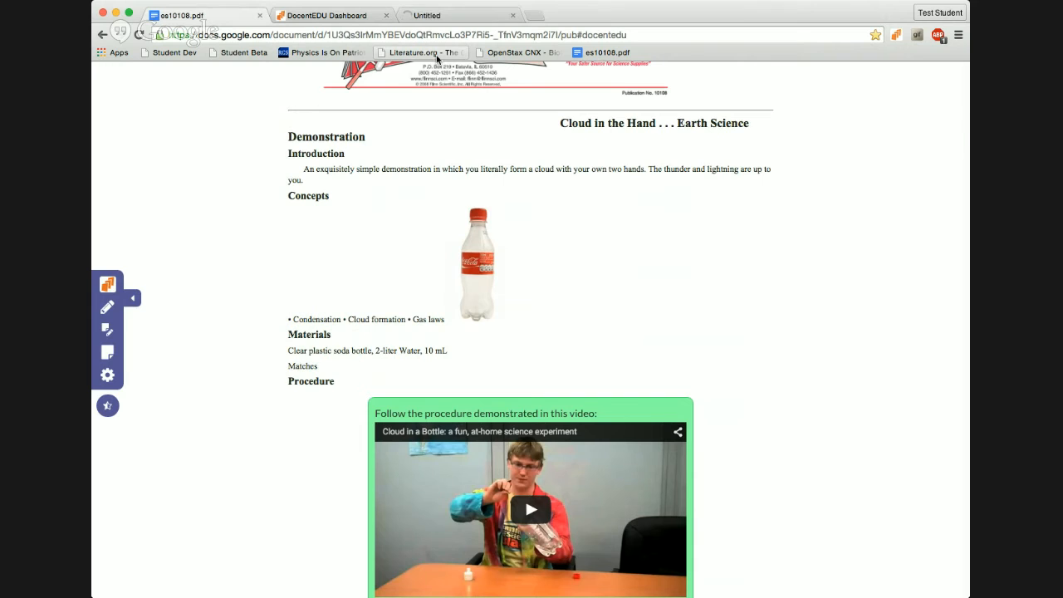
{"action": "left_click", "coordinate": [449, 16]}
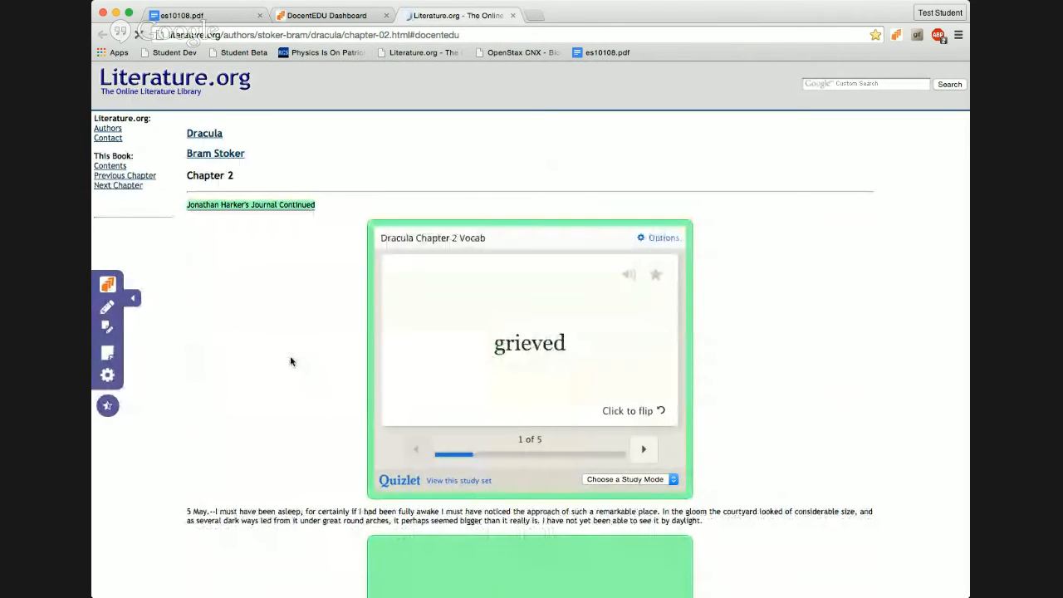
{"action": "scroll", "coordinate": [290, 360], "scroll_direction": "down", "scroll_amount": 2}
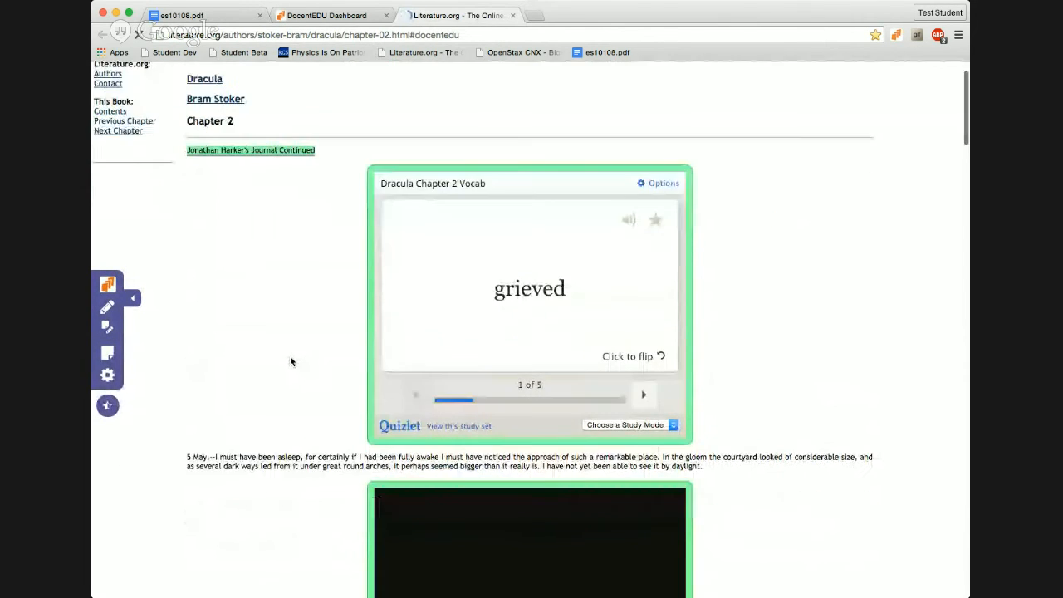
{"action": "scroll", "coordinate": [290, 361], "scroll_direction": "down", "scroll_amount": 5}
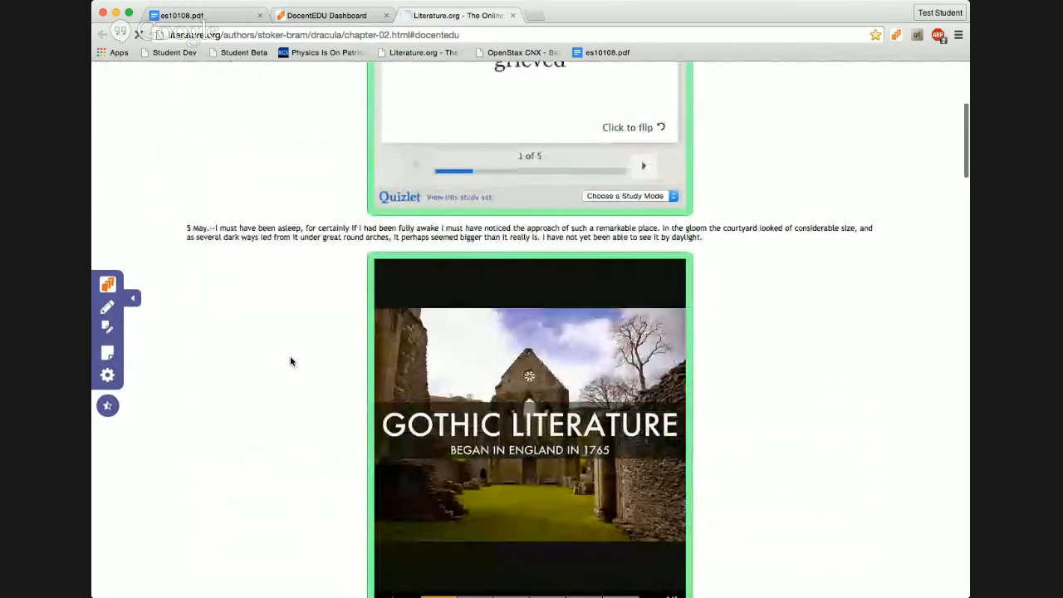
{"action": "scroll", "coordinate": [266, 443], "scroll_direction": "down", "scroll_amount": 10}
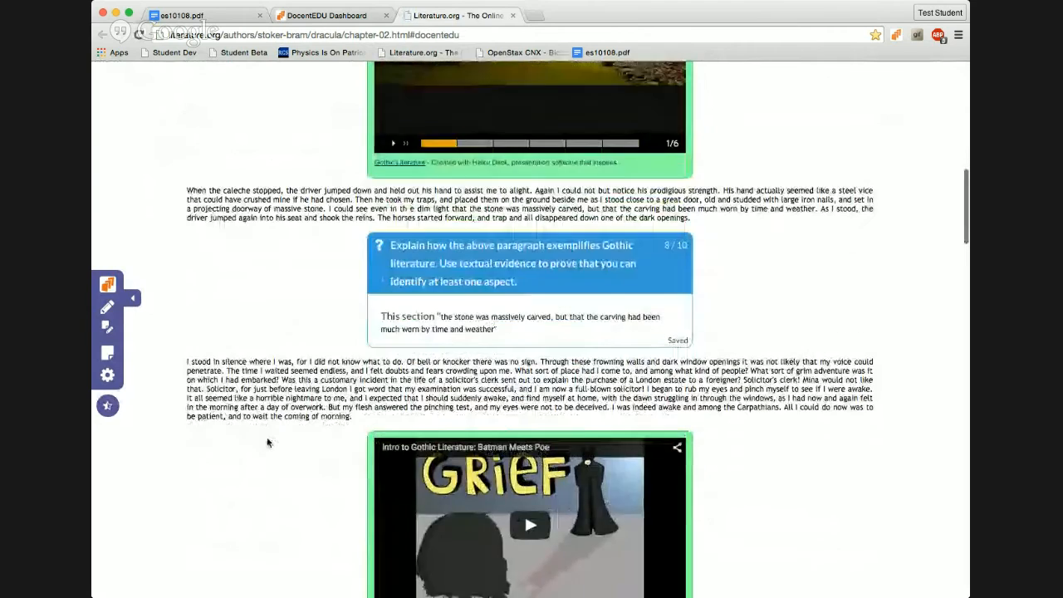
{"action": "scroll", "coordinate": [267, 443], "scroll_direction": "up", "scroll_amount": 11}
{"action": "scroll", "coordinate": [267, 442], "scroll_direction": "up", "scroll_amount": 1}
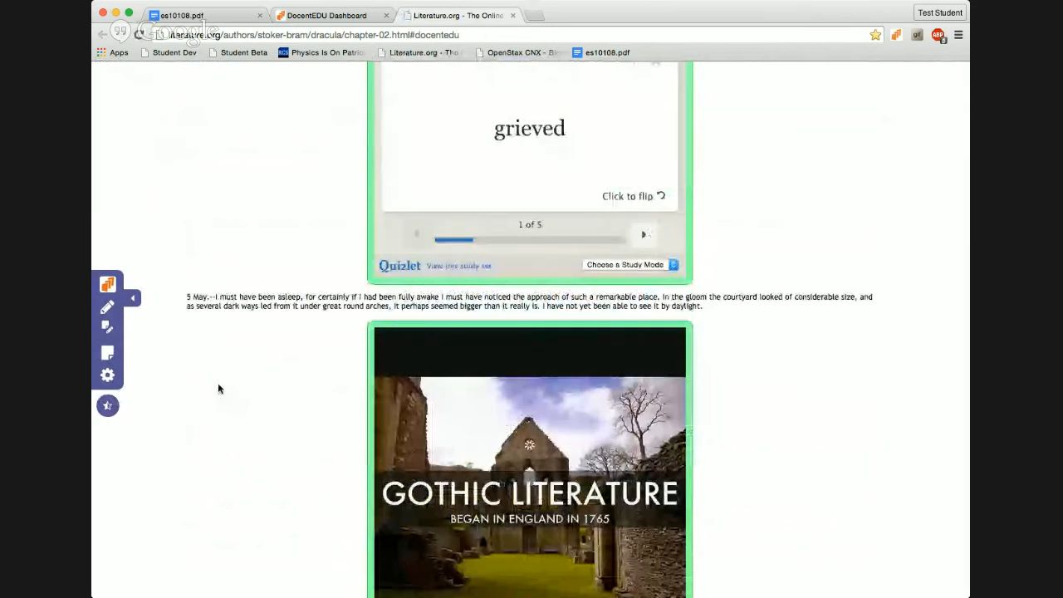
{"action": "scroll", "coordinate": [218, 387], "scroll_direction": "up", "scroll_amount": 5}
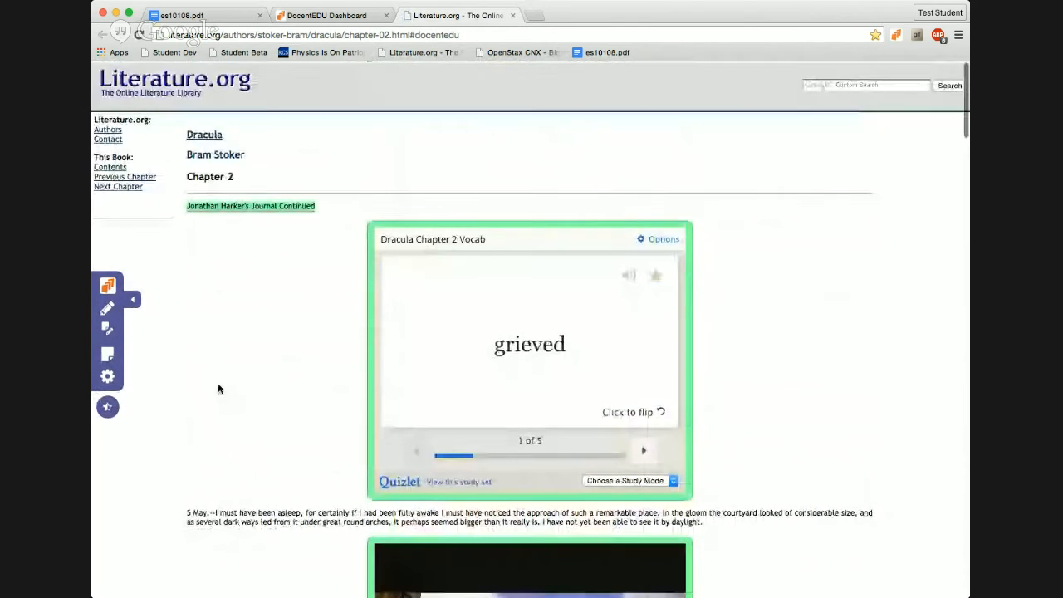
{"action": "scroll", "coordinate": [219, 379], "scroll_direction": "down", "scroll_amount": 1}
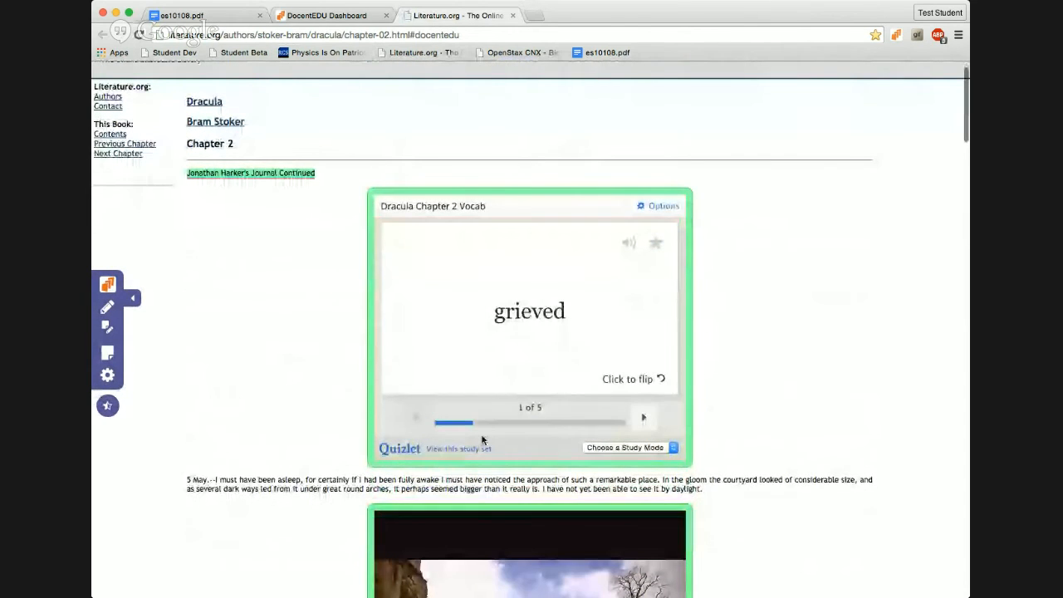
Step: Step through the vocab flashcards, view the highlighted heading's note, and hear 'honorable' pronounced
{"action": "left_click", "coordinate": [646, 419]}
{"action": "left_click", "coordinate": [646, 419]}
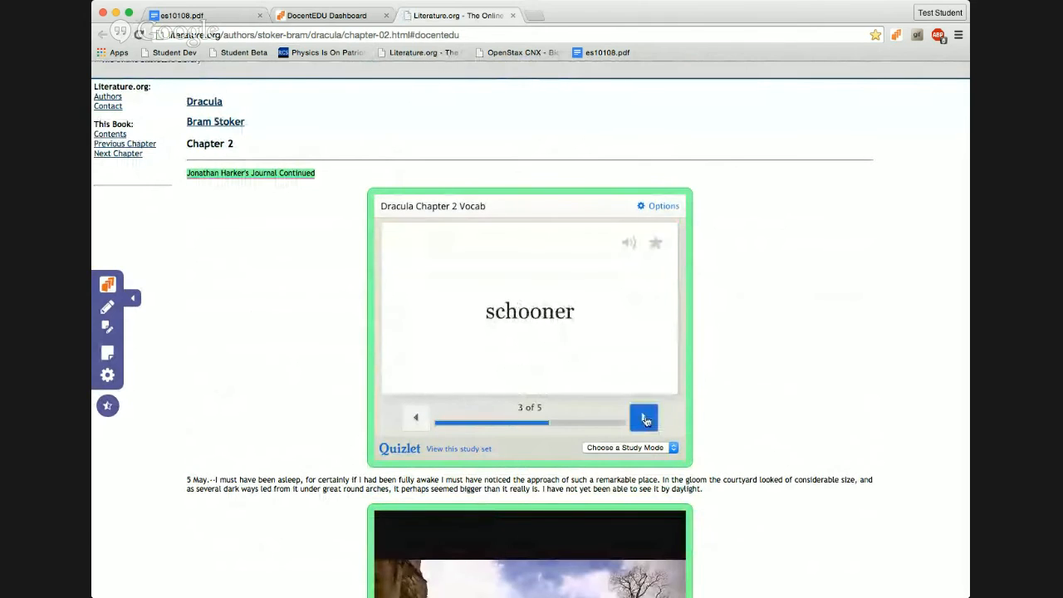
{"action": "left_click", "coordinate": [646, 419]}
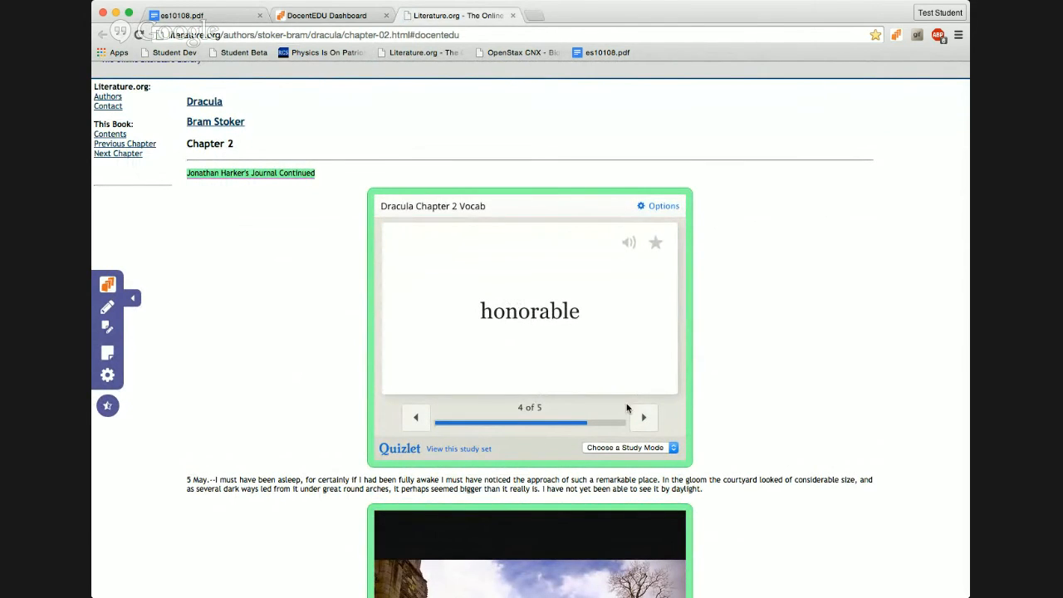
{"action": "left_click", "coordinate": [231, 175]}
{"action": "left_click", "coordinate": [542, 318]}
Step: Flip the last card 'pall', finish the set, start over and flip the 'grieved' card
{"action": "left_click", "coordinate": [642, 416]}
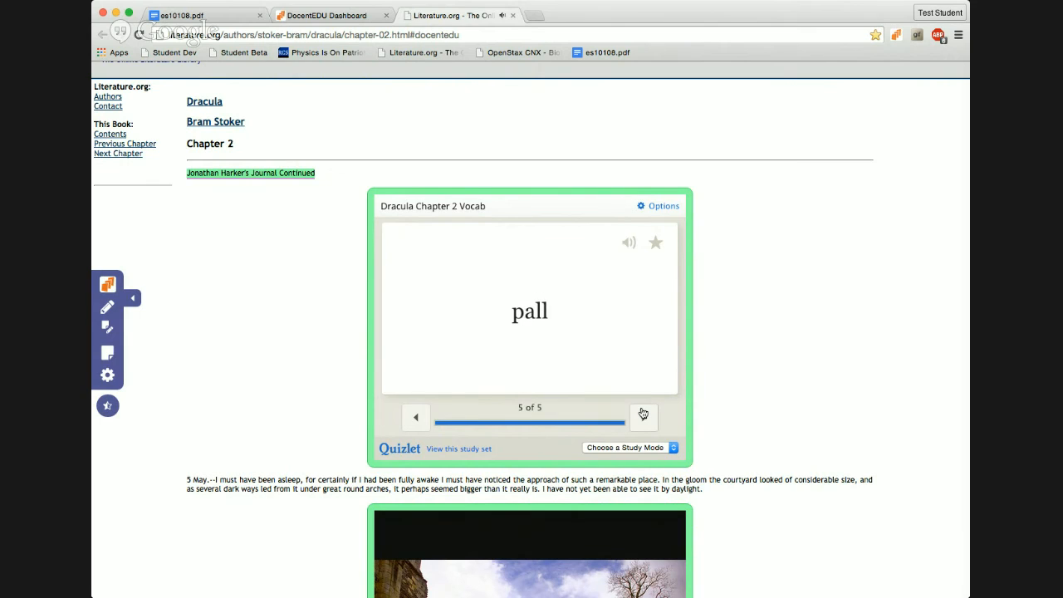
{"action": "left_click", "coordinate": [643, 335]}
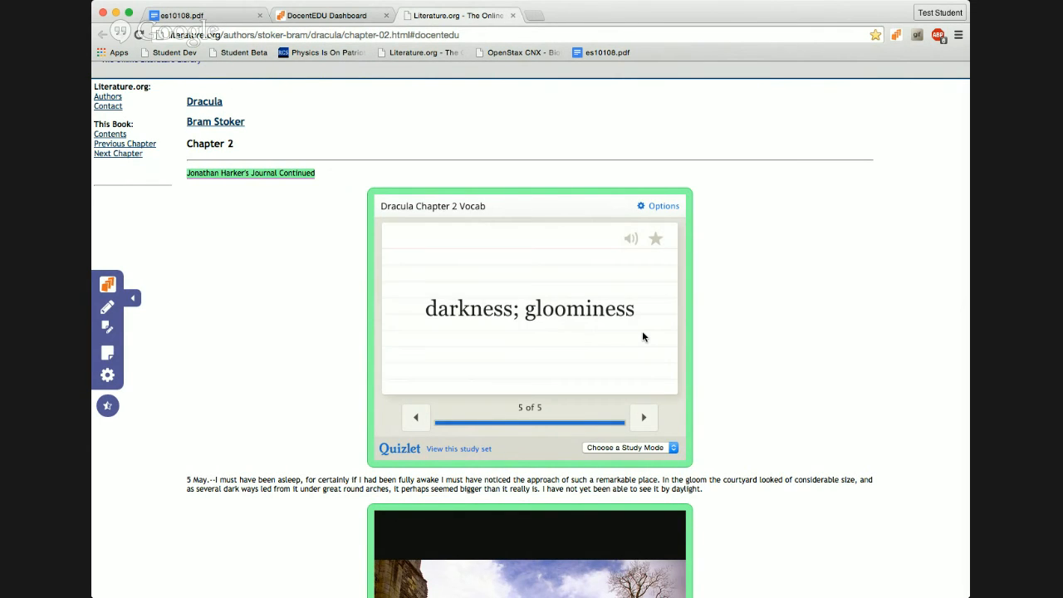
{"action": "left_click", "coordinate": [642, 337]}
{"action": "left_click", "coordinate": [645, 419]}
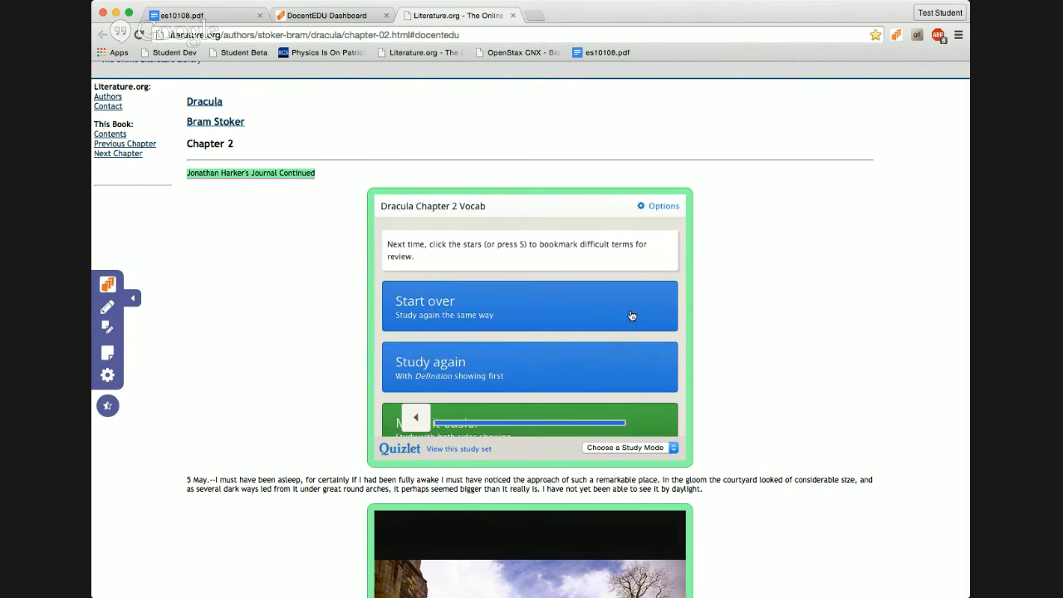
{"action": "left_click", "coordinate": [631, 317]}
{"action": "left_click", "coordinate": [588, 321]}
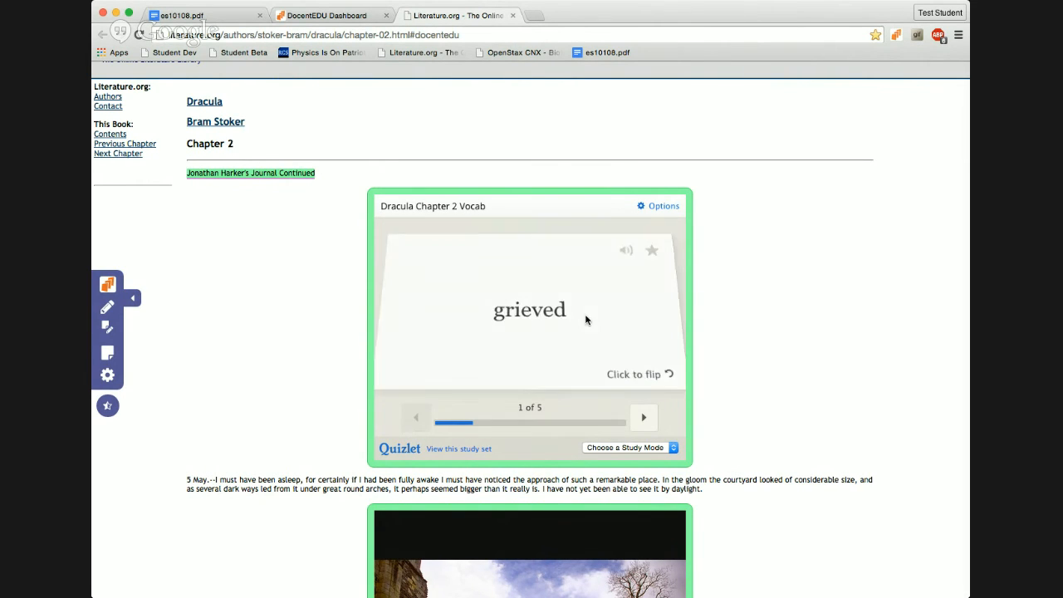
{"action": "left_click", "coordinate": [649, 356]}
{"action": "scroll", "coordinate": [803, 407], "scroll_direction": "down", "scroll_amount": 2}
{"action": "scroll", "coordinate": [803, 406], "scroll_direction": "down", "scroll_amount": 6}
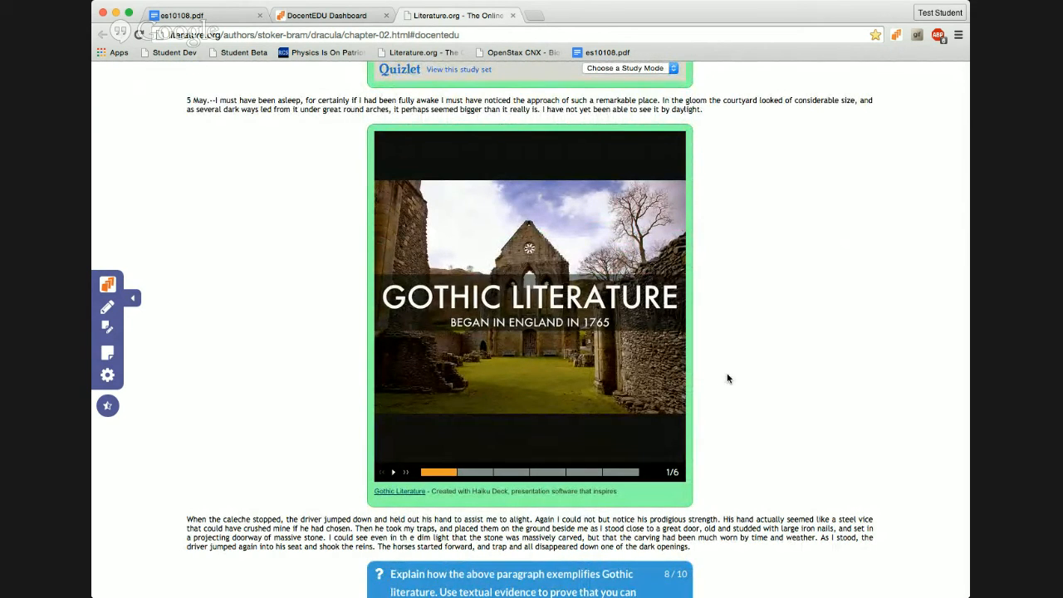
Step: Advance the Gothic Literature Haiku Deck two slides to slide 3/6, More Characteristics
{"action": "left_click", "coordinate": [406, 472]}
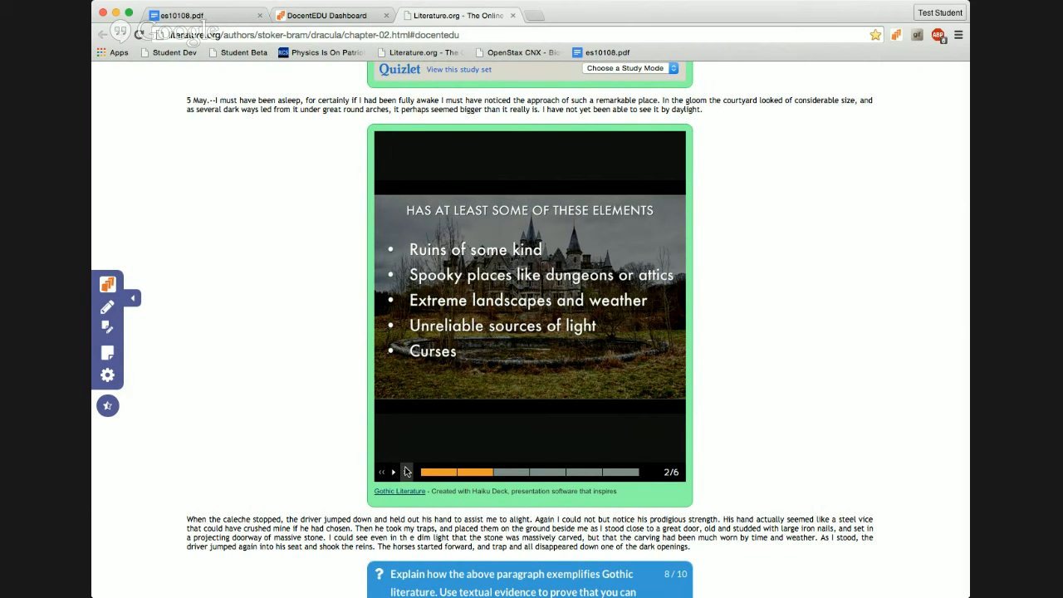
{"action": "left_click", "coordinate": [406, 472]}
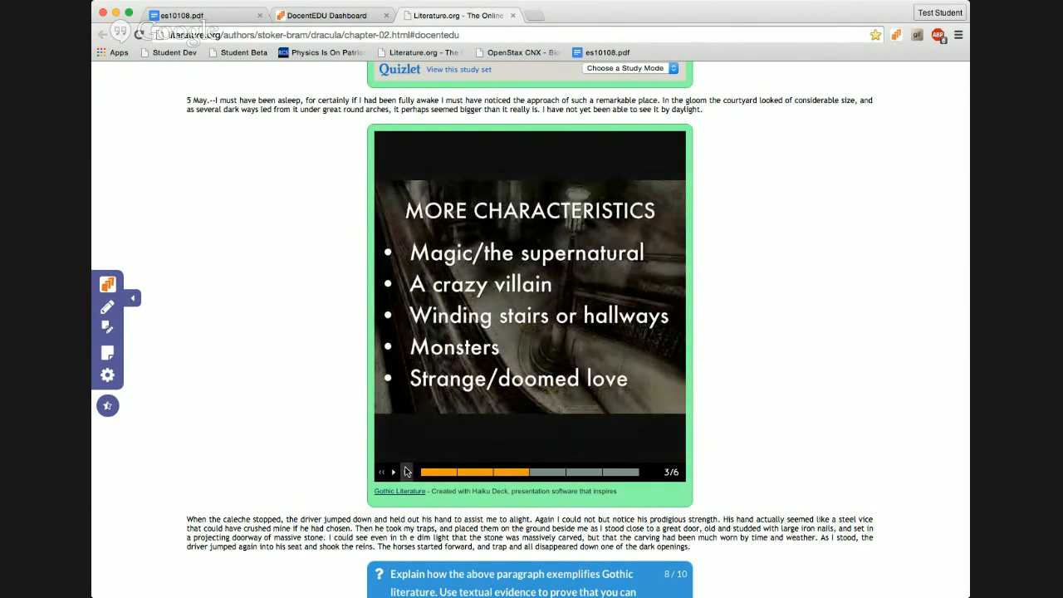
Step: Scroll past the video and discussion boxes to the quote note and 10-pt foreshadowing question
{"action": "scroll", "coordinate": [406, 471], "scroll_direction": "down", "scroll_amount": 3}
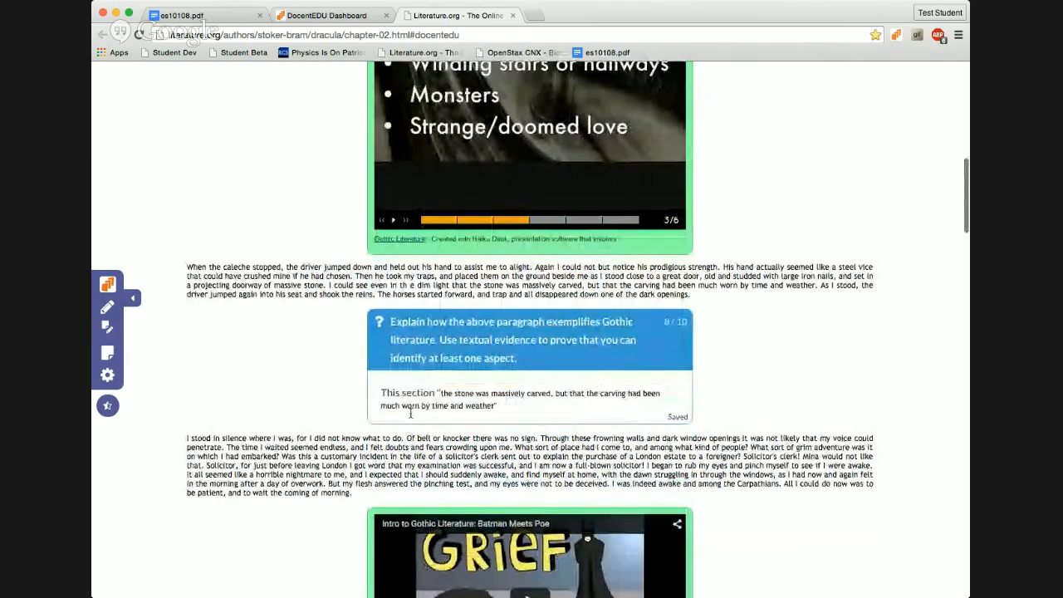
{"action": "scroll", "coordinate": [314, 482], "scroll_direction": "down", "scroll_amount": 5}
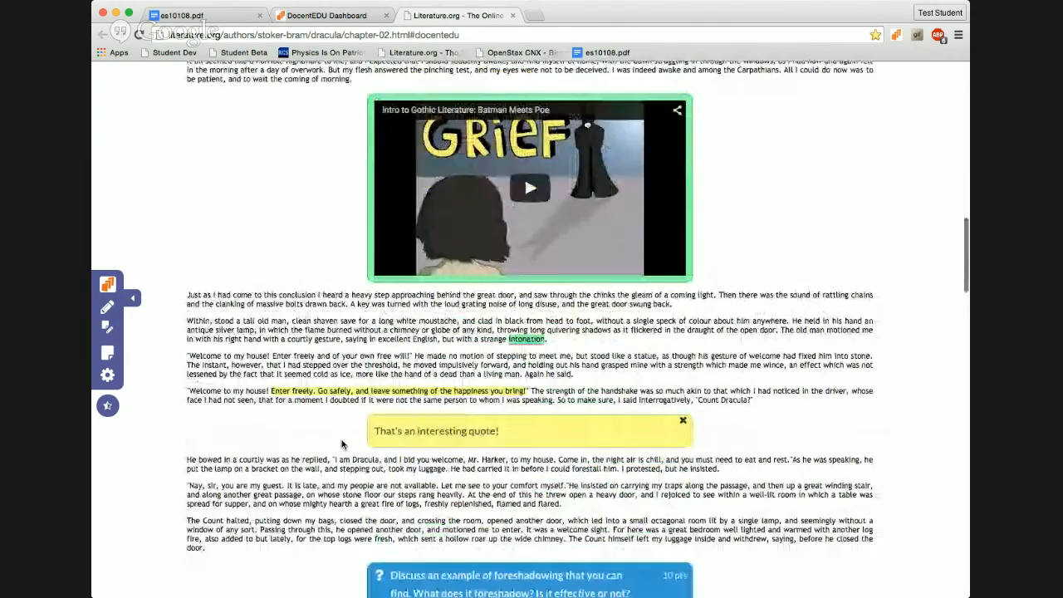
{"action": "scroll", "coordinate": [531, 189], "scroll_direction": "up", "scroll_amount": 3}
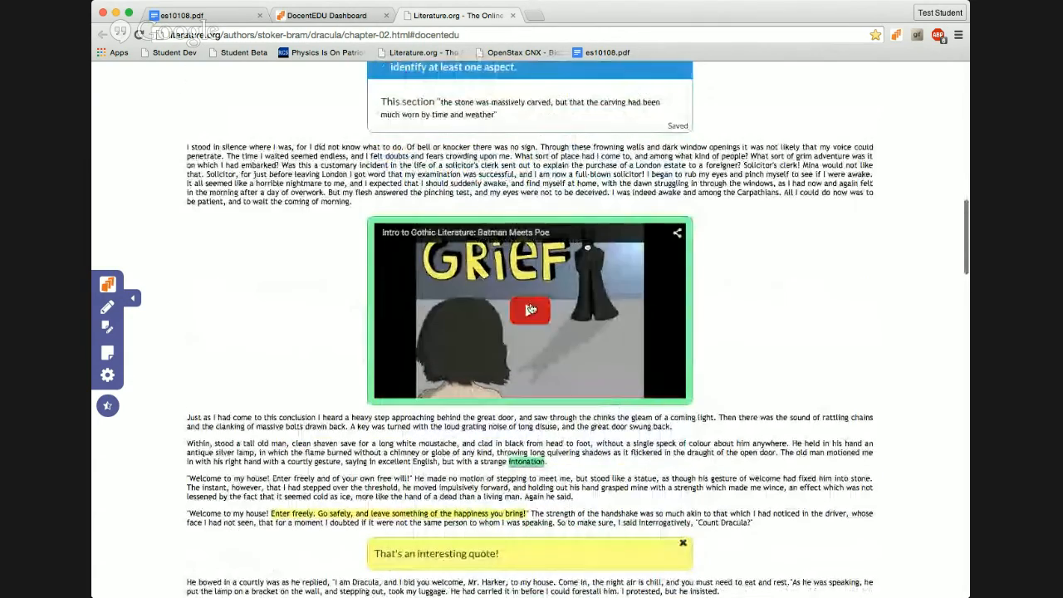
{"action": "scroll", "coordinate": [371, 439], "scroll_direction": "down", "scroll_amount": 3}
{"action": "scroll", "coordinate": [371, 438], "scroll_direction": "down", "scroll_amount": 5}
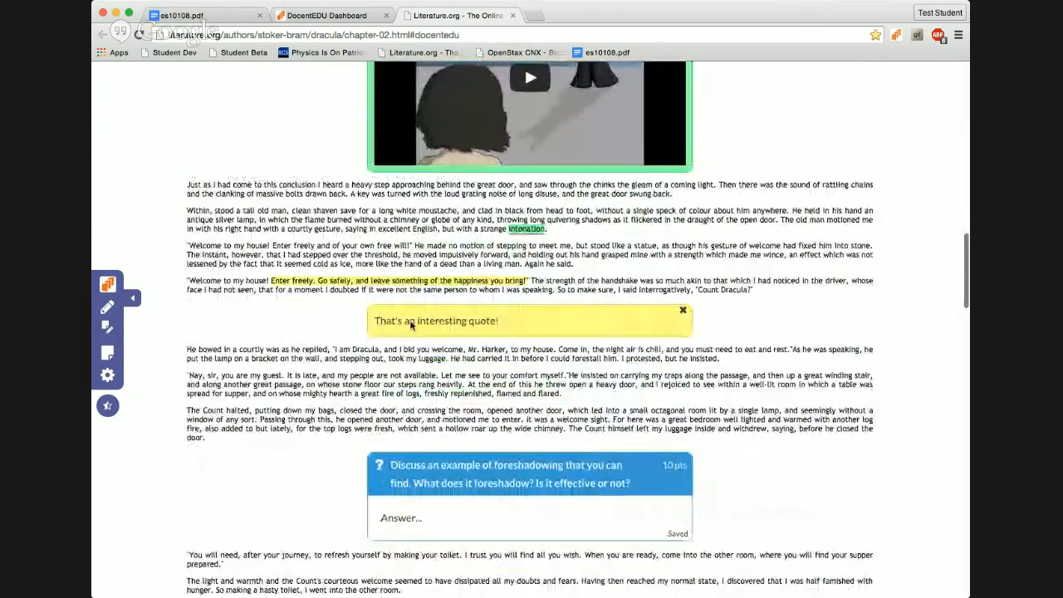
{"action": "scroll", "coordinate": [514, 439], "scroll_direction": "down", "scroll_amount": 1}
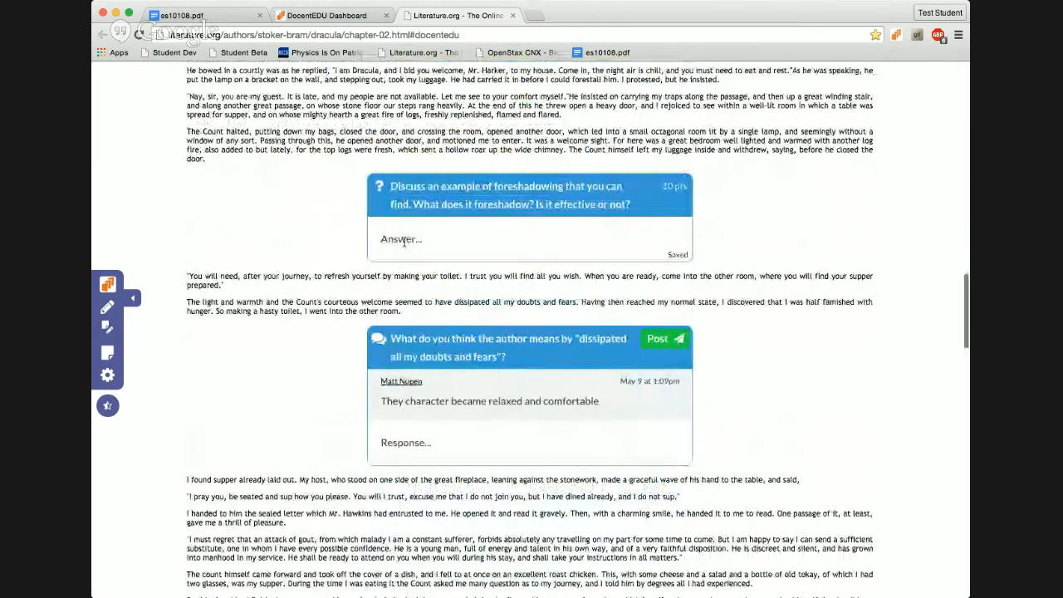
{"action": "scroll", "coordinate": [415, 421], "scroll_direction": "down", "scroll_amount": 5}
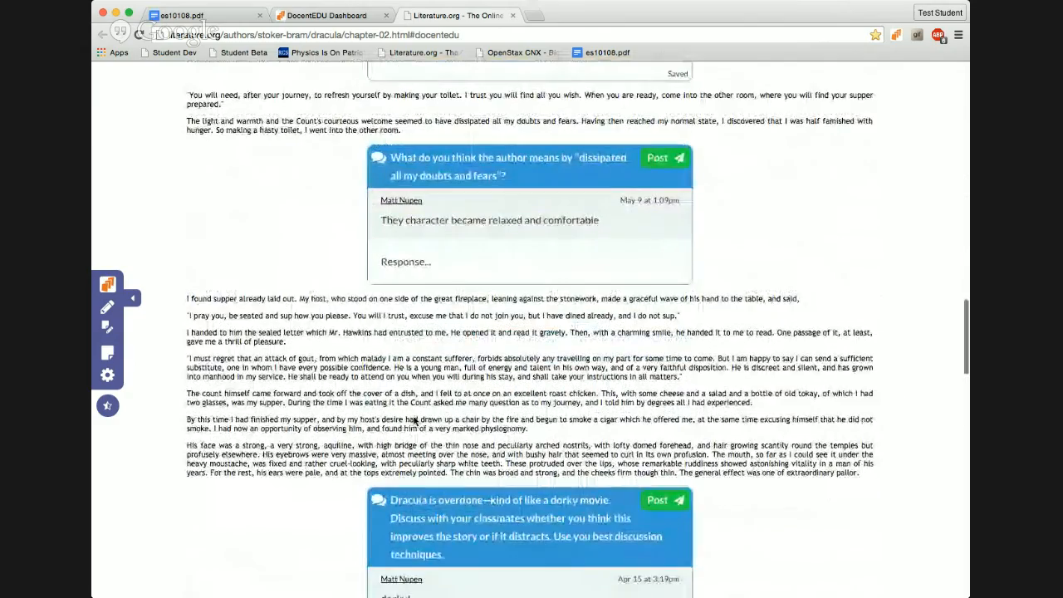
{"action": "scroll", "coordinate": [414, 421], "scroll_direction": "down", "scroll_amount": 5}
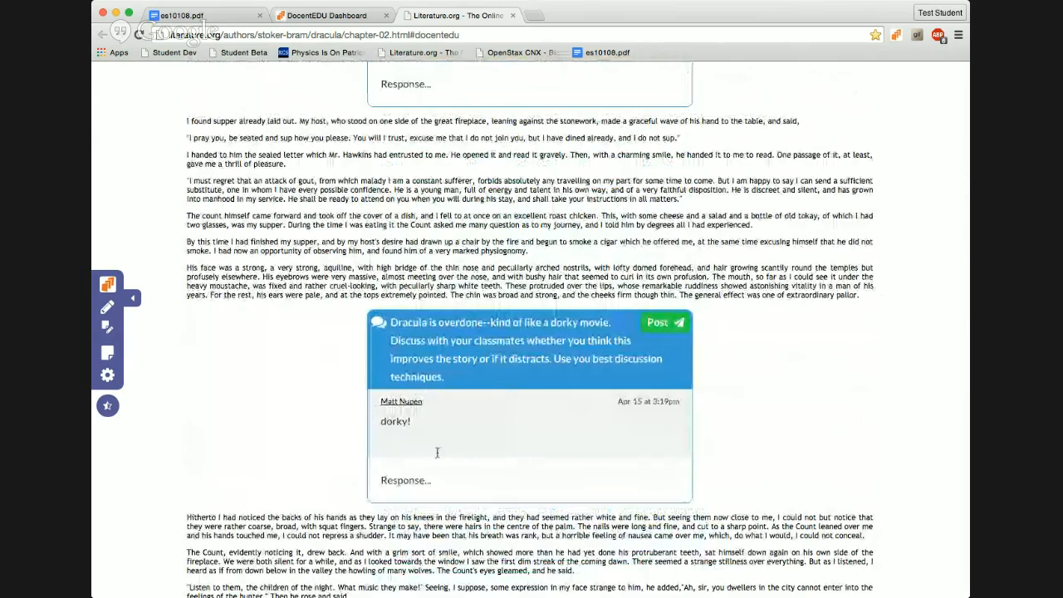
{"action": "scroll", "coordinate": [437, 453], "scroll_direction": "down", "scroll_amount": 7}
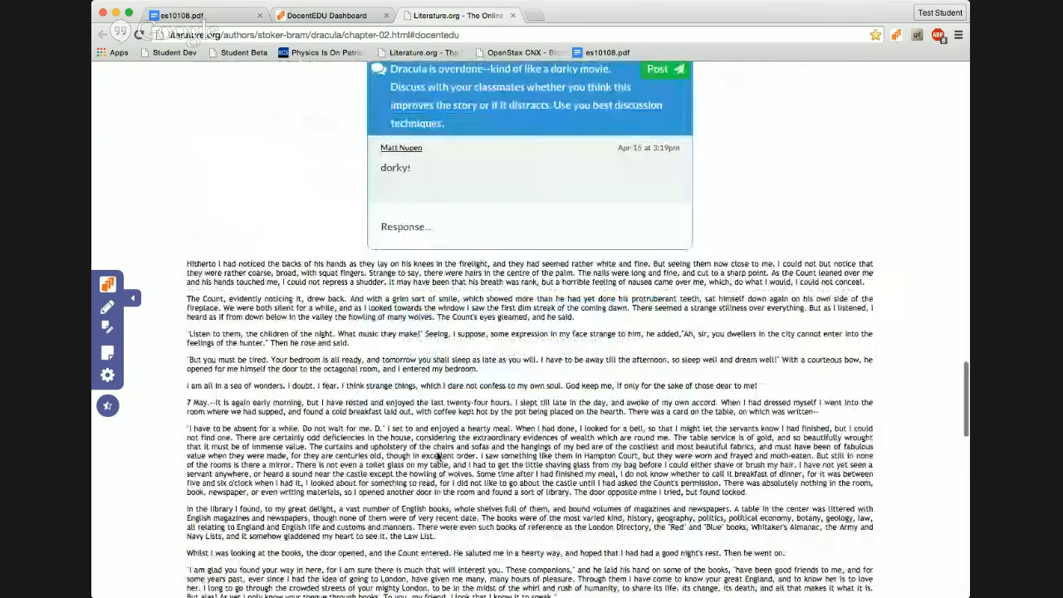
{"action": "scroll", "coordinate": [349, 337], "scroll_direction": "up", "scroll_amount": 20}
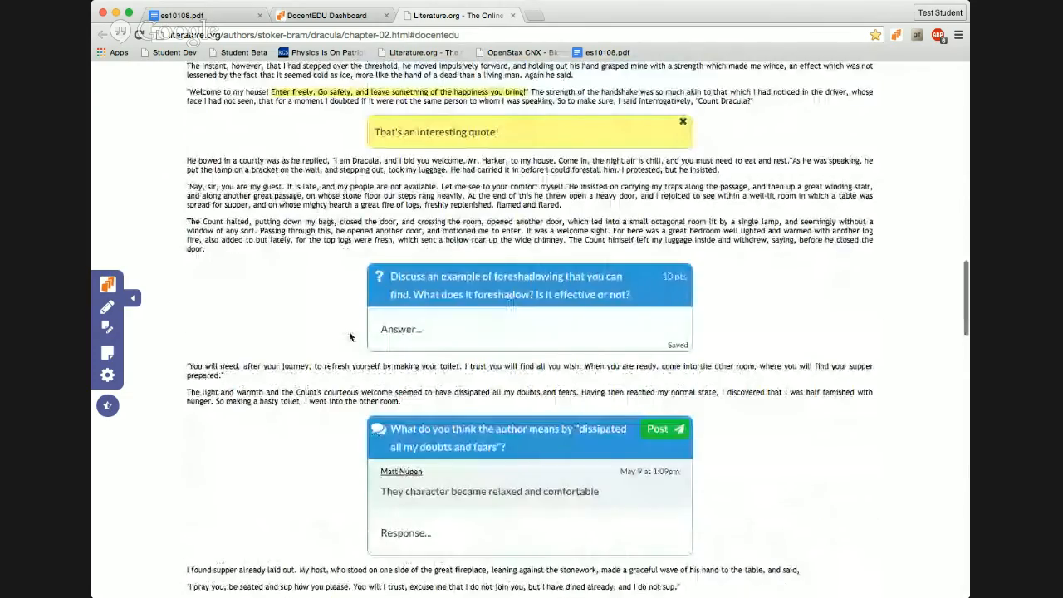
{"action": "scroll", "coordinate": [350, 336], "scroll_direction": "down", "scroll_amount": 1}
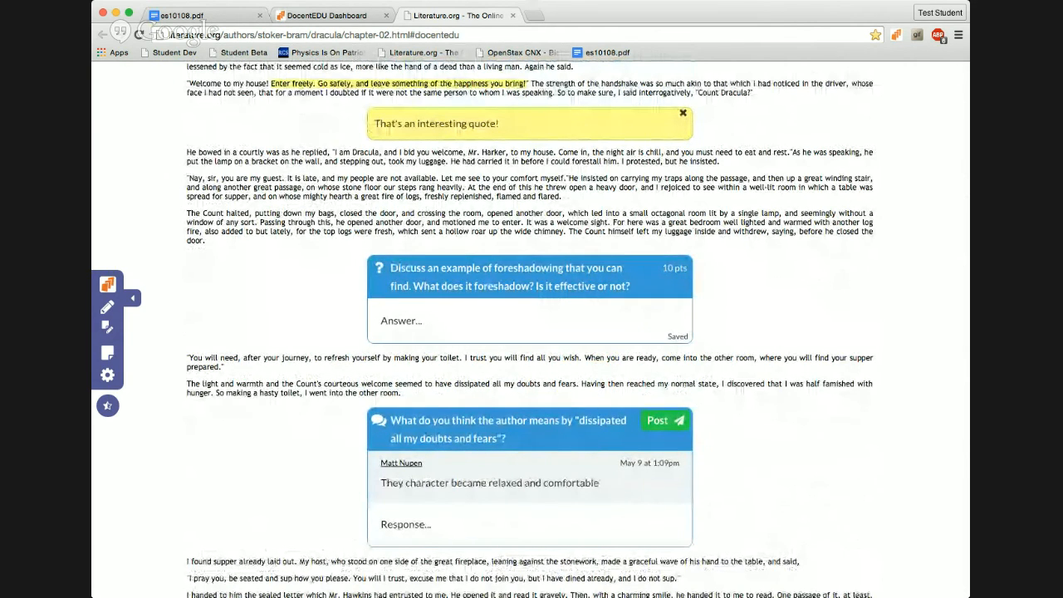
Step: Preview the page at phone width, widen the browser to full size, and return to Grades
{"action": "left_click_drag", "start_coordinate": [969, 300], "coordinate": [658, 317]}
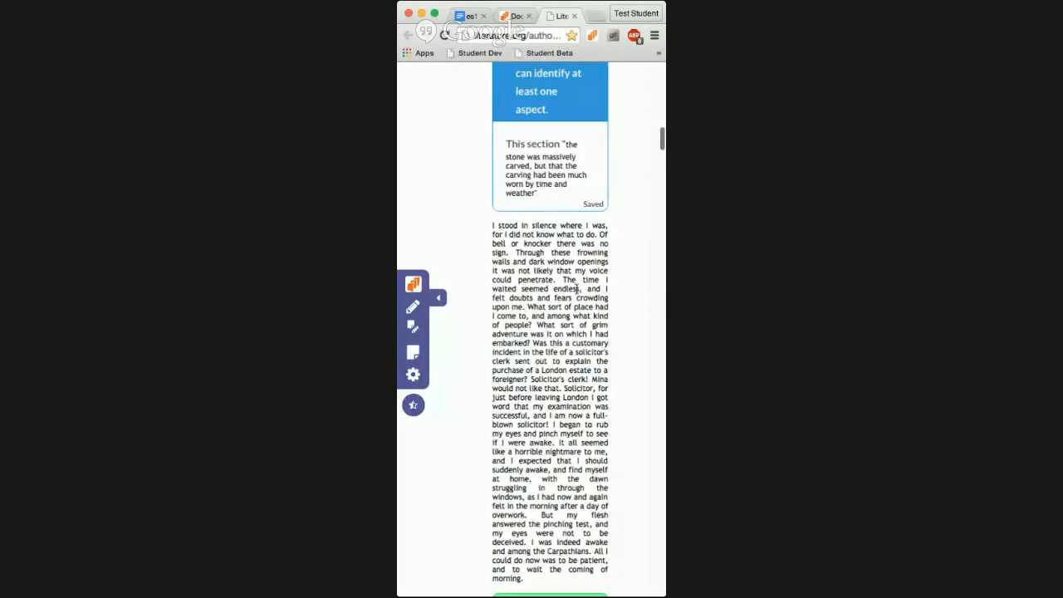
{"action": "scroll", "coordinate": [577, 293], "scroll_direction": "up", "scroll_amount": 5}
{"action": "scroll", "coordinate": [577, 292], "scroll_direction": "up", "scroll_amount": 8}
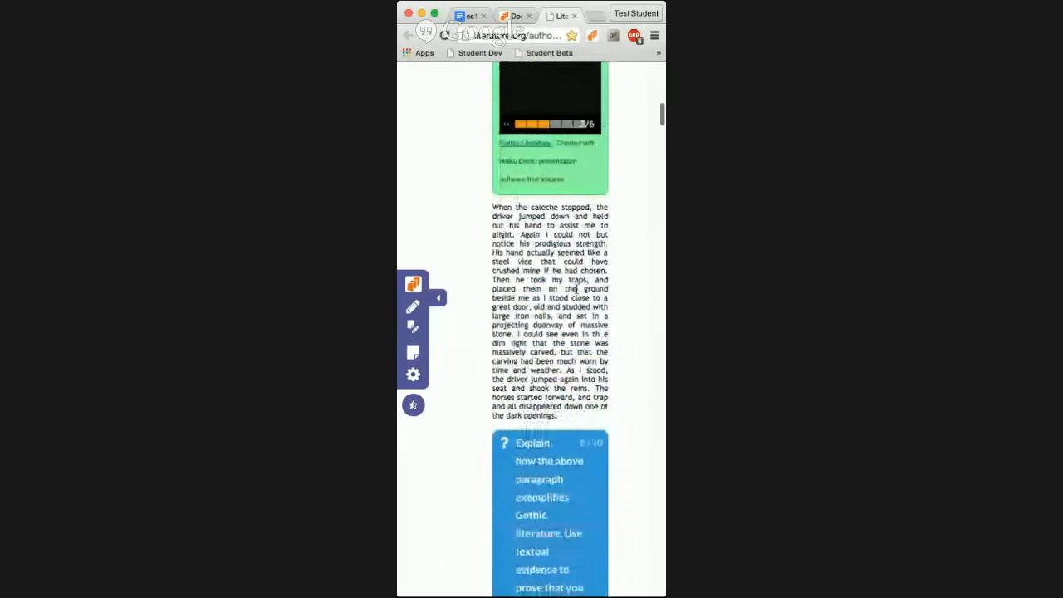
{"action": "scroll", "coordinate": [578, 378], "scroll_direction": "up", "scroll_amount": 7}
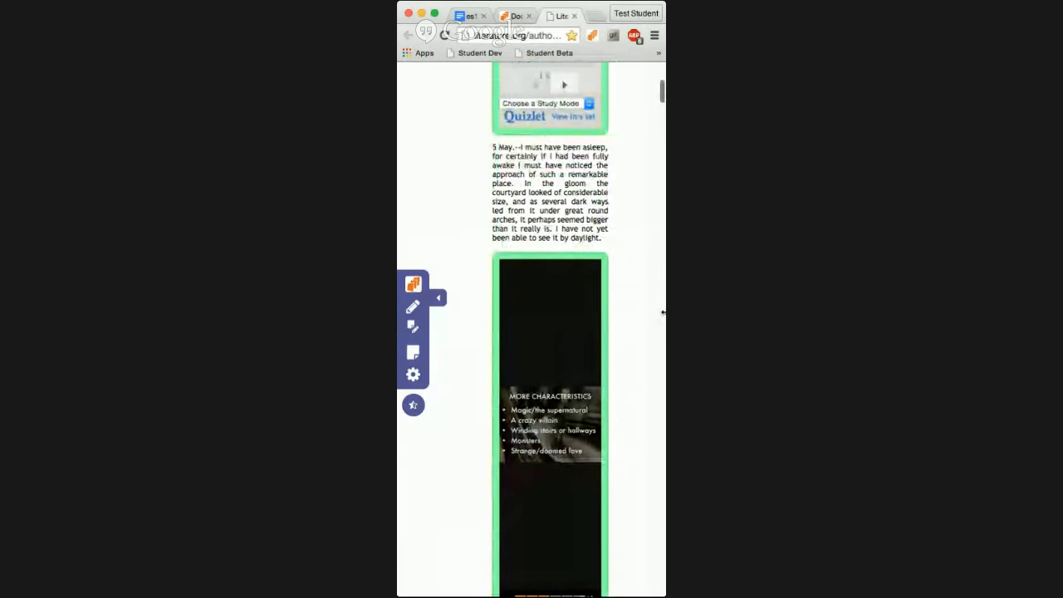
{"action": "left_click_drag", "start_coordinate": [663, 312], "coordinate": [737, 315]}
{"action": "scroll", "coordinate": [663, 331], "scroll_direction": "down", "scroll_amount": 2}
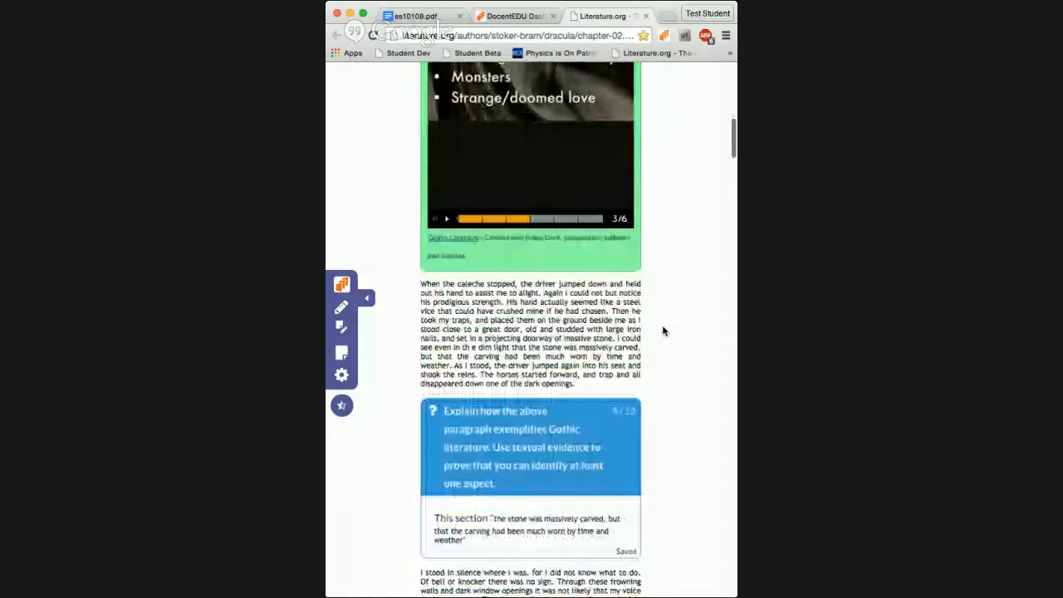
{"action": "scroll", "coordinate": [663, 330], "scroll_direction": "down", "scroll_amount": 8}
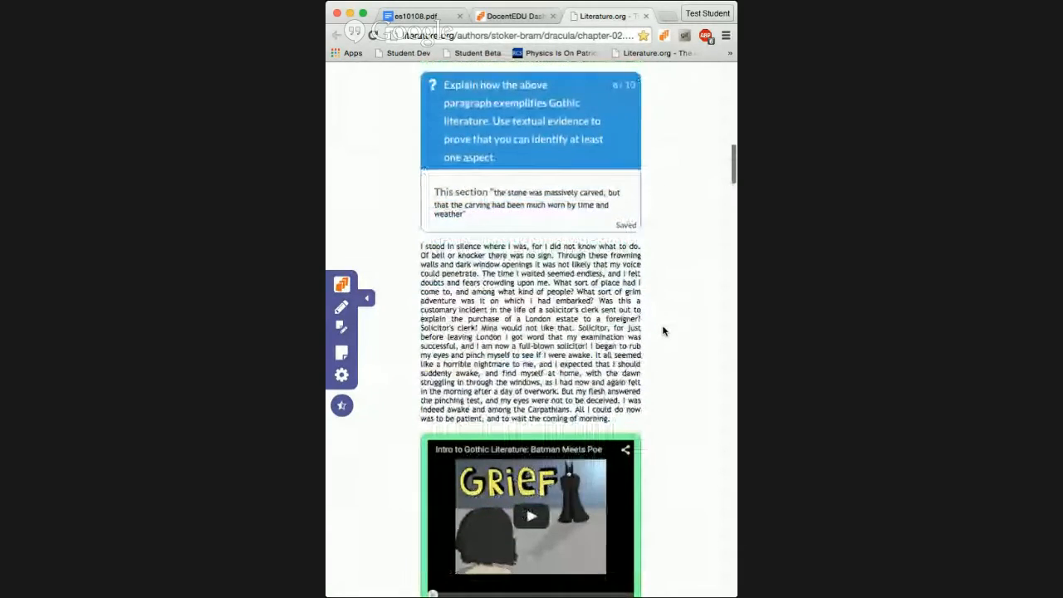
{"action": "scroll", "coordinate": [663, 330], "scroll_direction": "down", "scroll_amount": 7}
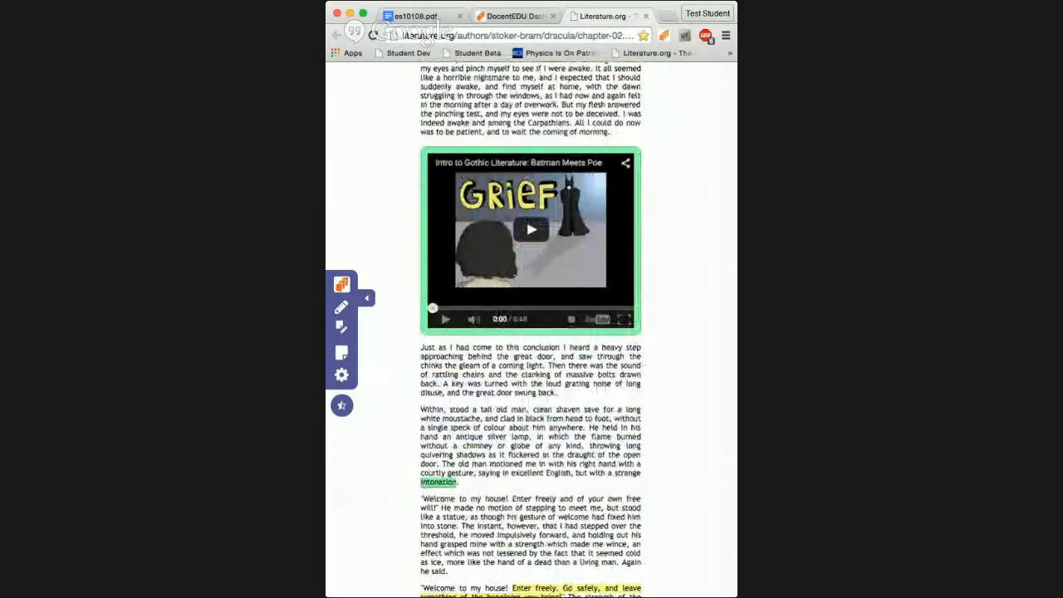
{"action": "left_click_drag", "start_coordinate": [737, 309], "coordinate": [940, 310]}
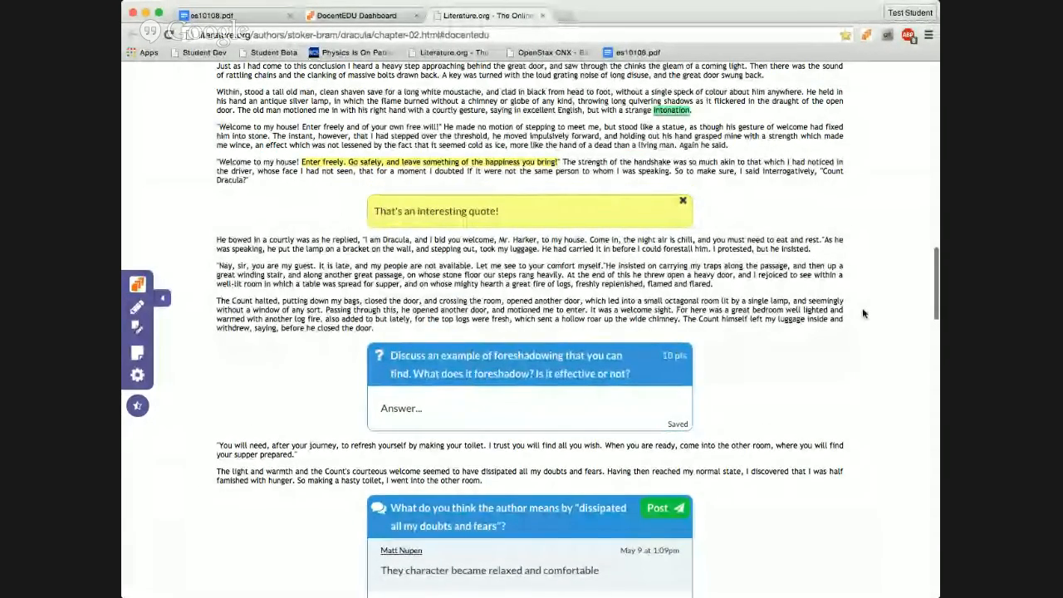
{"action": "scroll", "coordinate": [785, 374], "scroll_direction": "up", "scroll_amount": 2}
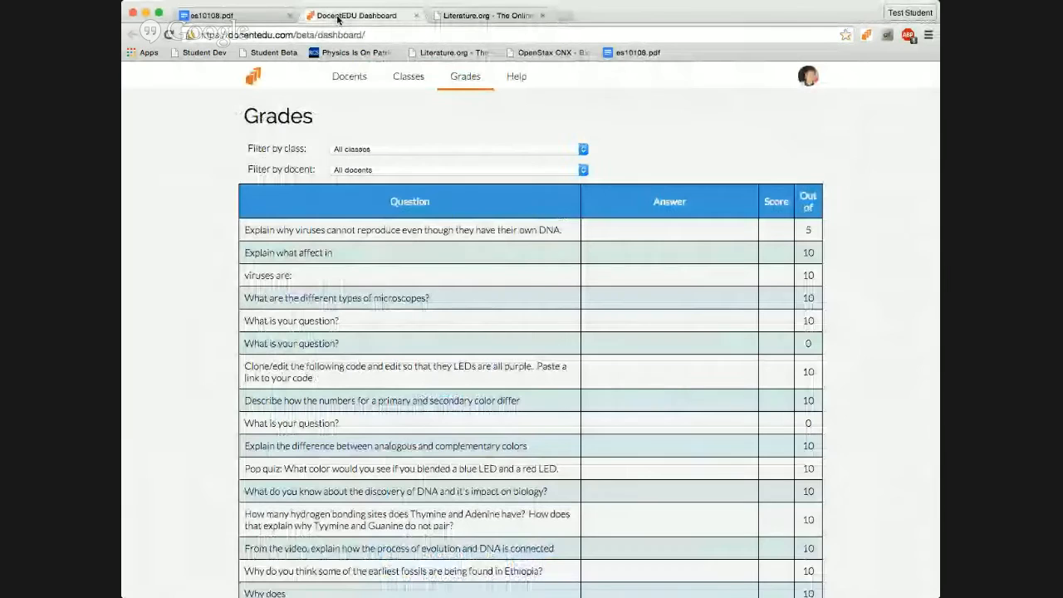
{"action": "left_click", "coordinate": [342, 15]}
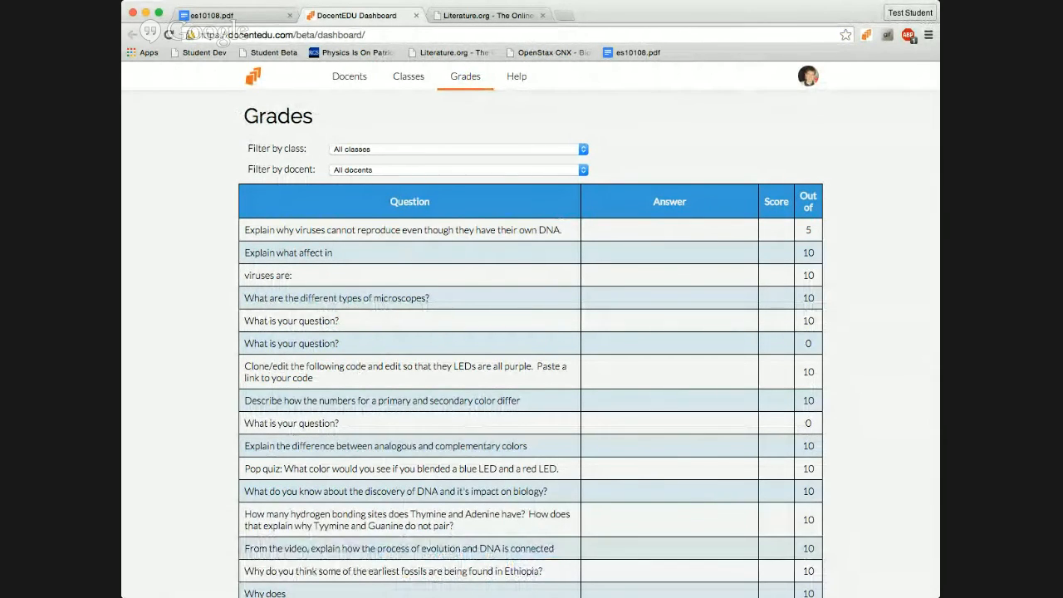
{"action": "key", "text": "super+Tab"}
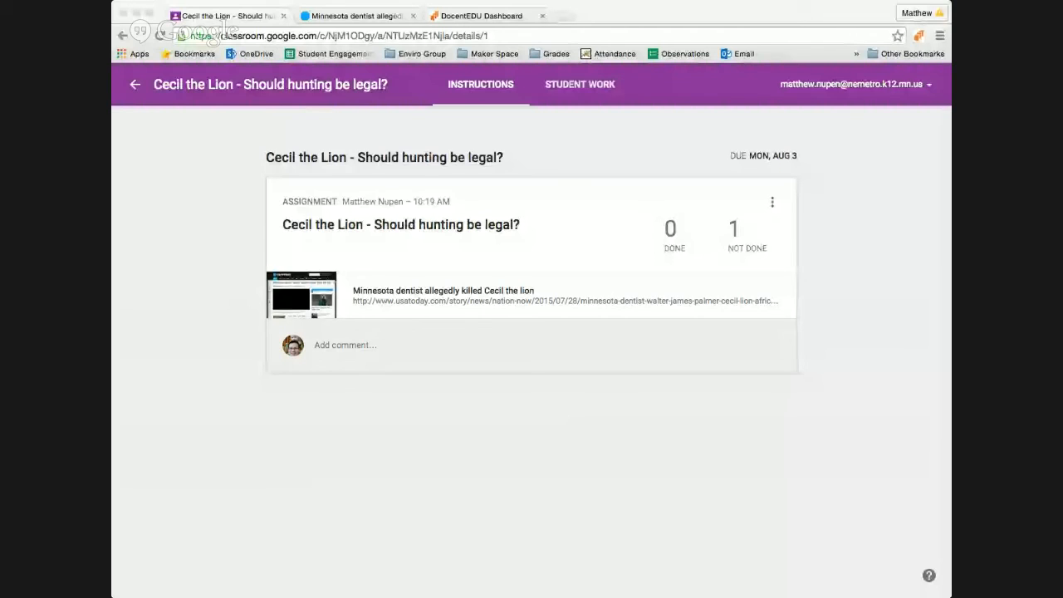
Step: Go back to the teacher's Biology I 1 stream and open the Asian Carp Threat to the Great Lakes link
{"action": "left_click", "coordinate": [949, 123]}
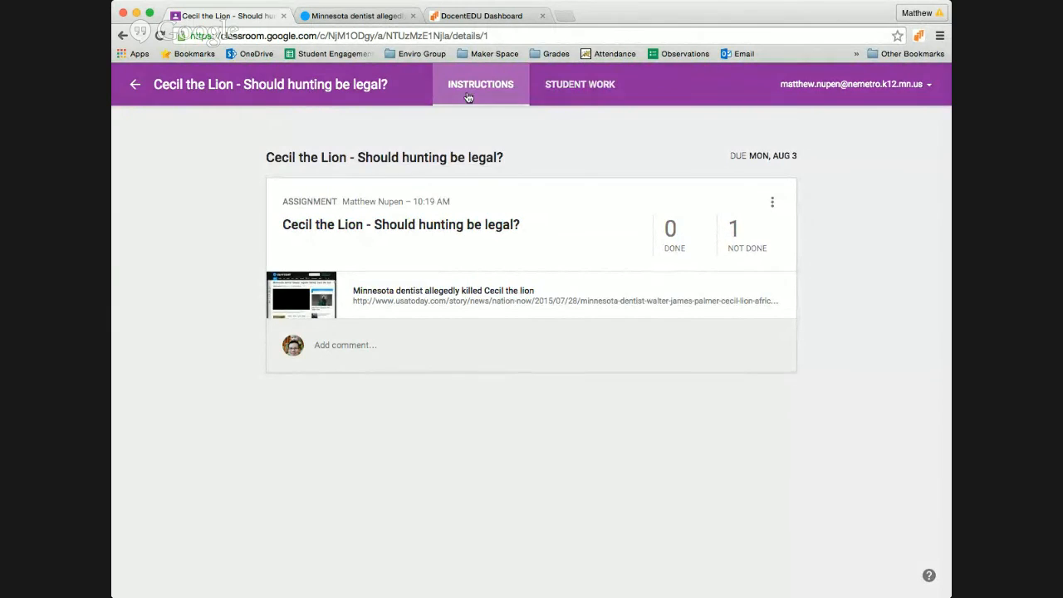
{"action": "left_click", "coordinate": [132, 86]}
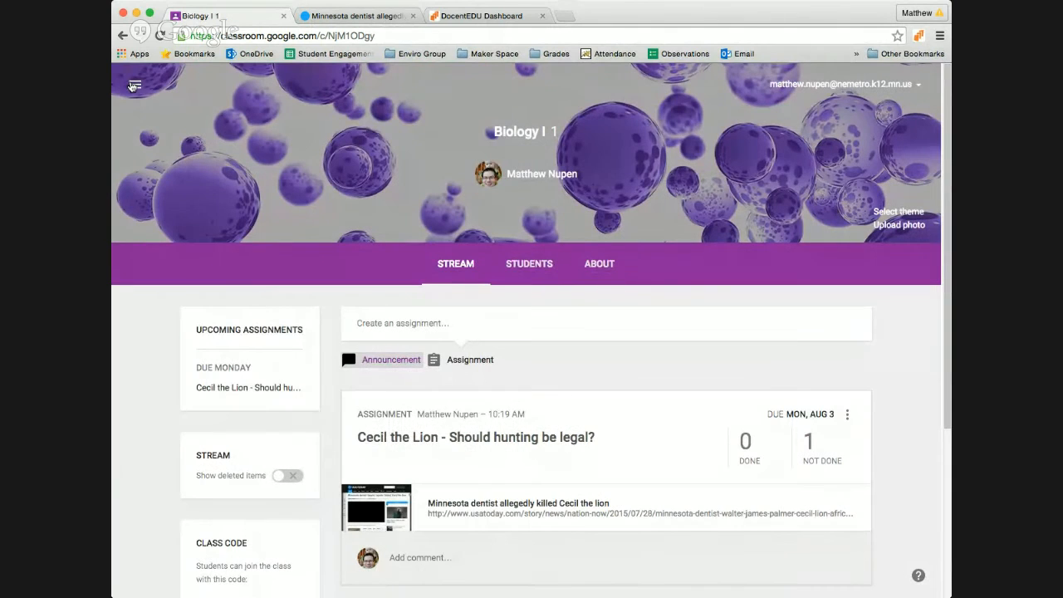
{"action": "scroll", "coordinate": [276, 289], "scroll_direction": "down", "scroll_amount": 1}
{"action": "scroll", "coordinate": [274, 286], "scroll_direction": "down", "scroll_amount": 5}
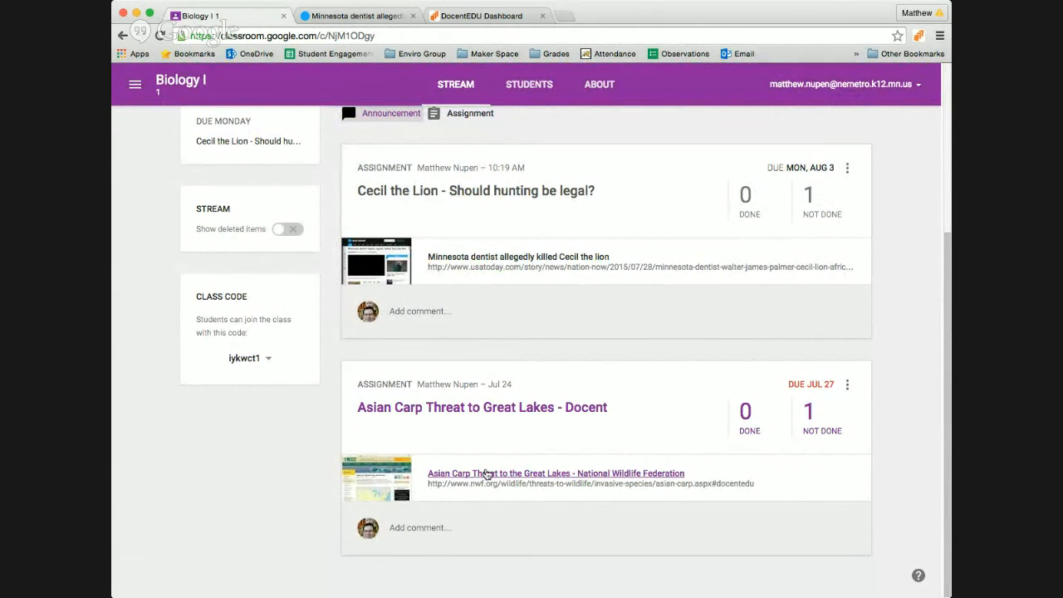
{"action": "left_click", "coordinate": [519, 474]}
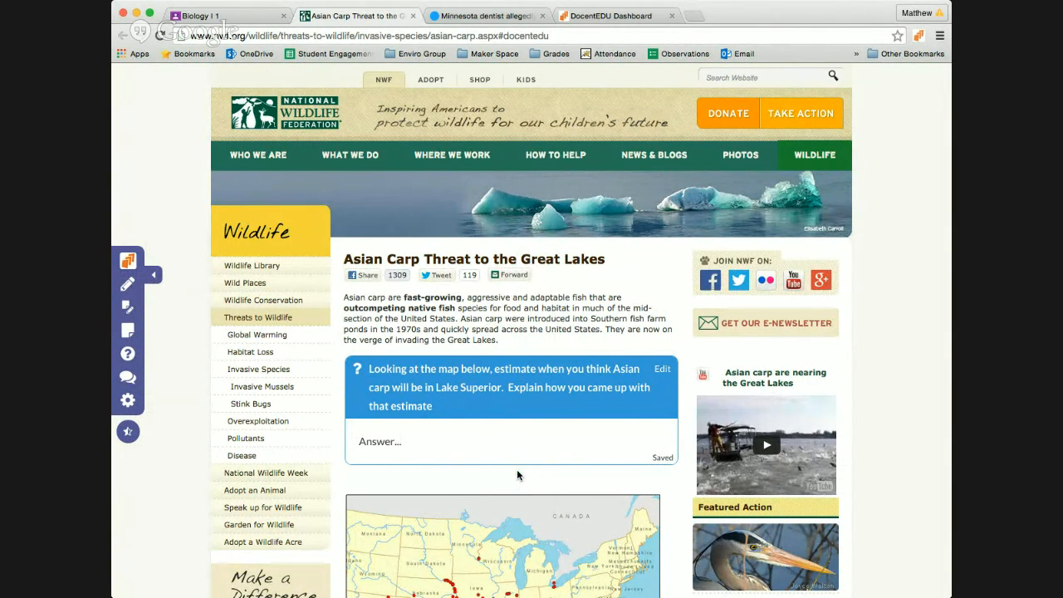
Step: Scroll through the Asian carp article's embedded questions, then return to the Biology I stream
{"action": "scroll", "coordinate": [516, 475], "scroll_direction": "down", "scroll_amount": 5}
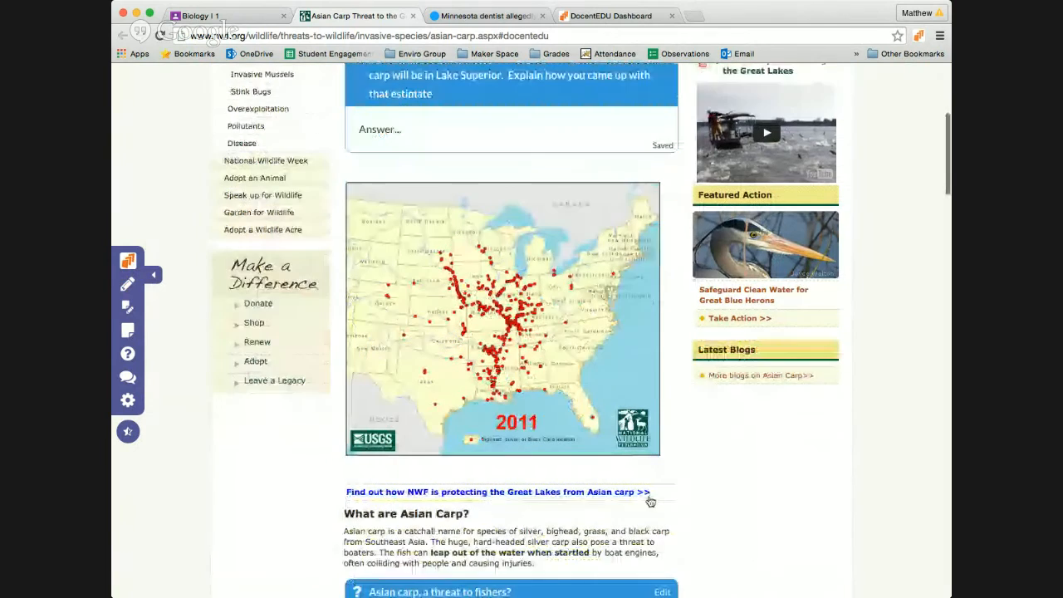
{"action": "scroll", "coordinate": [703, 527], "scroll_direction": "down", "scroll_amount": 4}
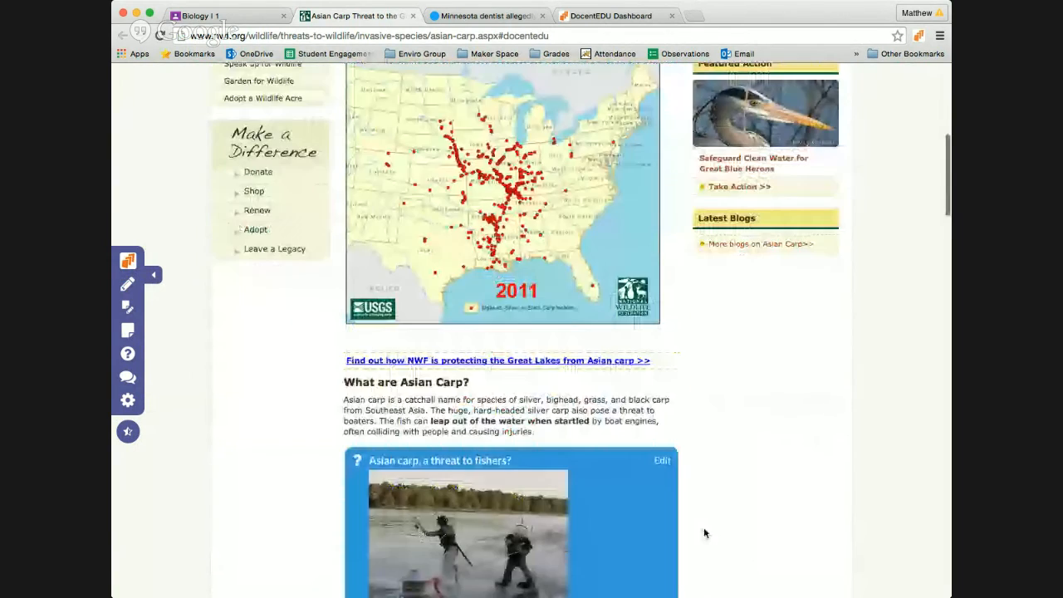
{"action": "scroll", "coordinate": [706, 515], "scroll_direction": "down", "scroll_amount": 8}
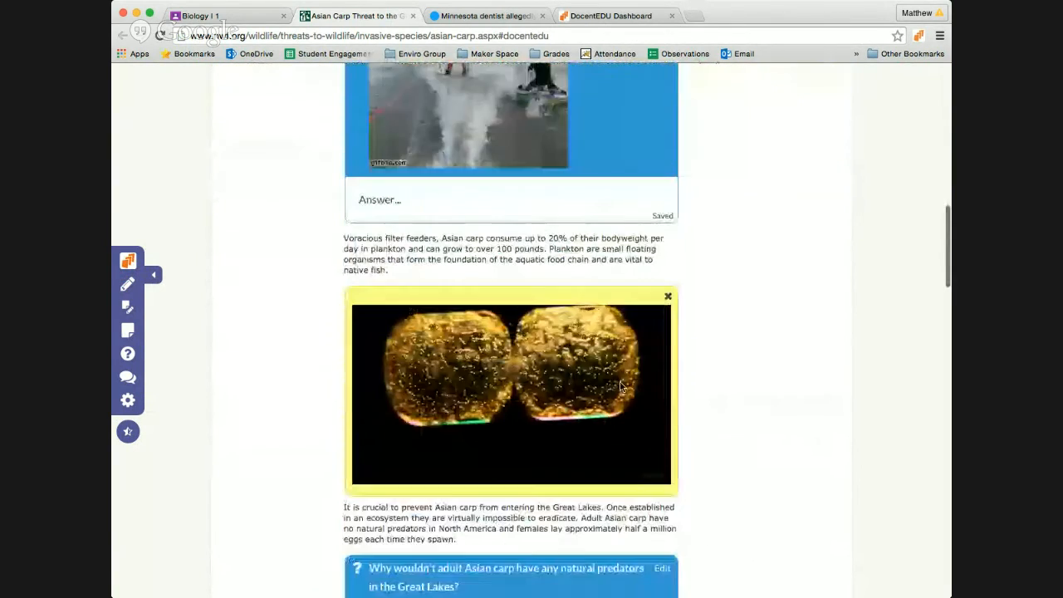
{"action": "scroll", "coordinate": [712, 493], "scroll_direction": "down", "scroll_amount": 1}
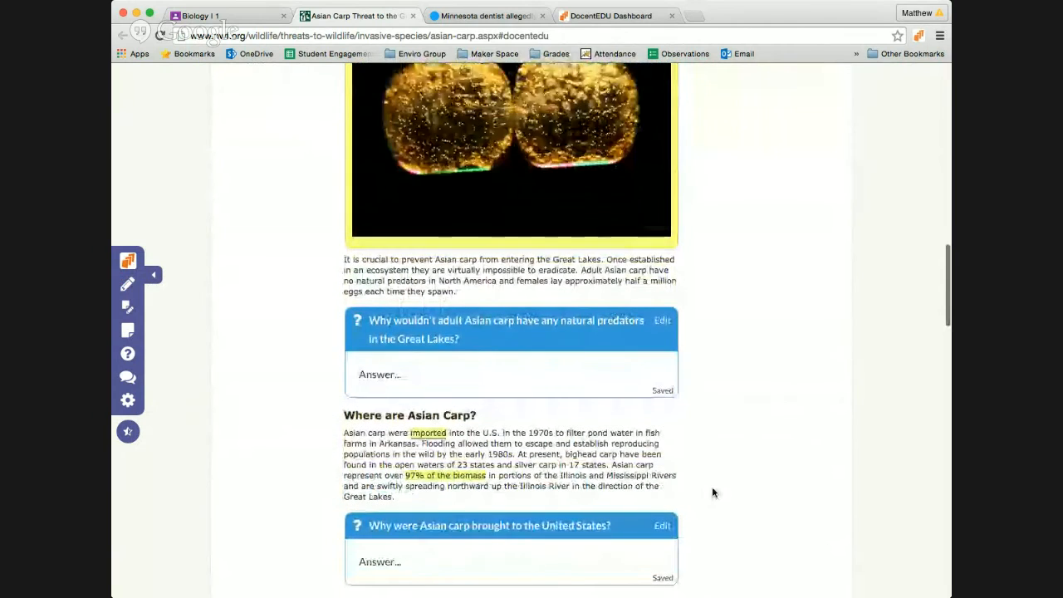
{"action": "left_click", "coordinate": [199, 16]}
{"action": "scroll", "coordinate": [349, 249], "scroll_direction": "up", "scroll_amount": 3}
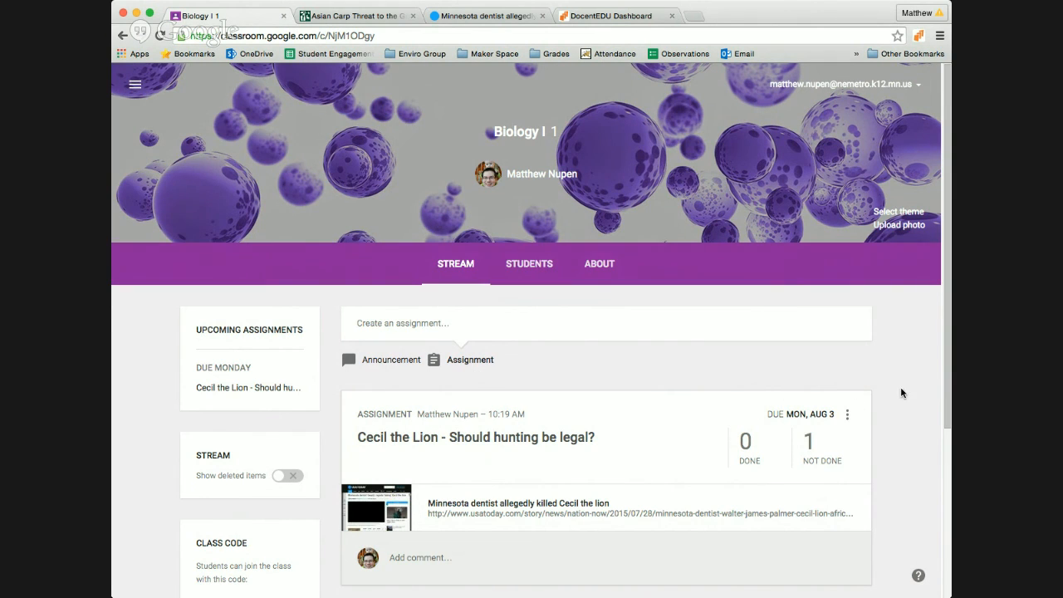
Step: Open a new tab and go to tackk.com
{"action": "left_click", "coordinate": [694, 18]}
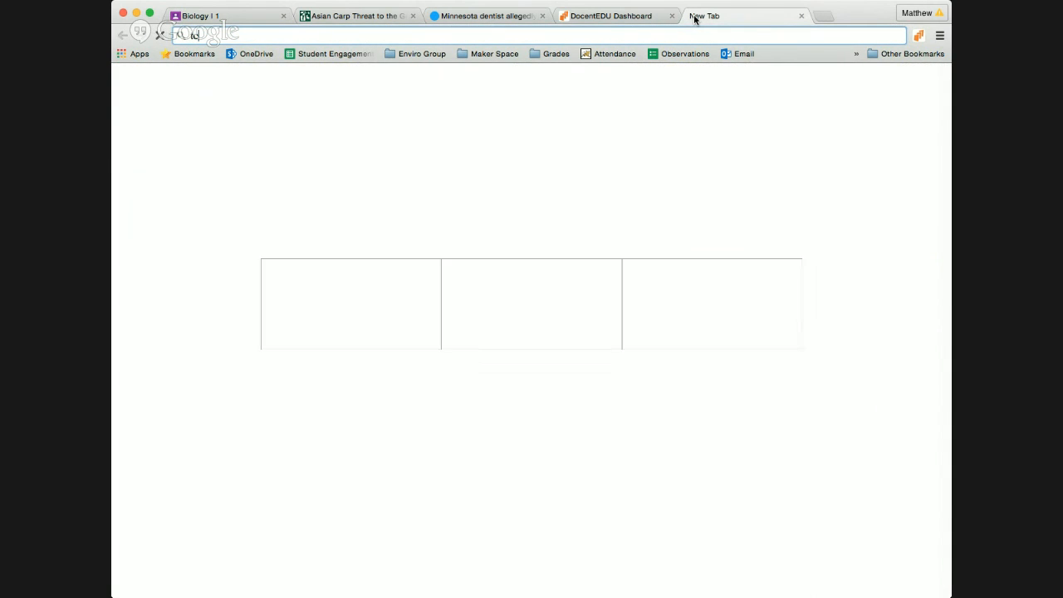
{"action": "type", "text": "tackk.com"}
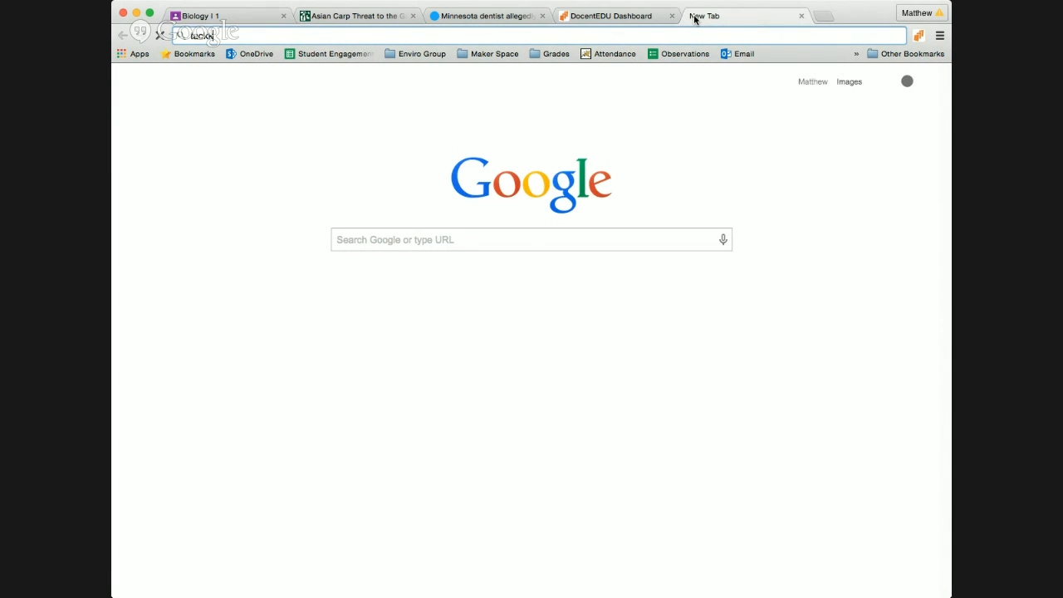
{"action": "key", "text": "Return"}
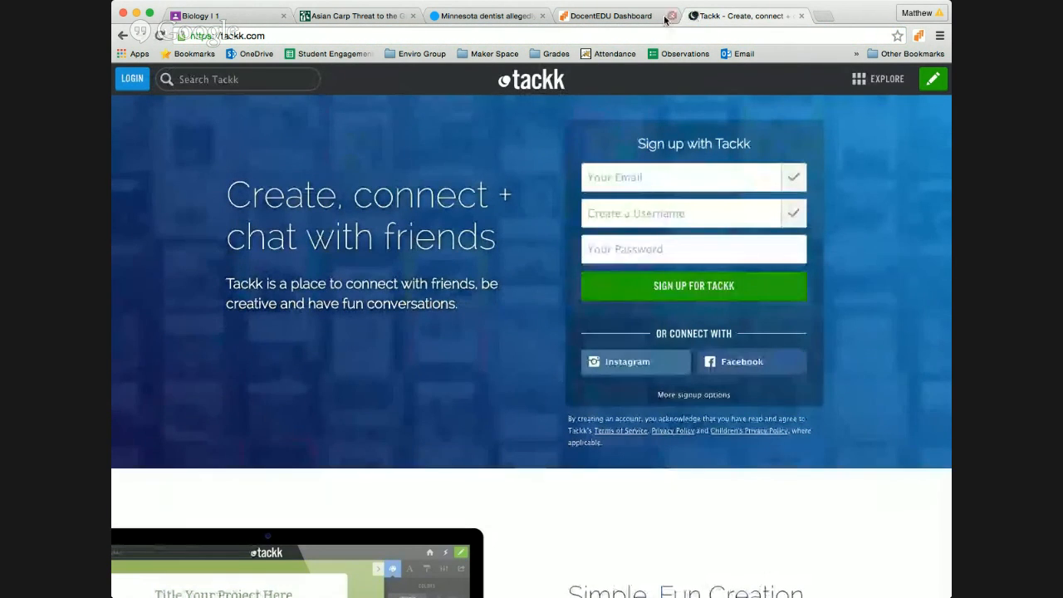
Step: Search Tackk for 'docented' and open the '6 Ways to Rock Google Classroom with DocentEDU' guide
{"action": "left_click", "coordinate": [201, 76]}
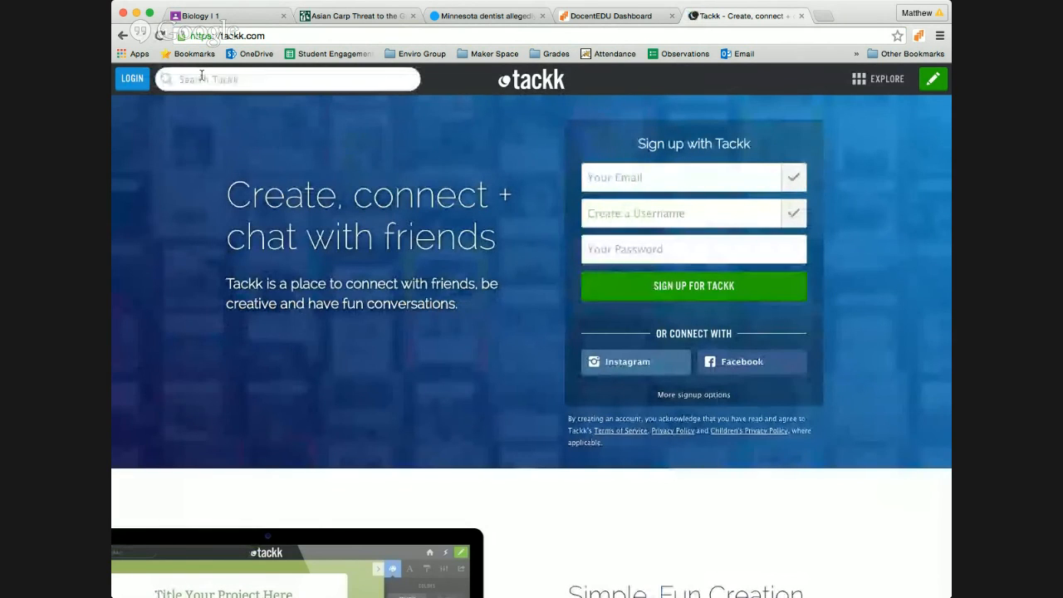
{"action": "type", "text": "d"}
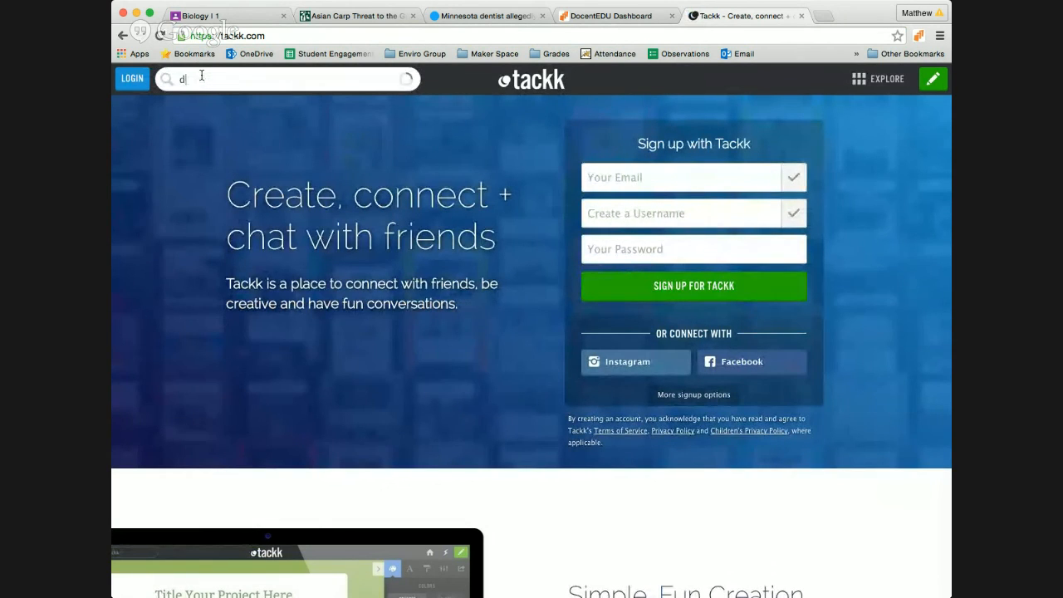
{"action": "type", "text": "ocentedu"}
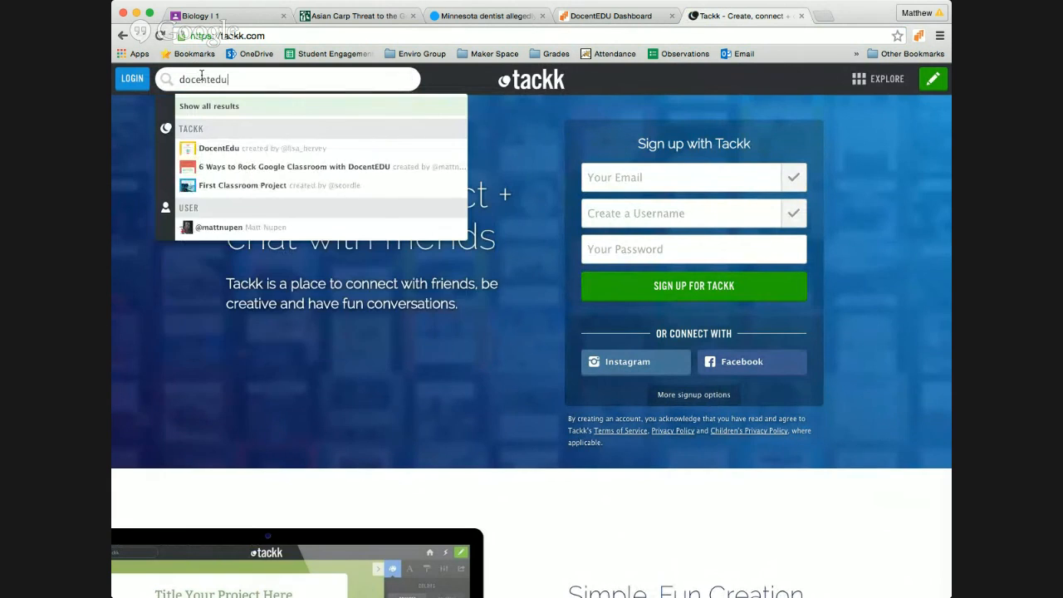
{"action": "key", "text": "Return"}
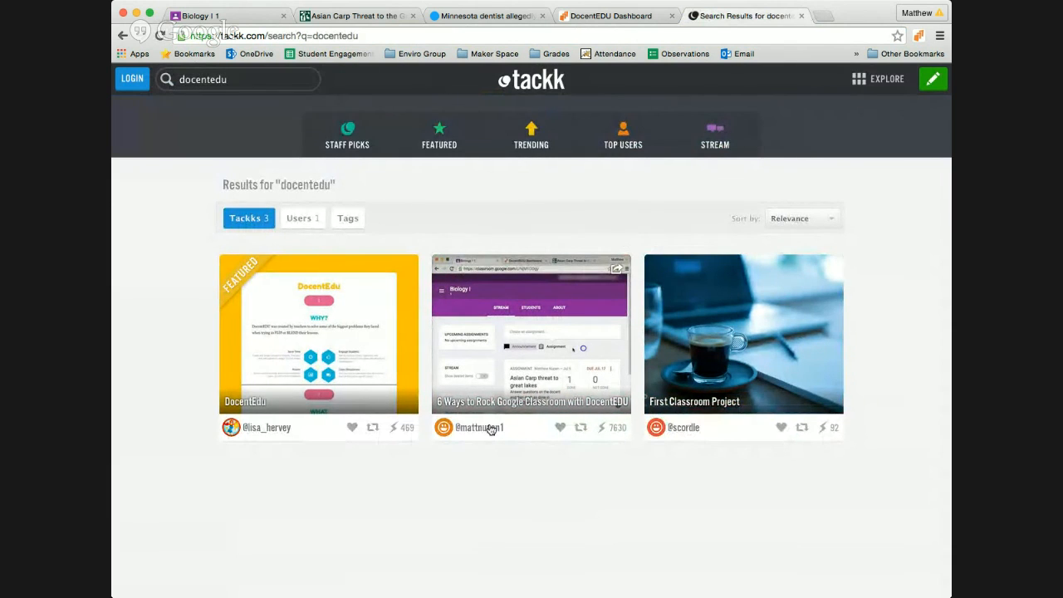
{"action": "left_click", "coordinate": [524, 405]}
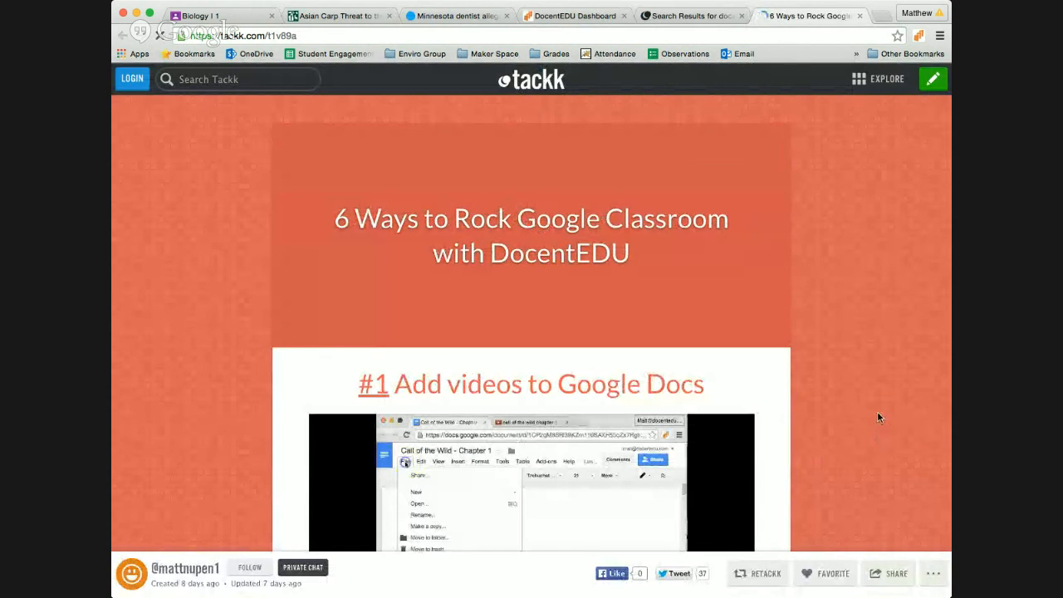
Step: Scroll down the Tackk page through the six DocentEDU tips toward the Sign Up section
{"action": "scroll", "coordinate": [752, 383], "scroll_direction": "down", "scroll_amount": 1}
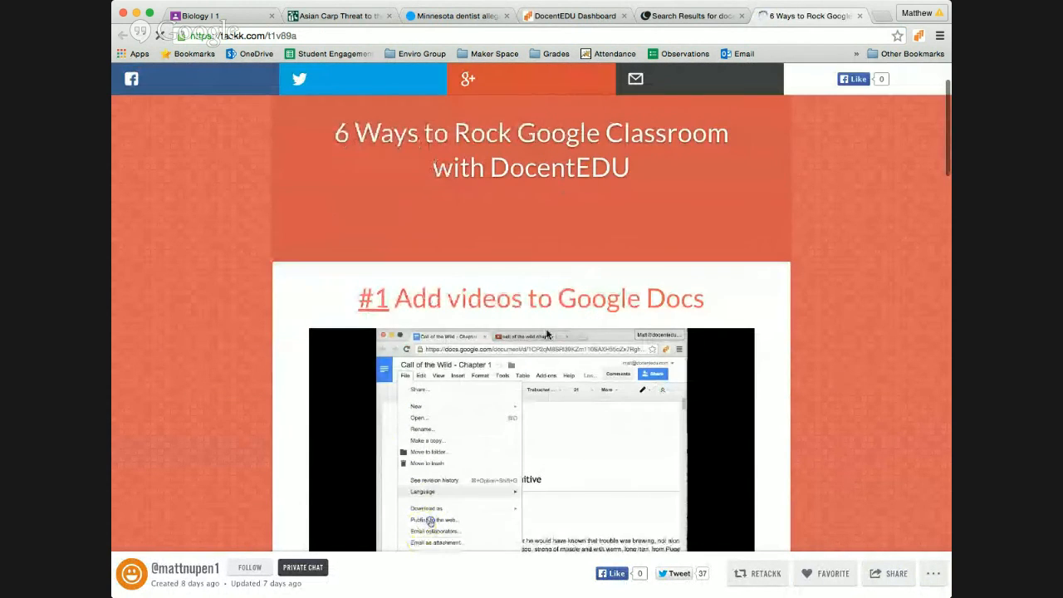
{"action": "scroll", "coordinate": [502, 431], "scroll_direction": "down", "scroll_amount": 3}
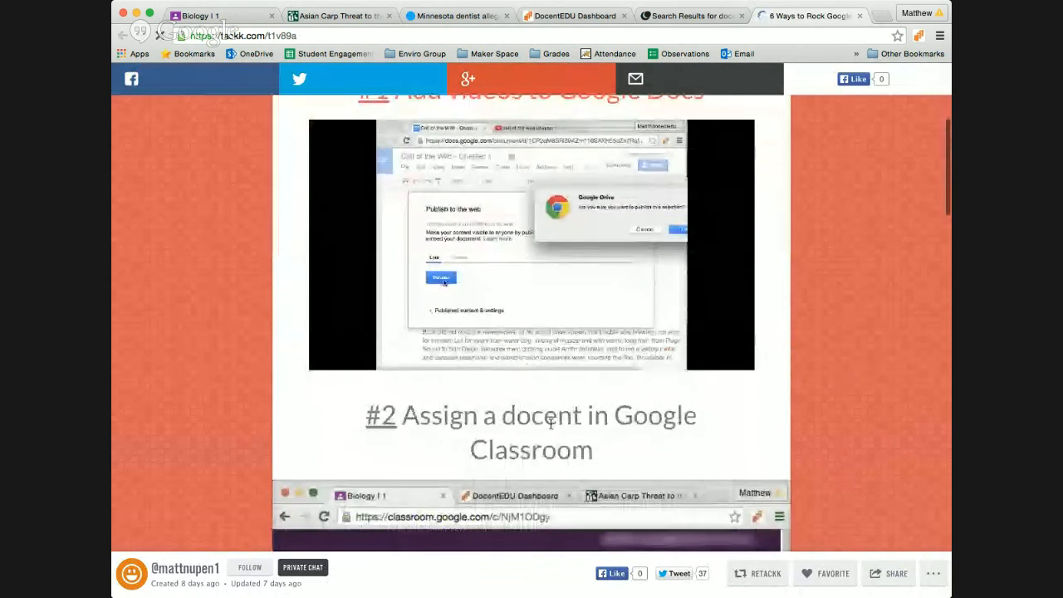
{"action": "scroll", "coordinate": [550, 422], "scroll_direction": "up", "scroll_amount": 1}
{"action": "scroll", "coordinate": [550, 426], "scroll_direction": "down", "scroll_amount": 7}
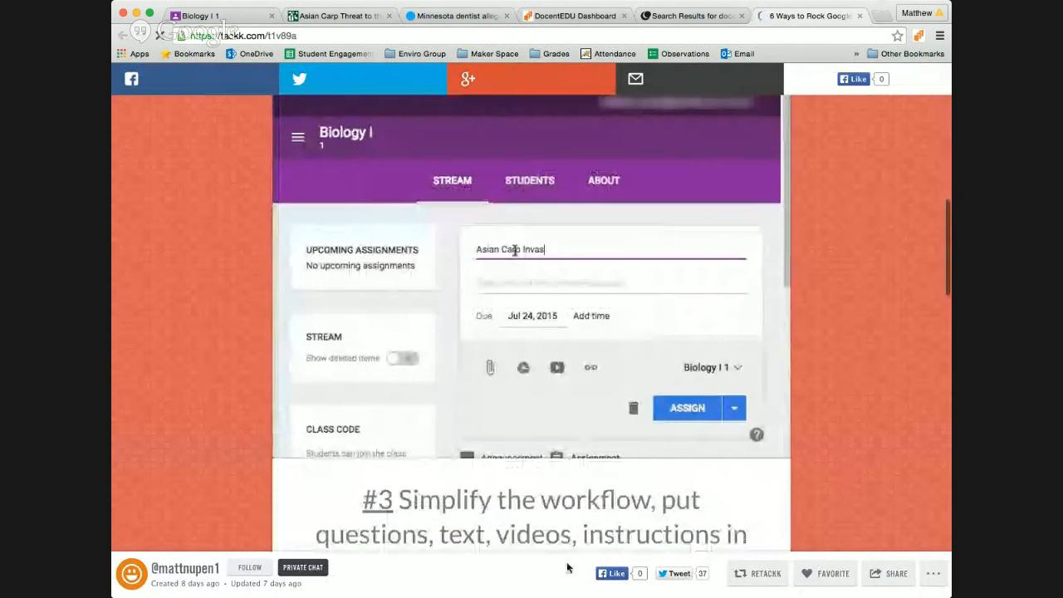
{"action": "scroll", "coordinate": [748, 324], "scroll_direction": "down", "scroll_amount": 3}
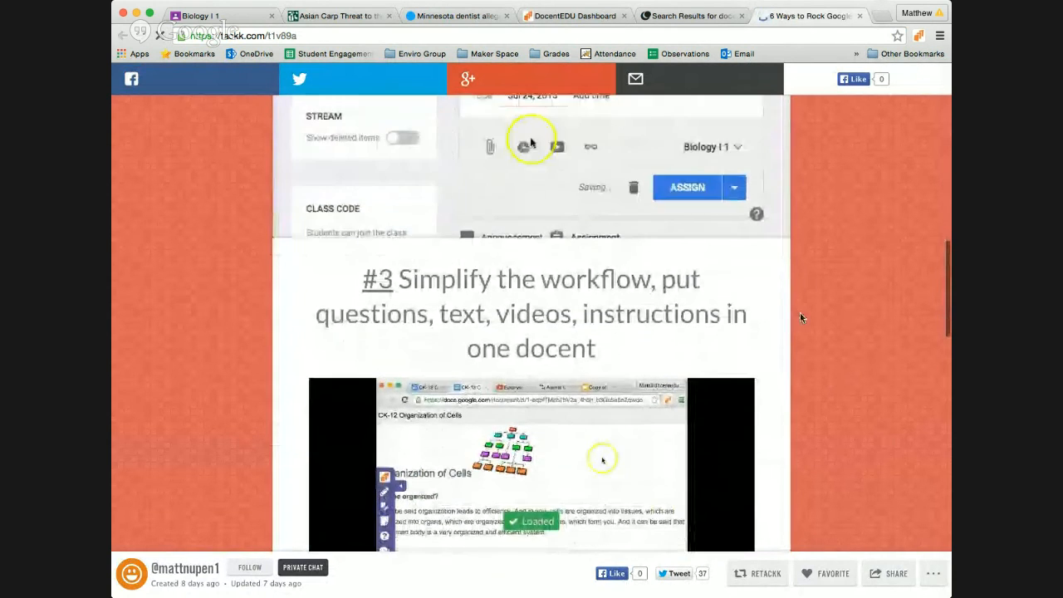
{"action": "scroll", "coordinate": [799, 314], "scroll_direction": "down", "scroll_amount": 5}
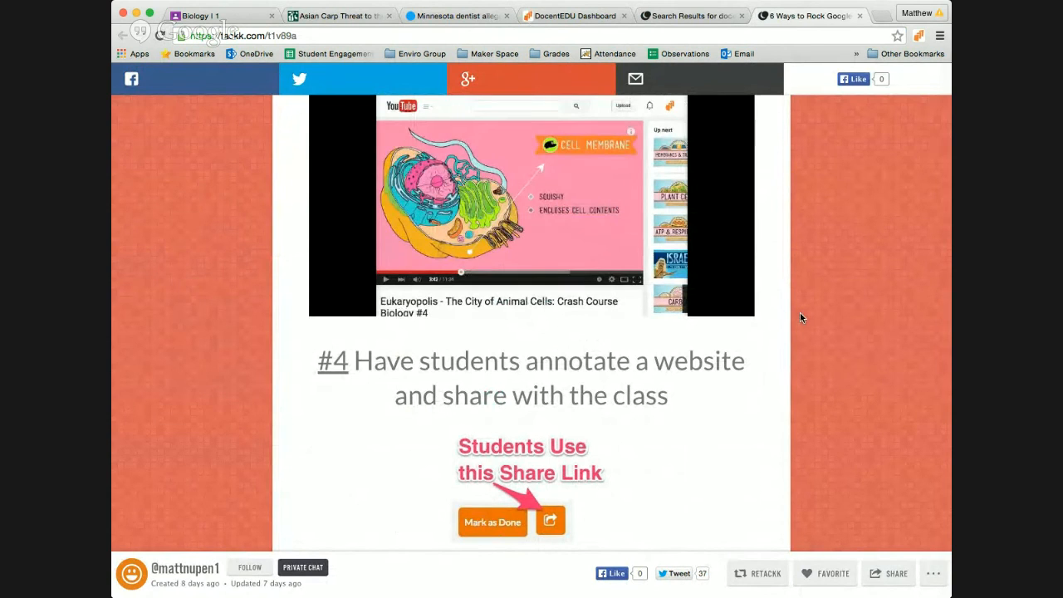
{"action": "scroll", "coordinate": [802, 312], "scroll_direction": "down", "scroll_amount": 6}
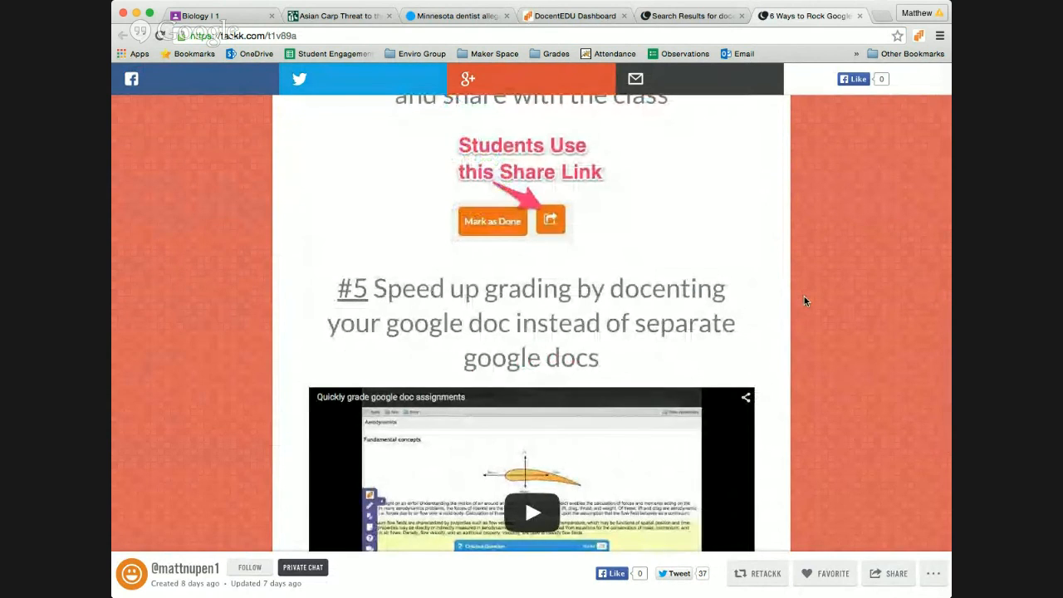
{"action": "scroll", "coordinate": [803, 300], "scroll_direction": "down", "scroll_amount": 7}
Step: Review the tips once more, then return to the DocentEDU Dashboard listing saved docents
{"action": "scroll", "coordinate": [804, 301], "scroll_direction": "up", "scroll_amount": 7}
{"action": "scroll", "coordinate": [804, 301], "scroll_direction": "up", "scroll_amount": 1}
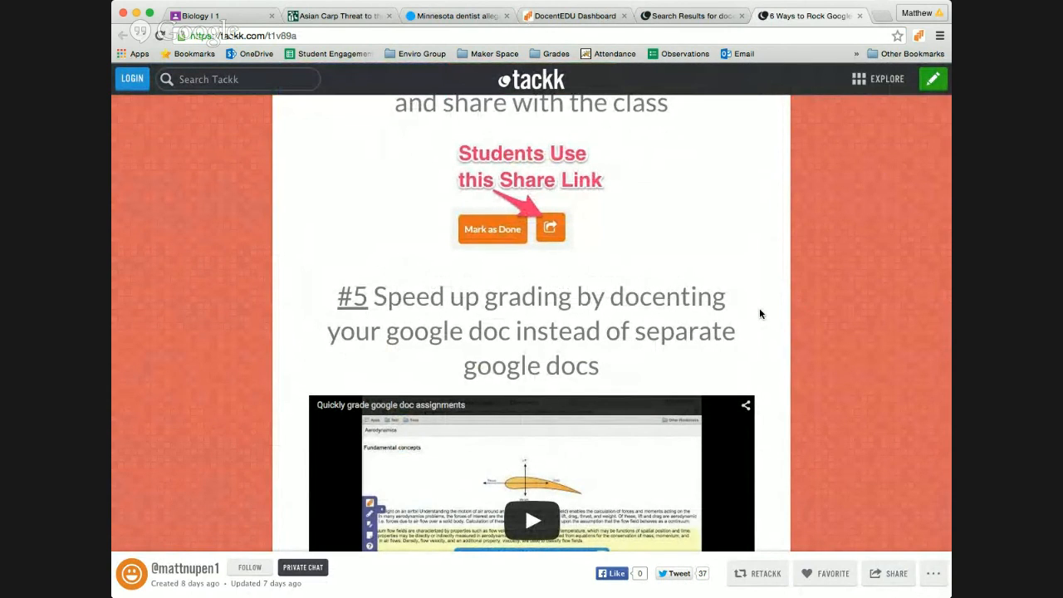
{"action": "scroll", "coordinate": [759, 313], "scroll_direction": "up", "scroll_amount": 5}
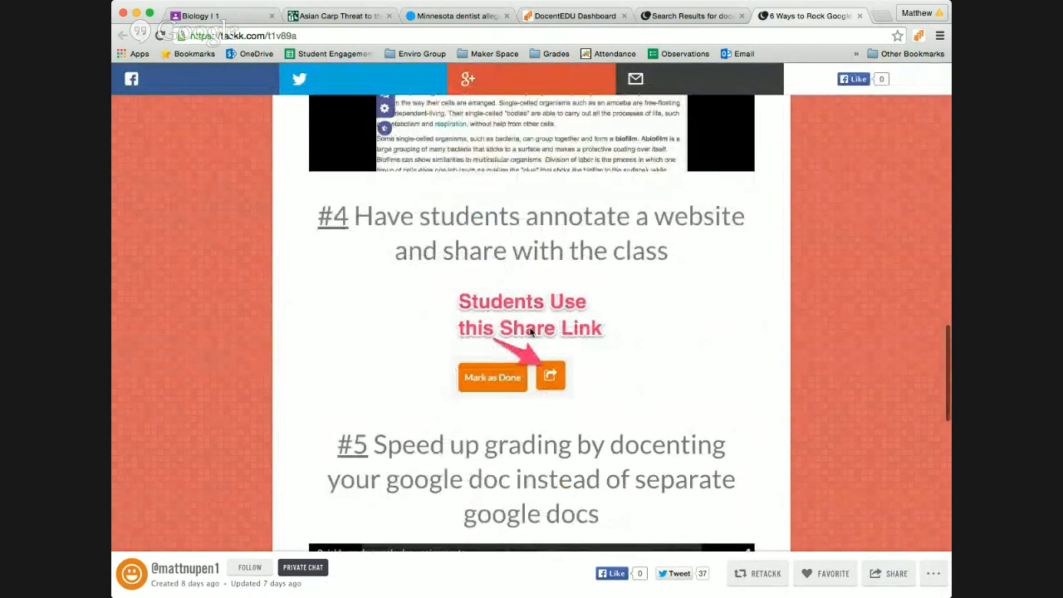
{"action": "scroll", "coordinate": [603, 403], "scroll_direction": "up", "scroll_amount": 1}
{"action": "scroll", "coordinate": [602, 404], "scroll_direction": "up", "scroll_amount": 3}
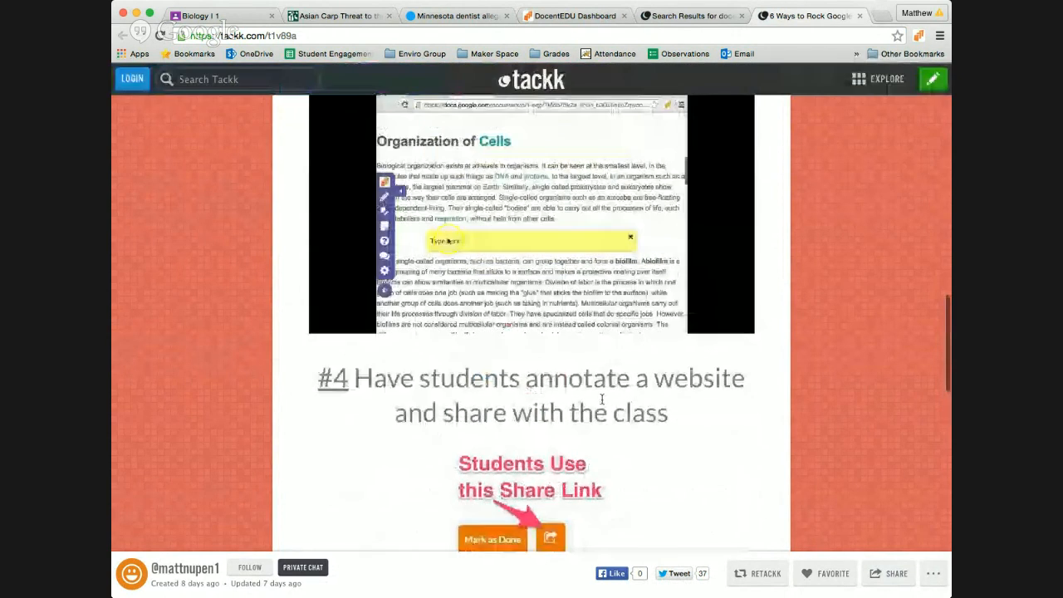
{"action": "scroll", "coordinate": [602, 403], "scroll_direction": "down", "scroll_amount": 6}
{"action": "scroll", "coordinate": [603, 403], "scroll_direction": "down", "scroll_amount": 10}
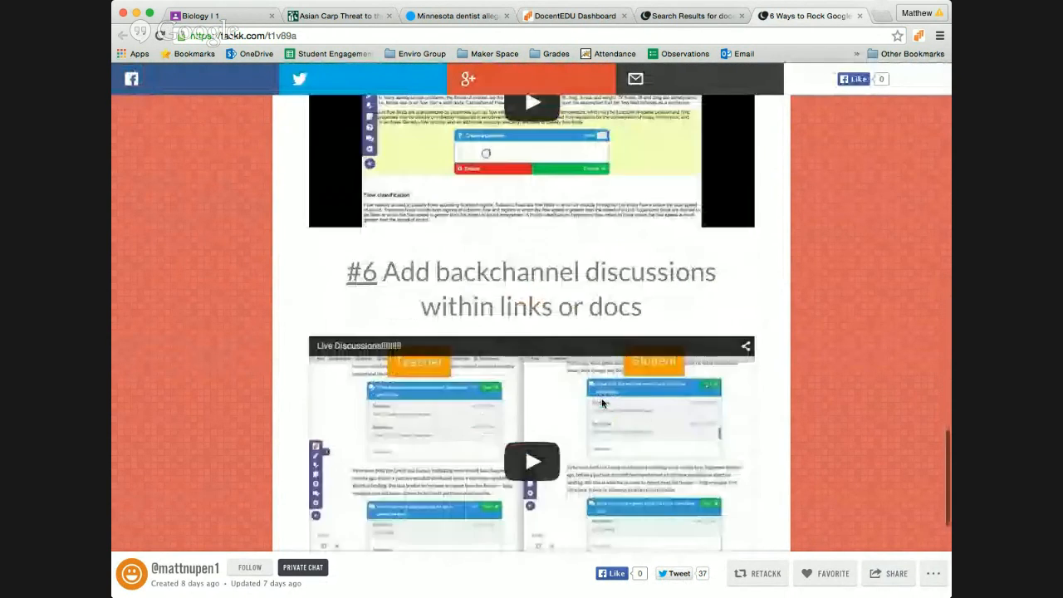
{"action": "scroll", "coordinate": [603, 405], "scroll_direction": "up", "scroll_amount": 1}
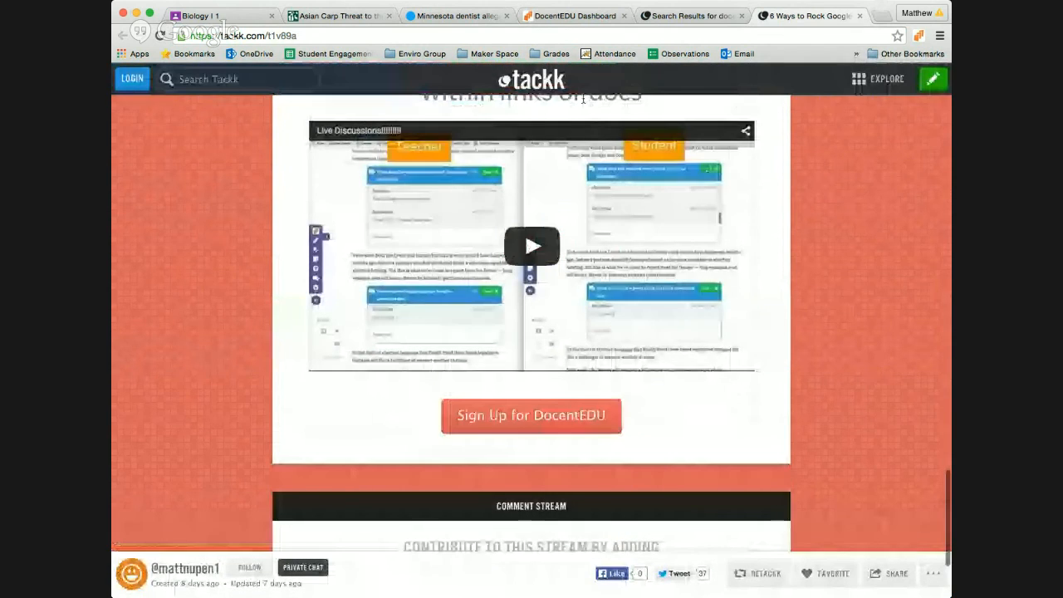
{"action": "left_click", "coordinate": [573, 15]}
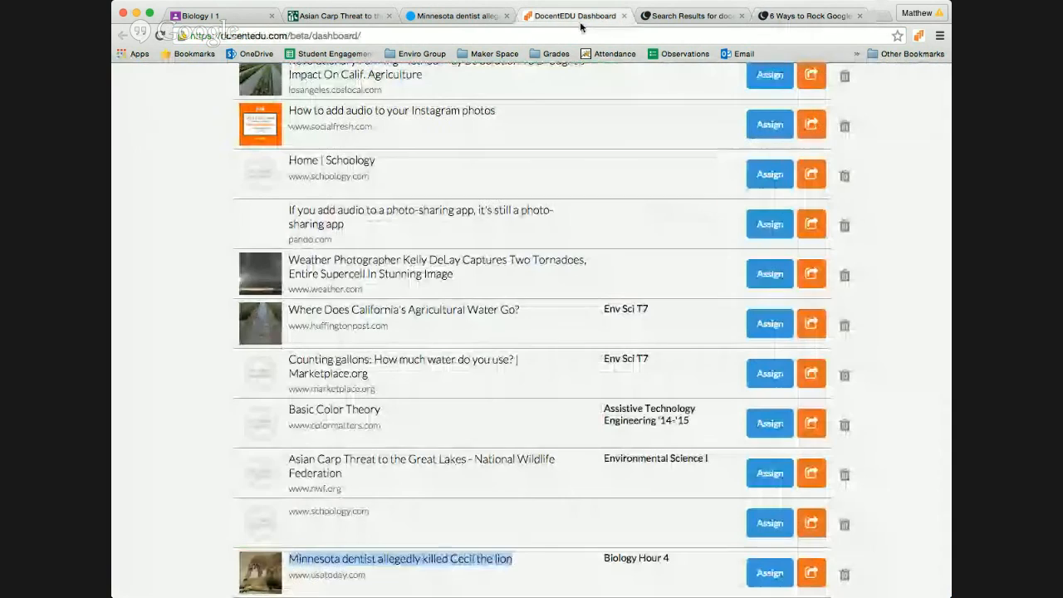
Step: Select a docent's share-with-teachers link, then return to the Biology I class
{"action": "left_click", "coordinate": [811, 175]}
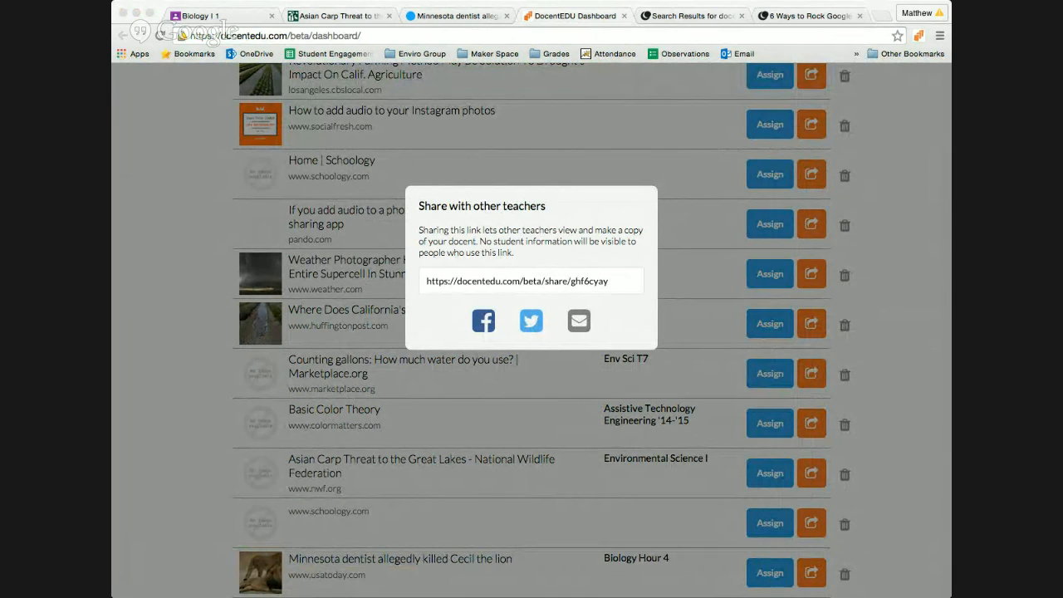
{"action": "left_click", "coordinate": [485, 282]}
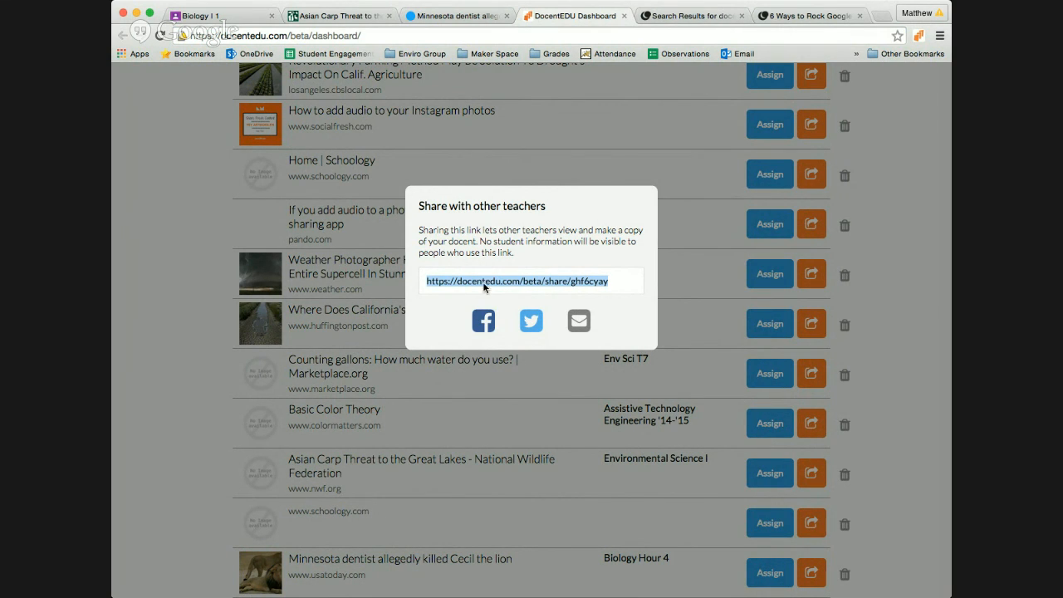
{"action": "left_click", "coordinate": [238, 16]}
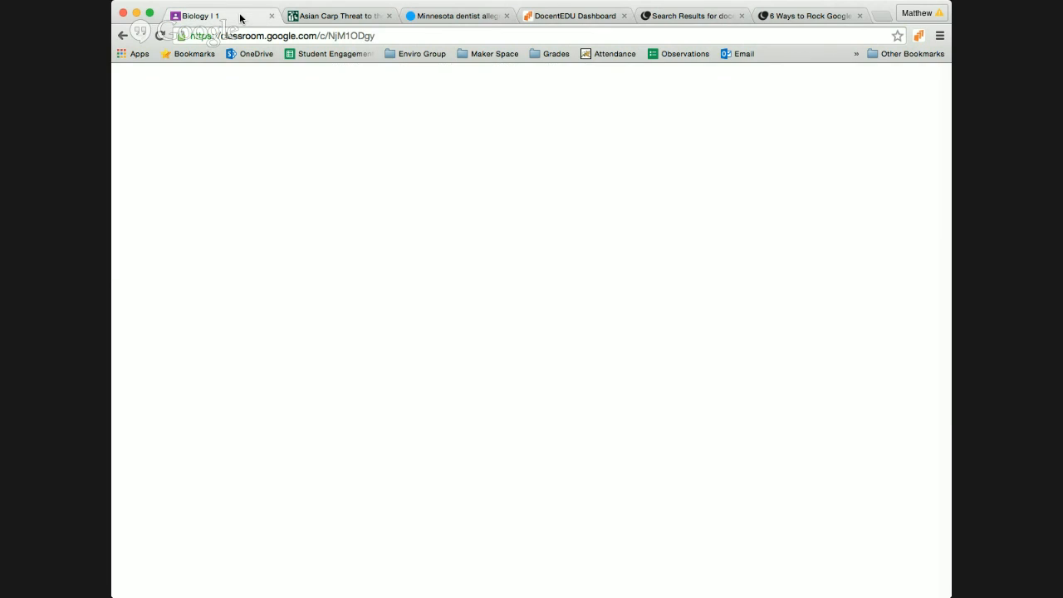